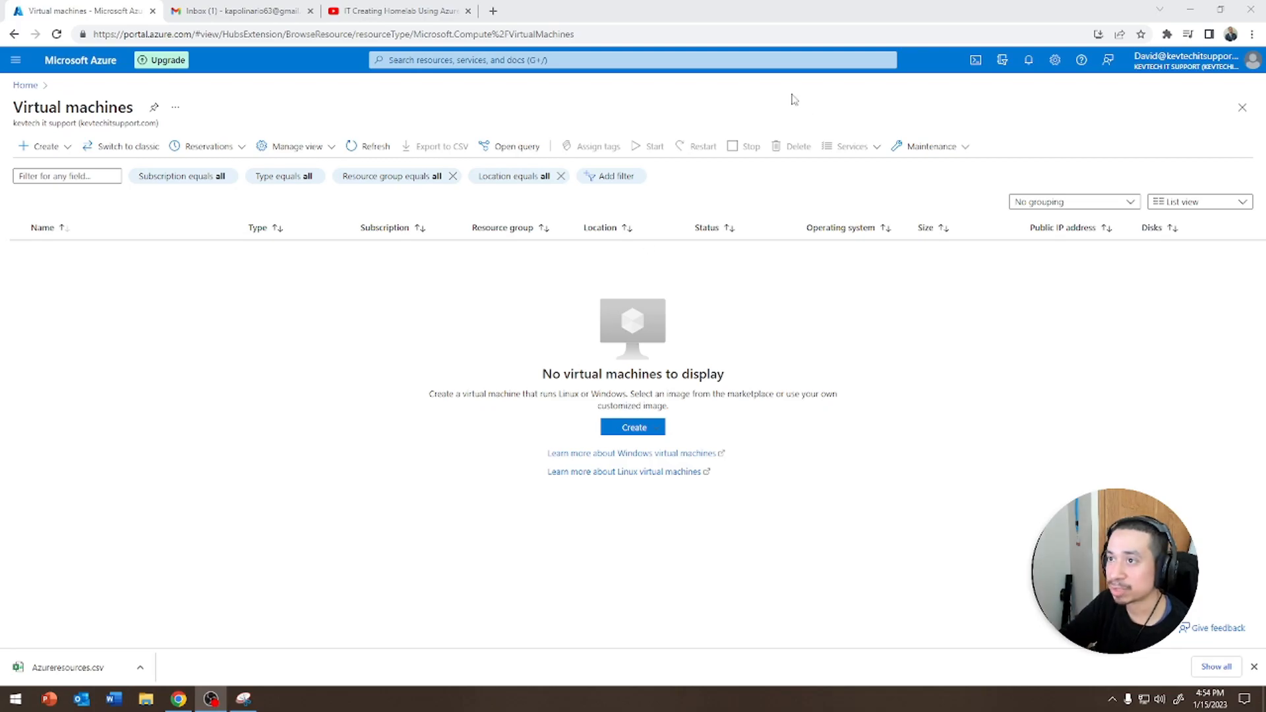
Start creating an Azure virtual machine and create a new resource group named Kevtech
click(45, 146)
click(64, 175)
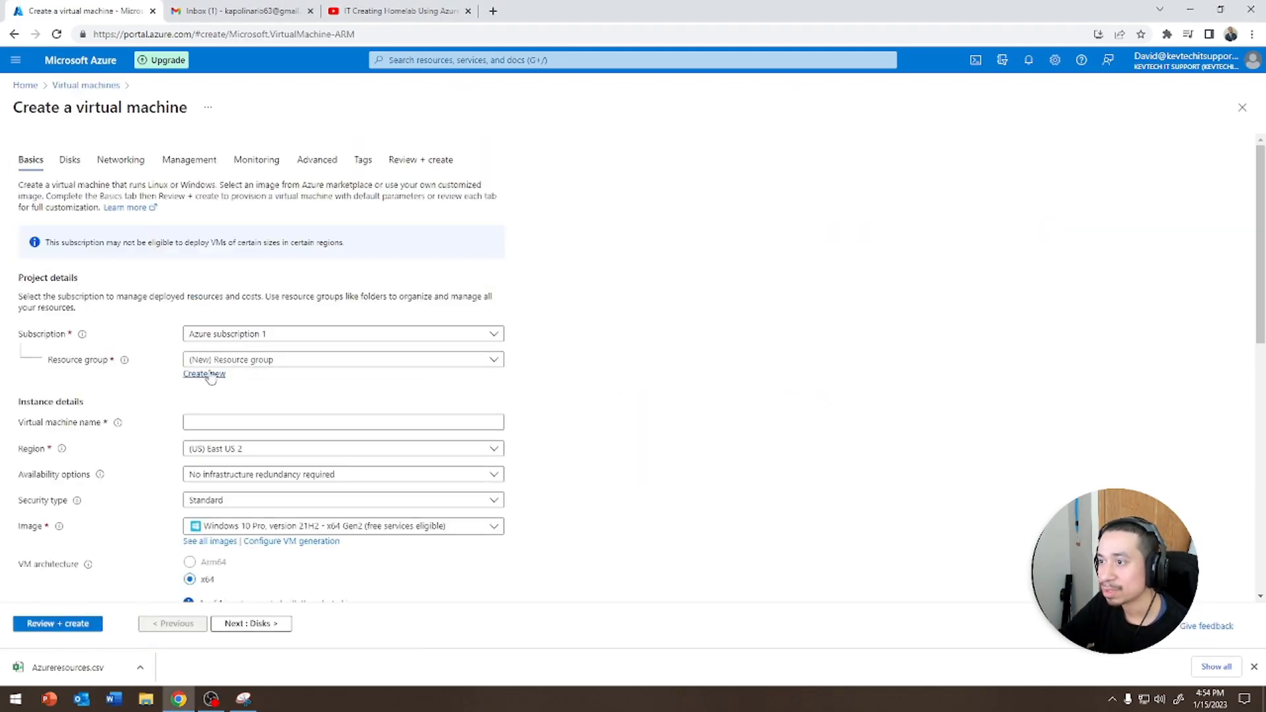
click(204, 374)
text(Kevtech)
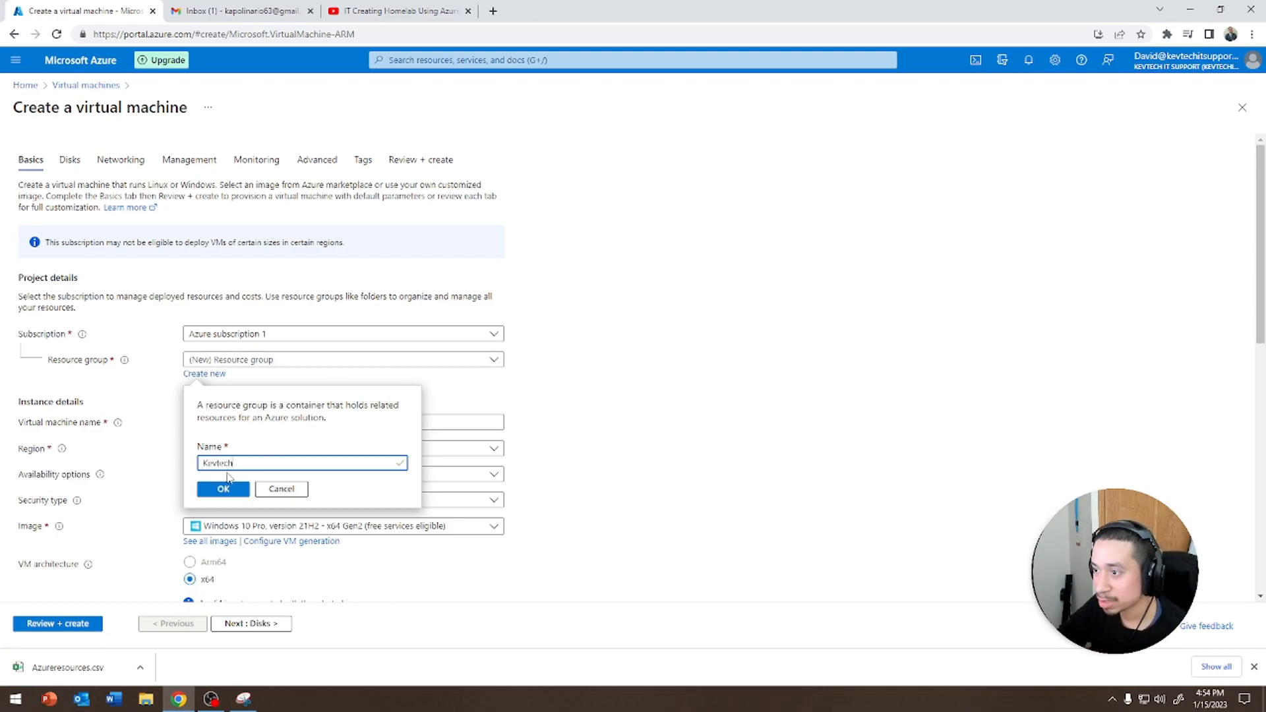
click(222, 489)
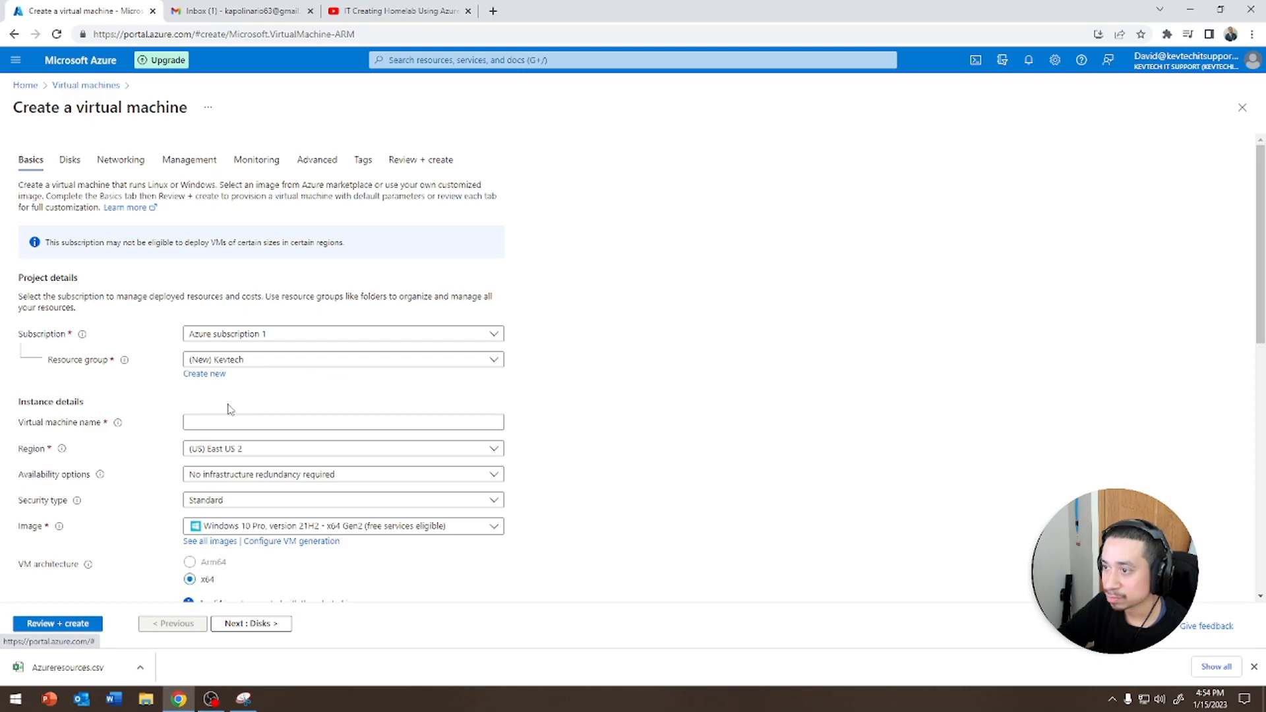
Set the virtual machine's region to (US) East US 2, checking the Networking tab in between
click(209, 451)
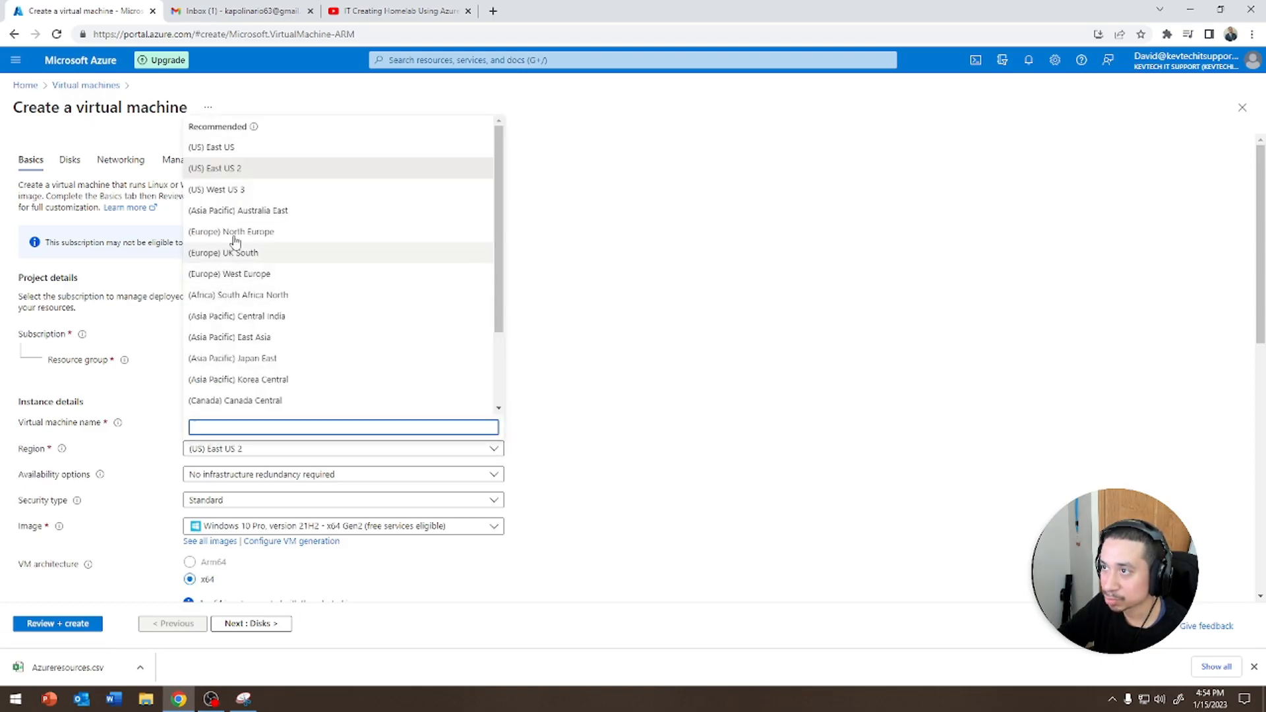
click(228, 147)
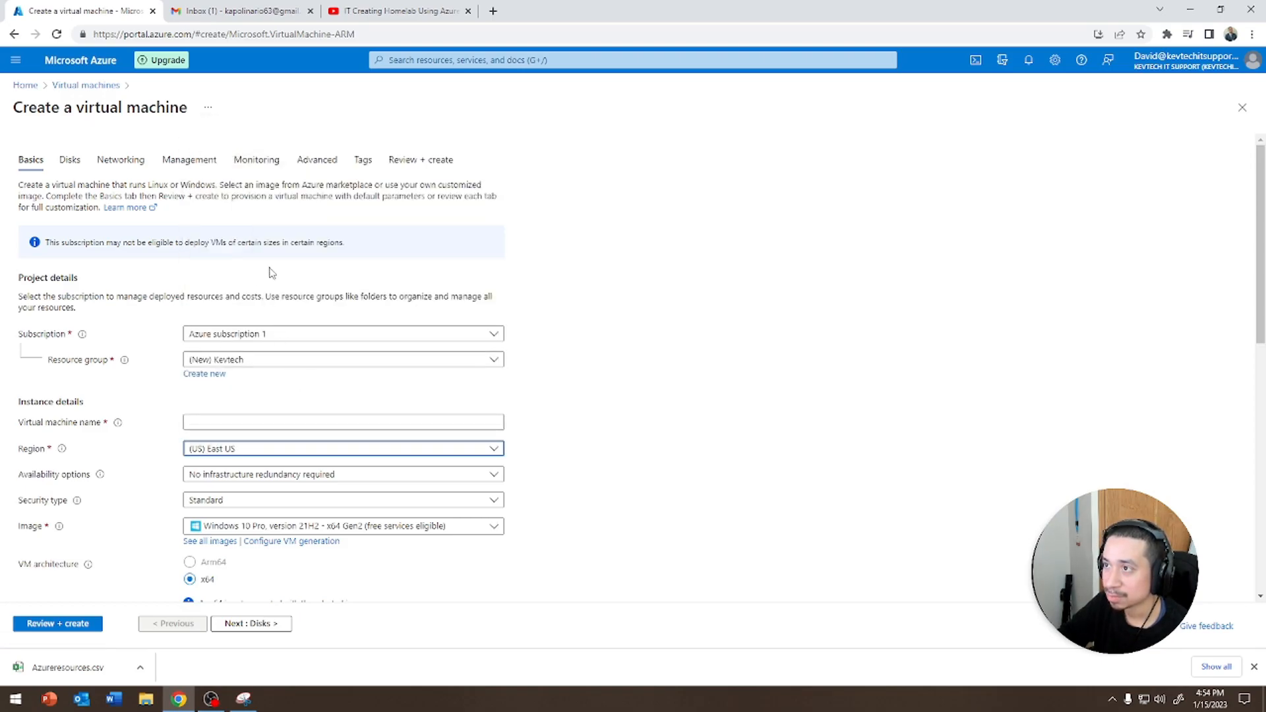
click(120, 160)
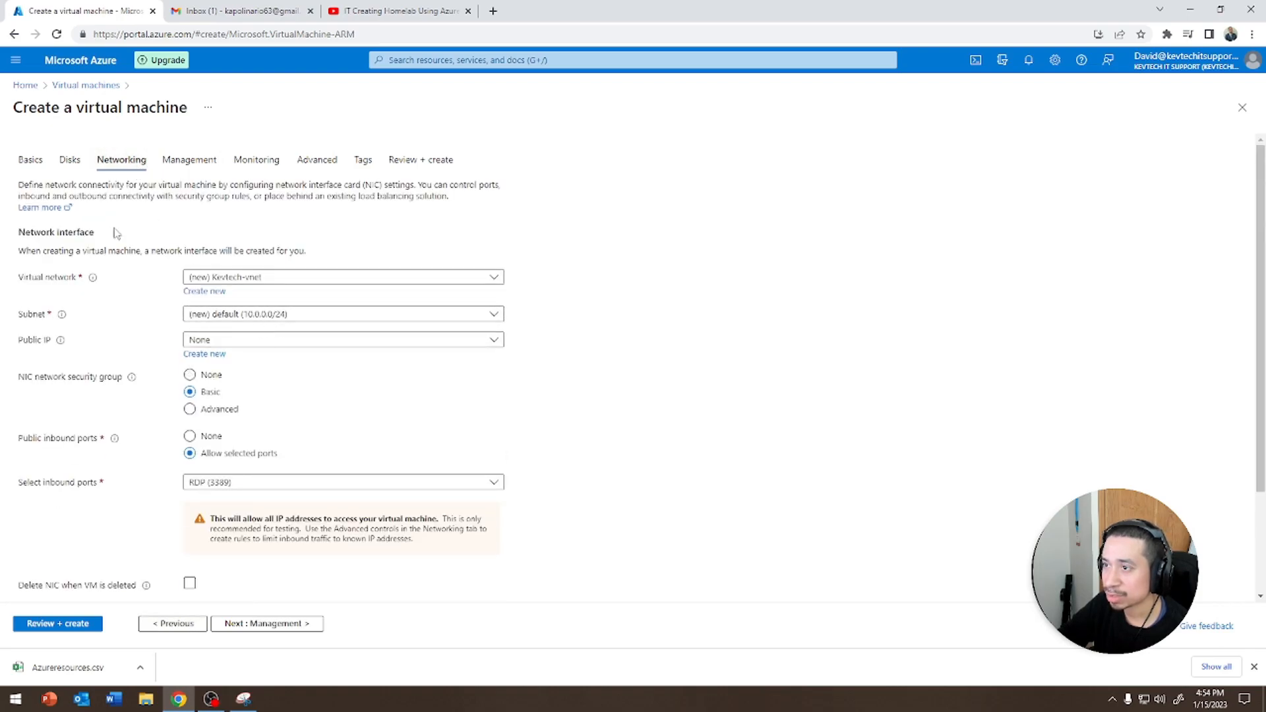
click(30, 161)
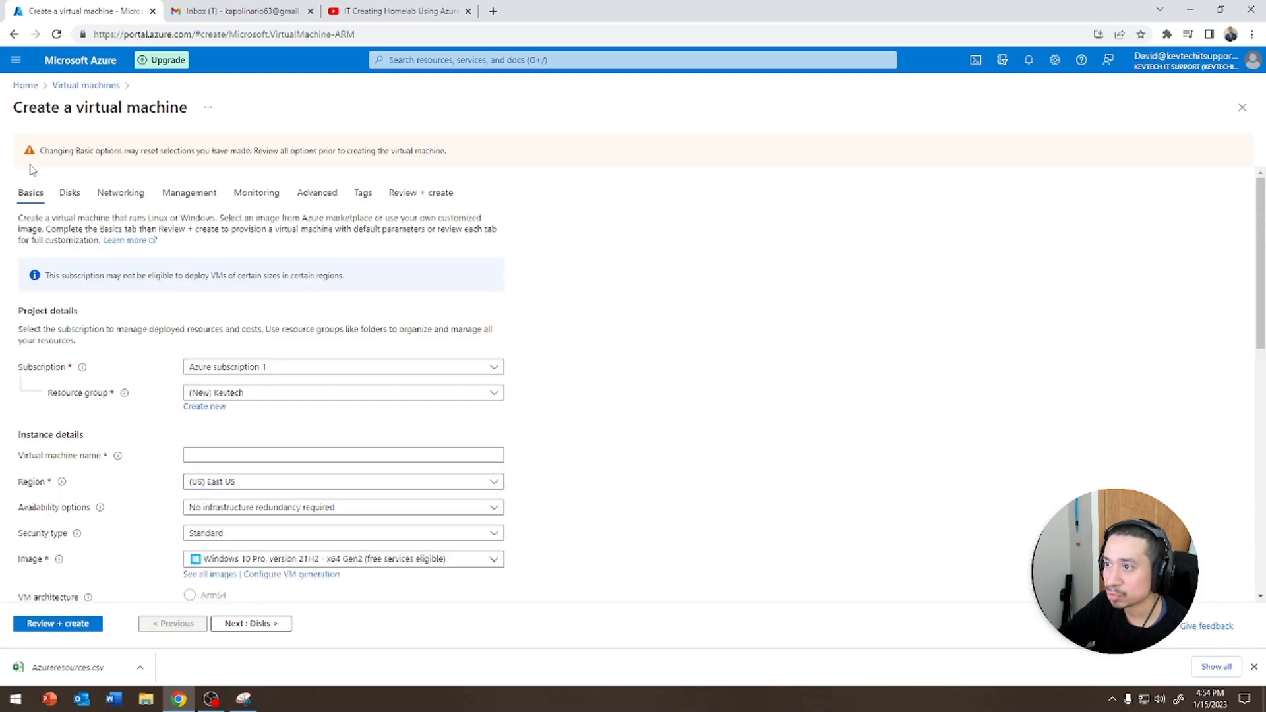
click(257, 489)
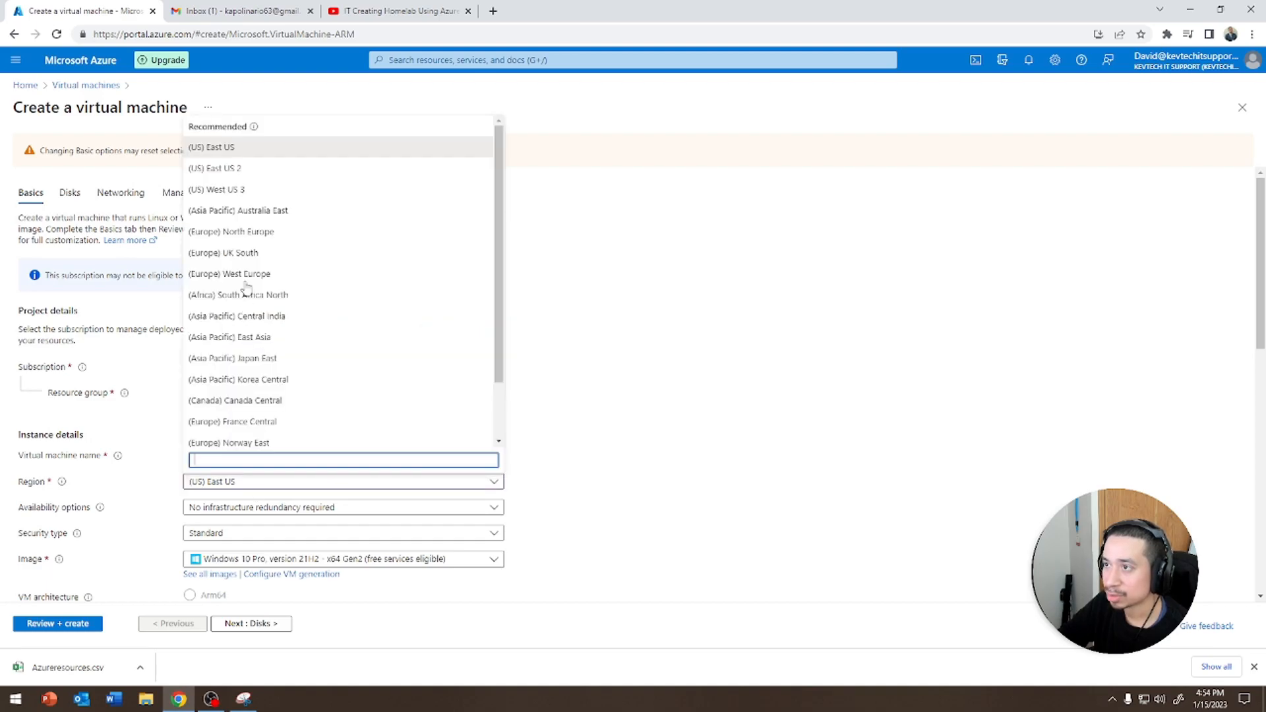
click(234, 167)
Inspect the virtual network settings on the Networking tab
click(131, 193)
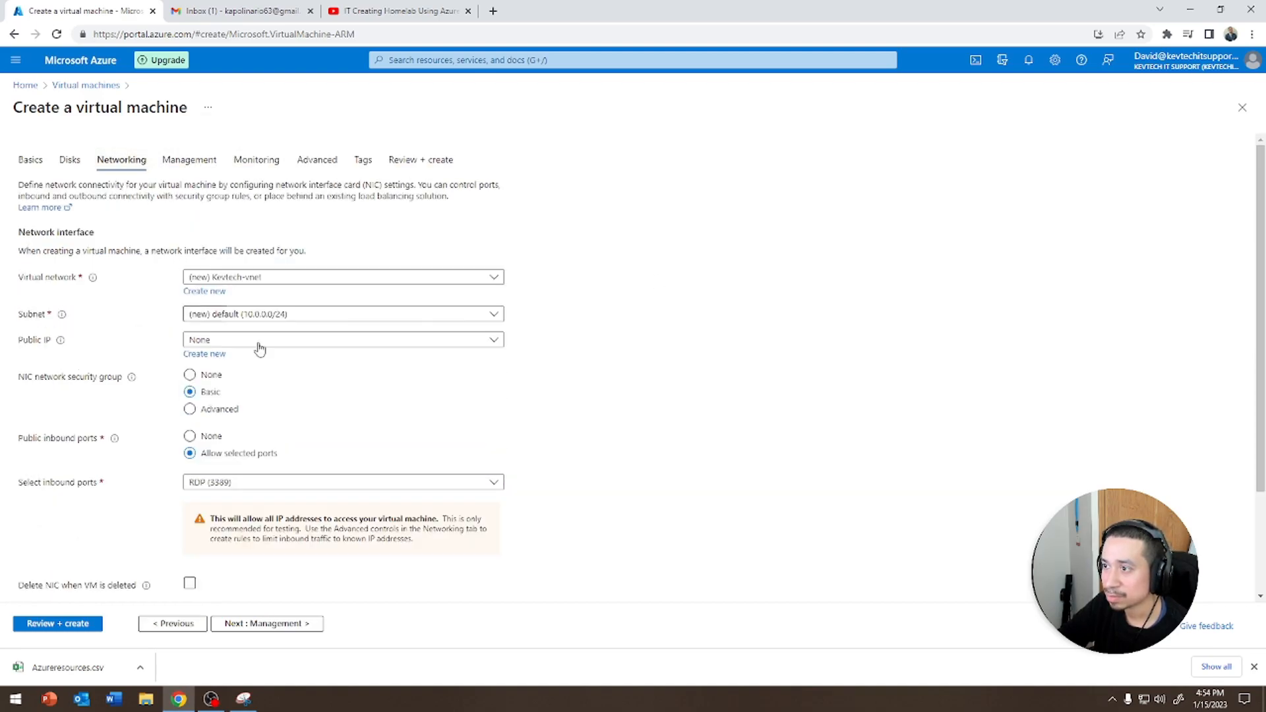
click(364, 279)
click(594, 289)
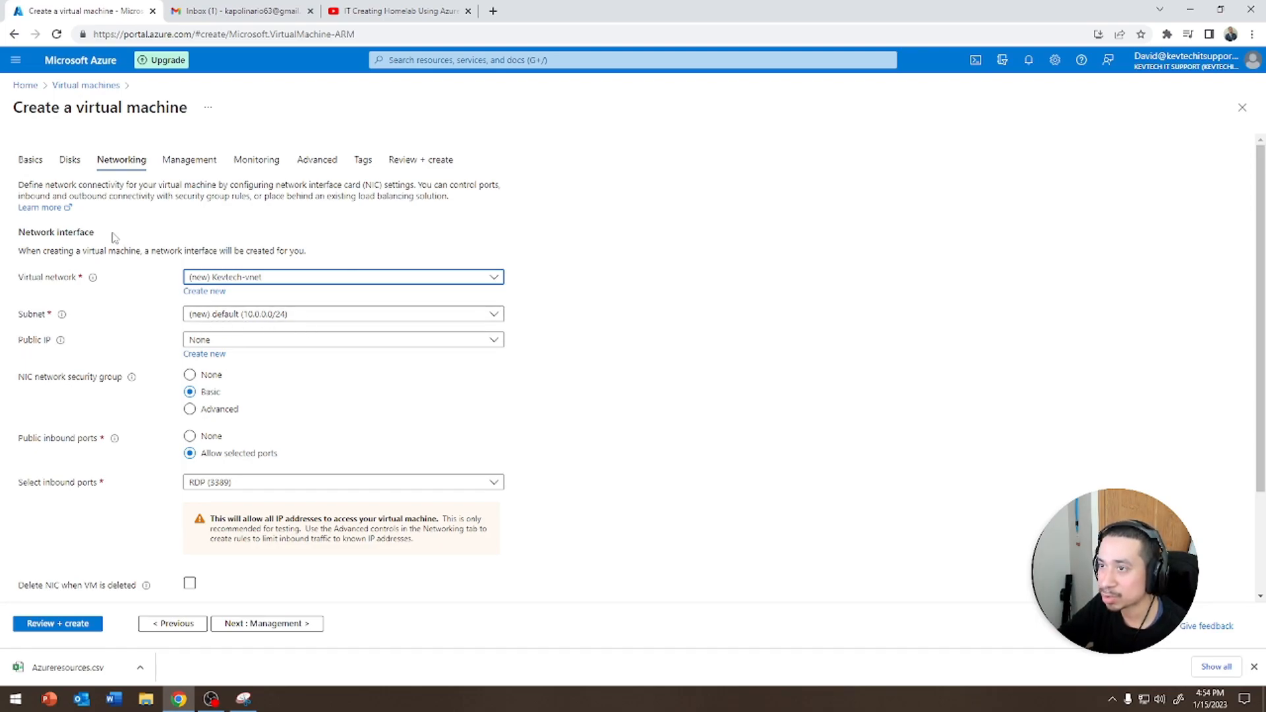
Reselect (US) East US 2 as the region on the Basics tab
click(30, 159)
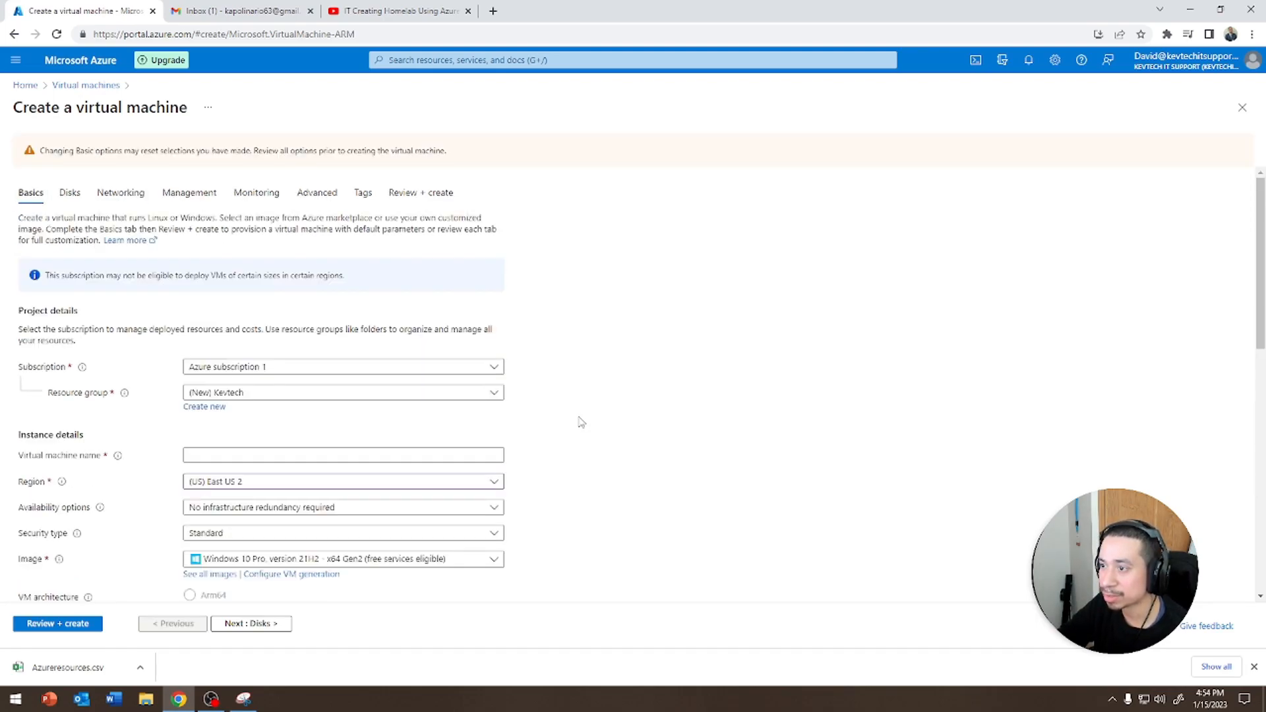
click(215, 483)
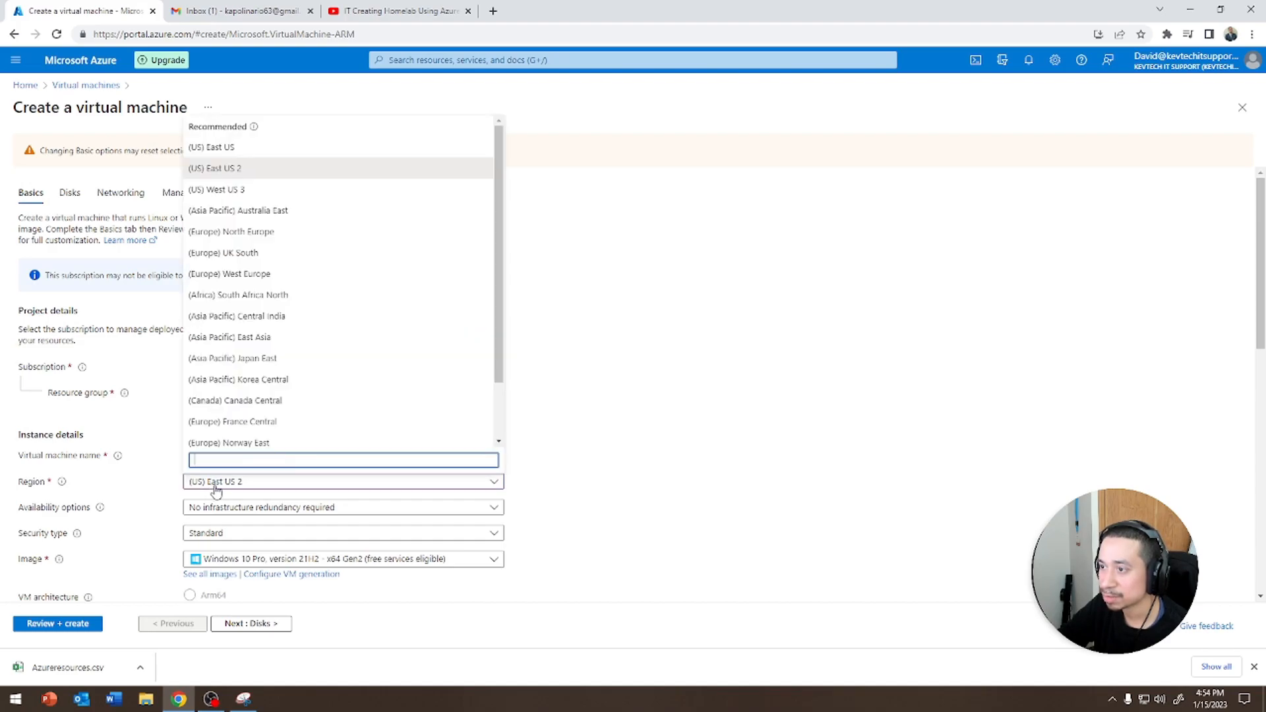
click(235, 178)
click(231, 452)
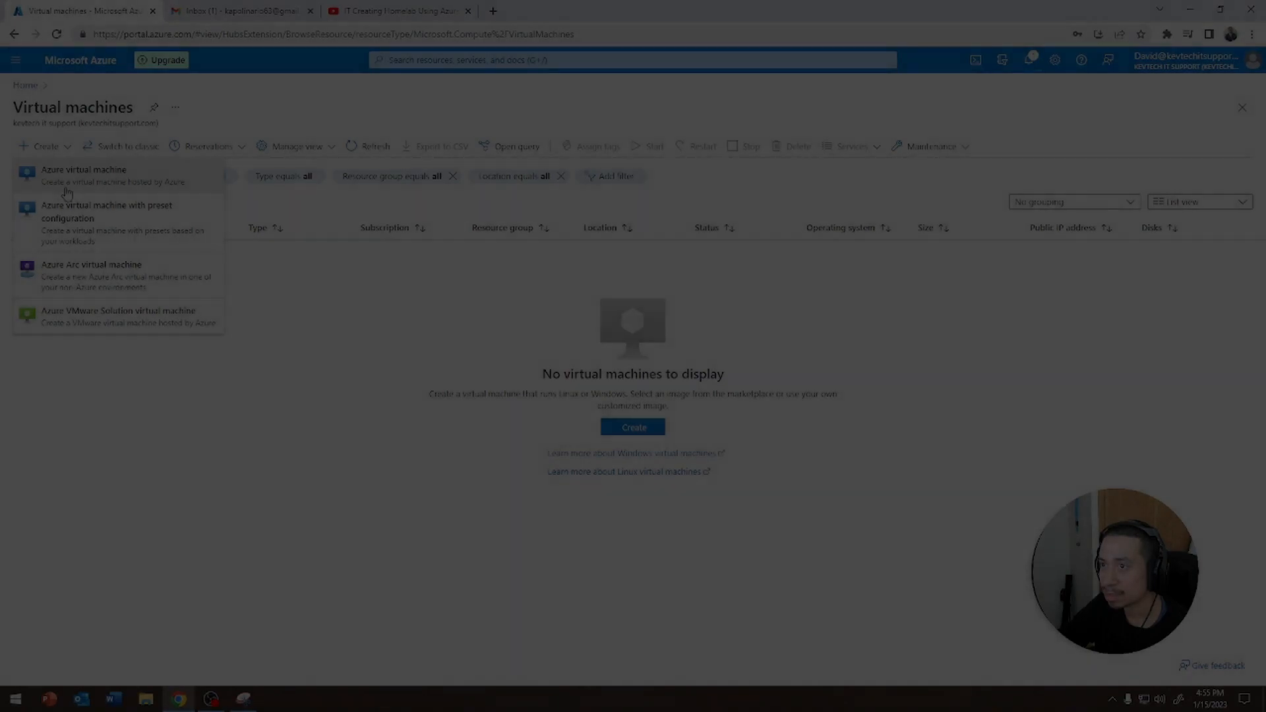
Start a new Azure virtual machine and select the existing Kevtech resource group
click(67, 190)
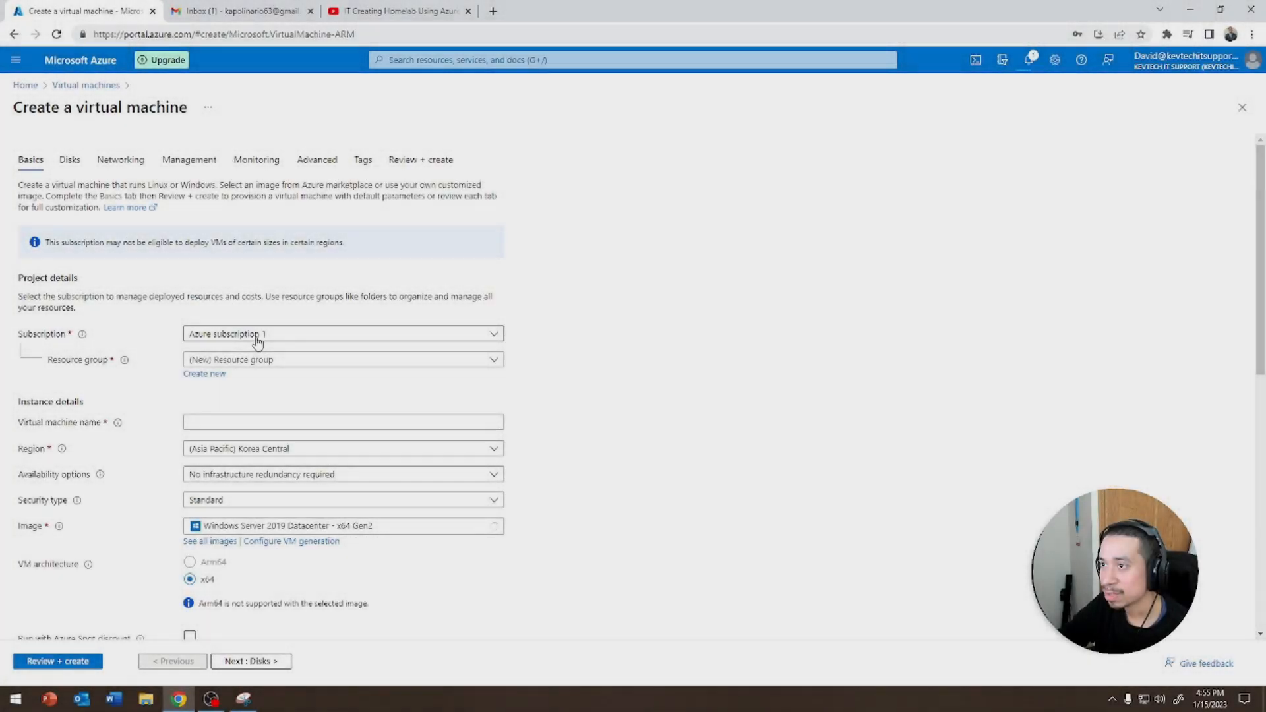
click(257, 335)
click(258, 337)
click(284, 360)
Set the region to (US) East US 2 and name the virtual machine Windows10
click(205, 405)
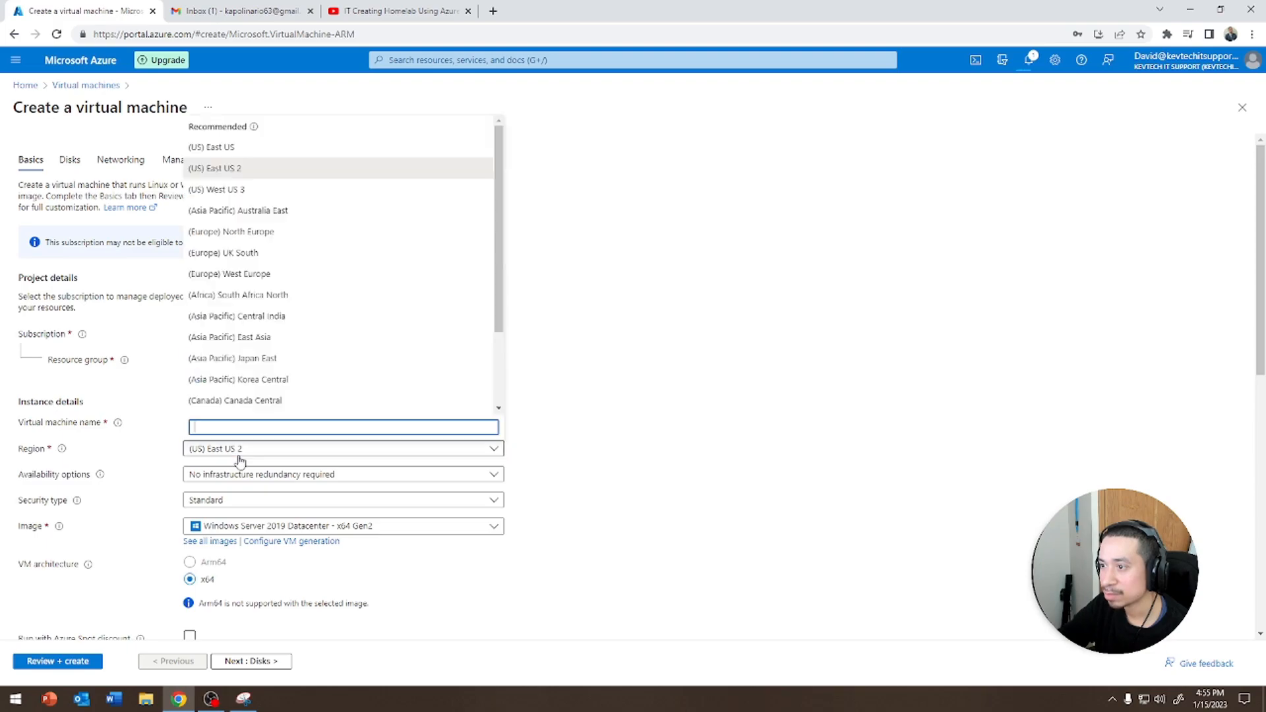
click(284, 422)
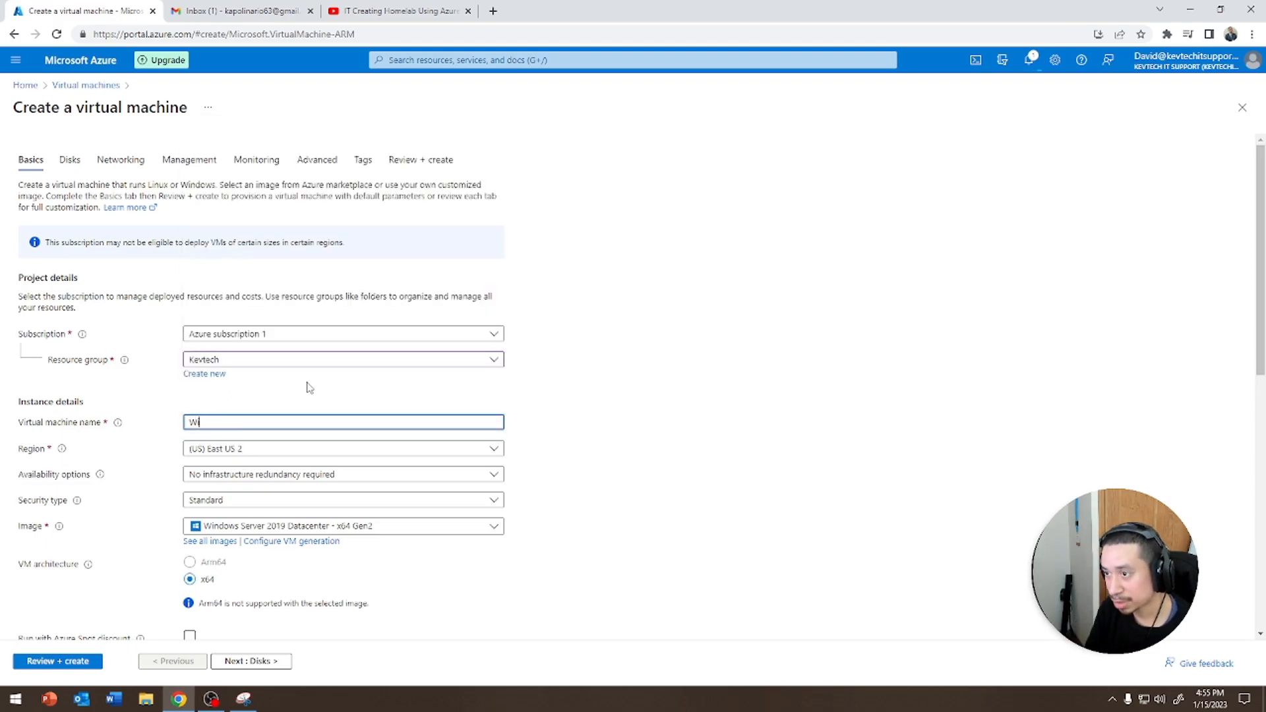
click(814, 449)
scroll(597, 432, down, 5)
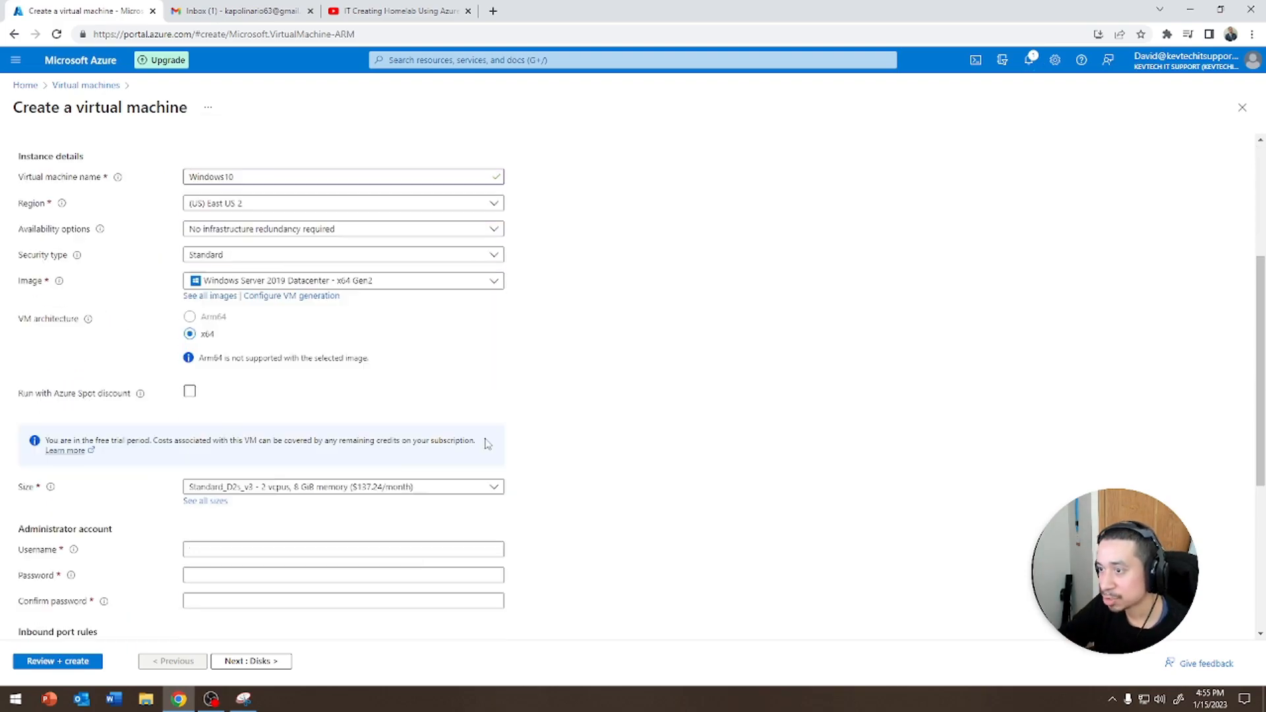
Choose the Windows 10 Pro, version 21H2 - x64 Gen2 image and the Standard_D2s_v3 size
click(302, 196)
click(267, 290)
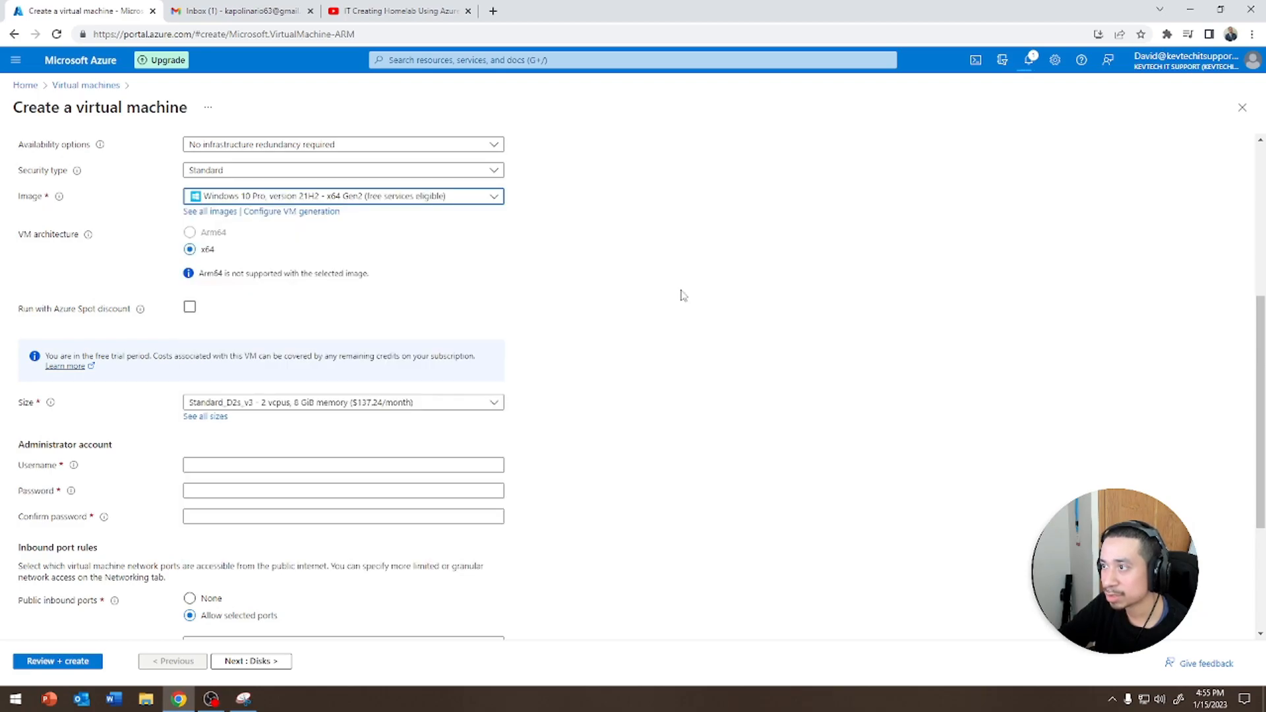
click(392, 401)
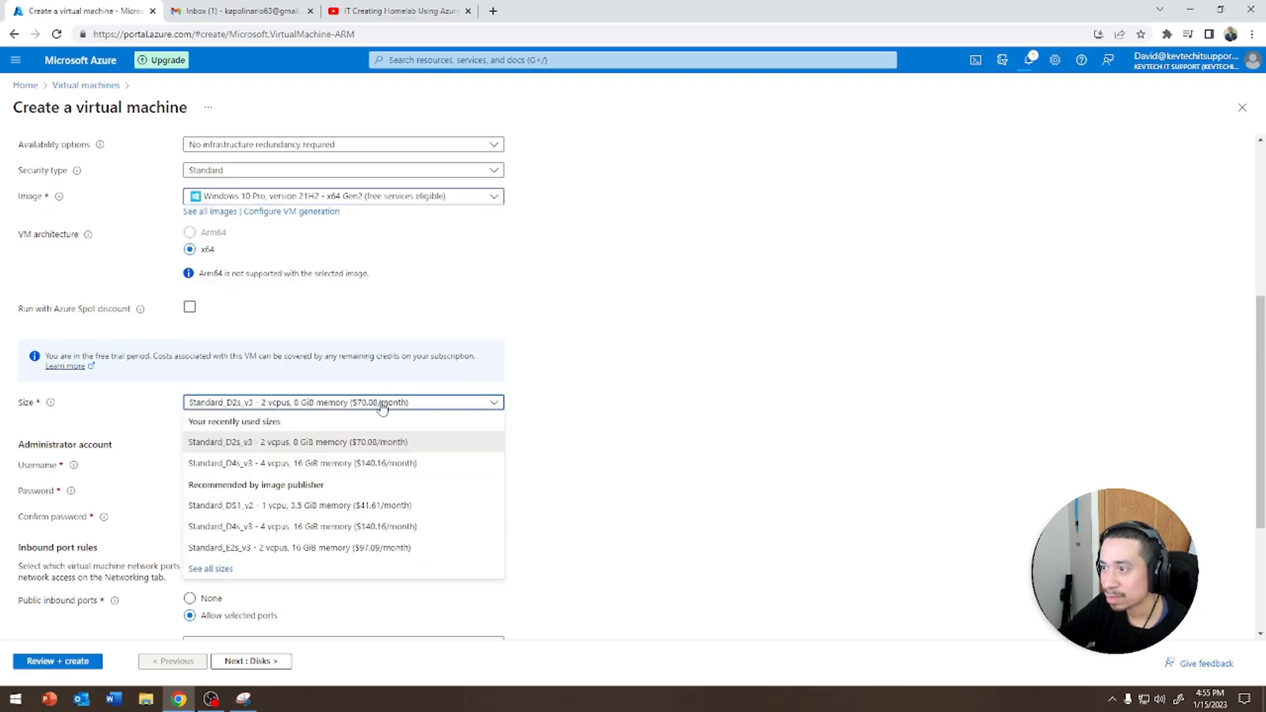
click(269, 443)
Set the administrator username to helpdesk and enter the account password and its confirmation
click(325, 465)
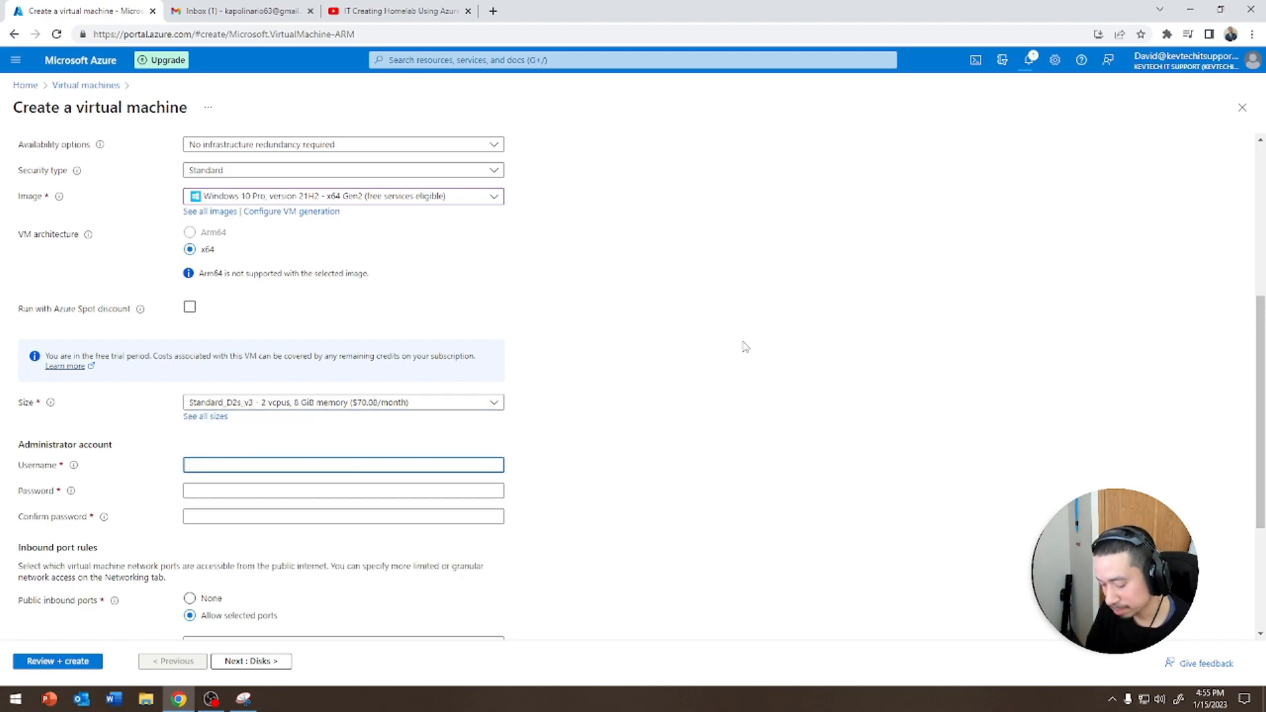
key(Tab)
text(*)
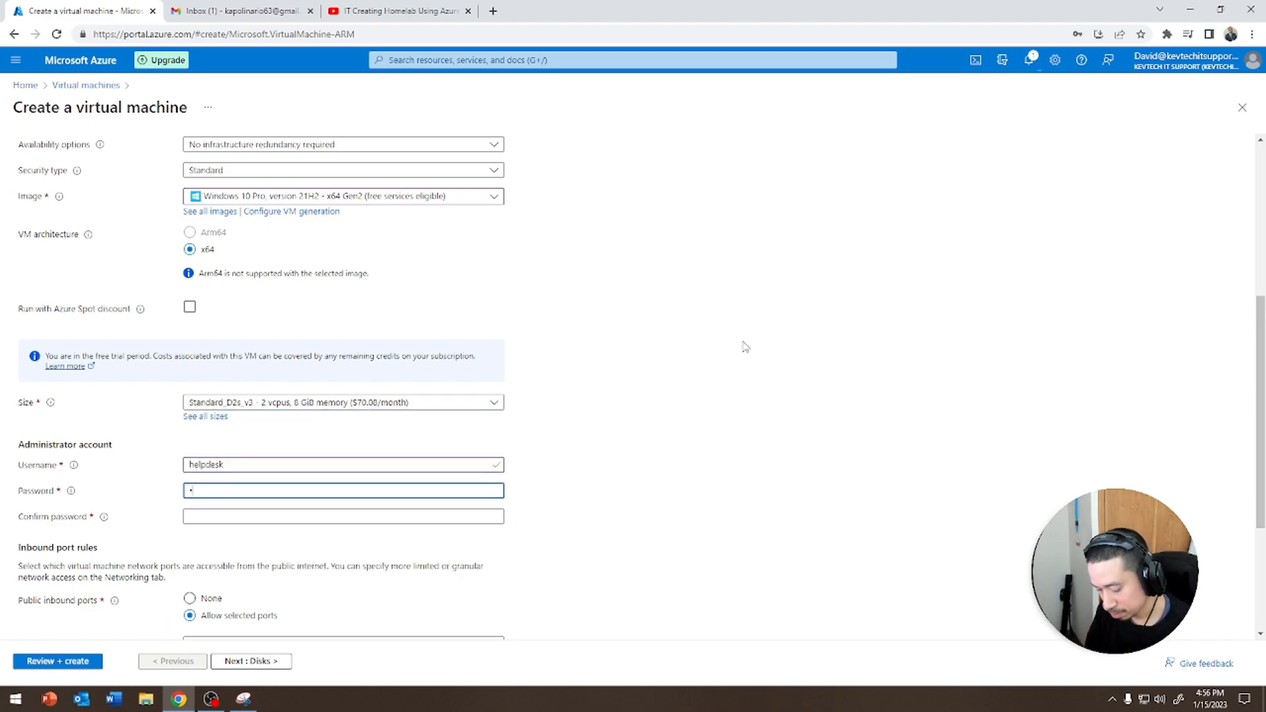
text(**********)
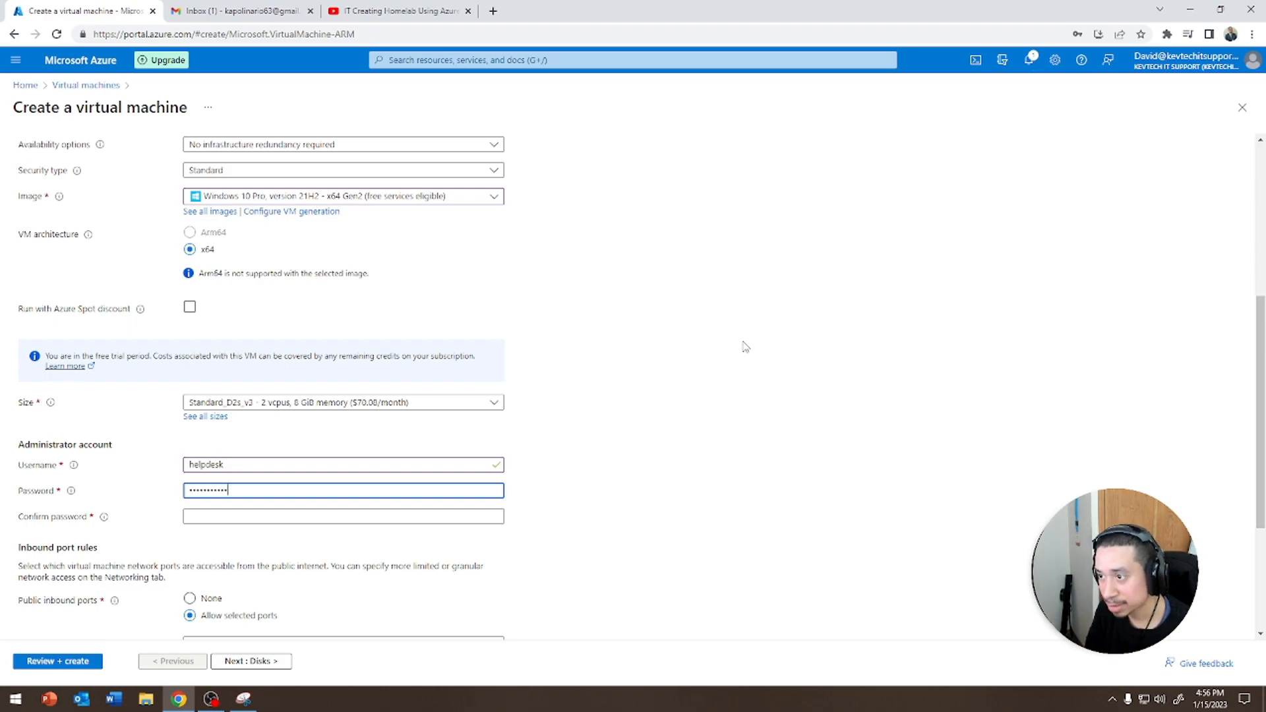
text(*)
key(Tab)
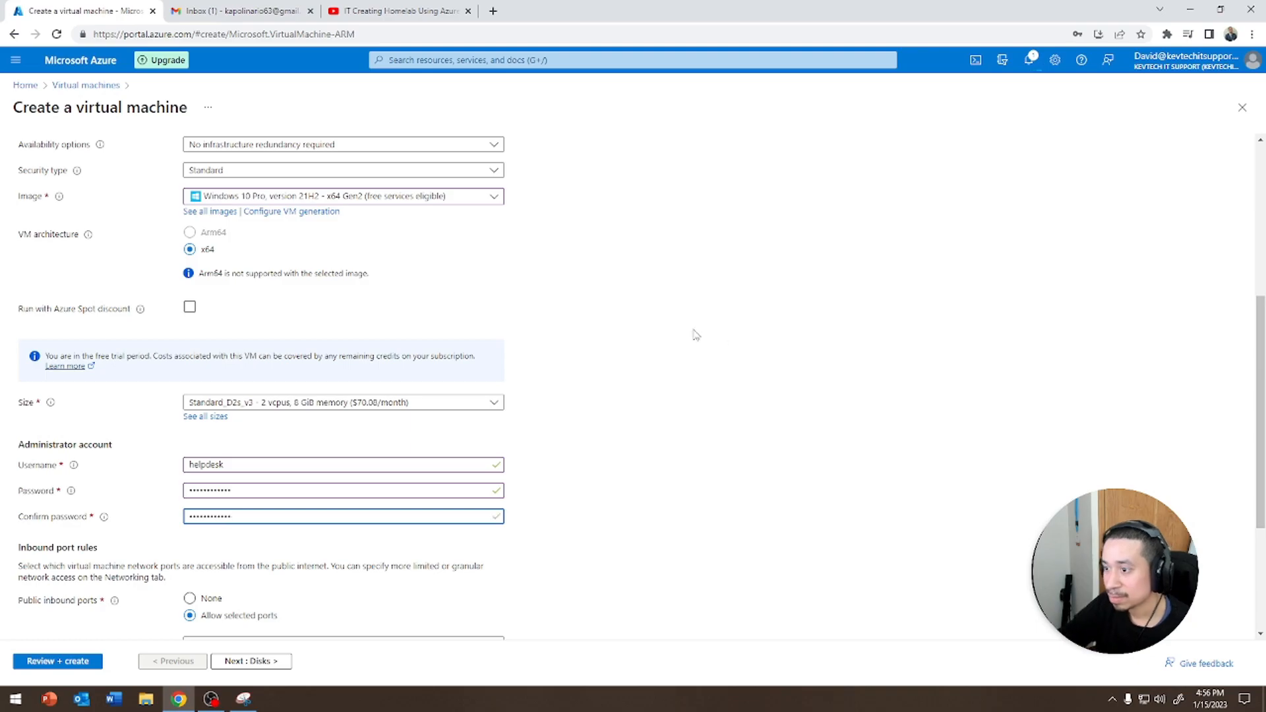
Review the inbound port rules and Networking settings, then run Review + create validation
scroll(732, 341, down, 3)
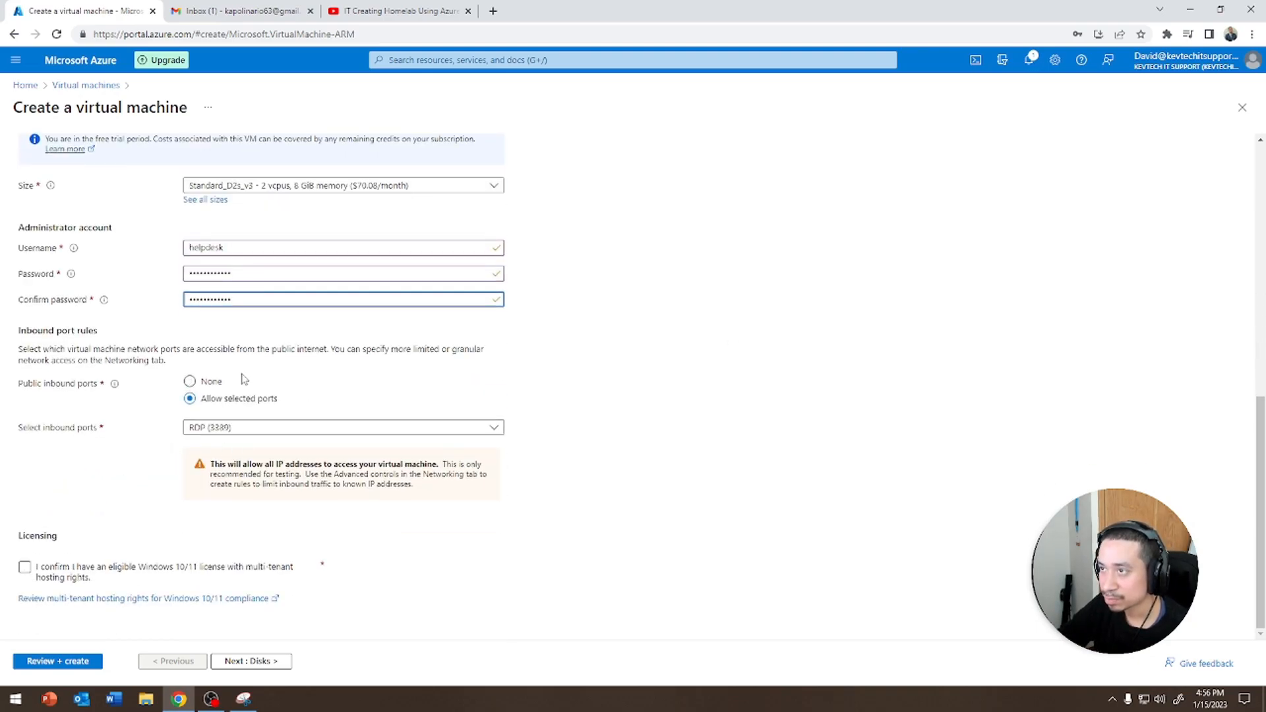
scroll(246, 382, up, 10)
click(103, 162)
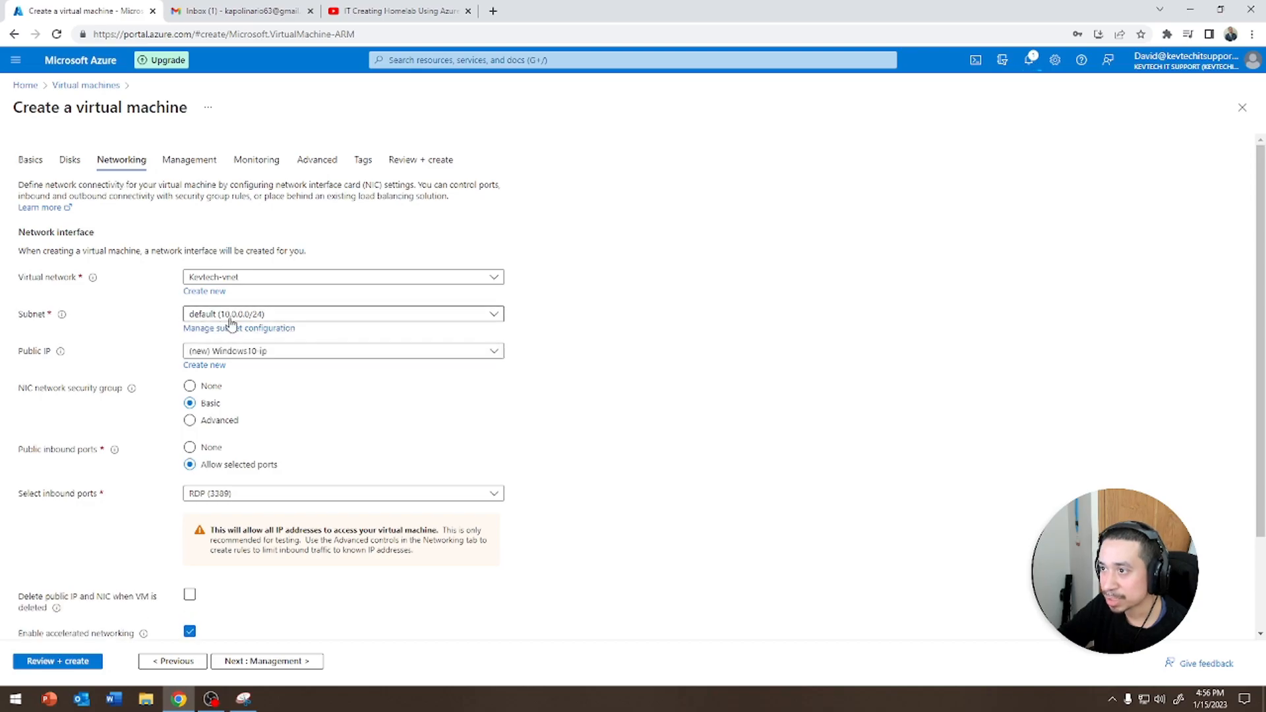
scroll(125, 453, down, 2)
click(63, 661)
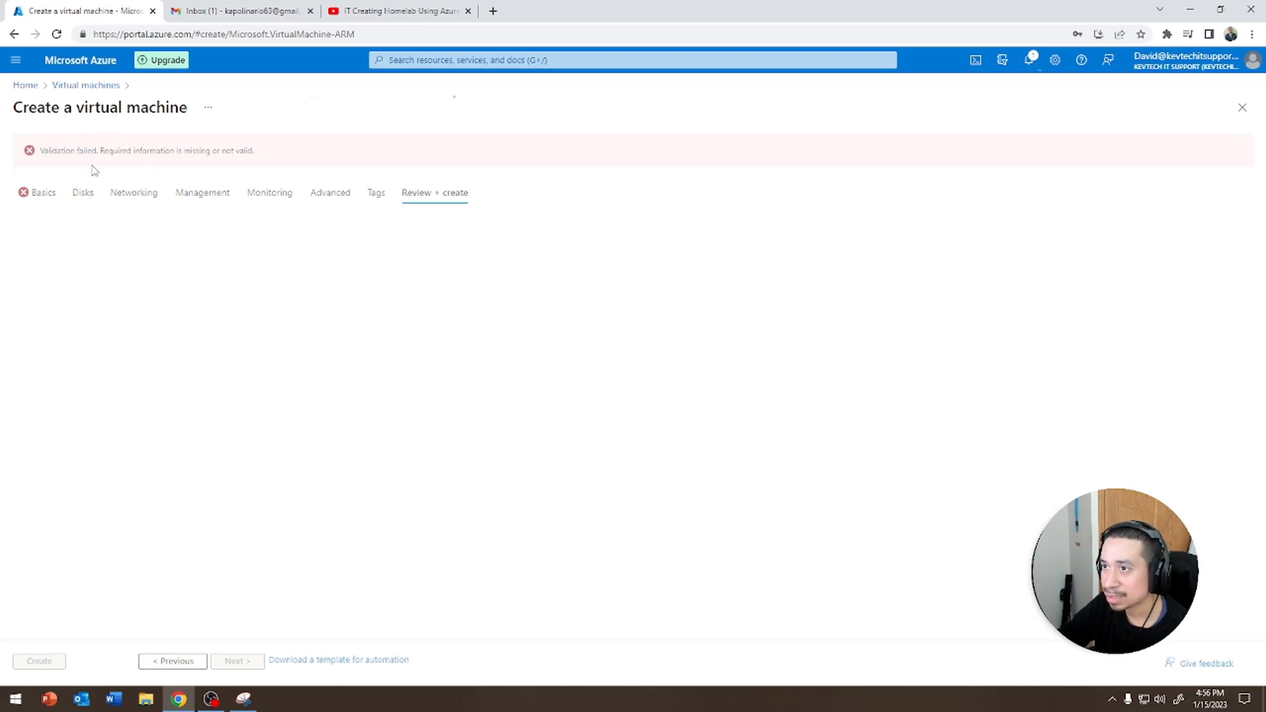
Confirm the eligible Windows 10/11 license on the Basics tab and rerun Review + create
click(31, 194)
scroll(38, 563, down, 5)
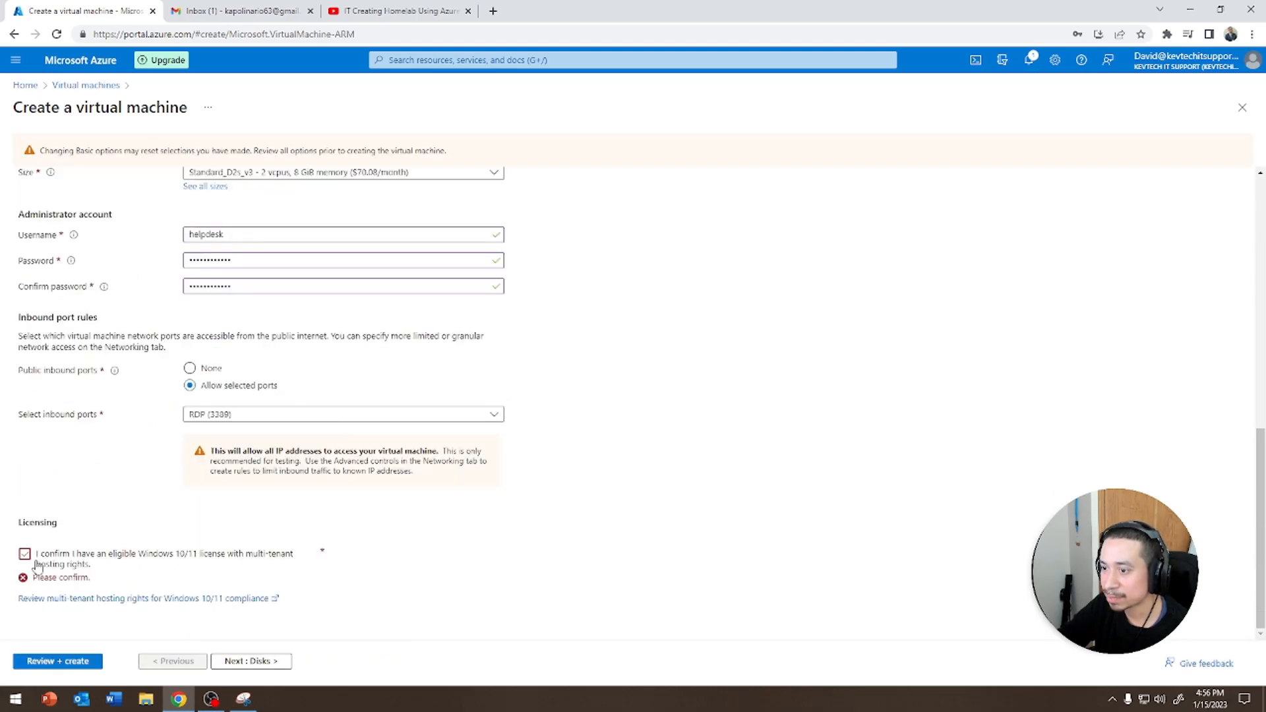
click(38, 563)
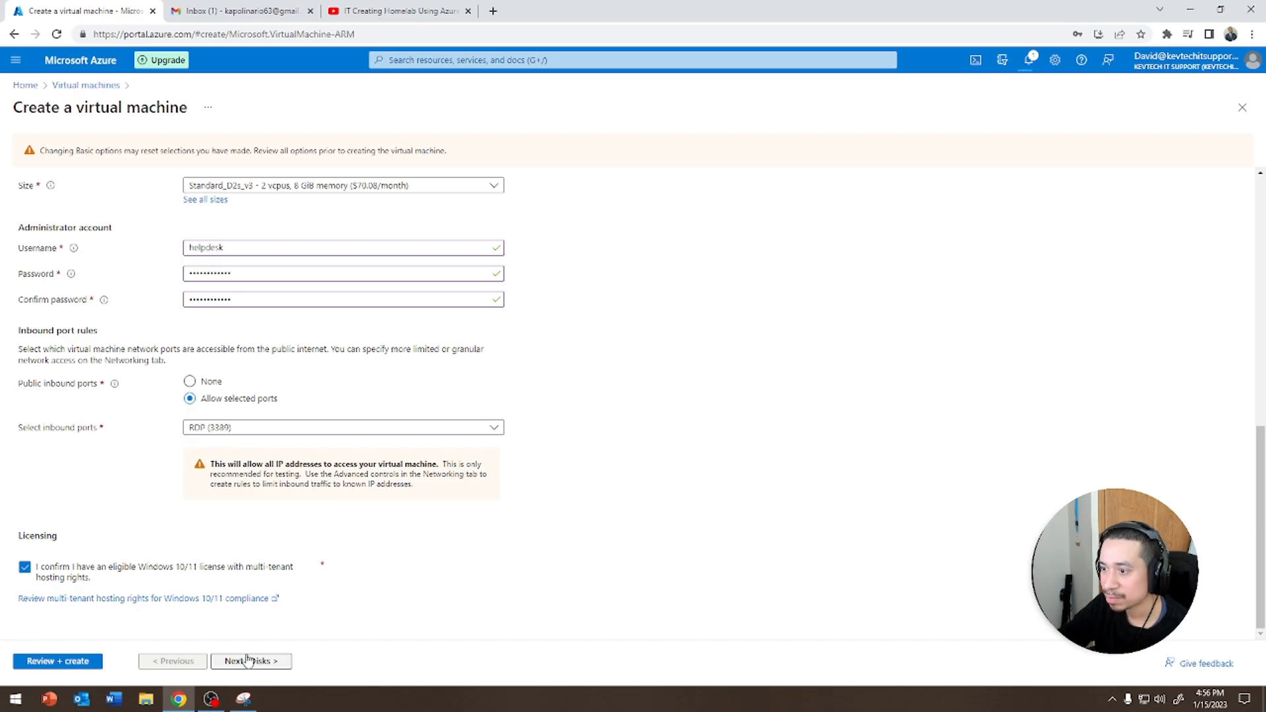
click(86, 661)
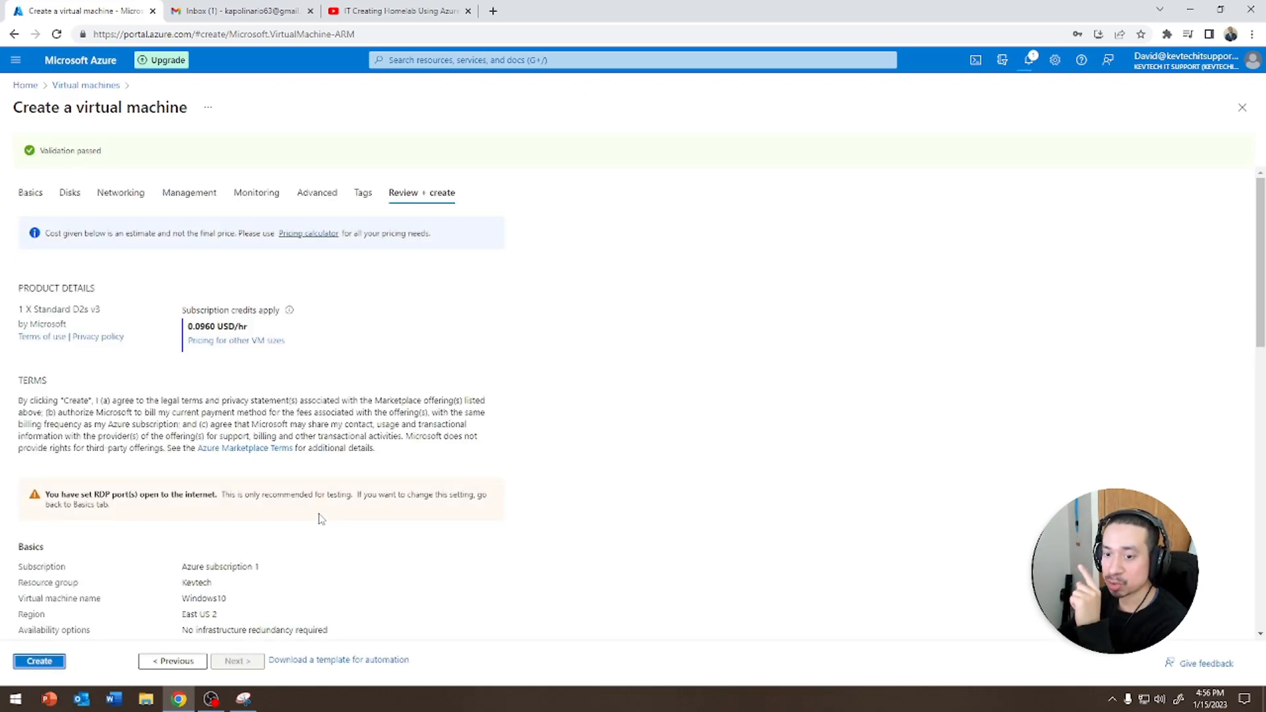
Review the configuration summary and create the virtual machine
scroll(498, 383, down, 6)
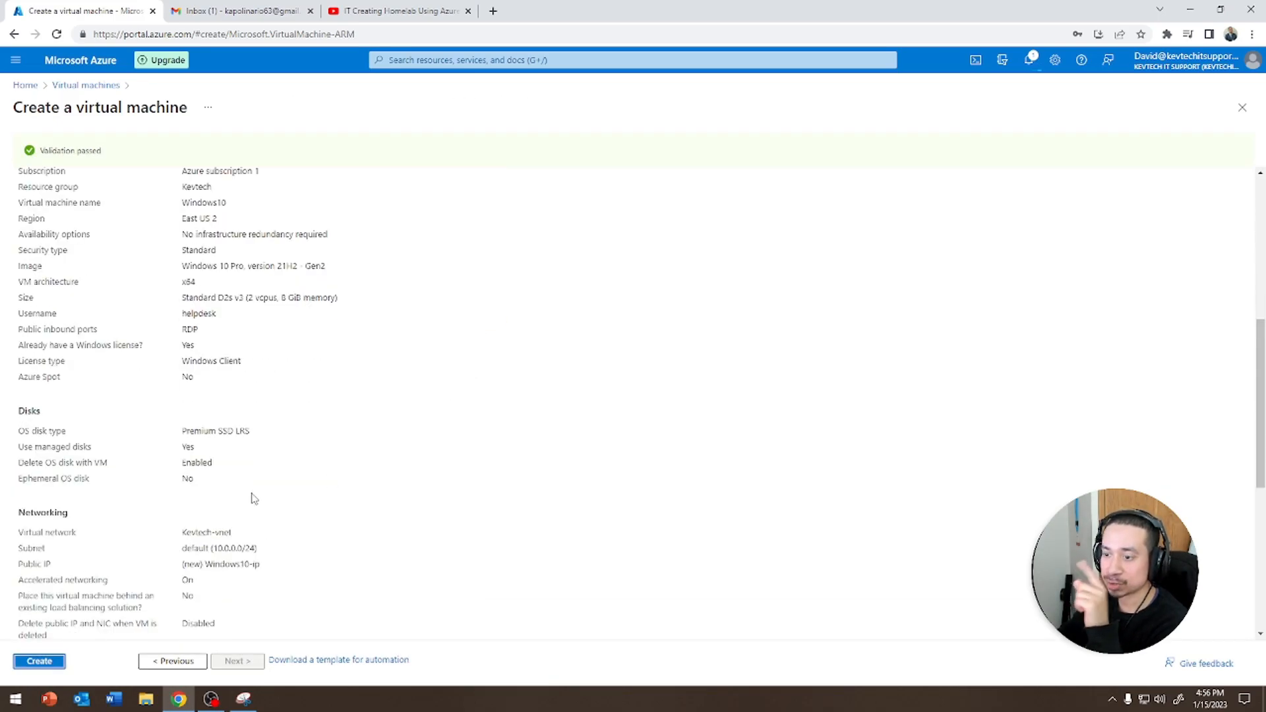
click(31, 664)
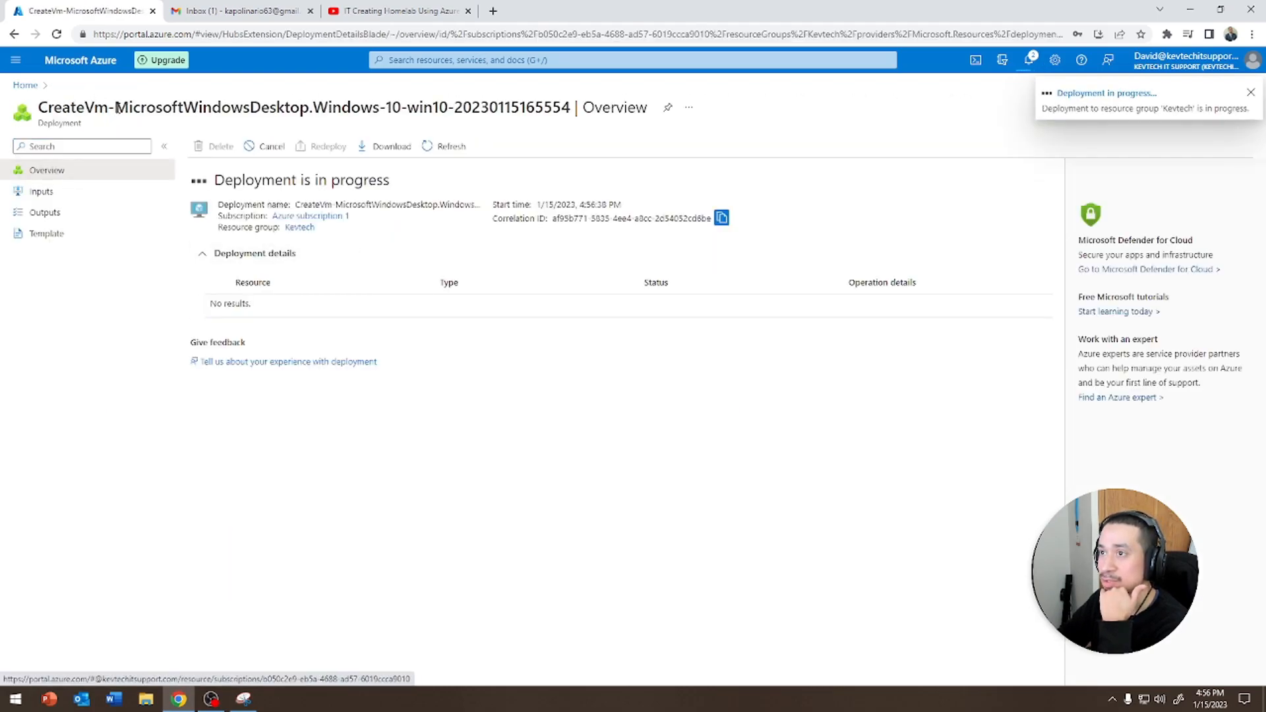
Open the Server2019 virtual machine from the Virtual machines list and go to its RDP connect page
click(29, 86)
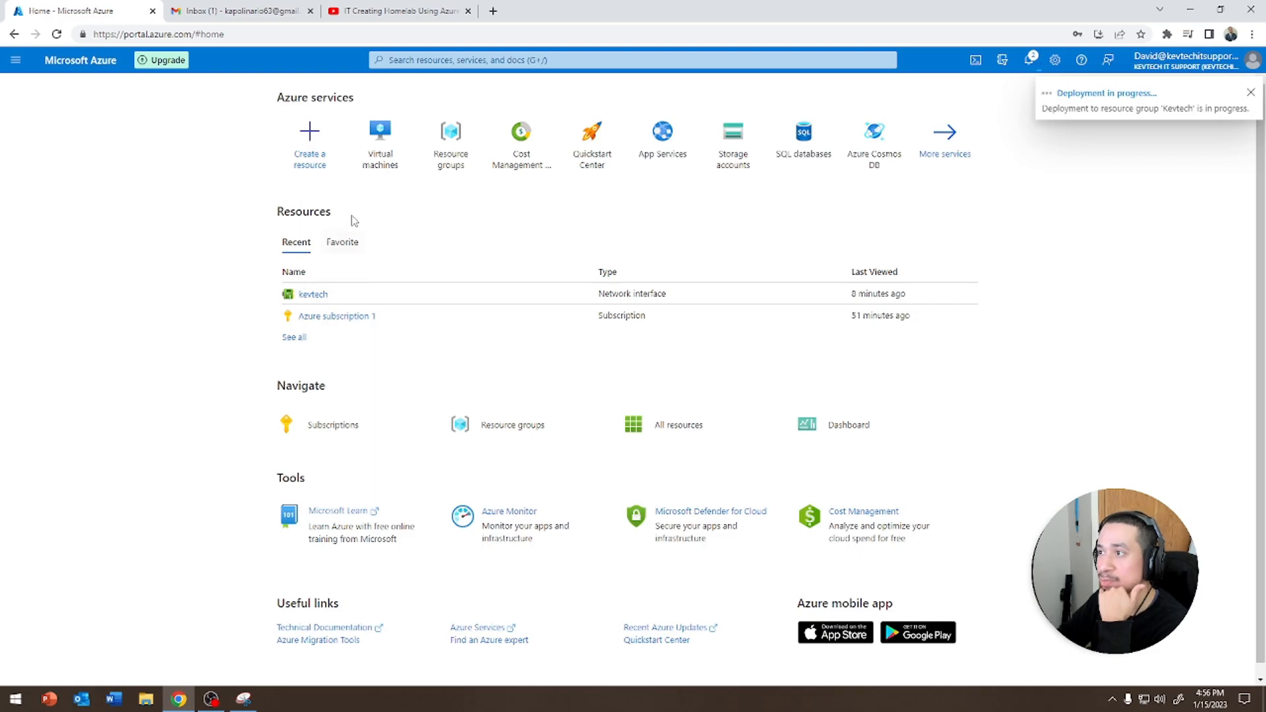
click(366, 157)
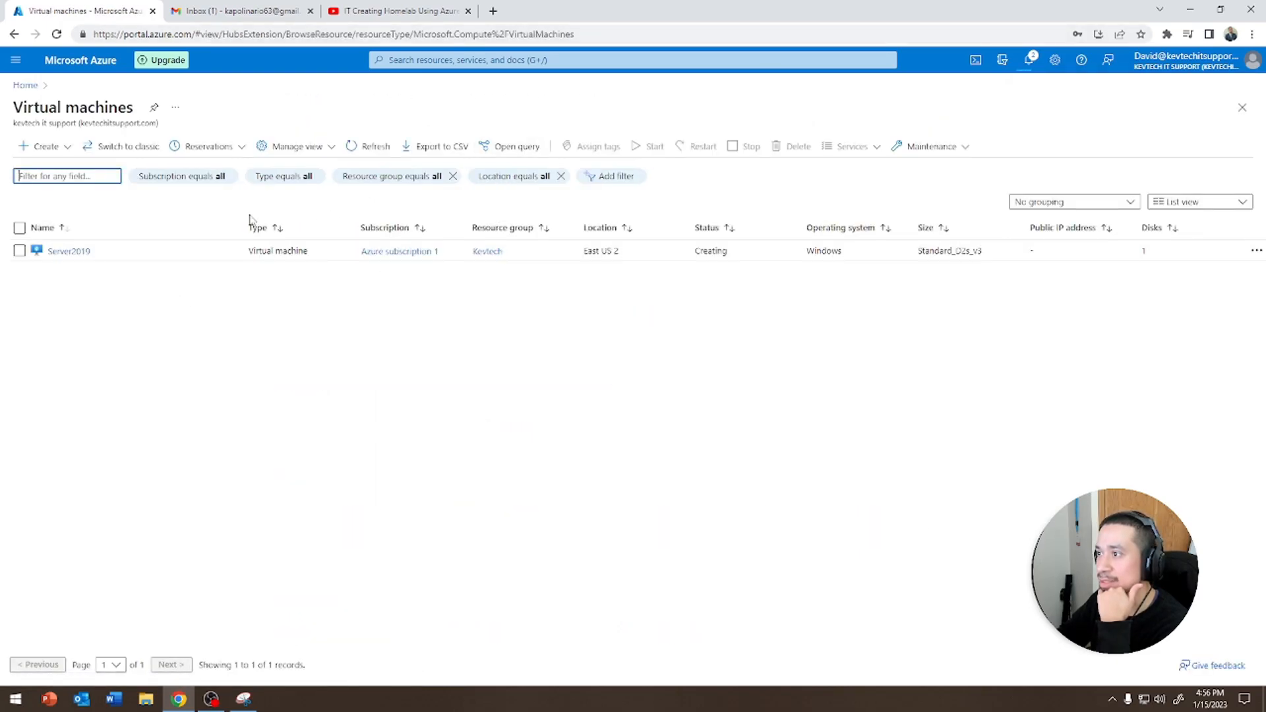
click(69, 251)
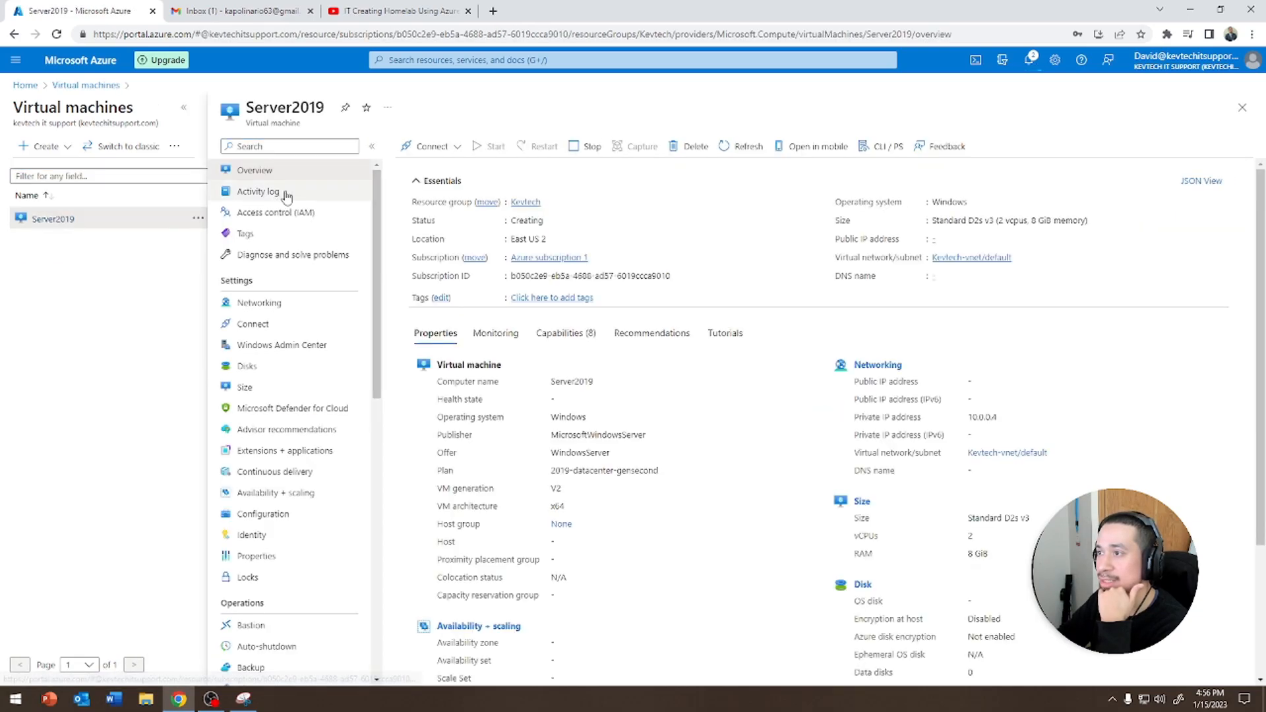
click(432, 146)
click(438, 166)
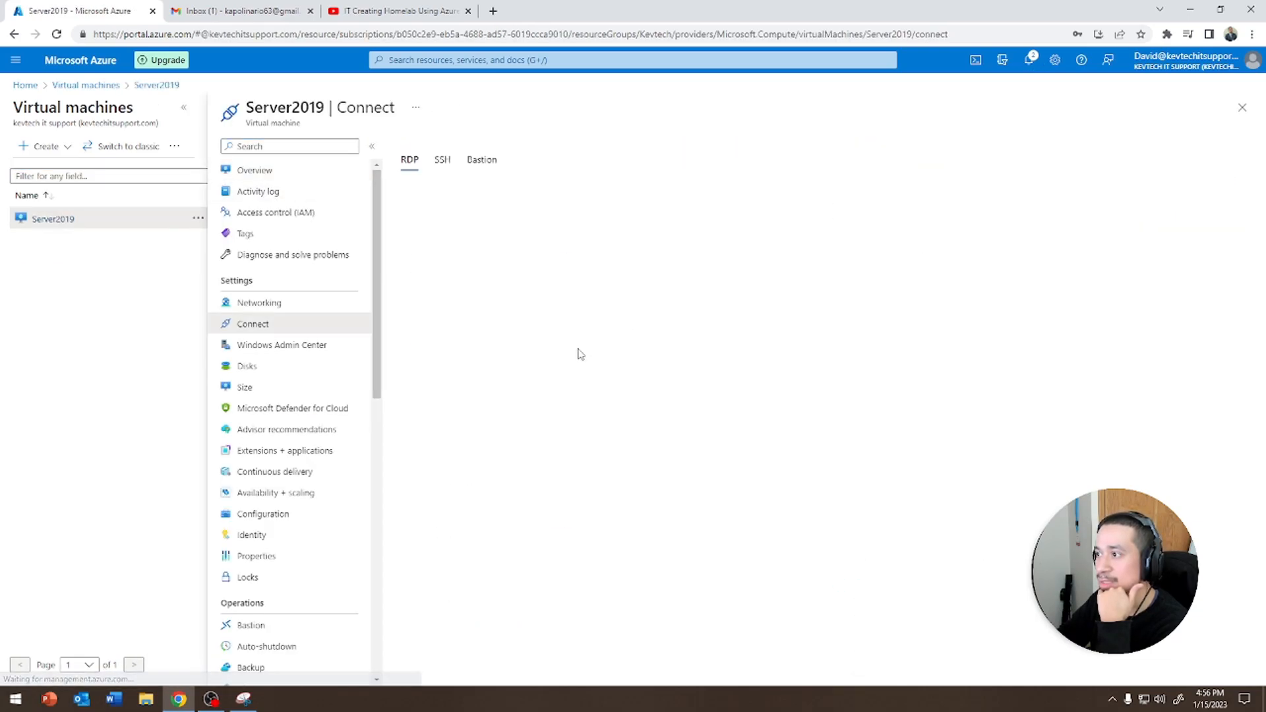
Download the Server2019 RDP file and try to open the remote connection
click(440, 457)
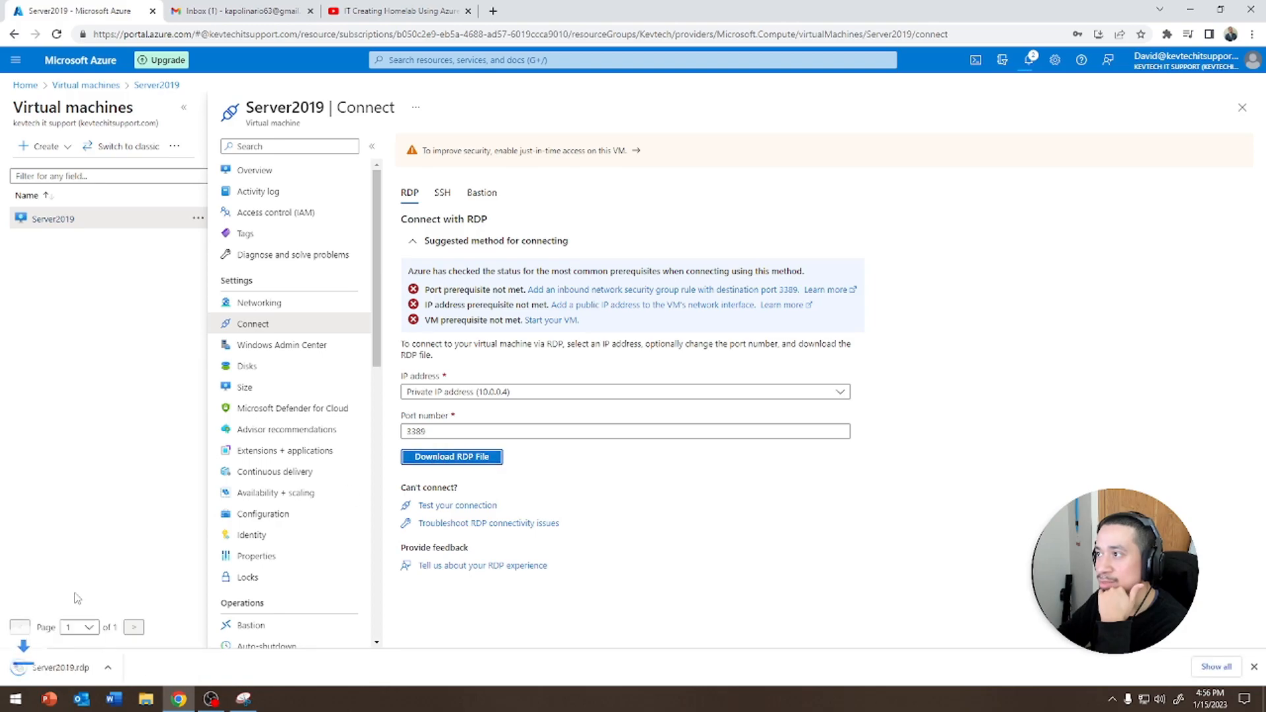
click(60, 667)
click(709, 419)
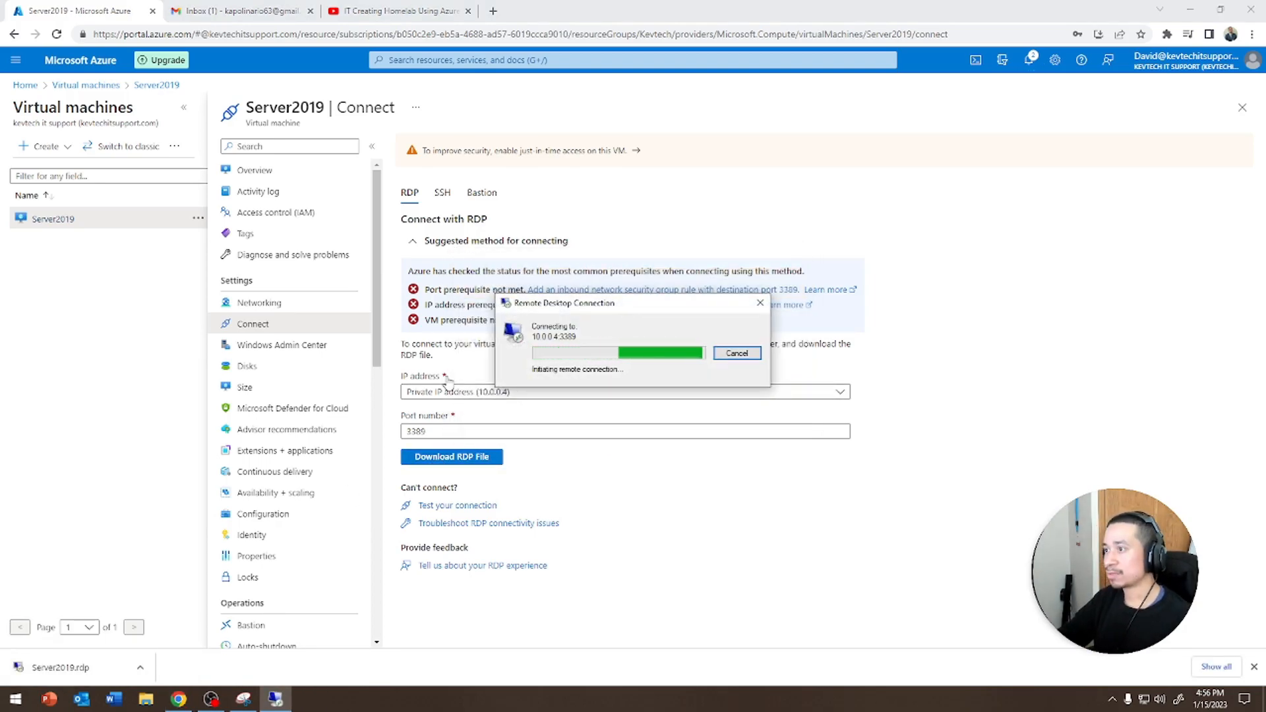
Check the deployment status of the virtual machines by refreshing the Virtual machines list
click(254, 170)
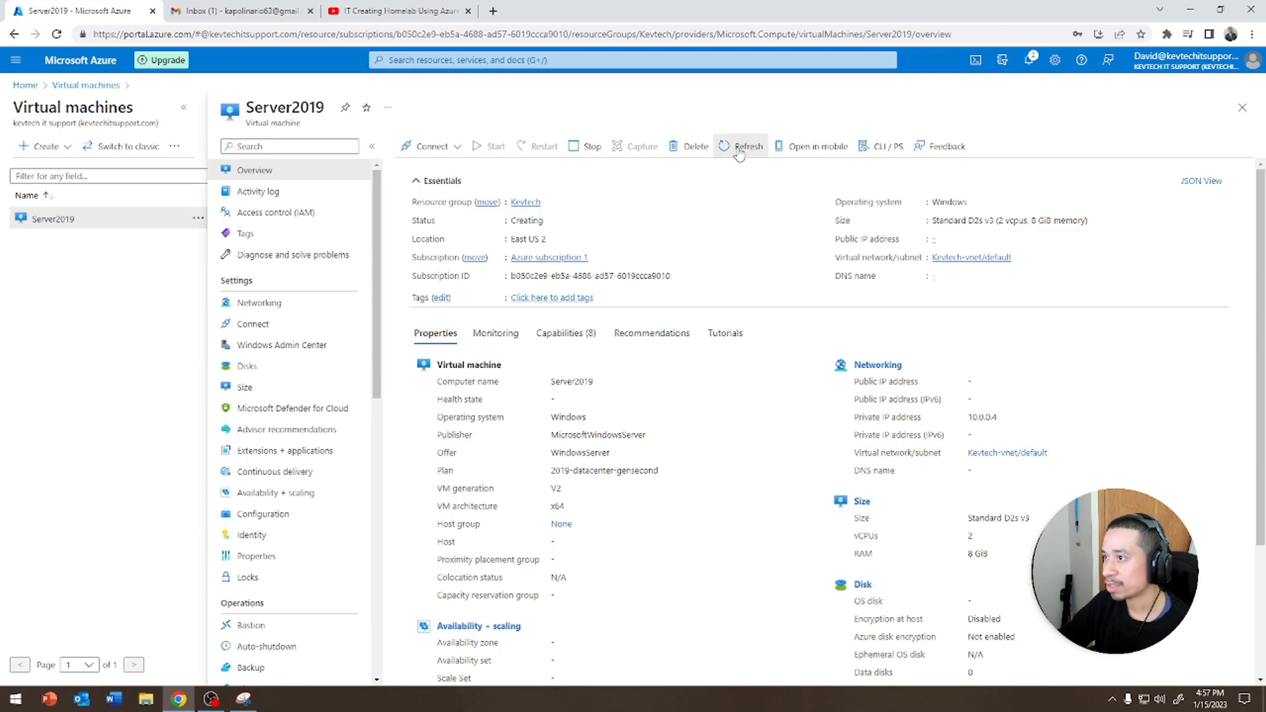
click(85, 85)
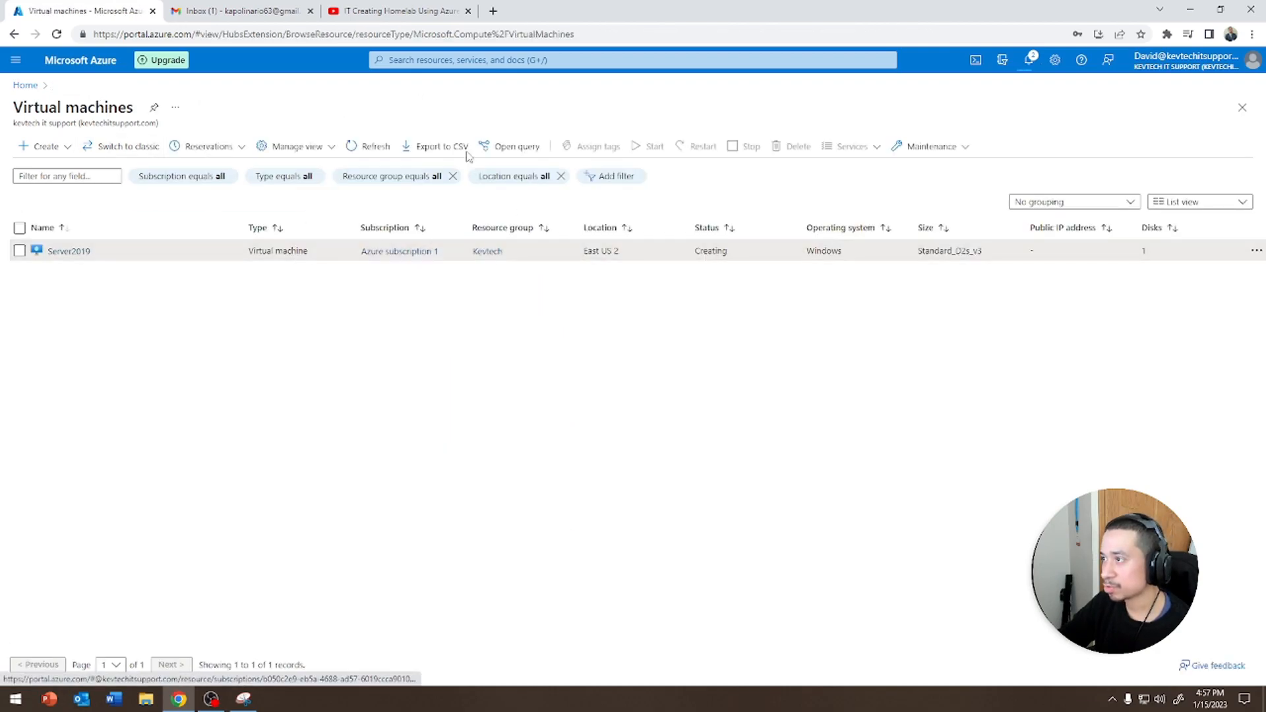
click(351, 147)
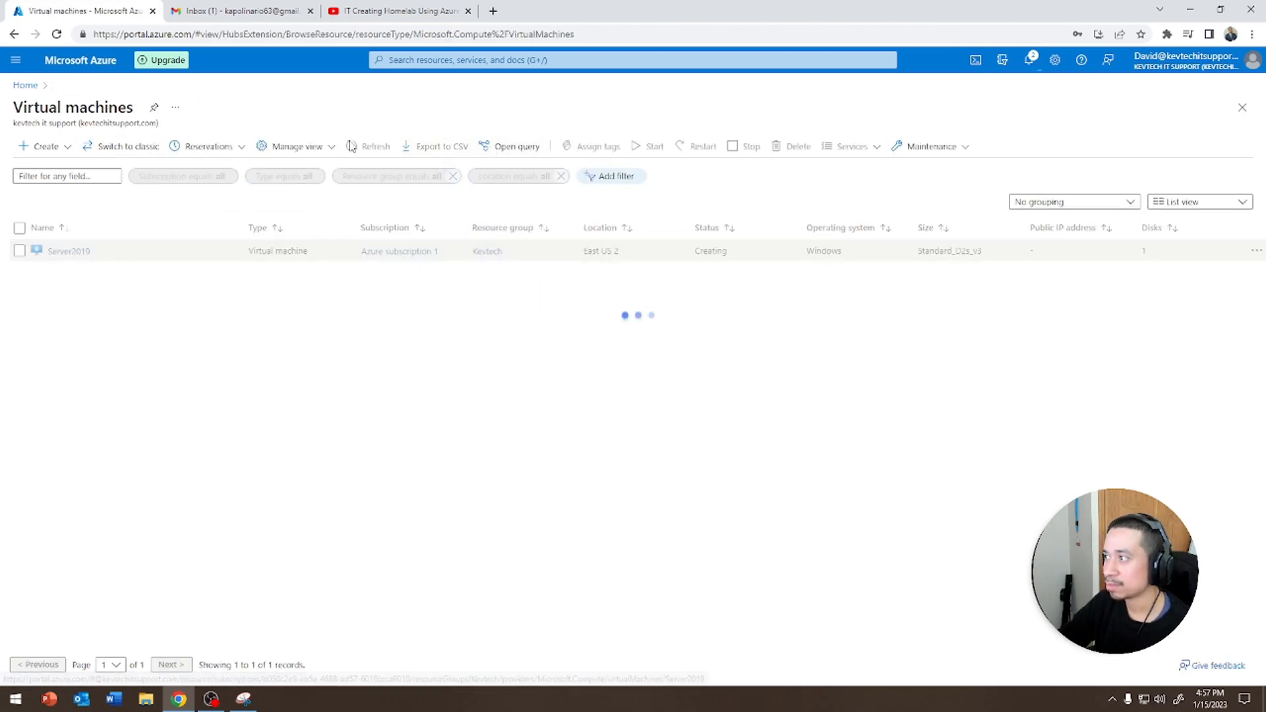
click(351, 146)
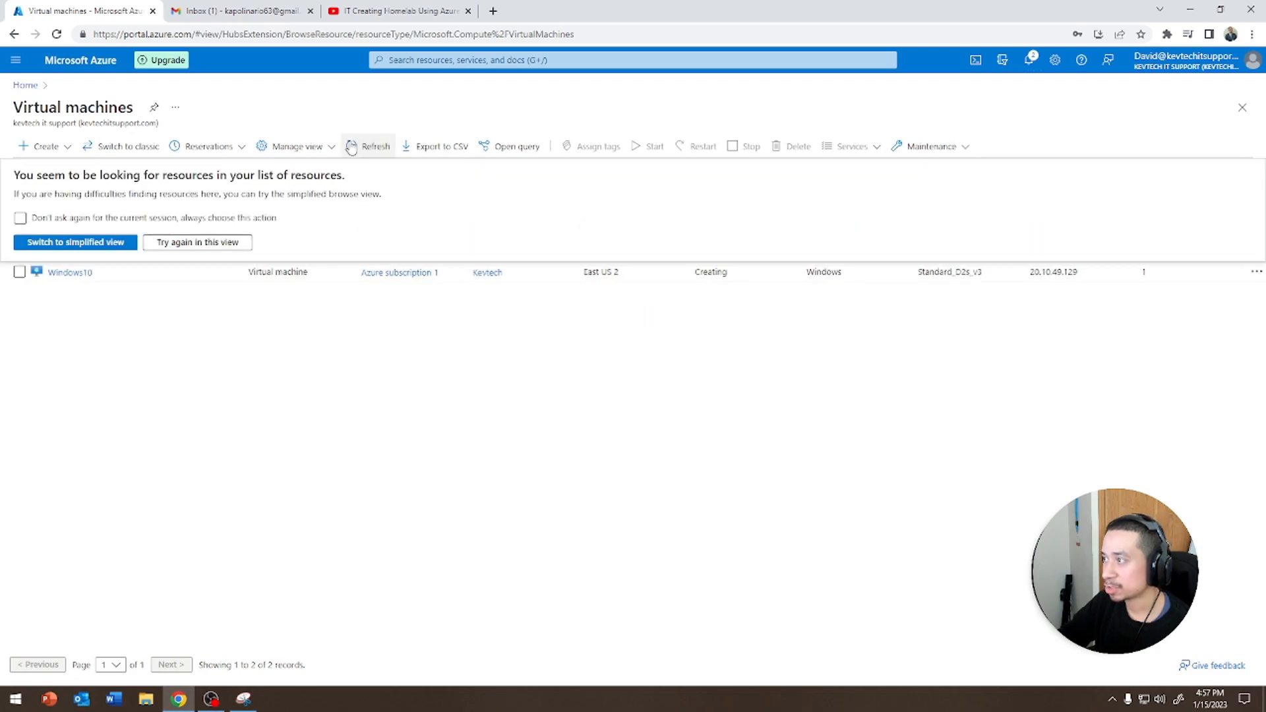
click(232, 243)
click(367, 145)
click(367, 146)
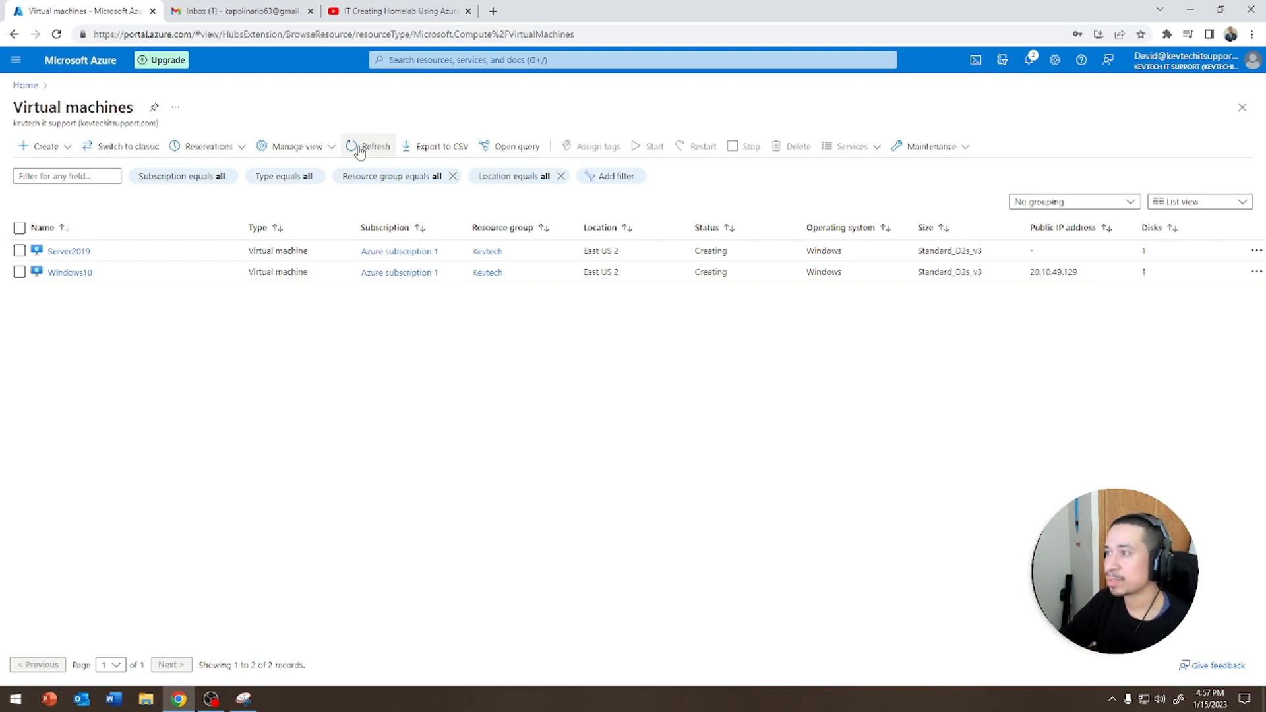
mouse_move(584, 251)
mouse_down()
mouse_move(625, 253)
mouse_move(582, 271)
mouse_up()
click(579, 324)
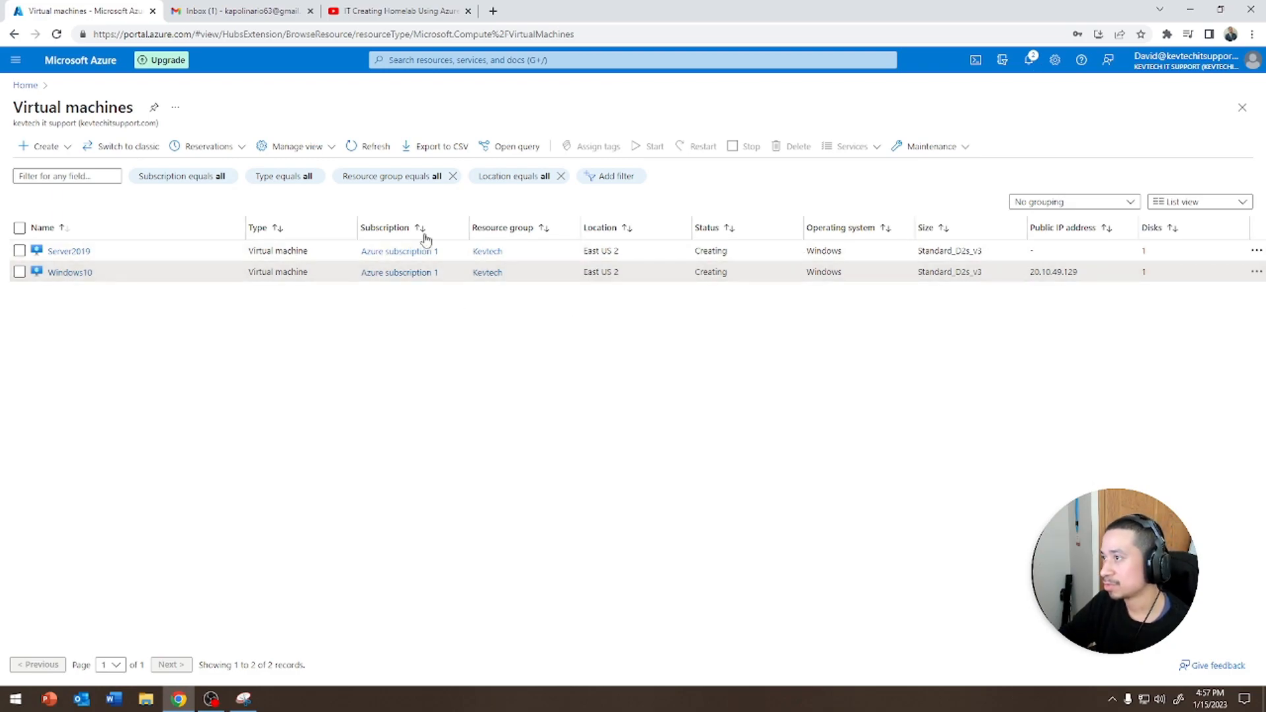
click(368, 156)
click(368, 147)
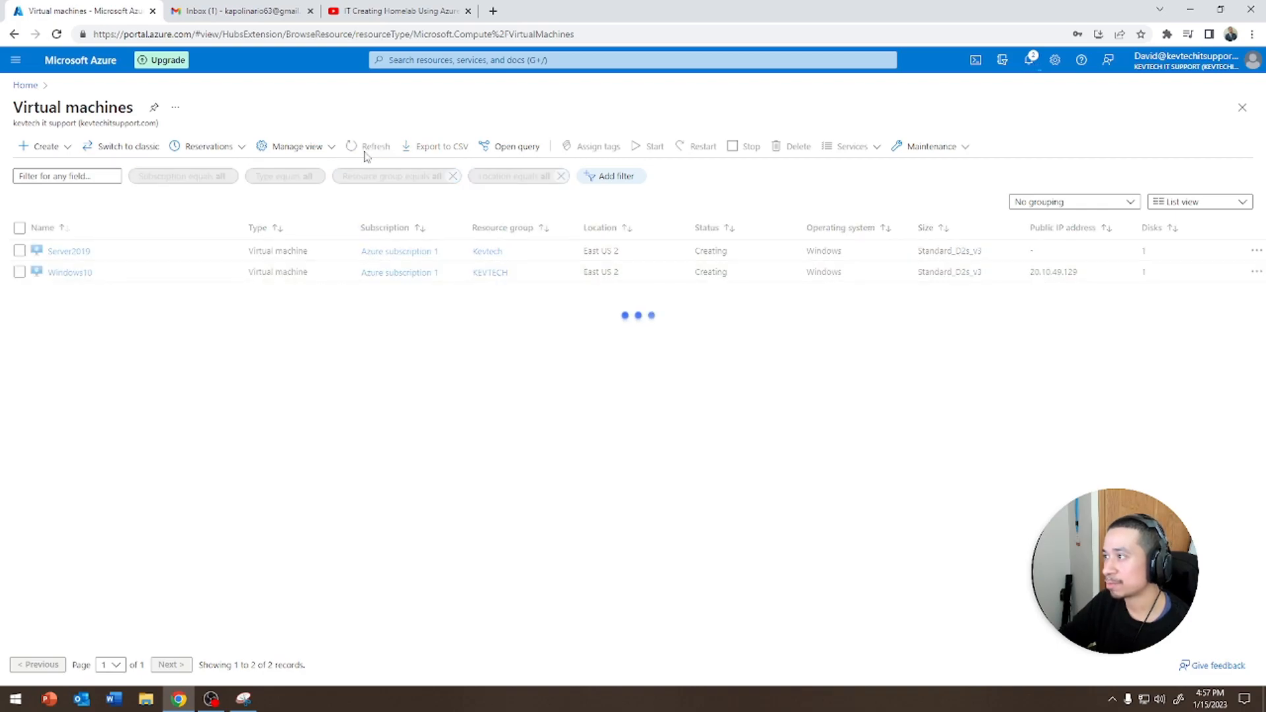
Open Server2019, review its connect options and networking, and select its private IP address
click(69, 251)
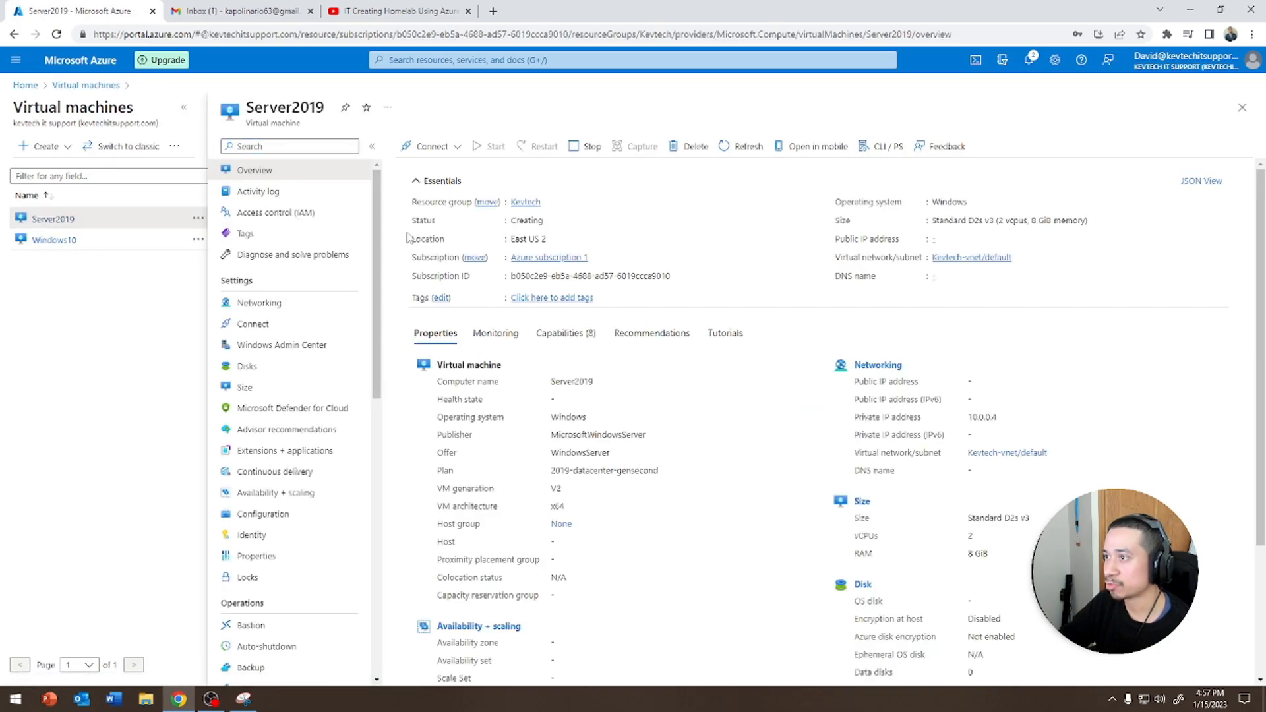
click(455, 157)
click(650, 175)
click(425, 152)
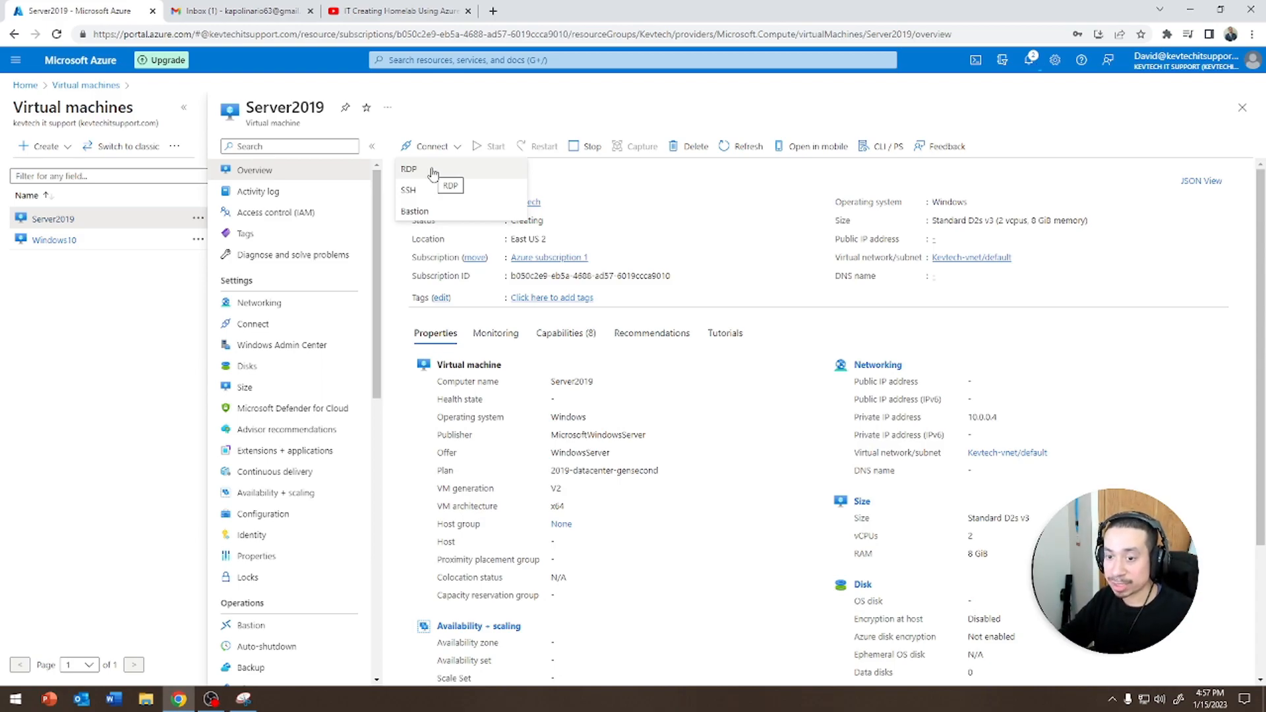
click(288, 312)
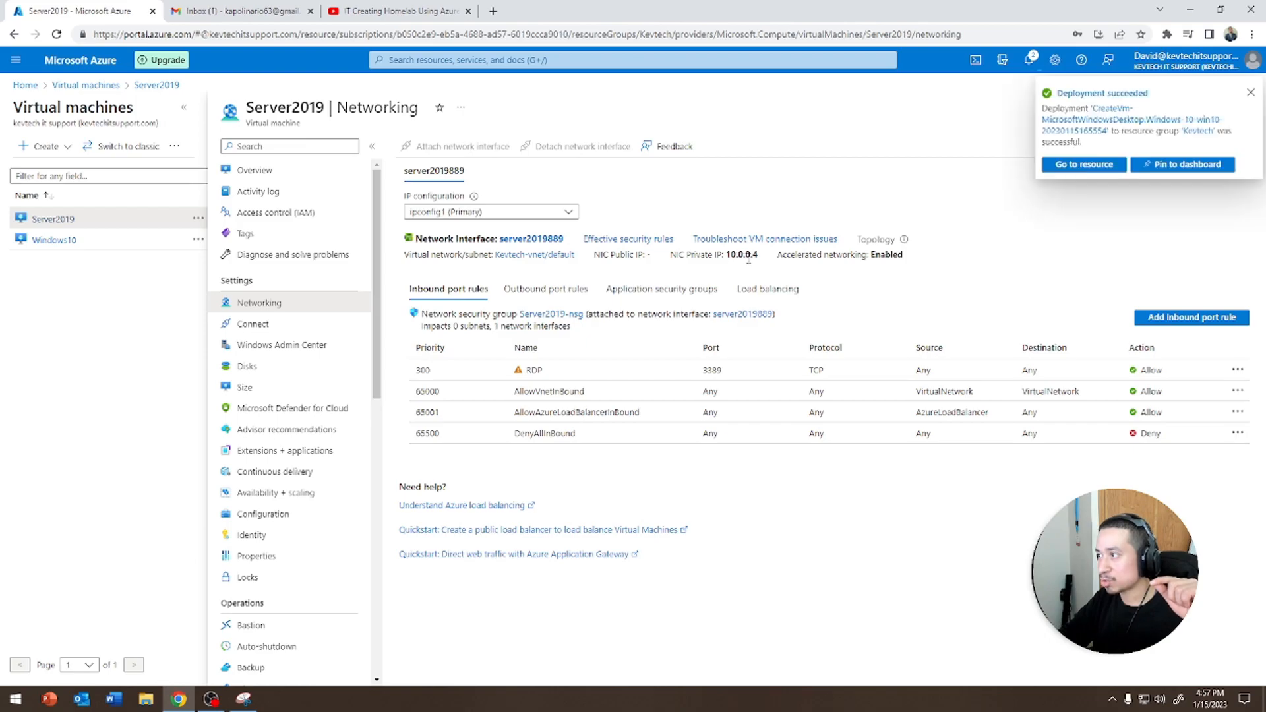
drag(753, 254, 729, 254)
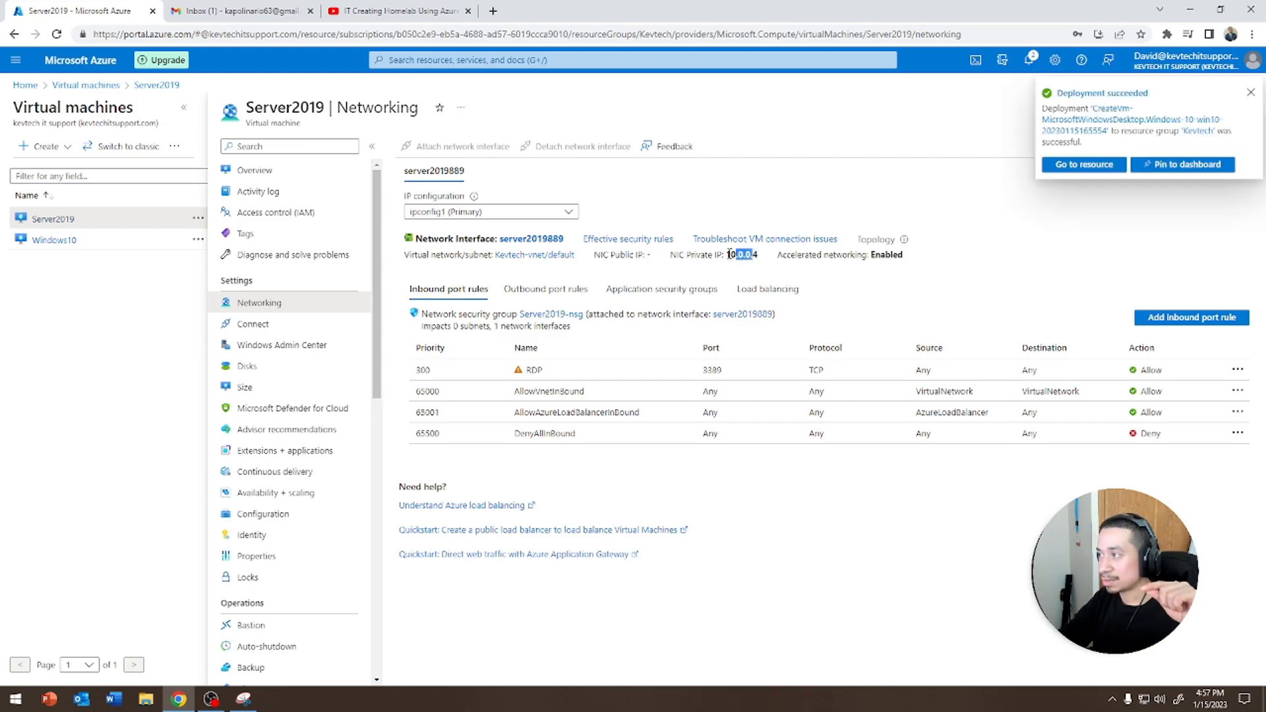
Compare the Windows10 virtual machine's networking settings with Server2019's
click(85, 85)
click(64, 273)
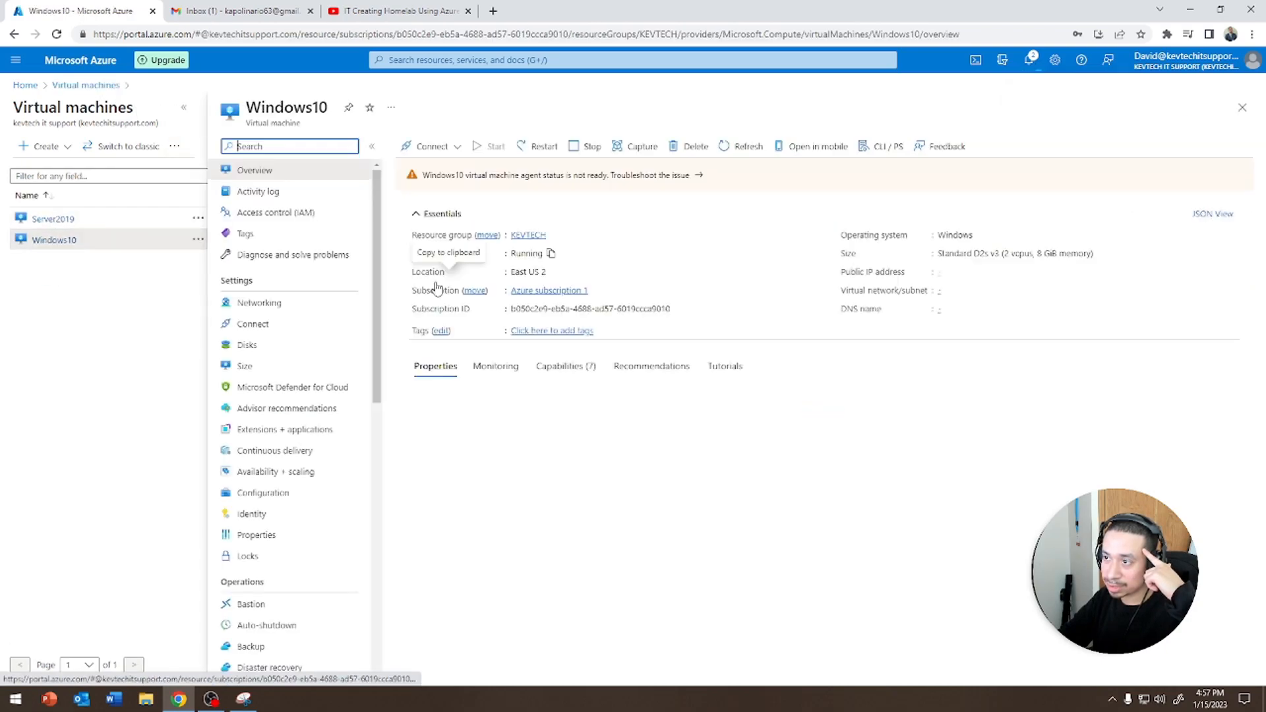
click(310, 304)
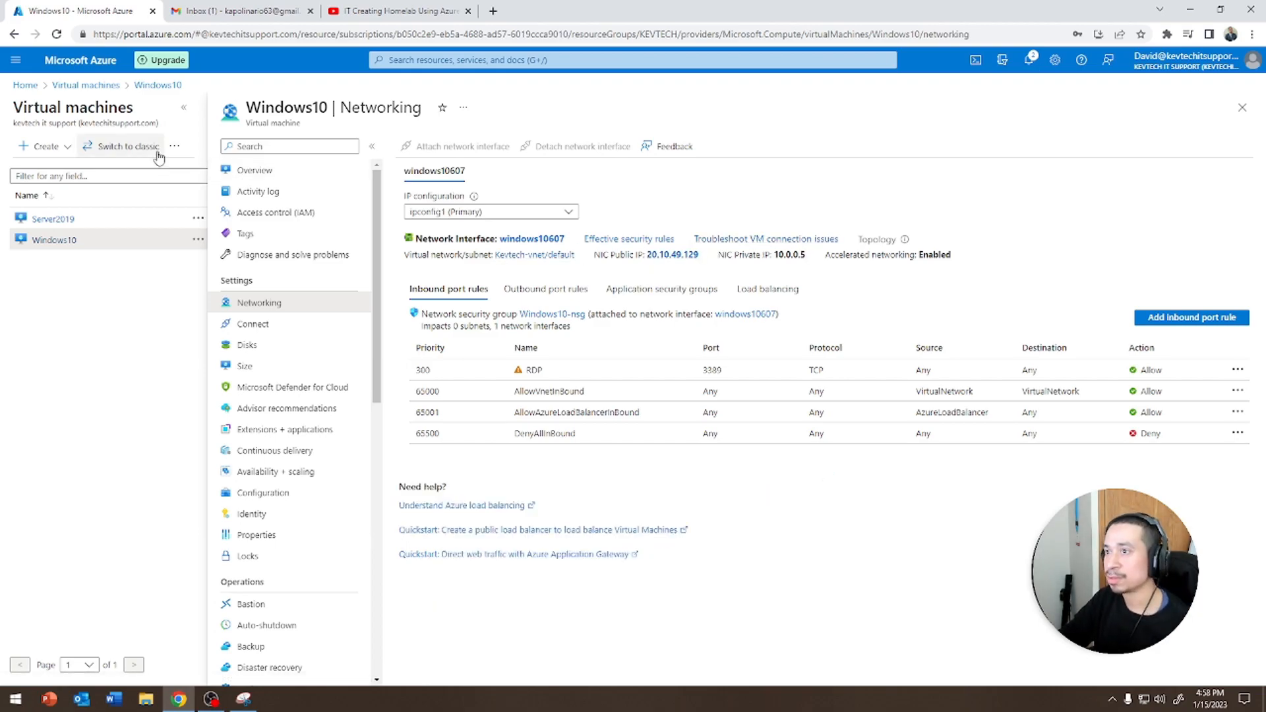
click(67, 222)
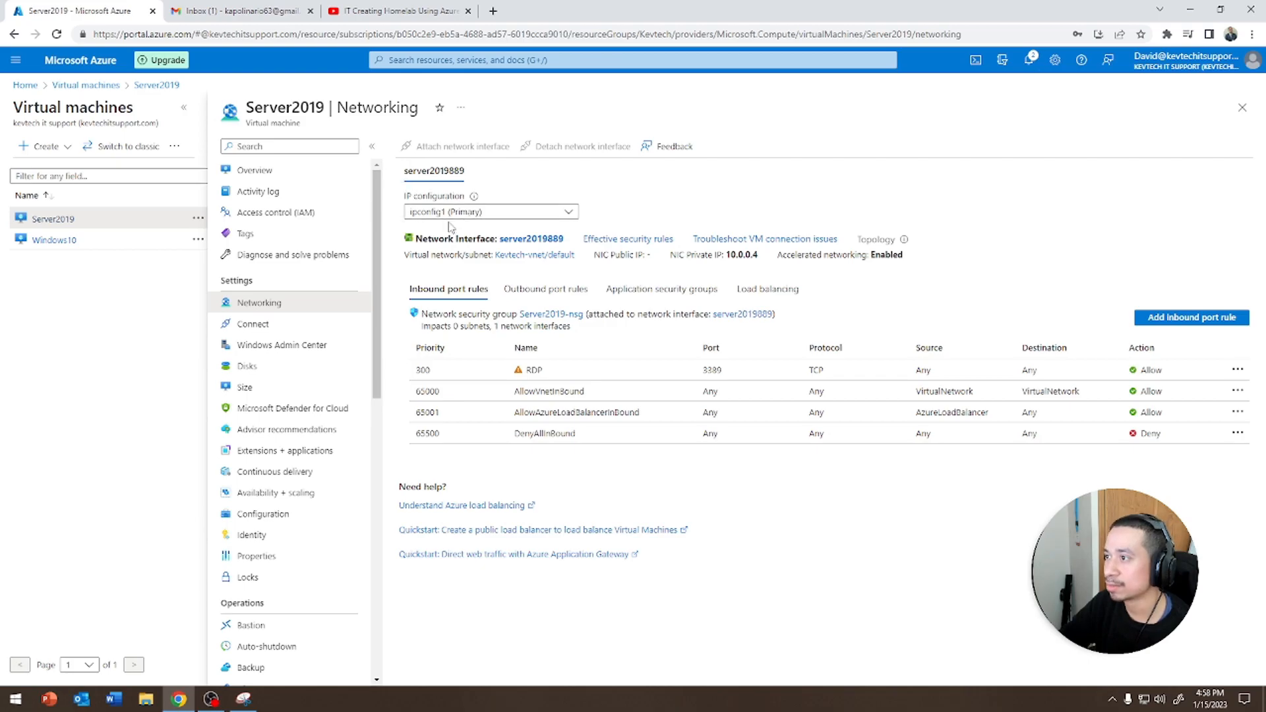
Try to connect to Server2019 over RDP with a freshly downloaded RDP file, then cancel the connection
click(254, 170)
click(429, 147)
click(409, 169)
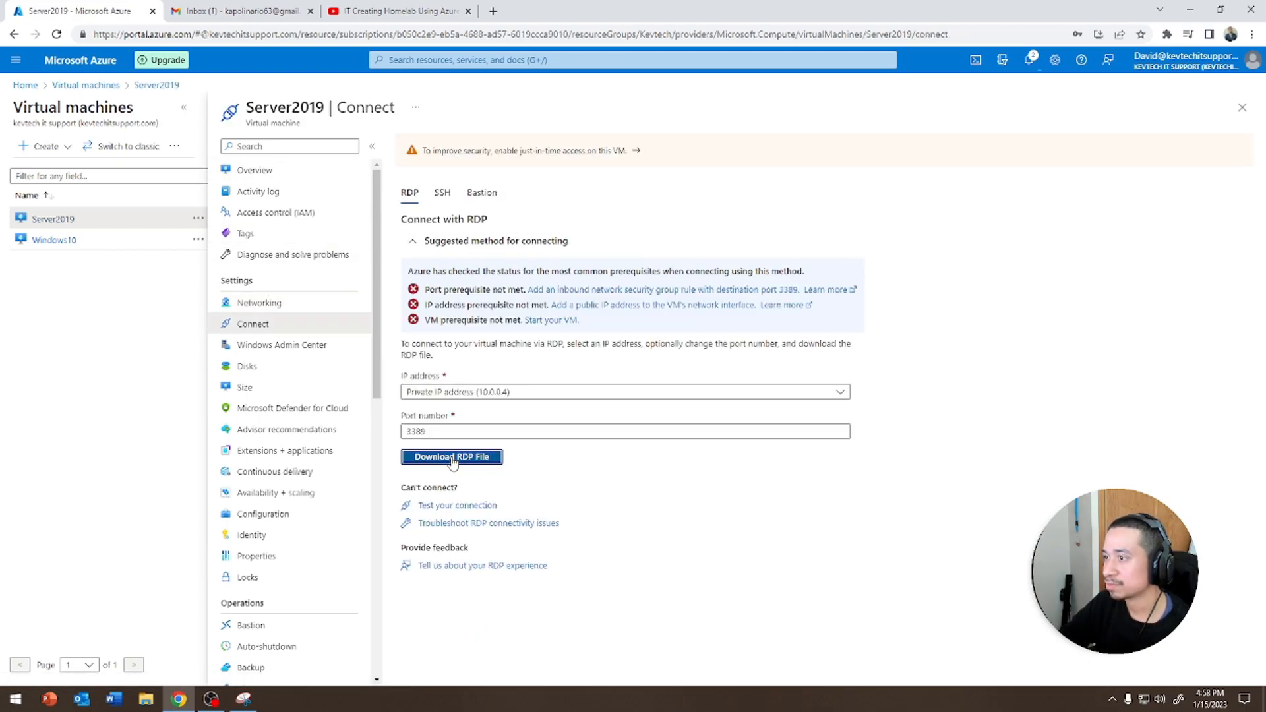
click(452, 456)
click(60, 667)
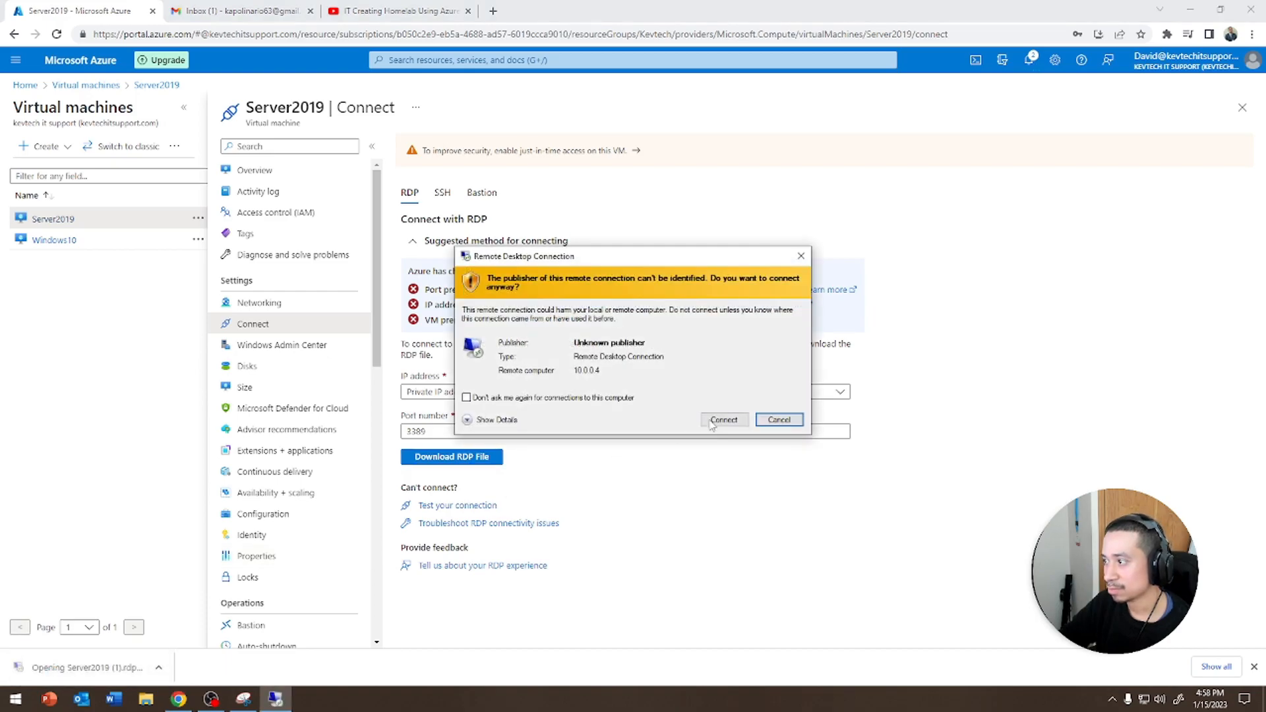
click(712, 421)
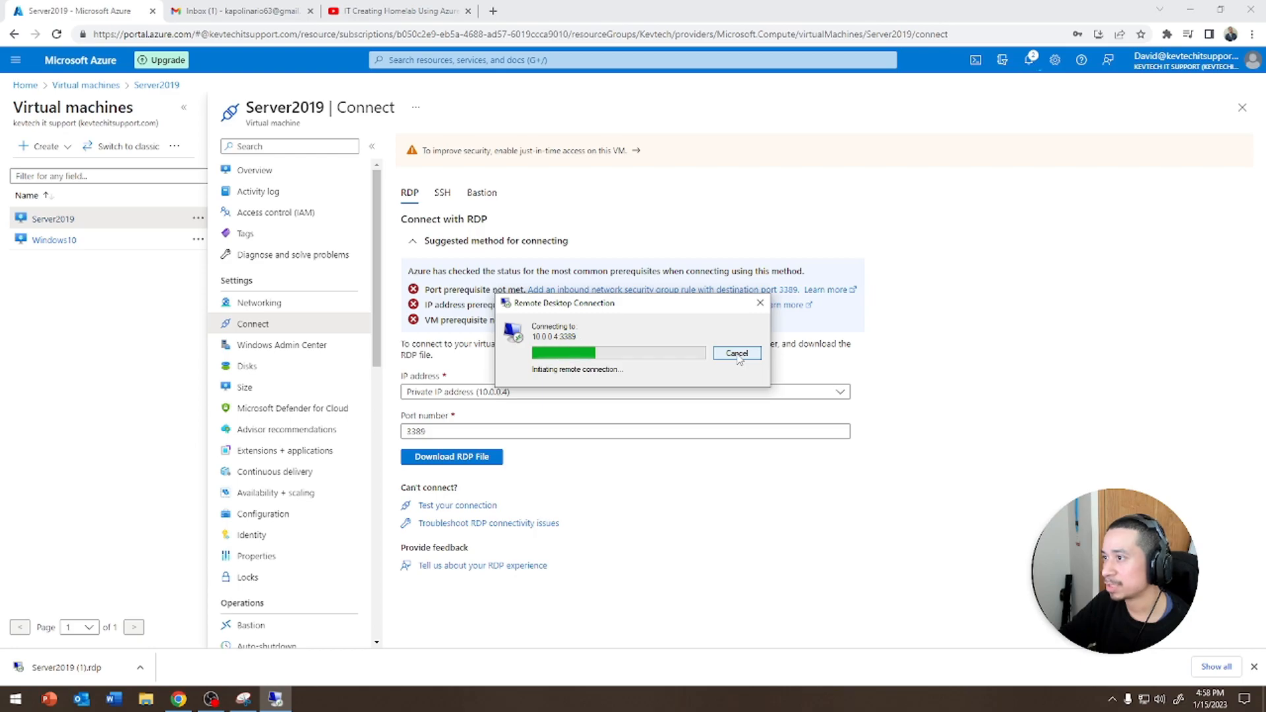
click(736, 354)
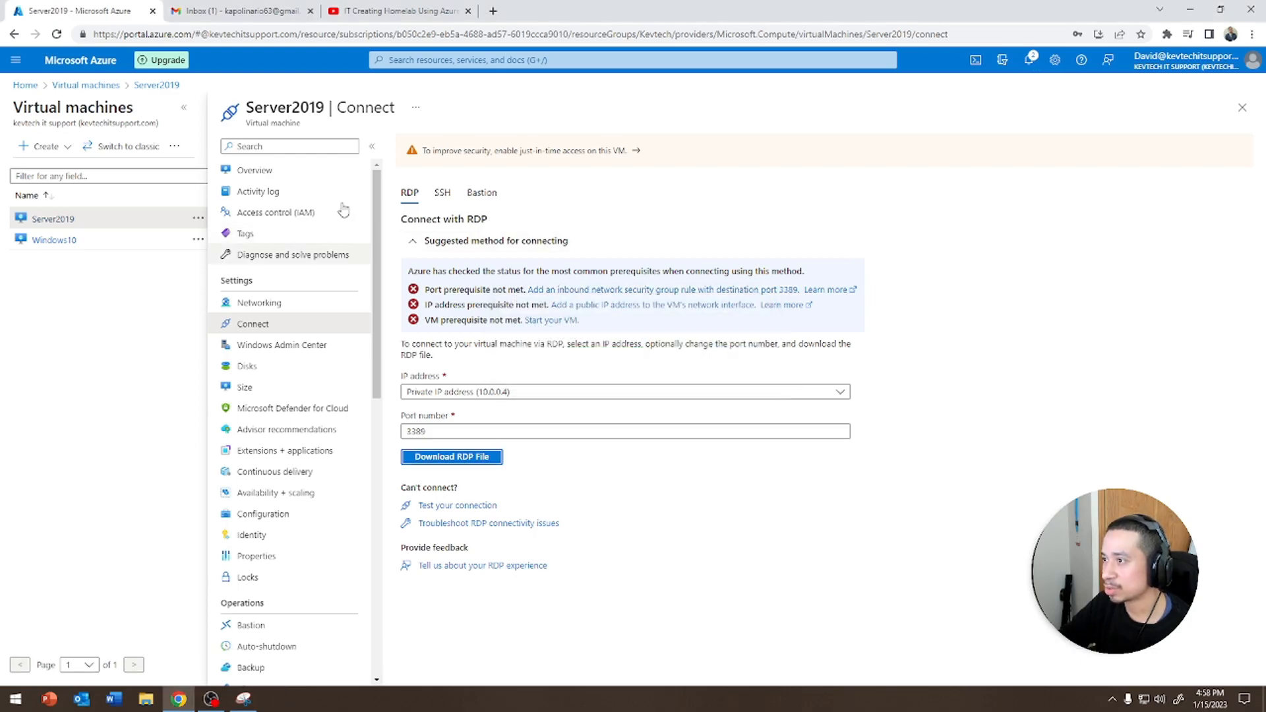
Refresh the Virtual machines list, download the Windows10 RDP file and open the Remote Desktop connection
click(263, 170)
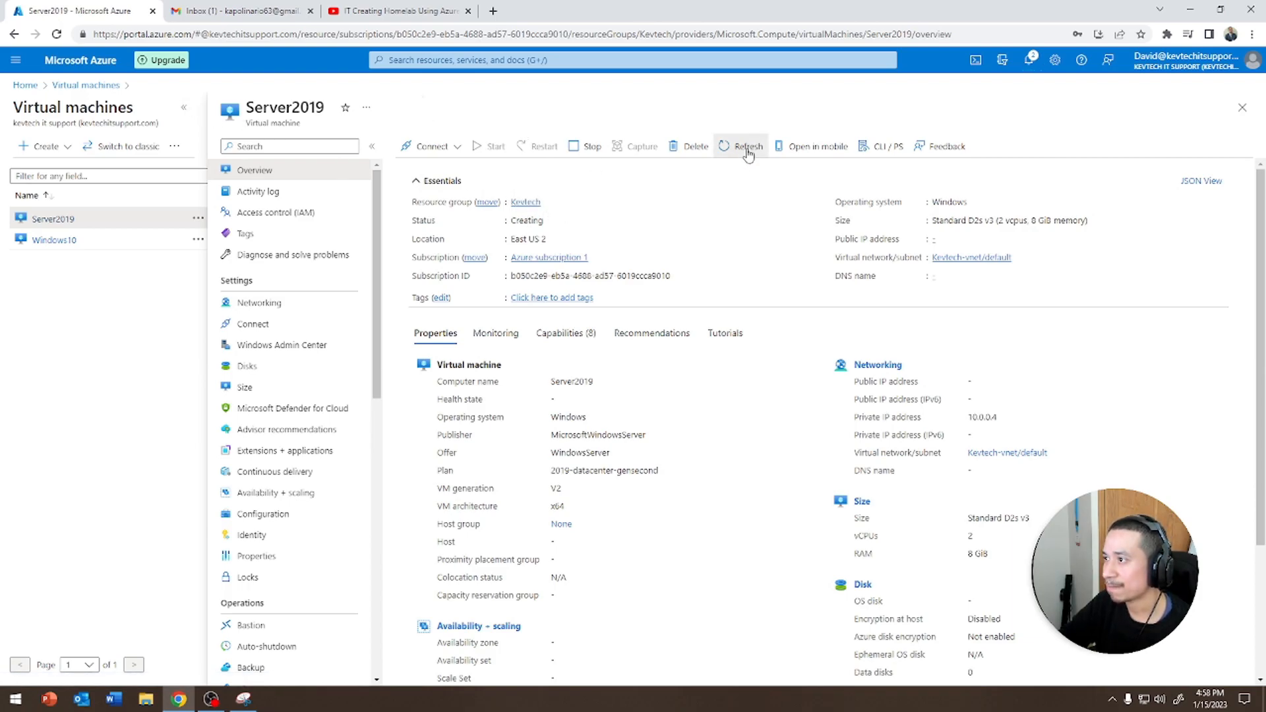
click(89, 85)
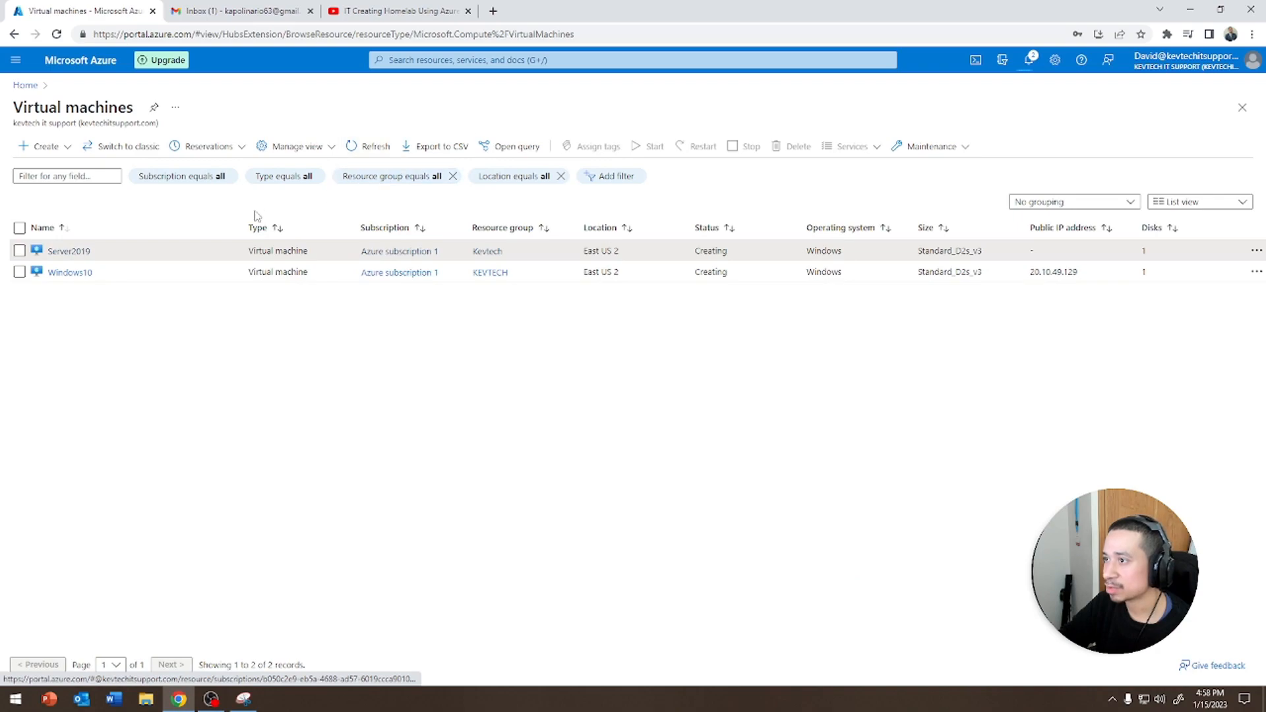
click(383, 147)
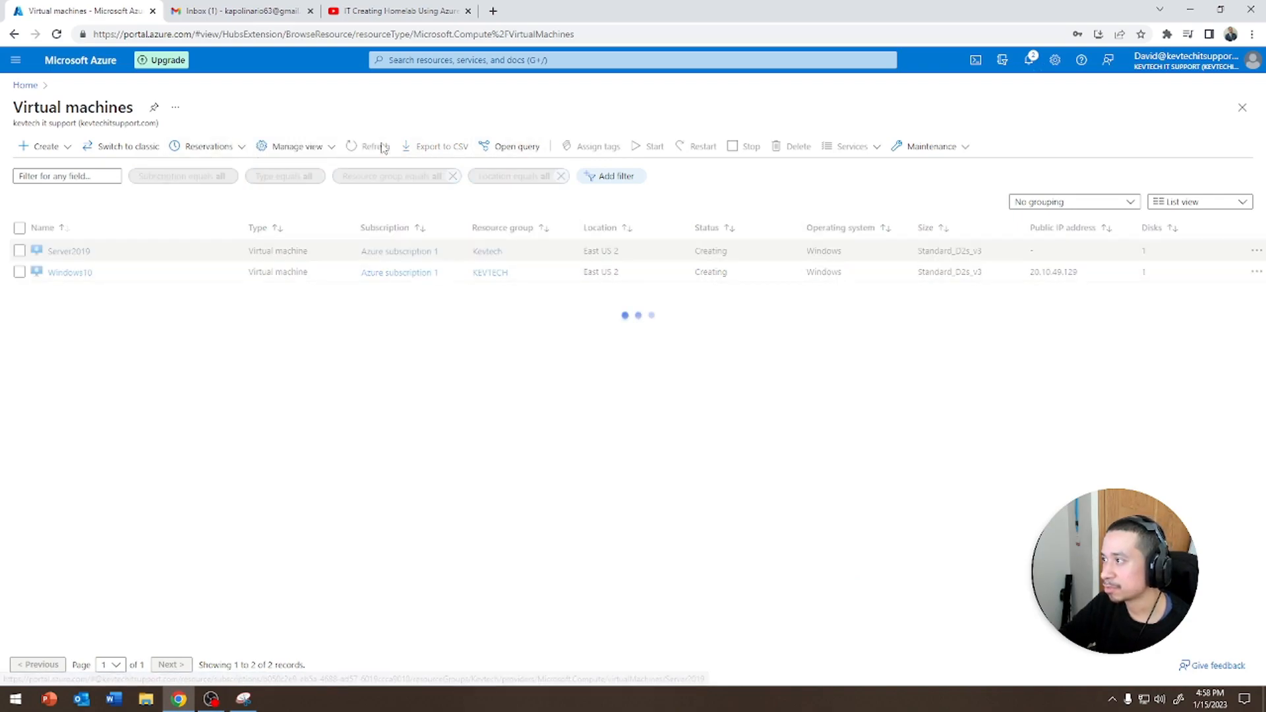
click(56, 274)
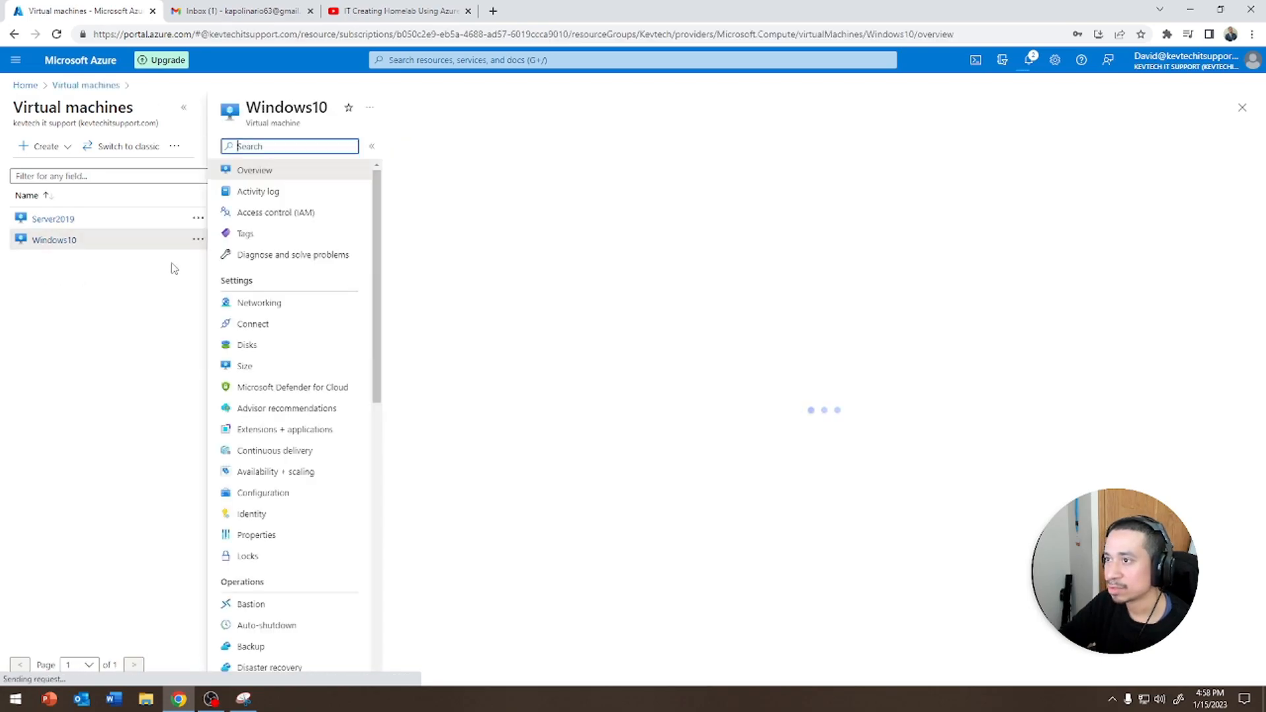
click(428, 147)
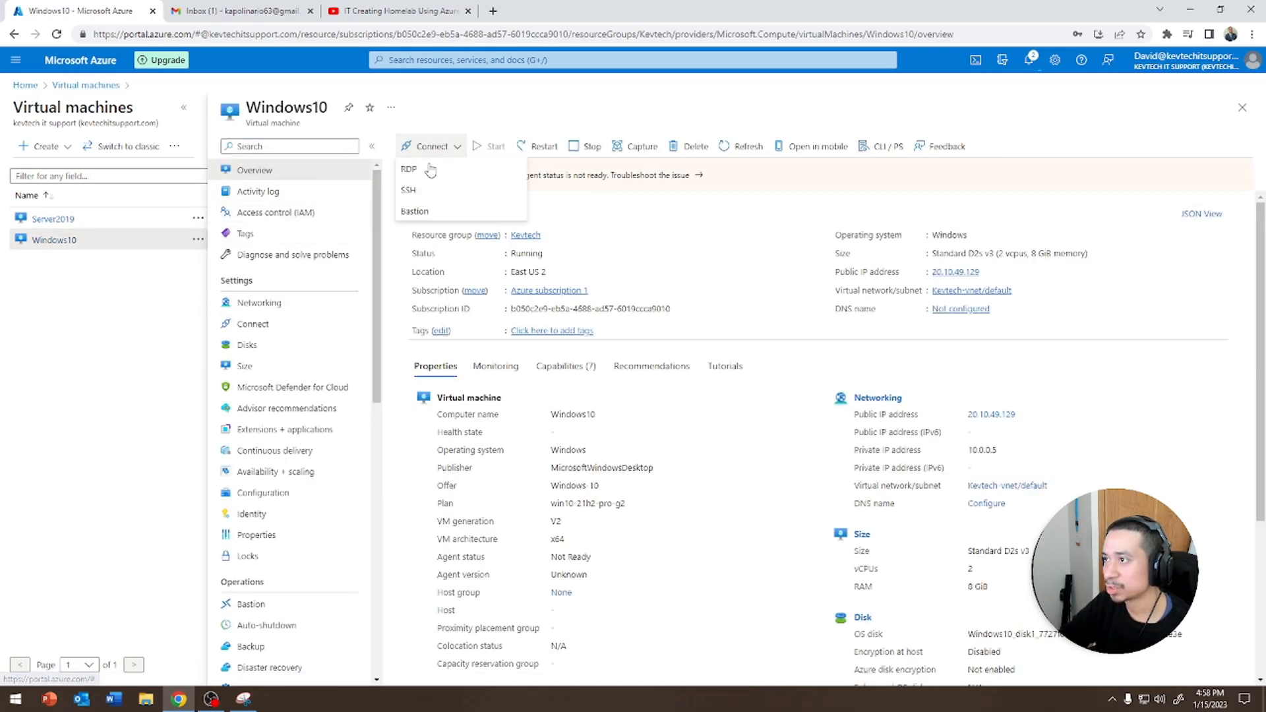
click(415, 167)
click(451, 456)
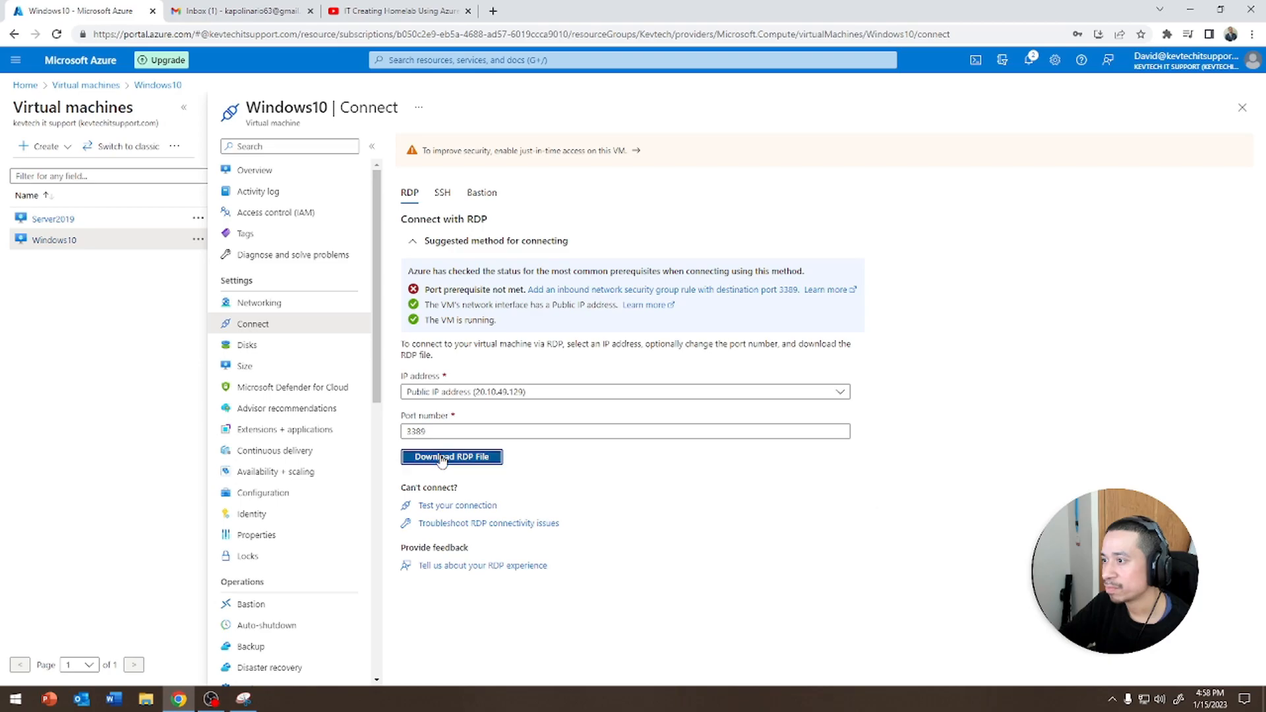
click(102, 660)
click(724, 421)
Sign in as helpdesk with the account password and accept the certificate warning to connect
text(ge)
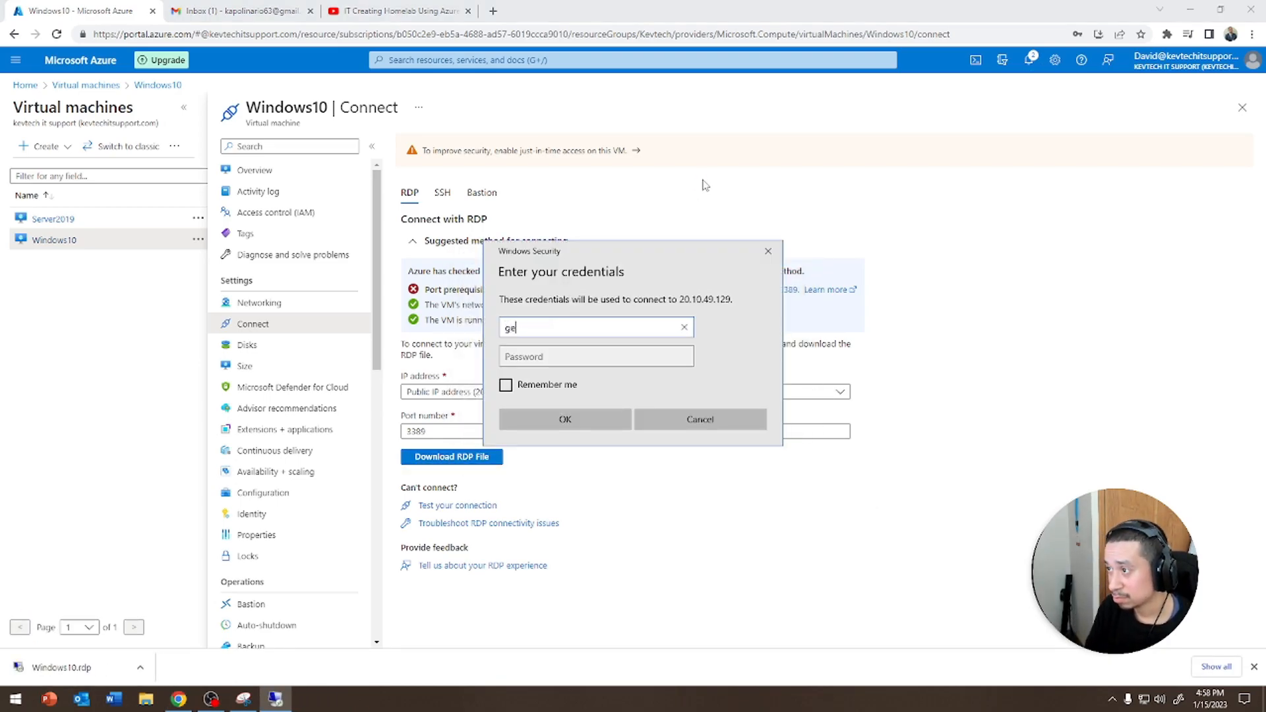
key(BackSpace)
text(helpdesk)
key(Tab)
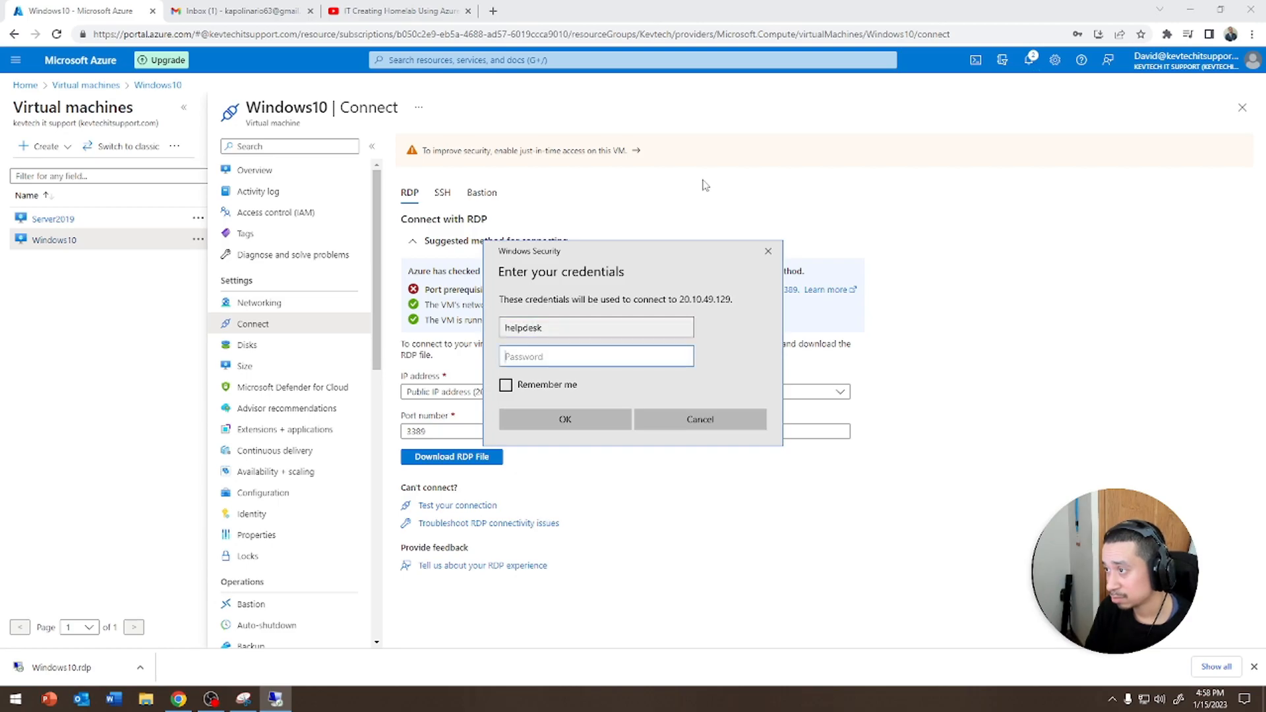
text(p)
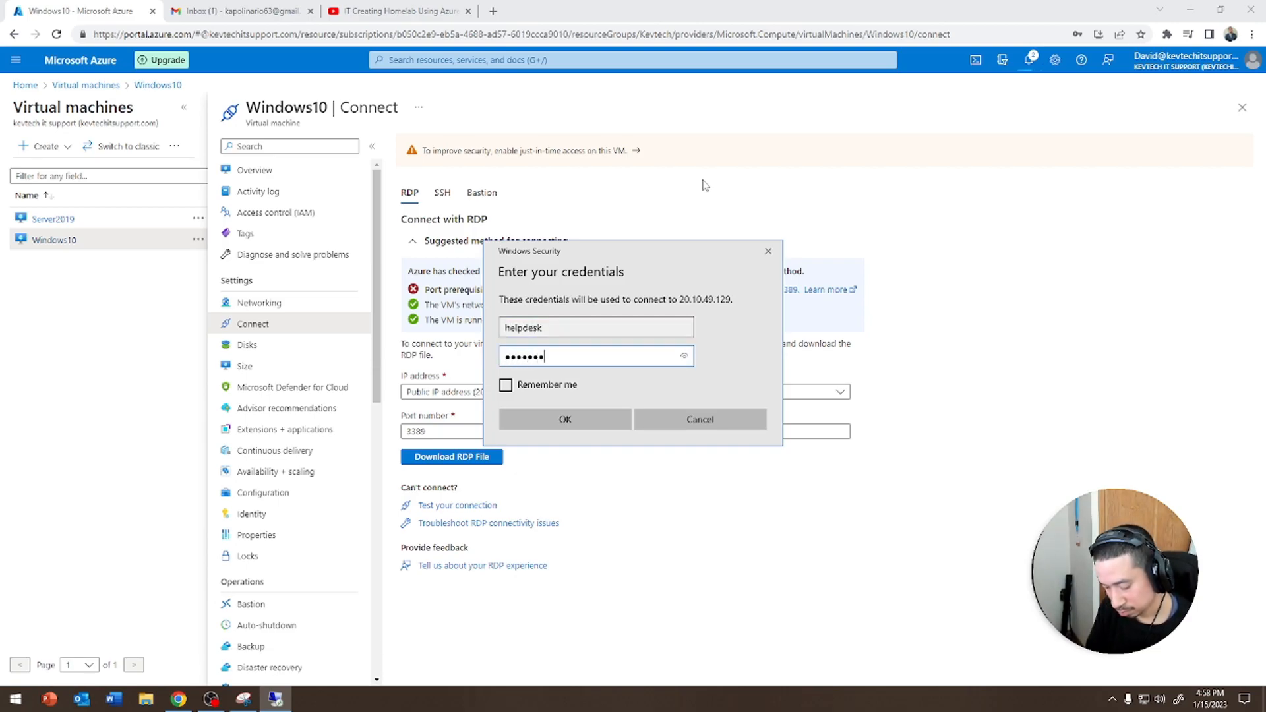
key(Return)
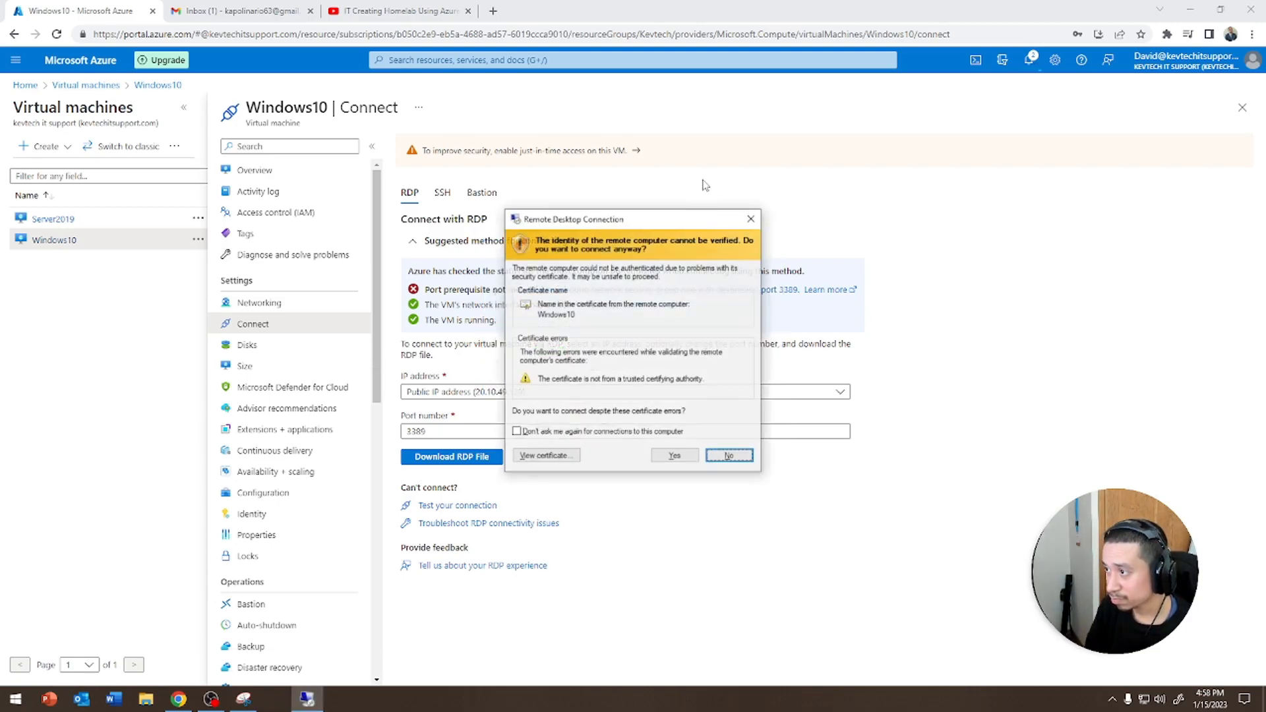
key(Return)
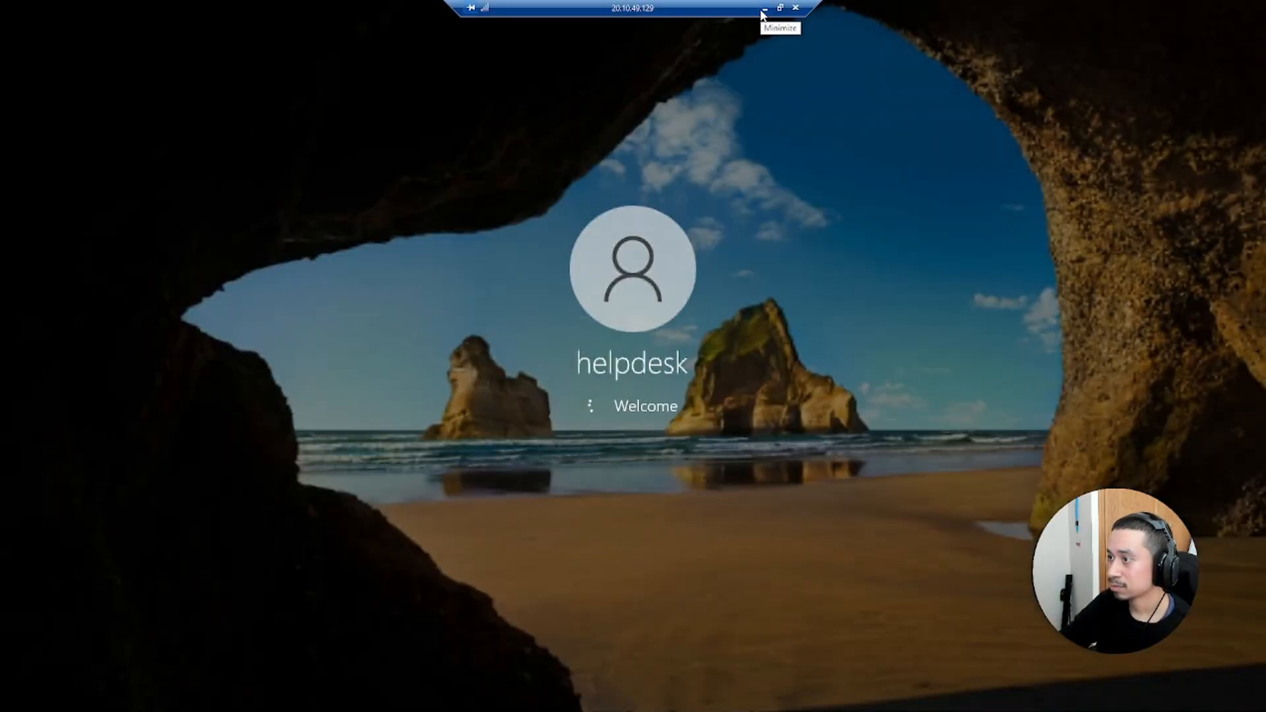
Minimize the remote session and refresh the Server2019 overview to check its status
click(764, 10)
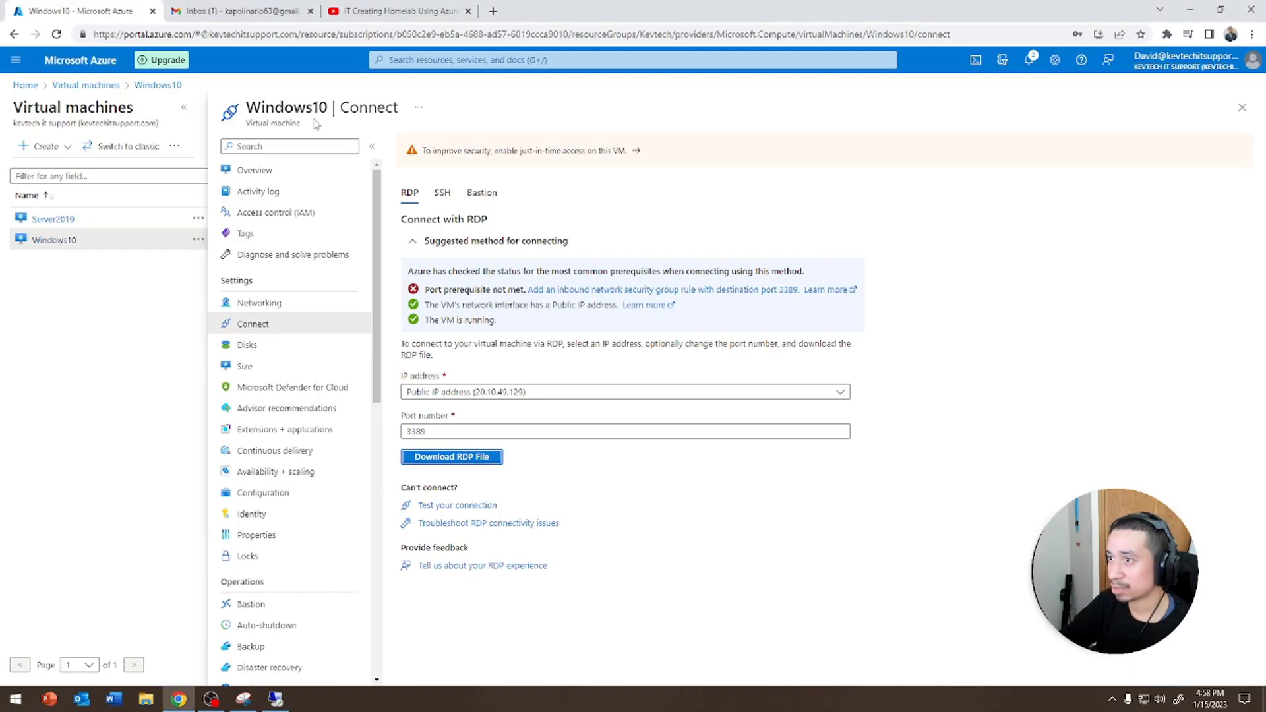
click(58, 221)
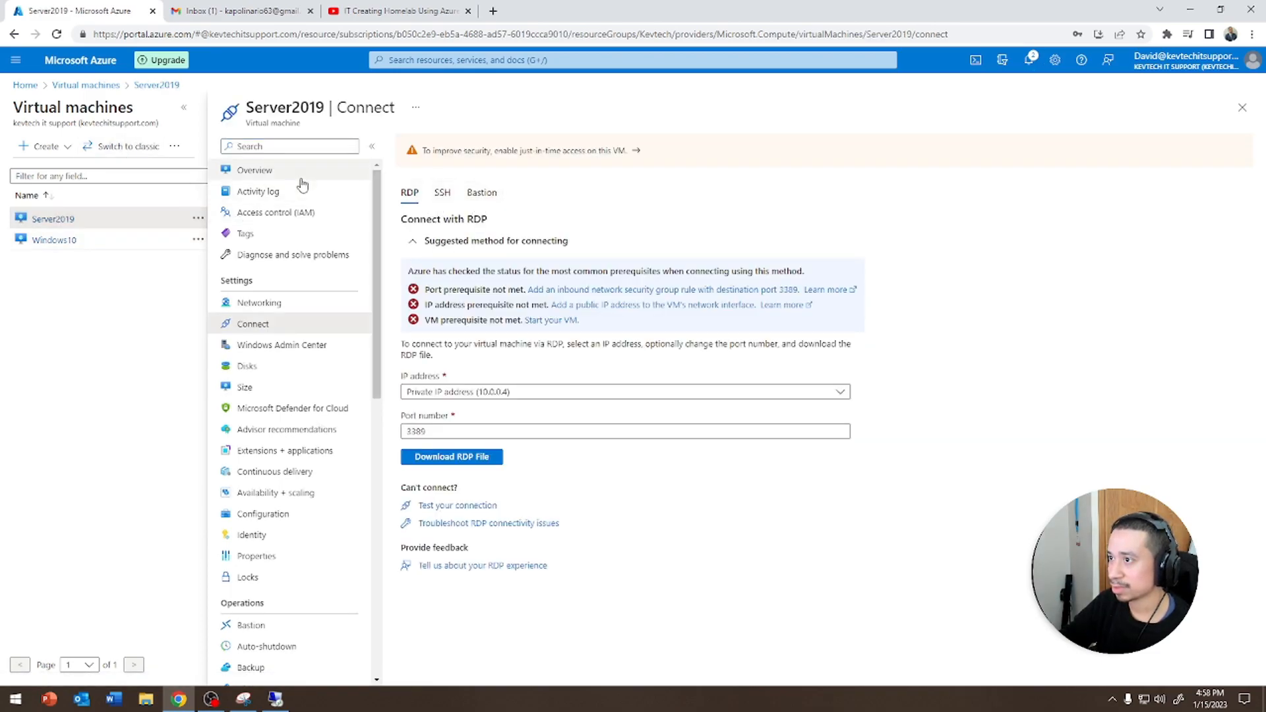
click(254, 170)
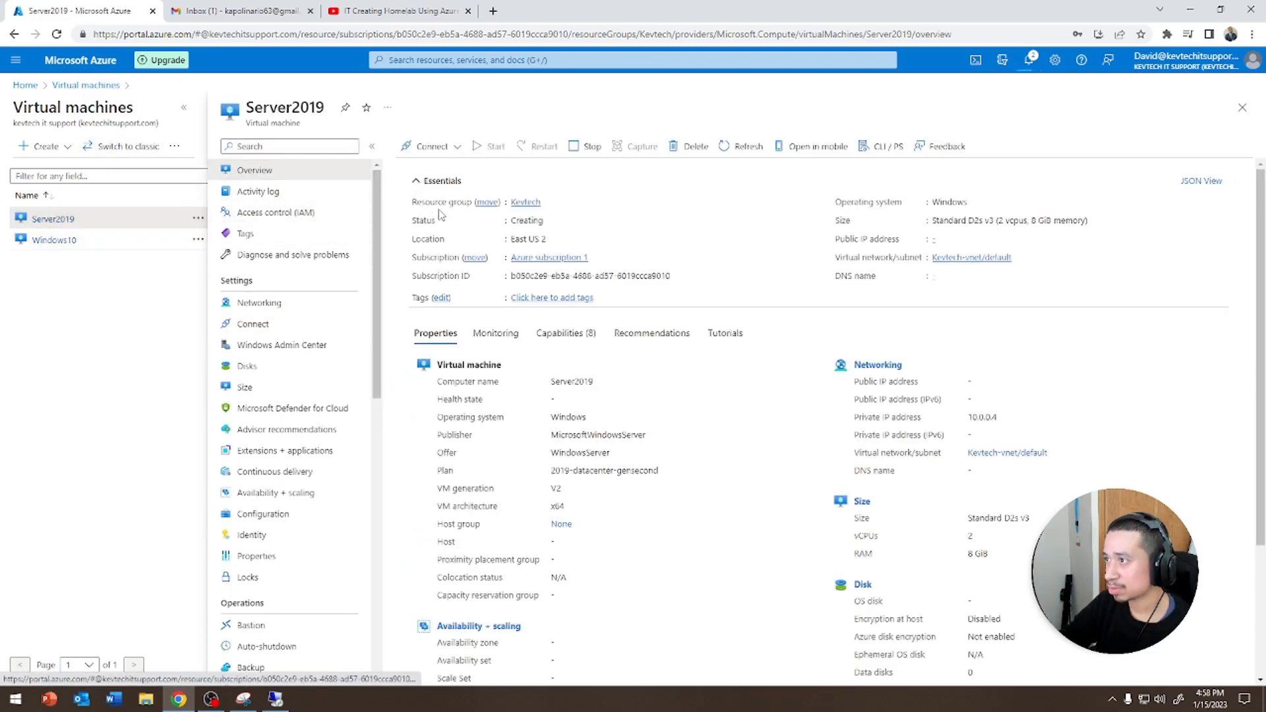
click(725, 151)
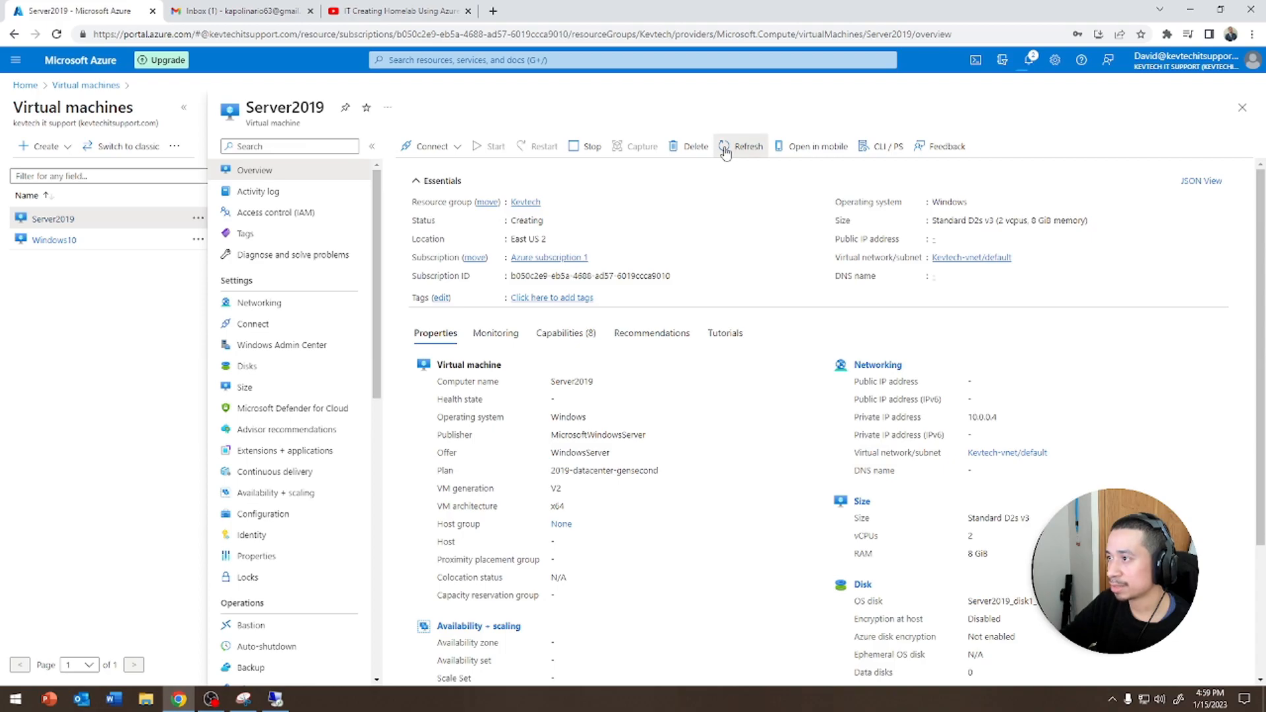
Refresh the Server2019 overview page and scroll through its settings menu
click(276, 699)
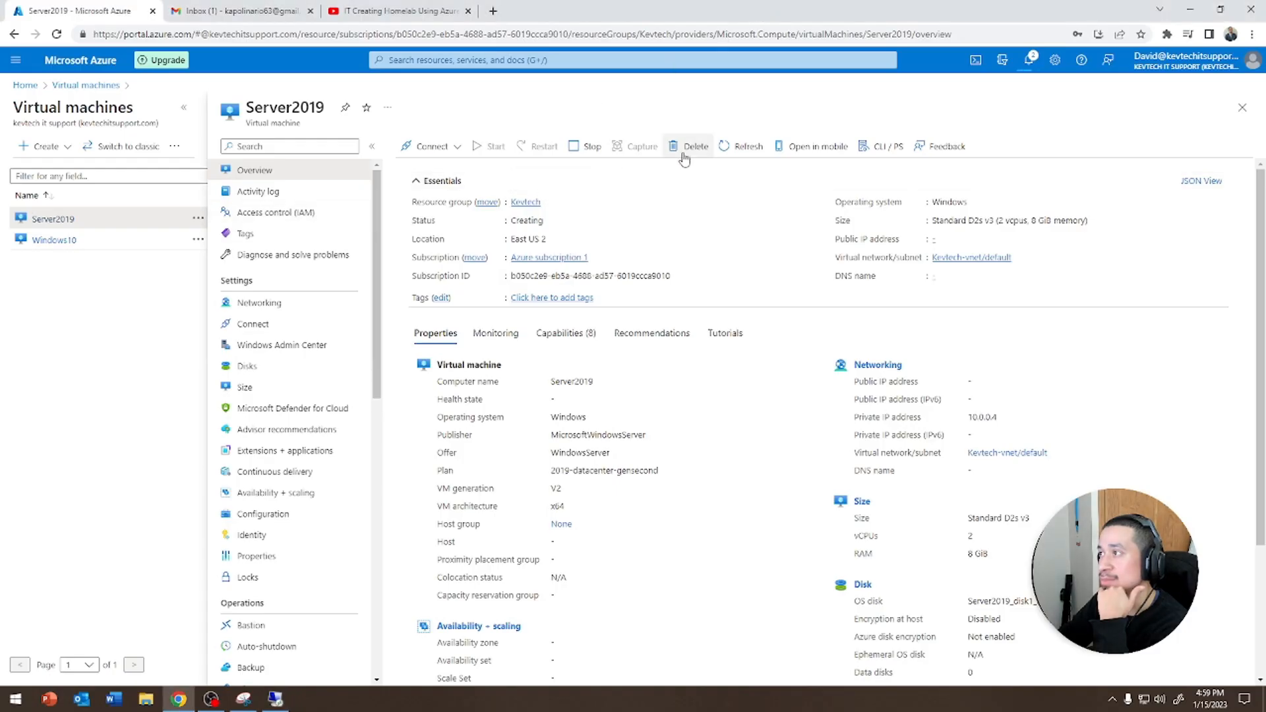
click(733, 149)
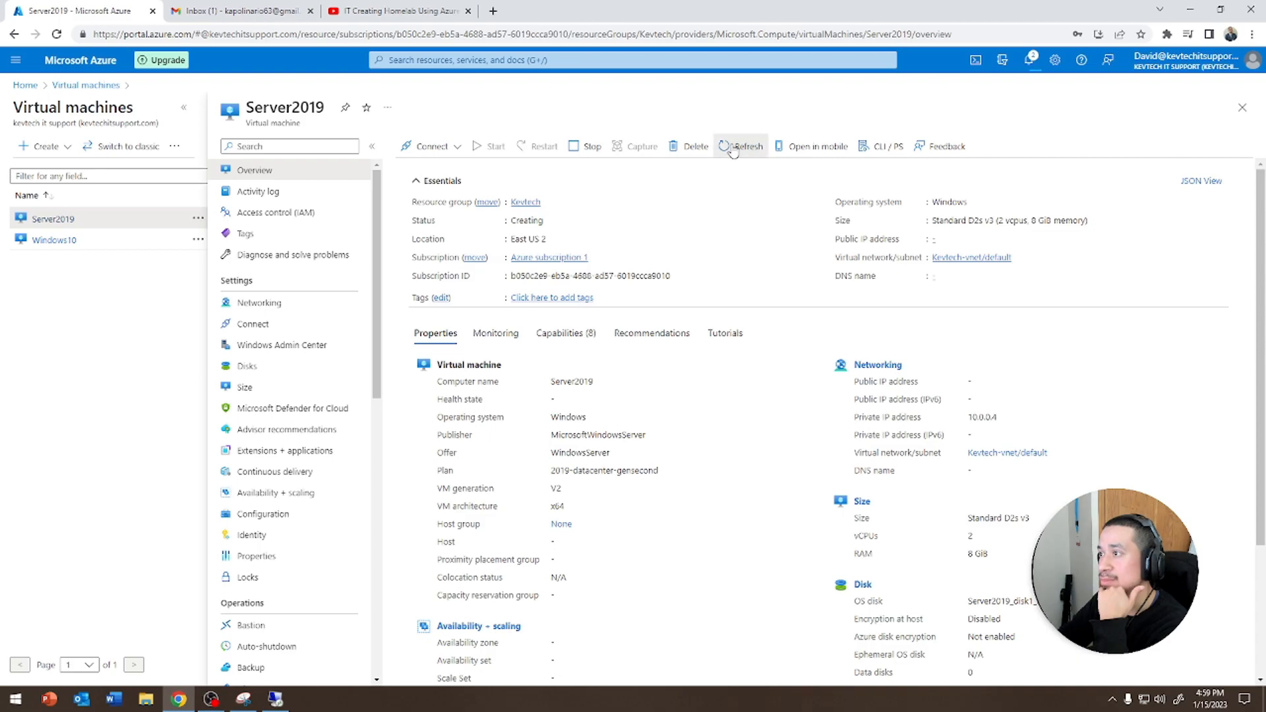
scroll(296, 254, down, 8)
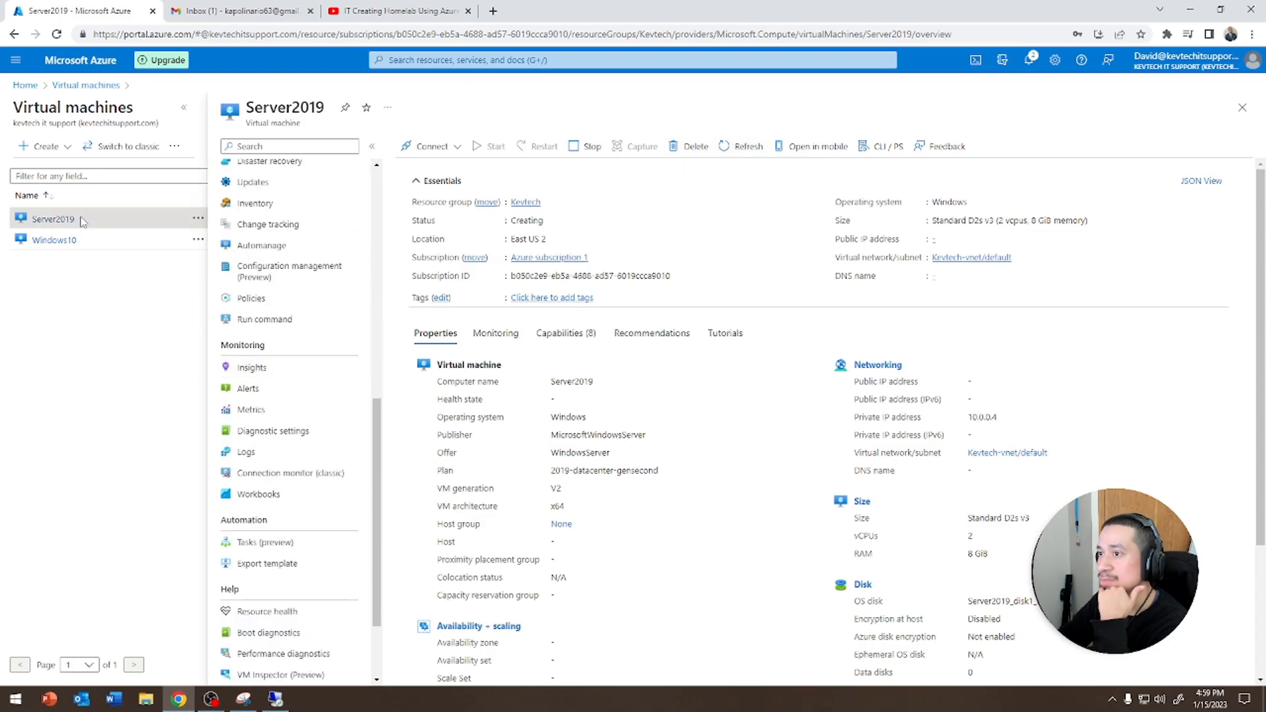
scroll(254, 342, up, 10)
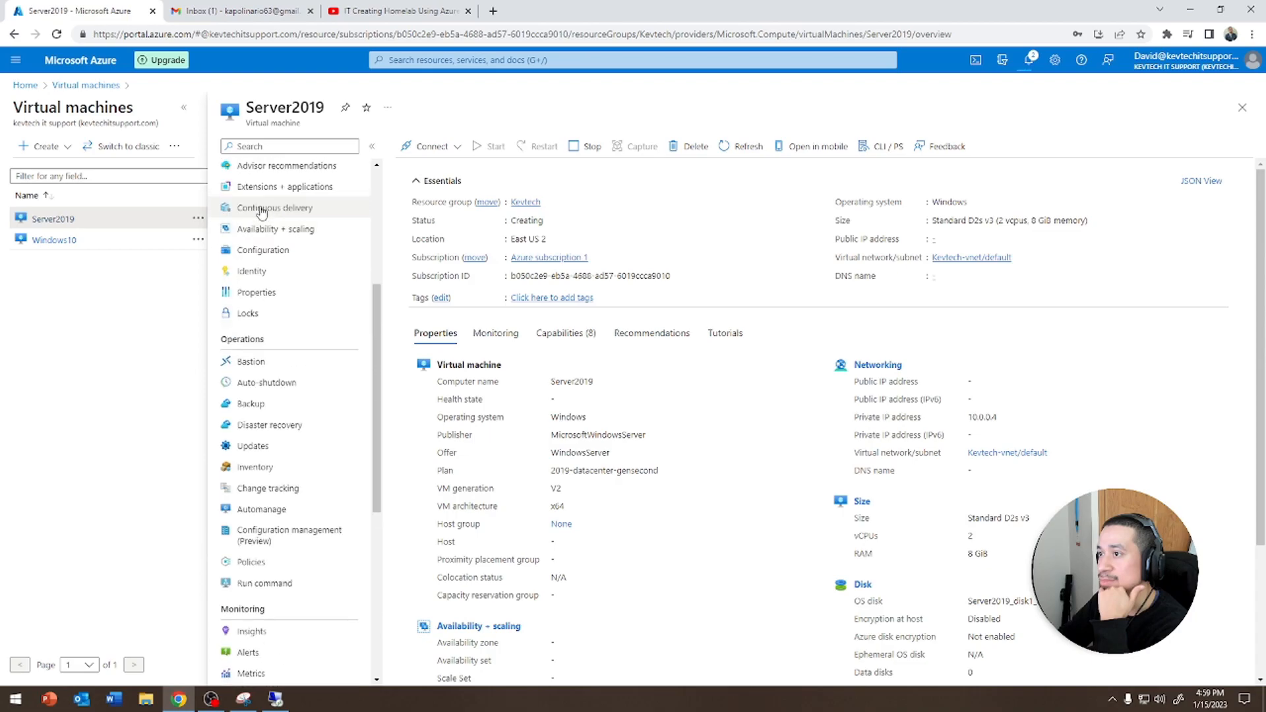
Download Server2019's RDP file from its Connect page, attempt the connection, then cancel it
click(432, 146)
click(412, 165)
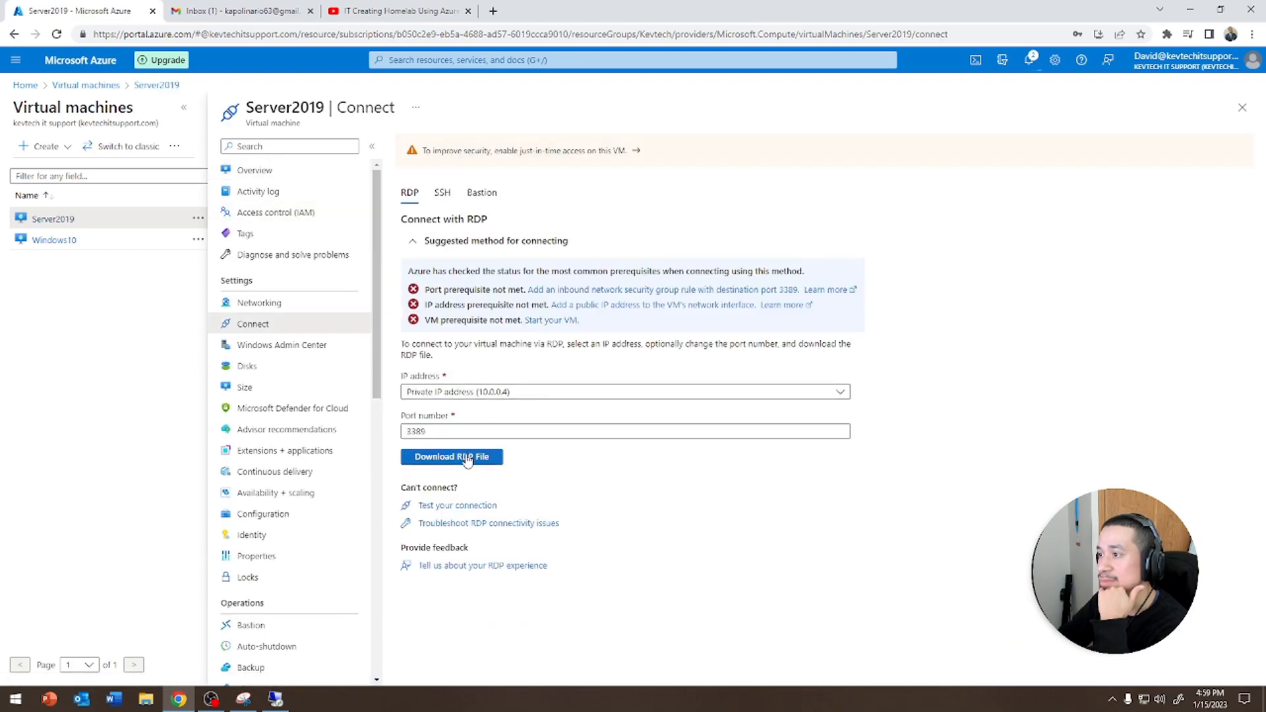
click(463, 455)
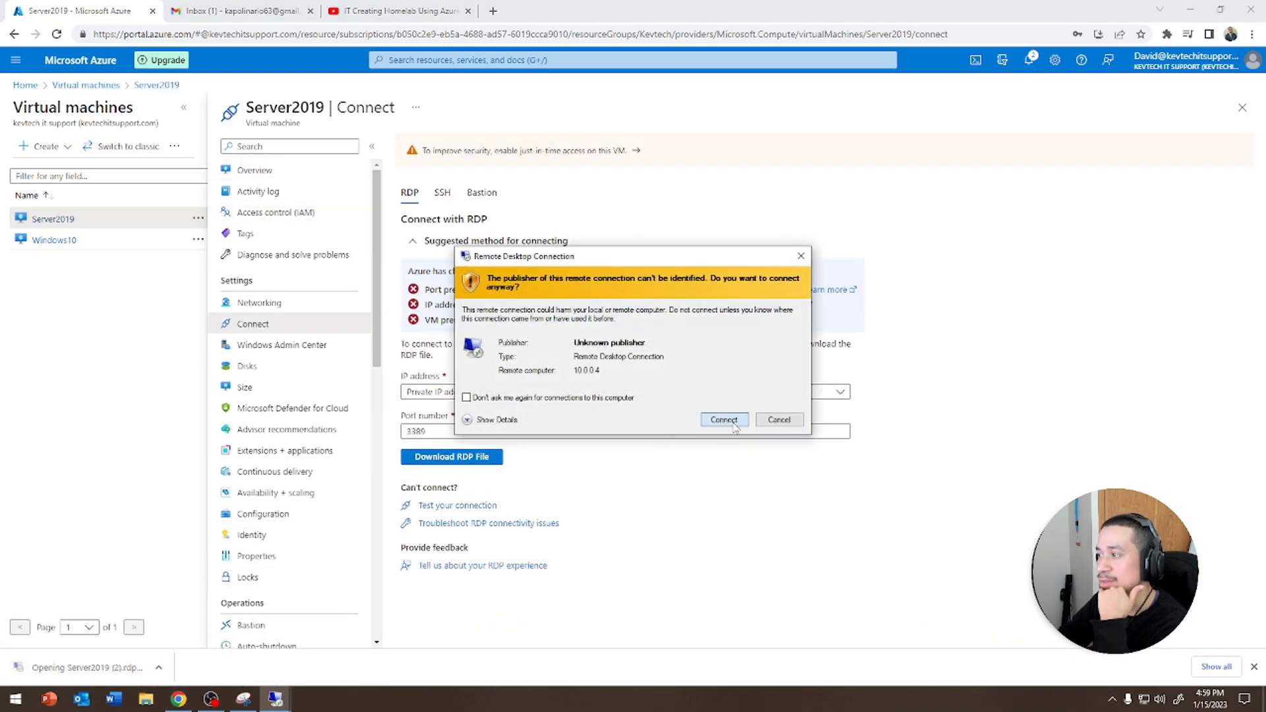
click(723, 418)
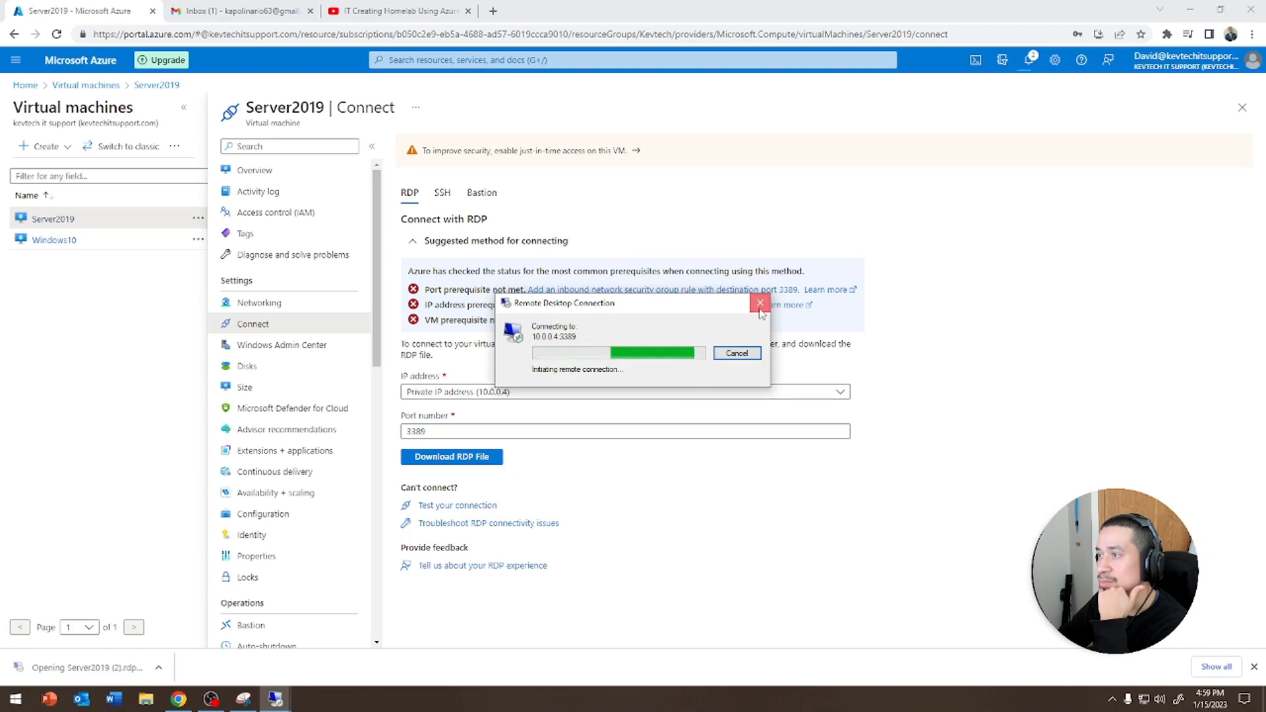
click(759, 308)
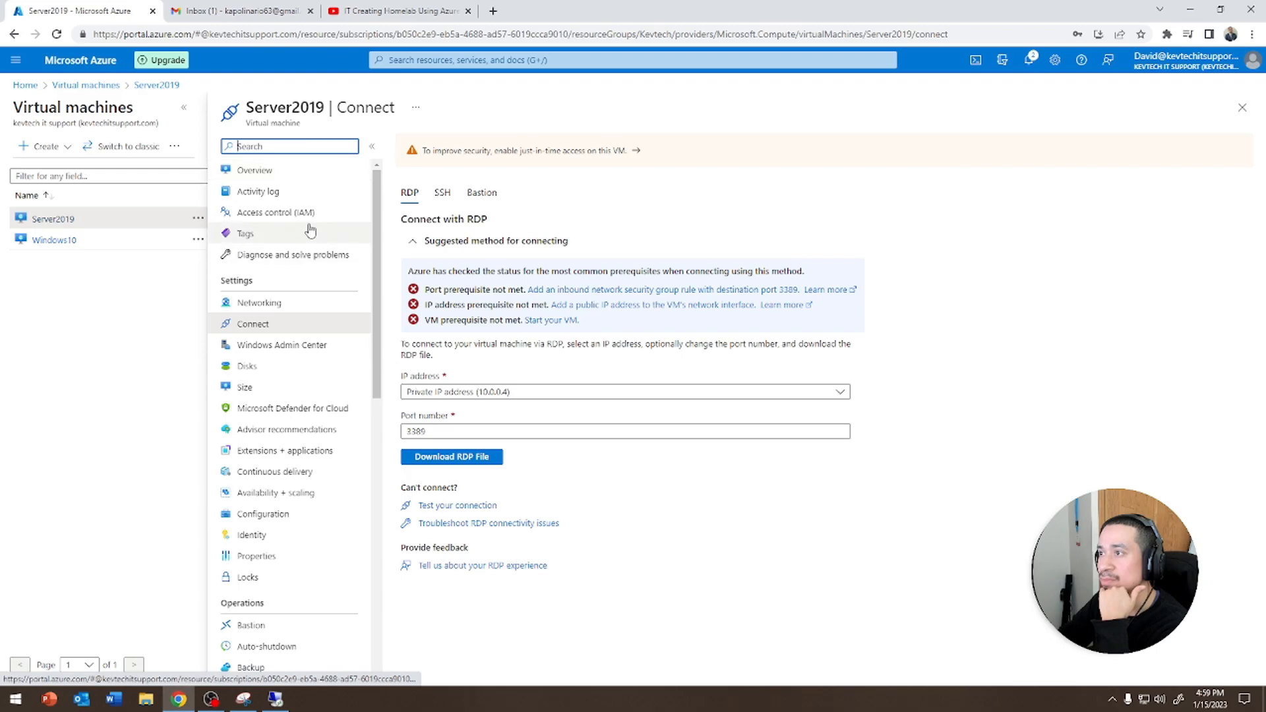
Open the in-progress Server2019 deployment from the notifications and refresh its deployment details
click(255, 170)
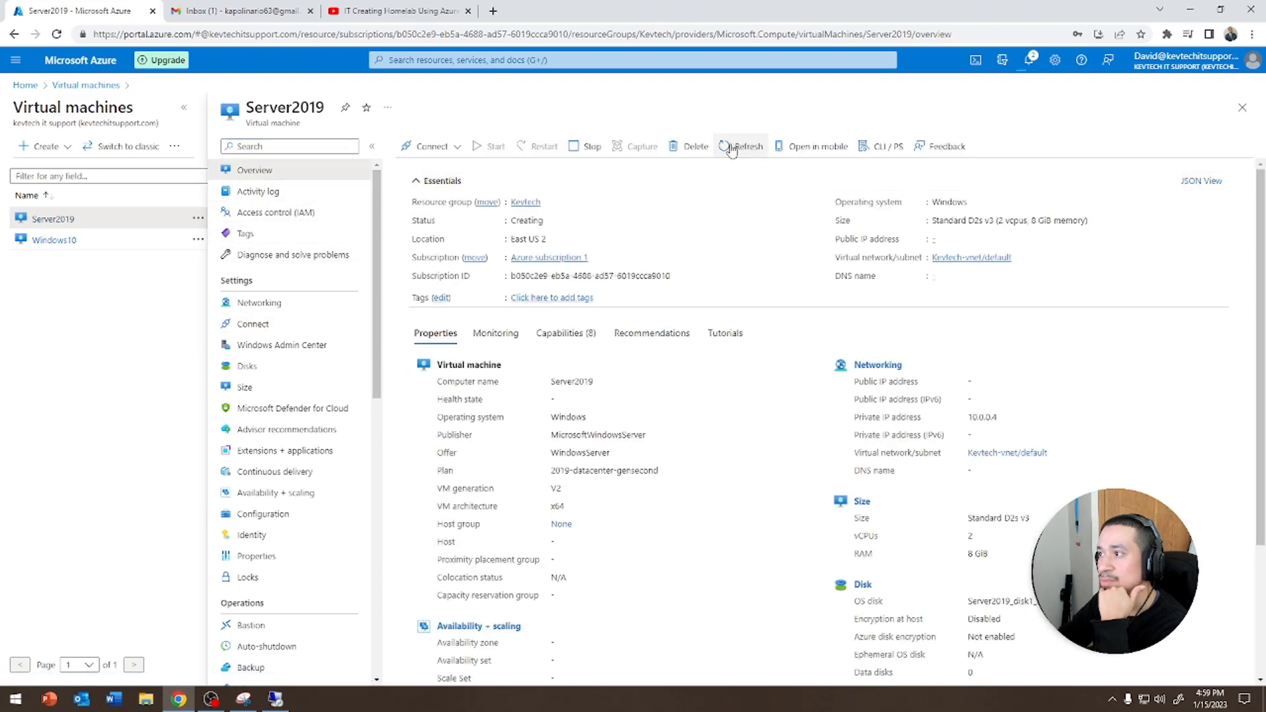
click(1029, 60)
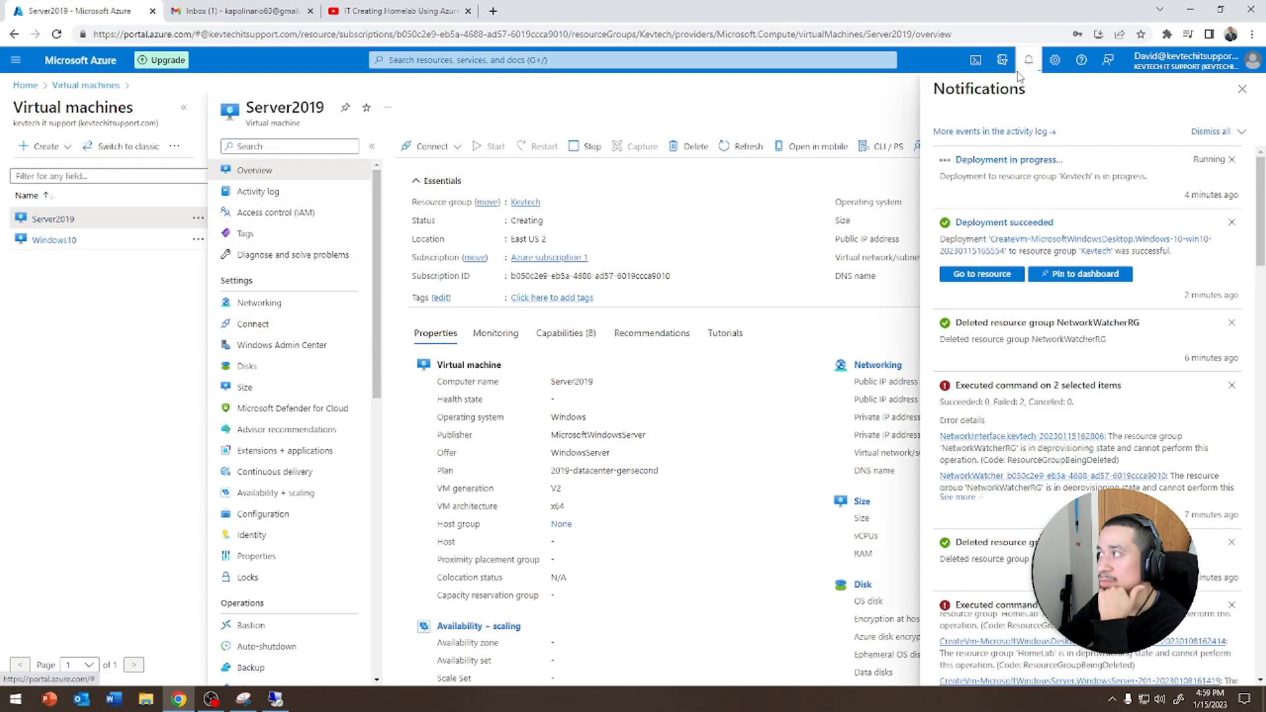
click(1007, 161)
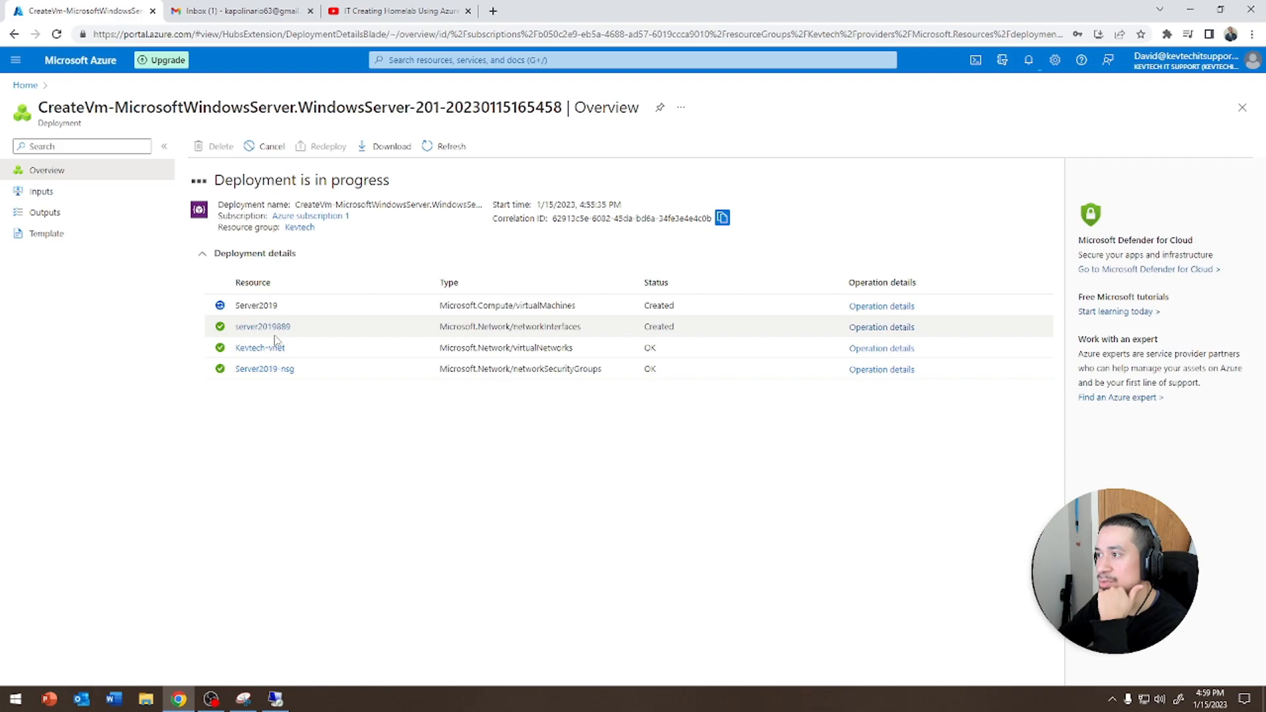
click(732, 380)
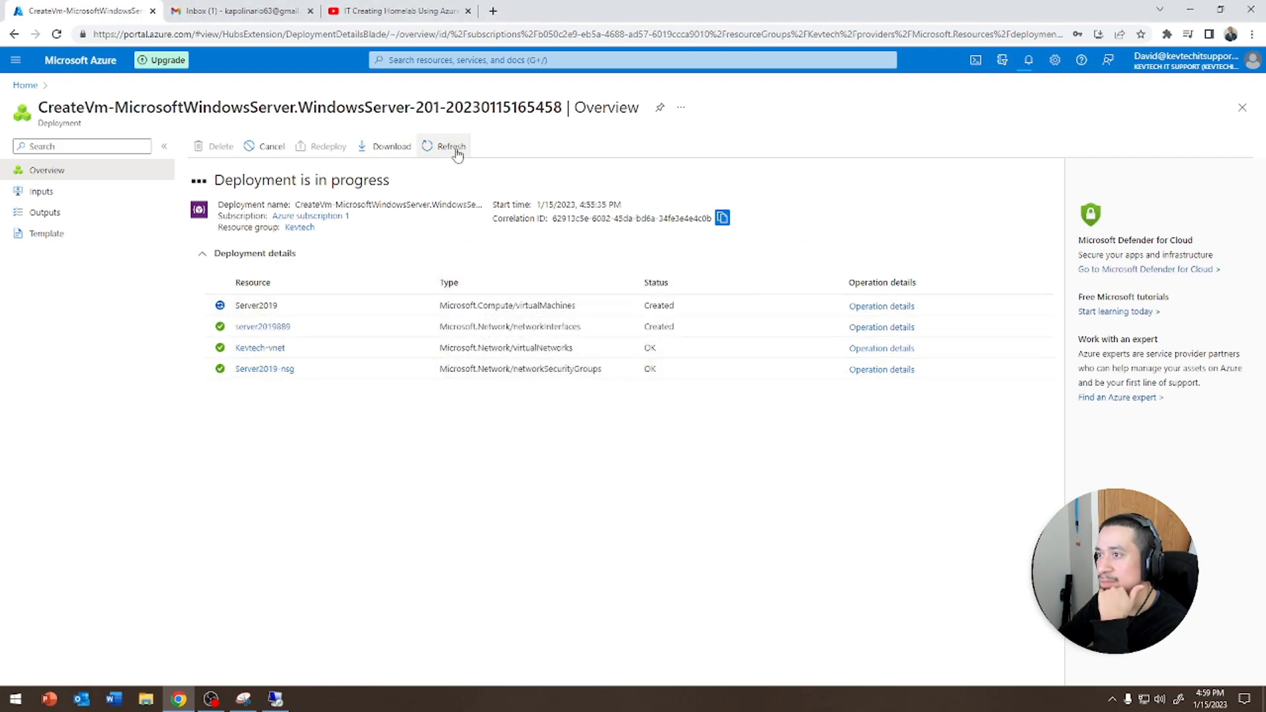
Return to the Virtual machines list via Home and refresh it
click(24, 86)
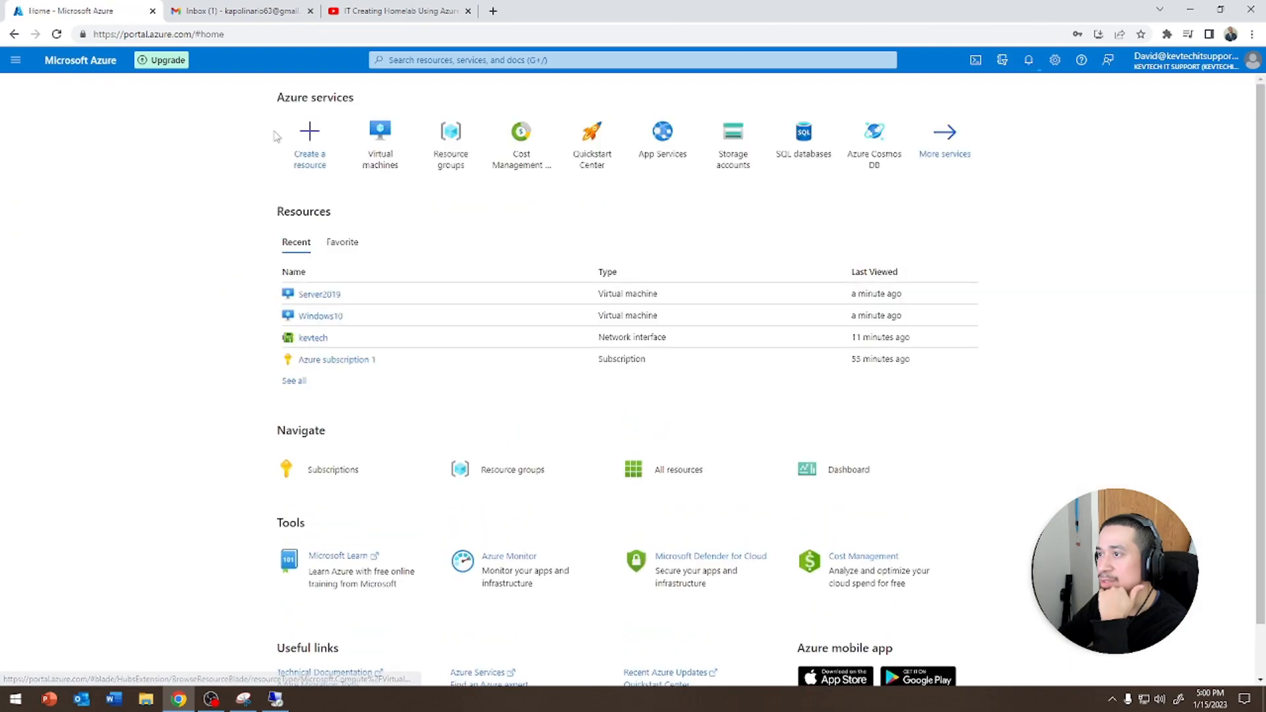
click(319, 295)
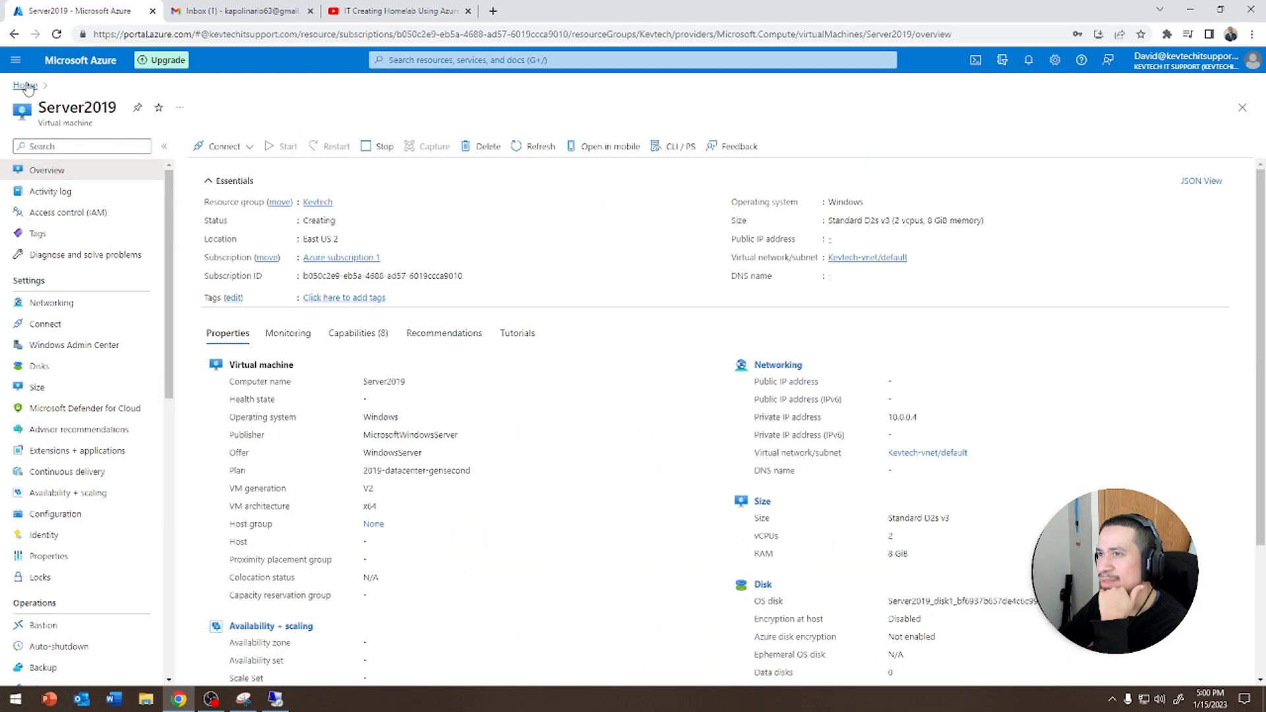
click(28, 86)
click(376, 145)
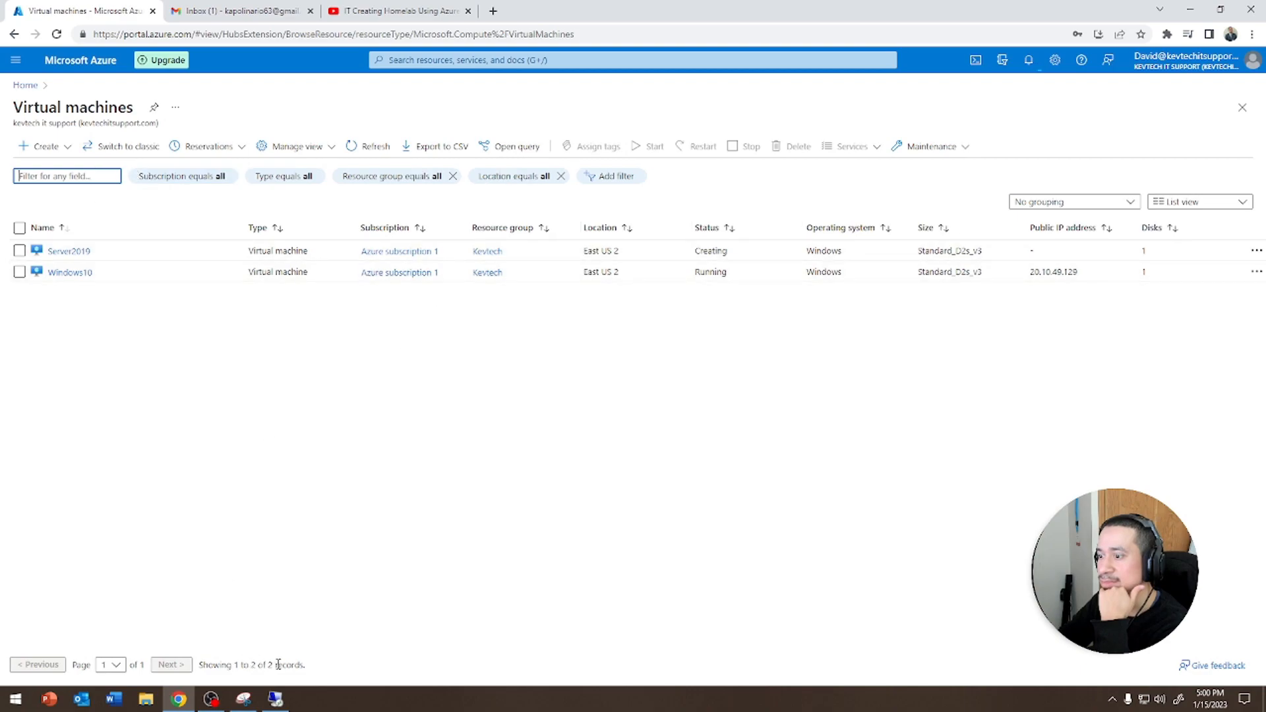
click(368, 145)
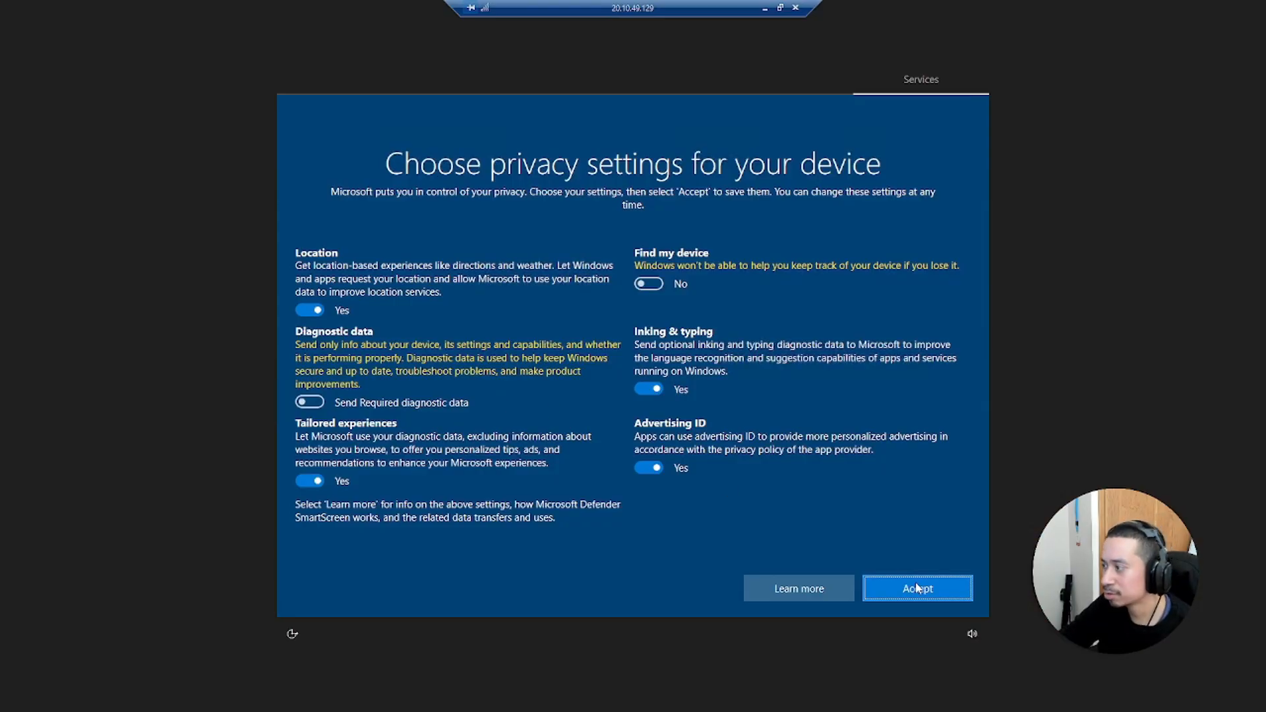
Search for cmd in the Windows10 remote session and open Command Prompt
click(918, 588)
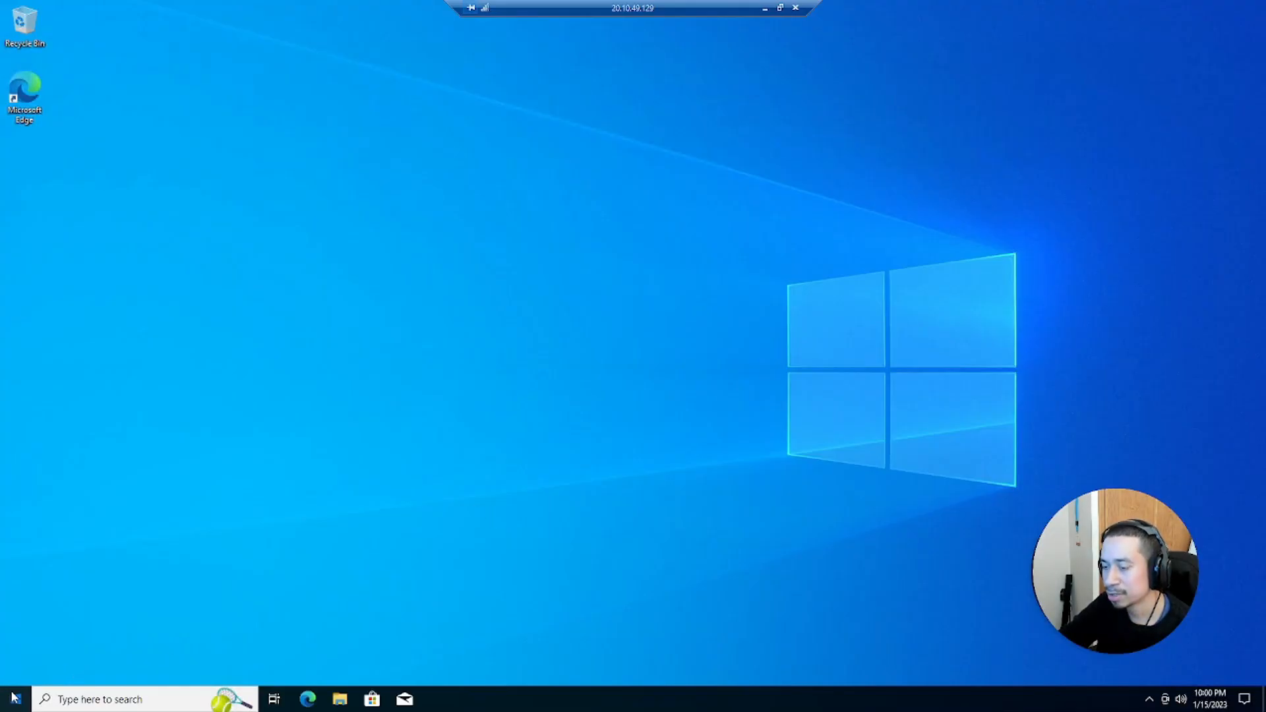
click(14, 697)
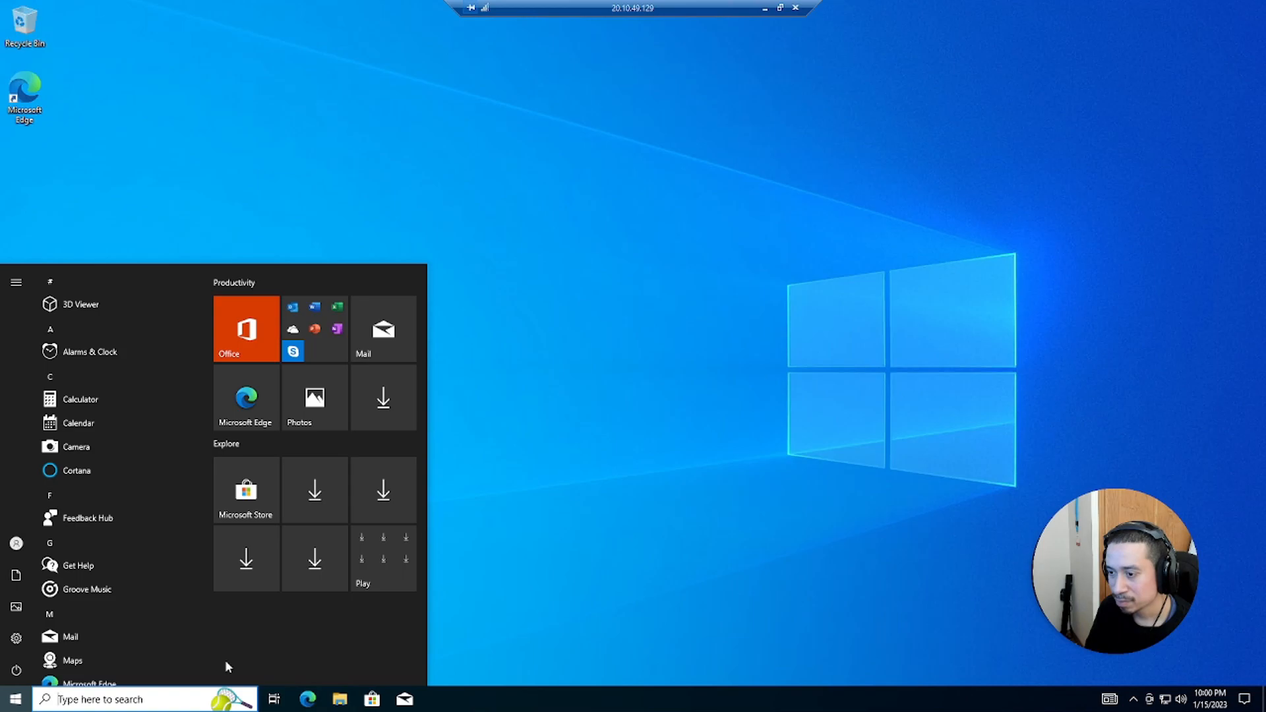
text(cmd)
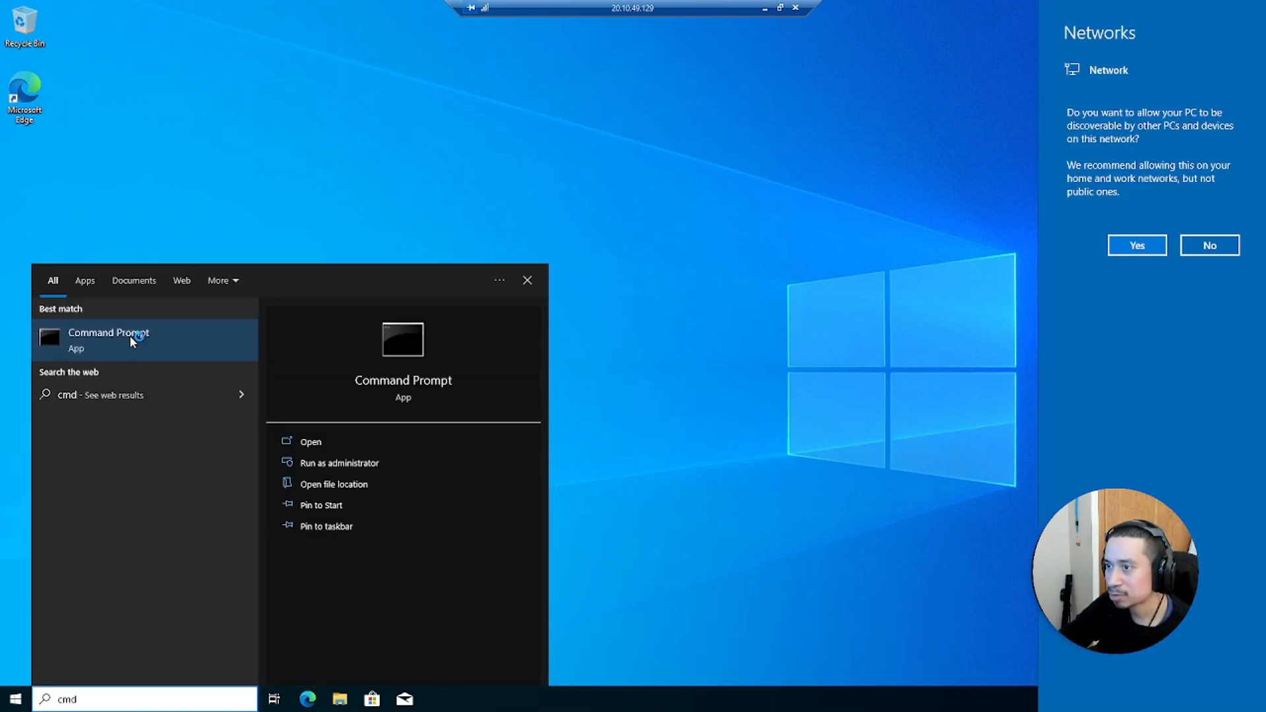
click(129, 335)
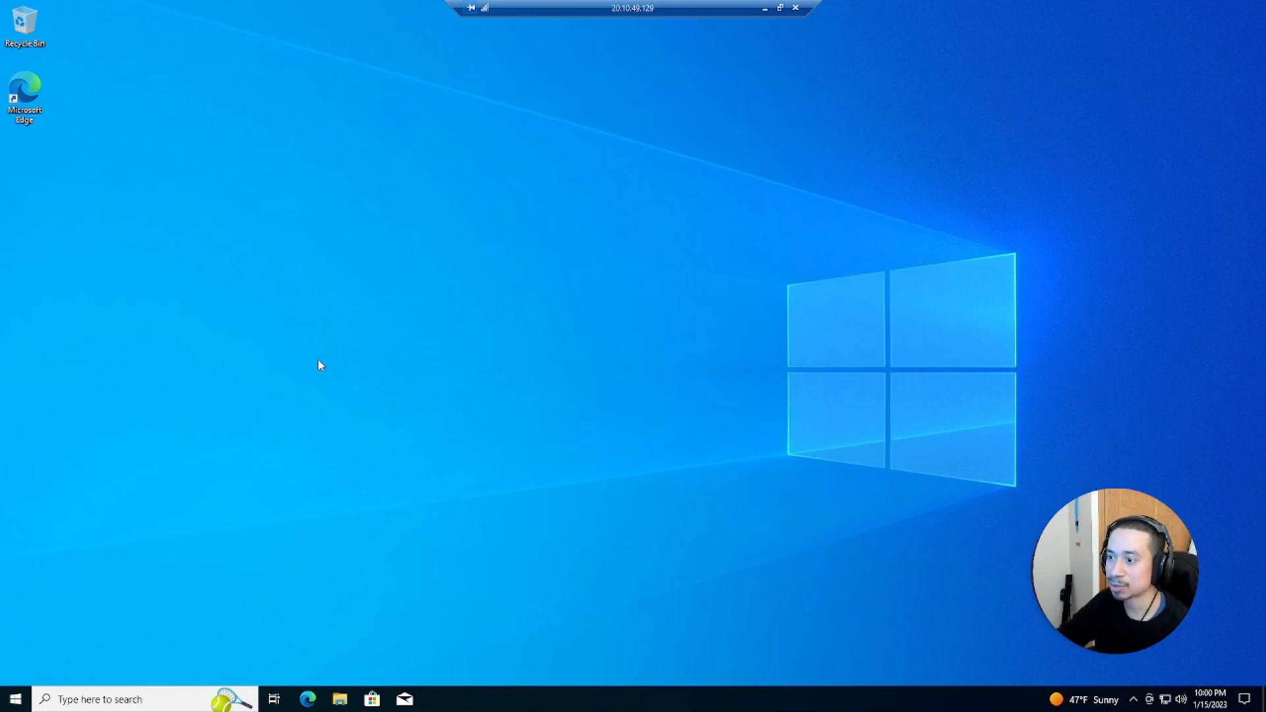
Open Command Prompt as administrator in the Windows10 session and run ipconfig
click(15, 700)
text(c)
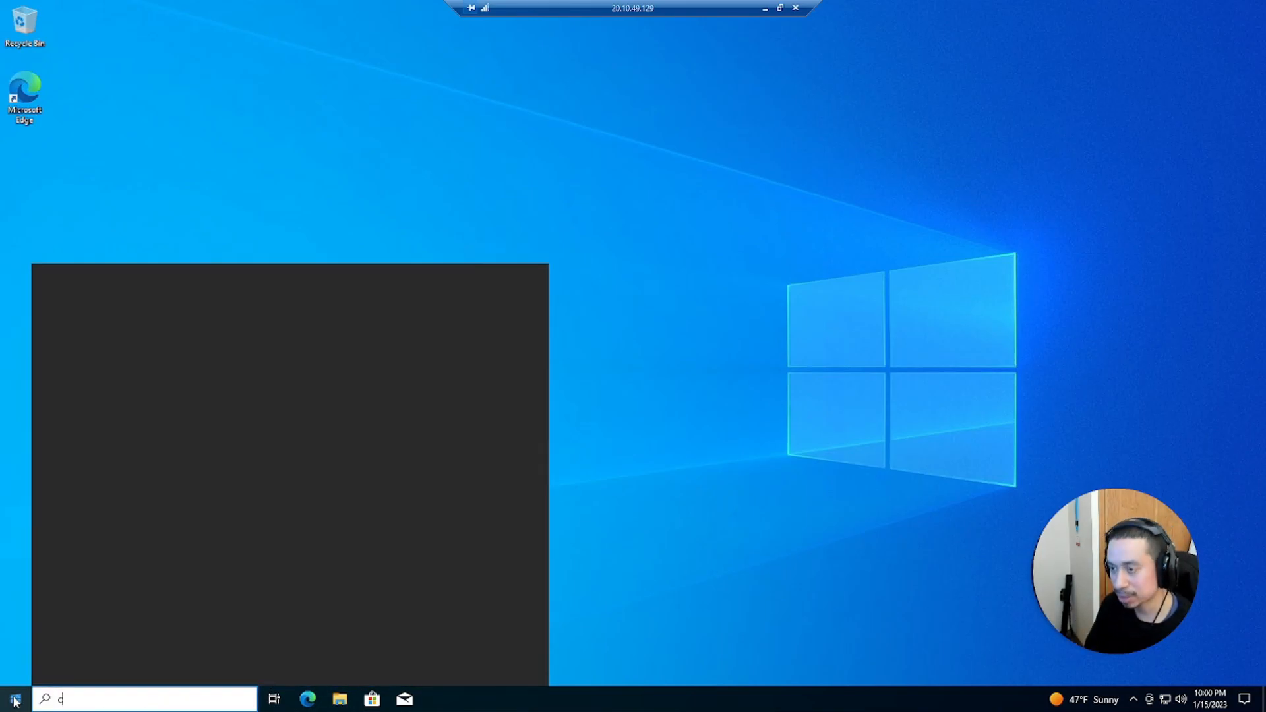
text(md)
key(ctrl+shift+Return)
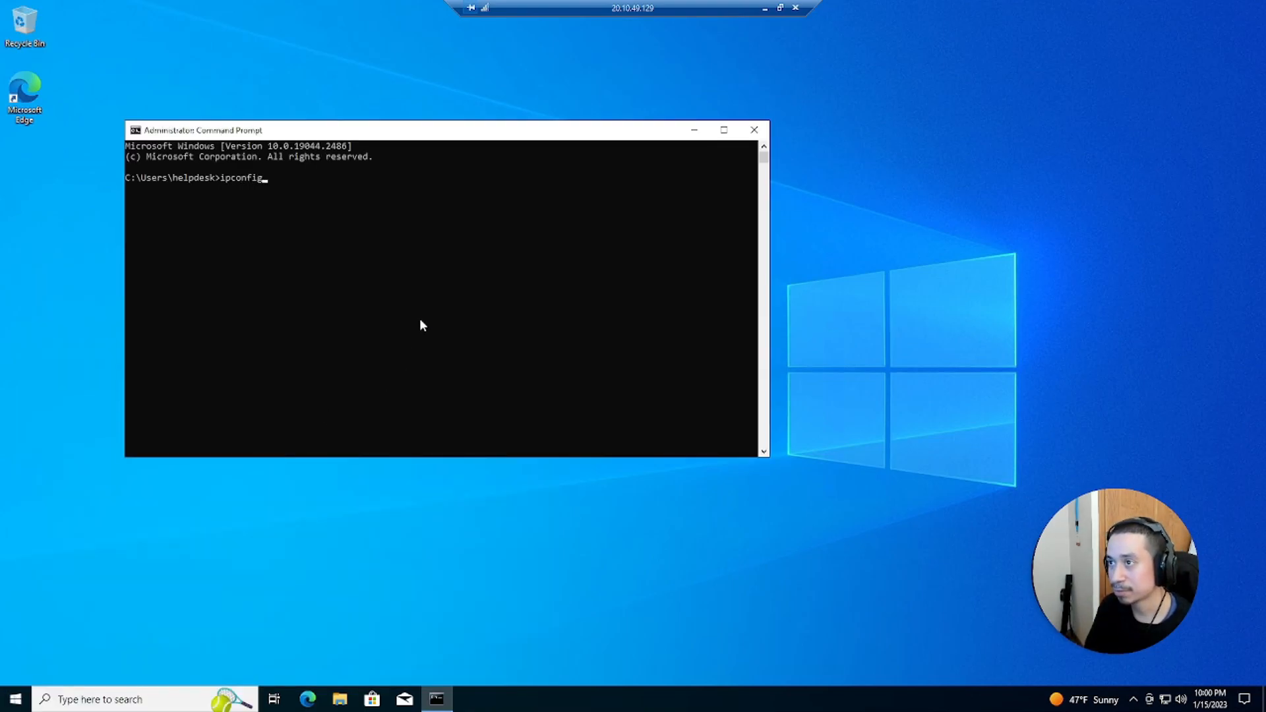
key(Return)
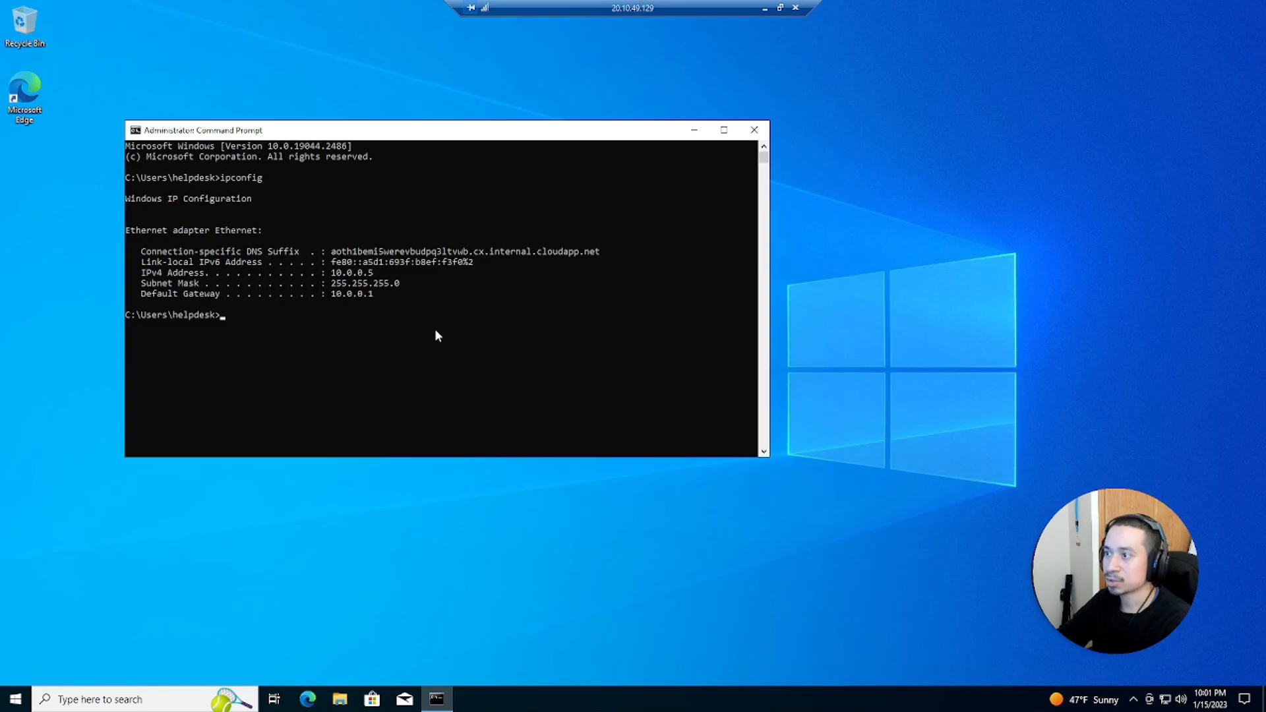
Minimize the remote session and repeatedly refresh the Virtual machines list to check Server2019's status
click(766, 9)
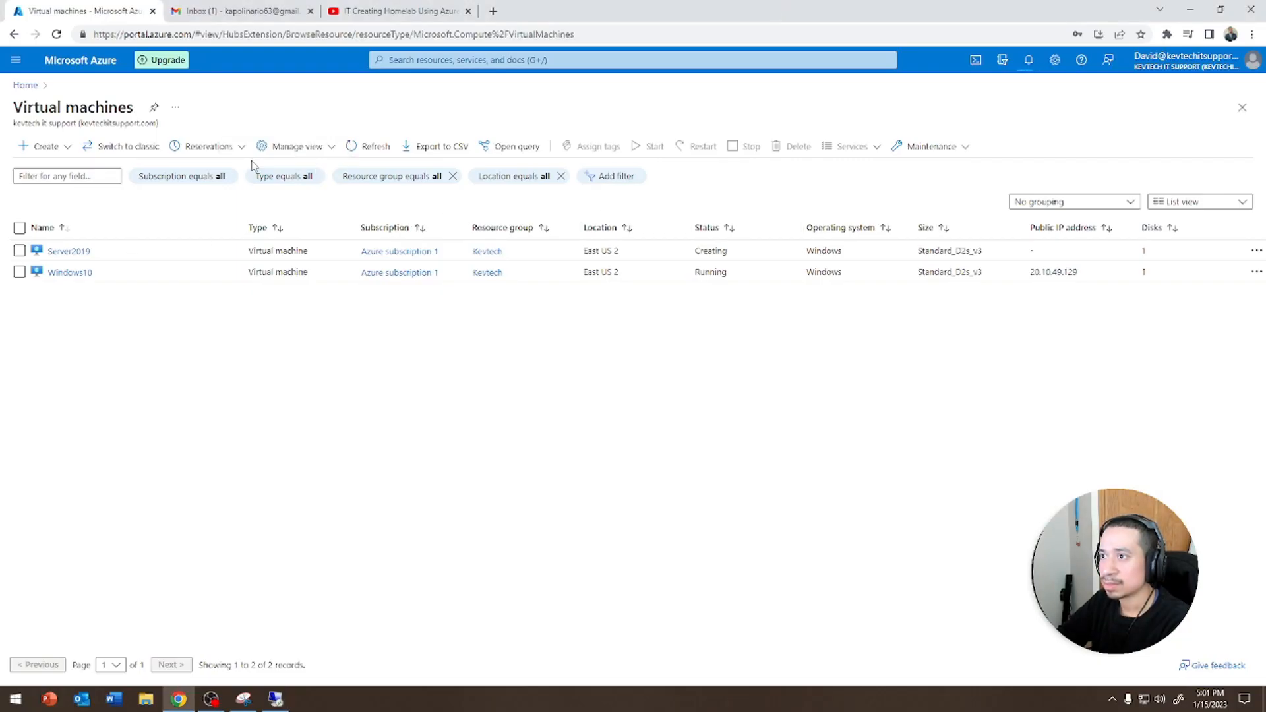
click(376, 149)
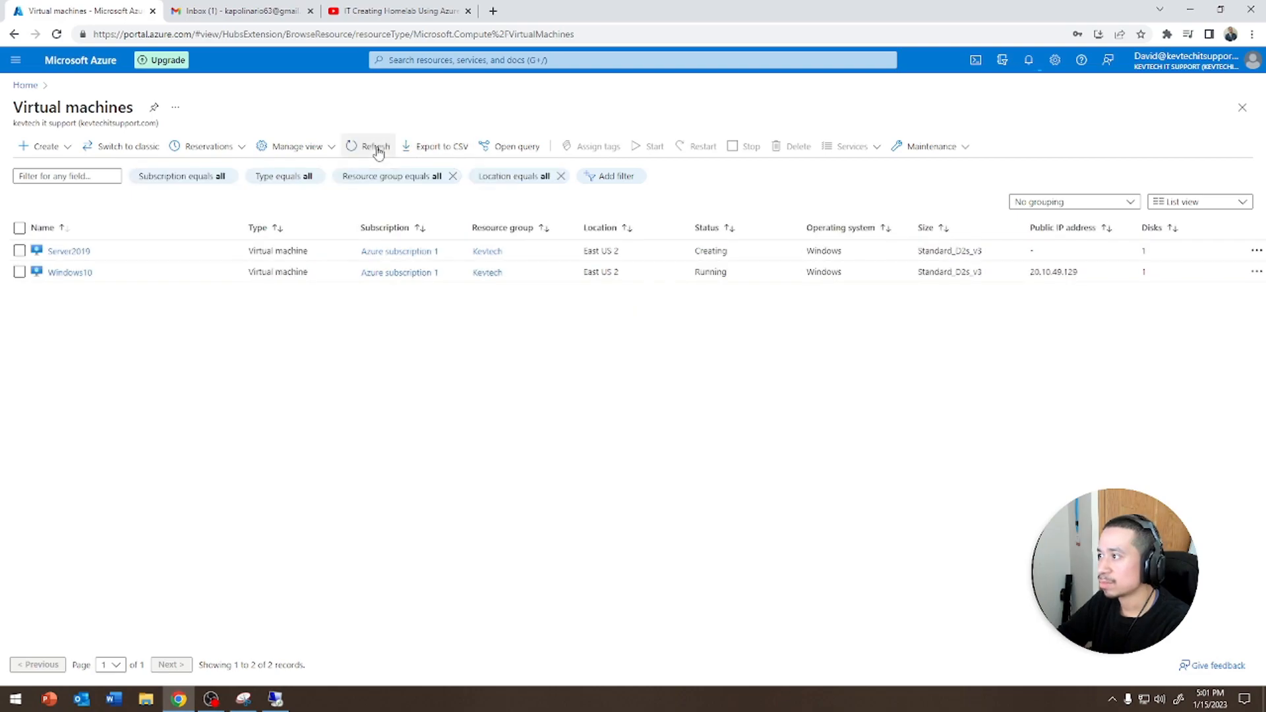
click(377, 151)
click(378, 150)
click(378, 151)
click(378, 150)
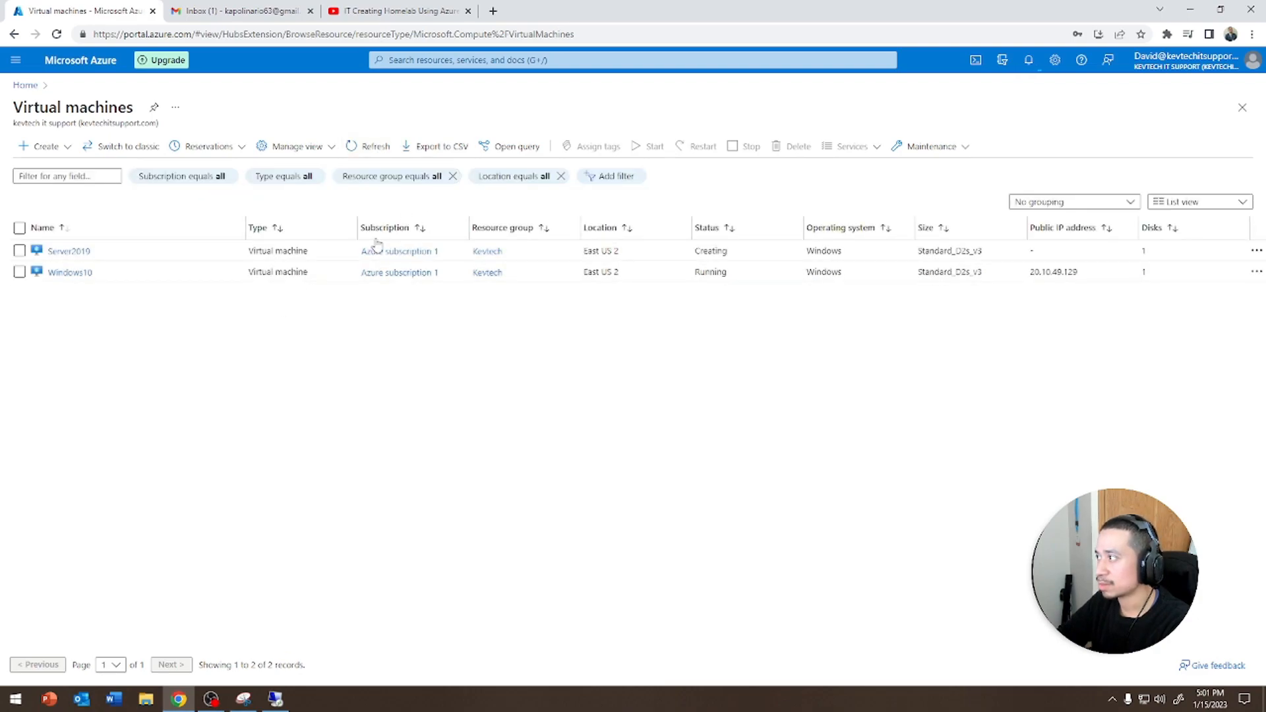
click(371, 149)
click(370, 151)
click(370, 151)
click(370, 151)
click(370, 151)
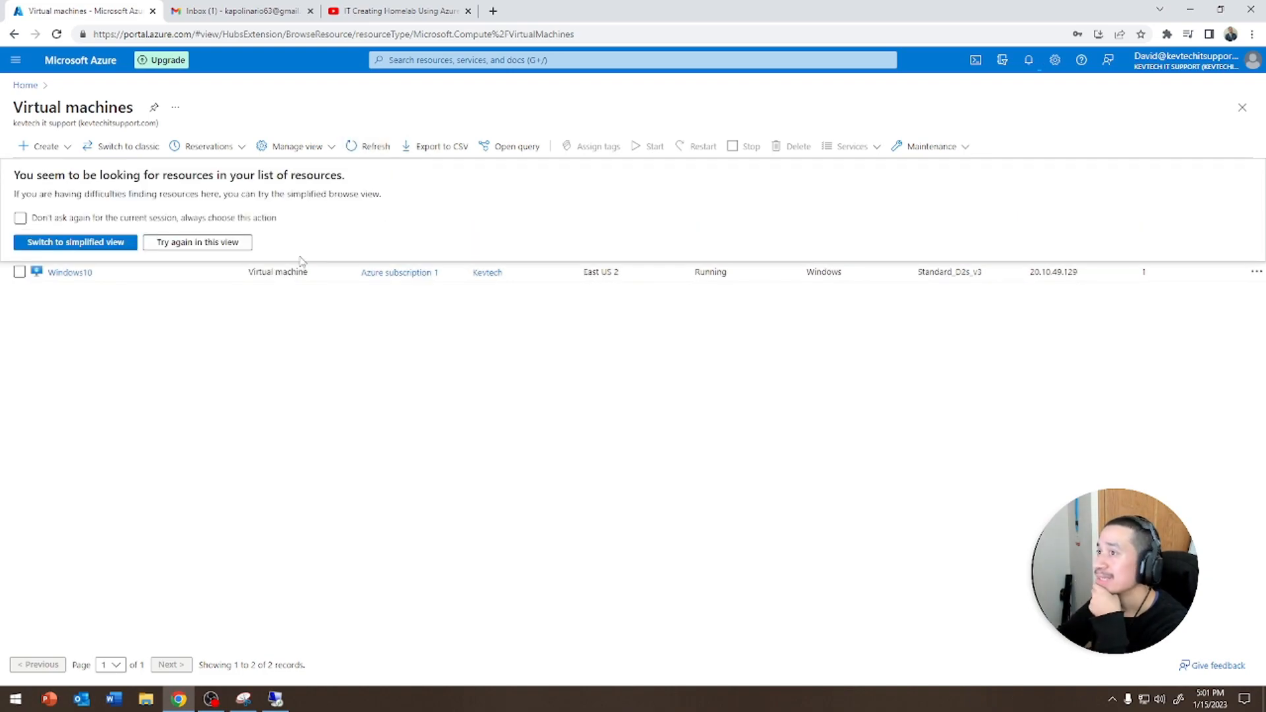
Close Command Prompt in the Windows10 session and finish Edge's first-run setup without importing data
click(277, 700)
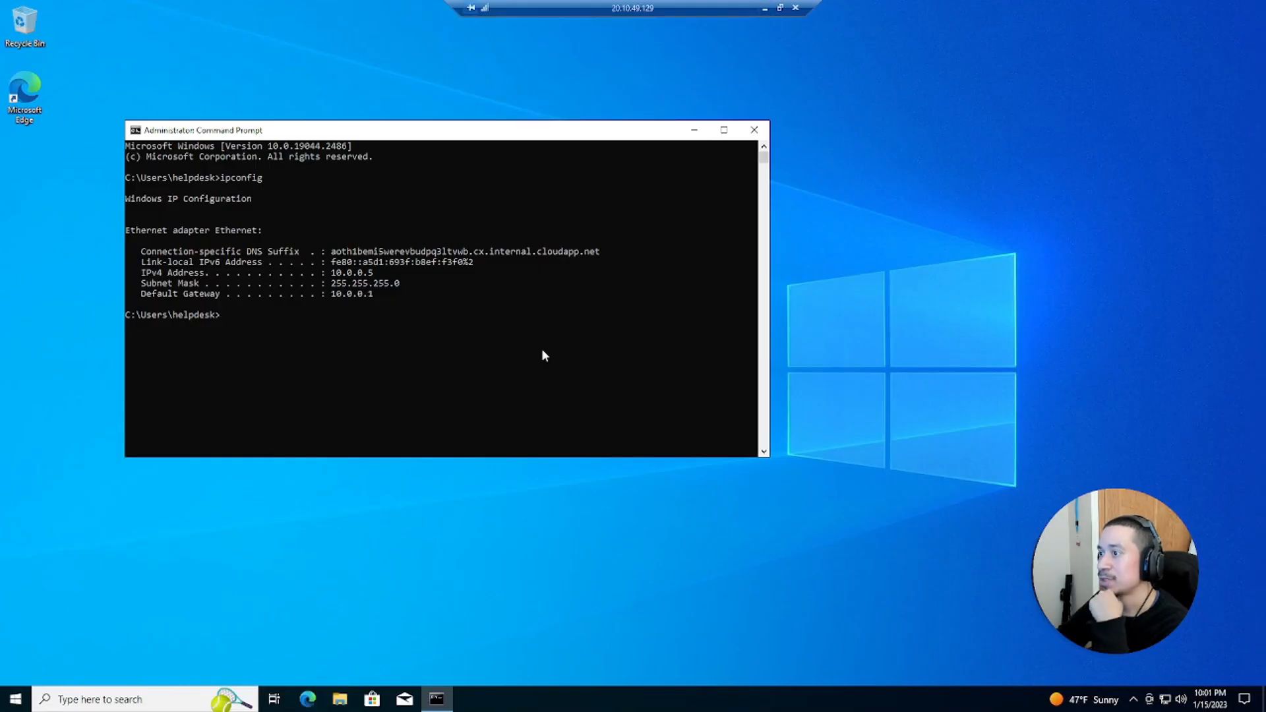
click(754, 129)
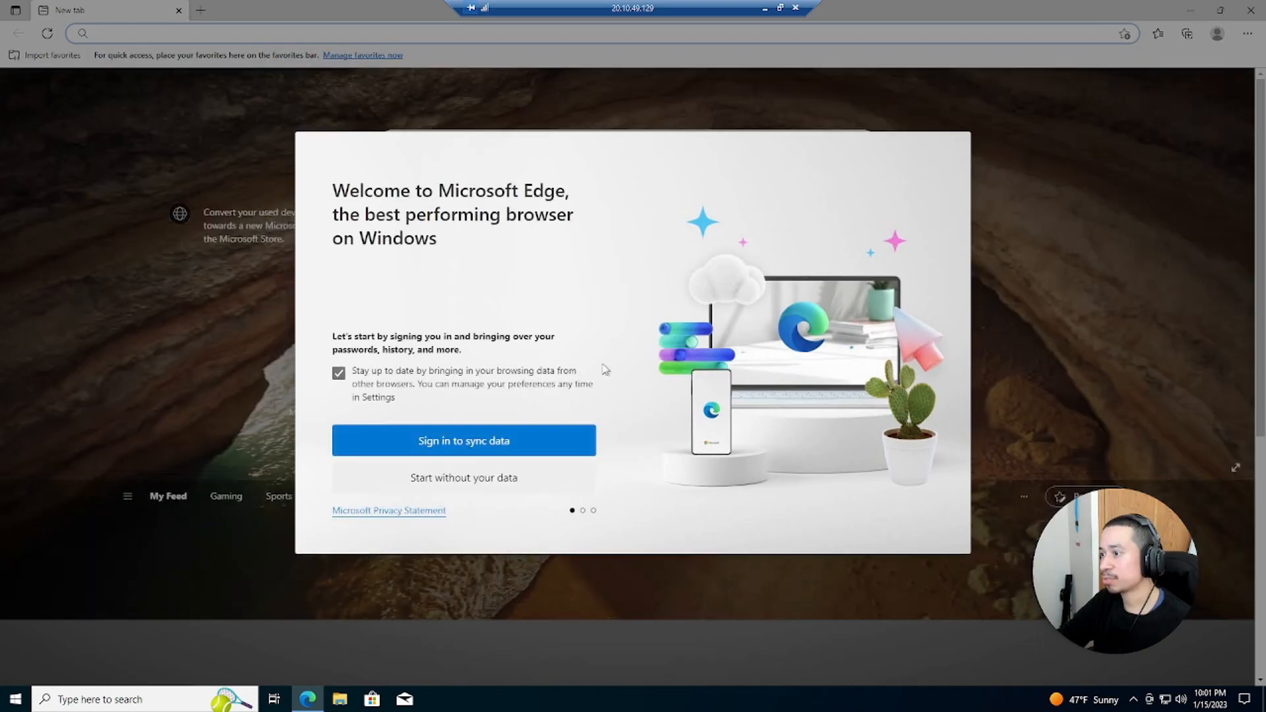
click(455, 485)
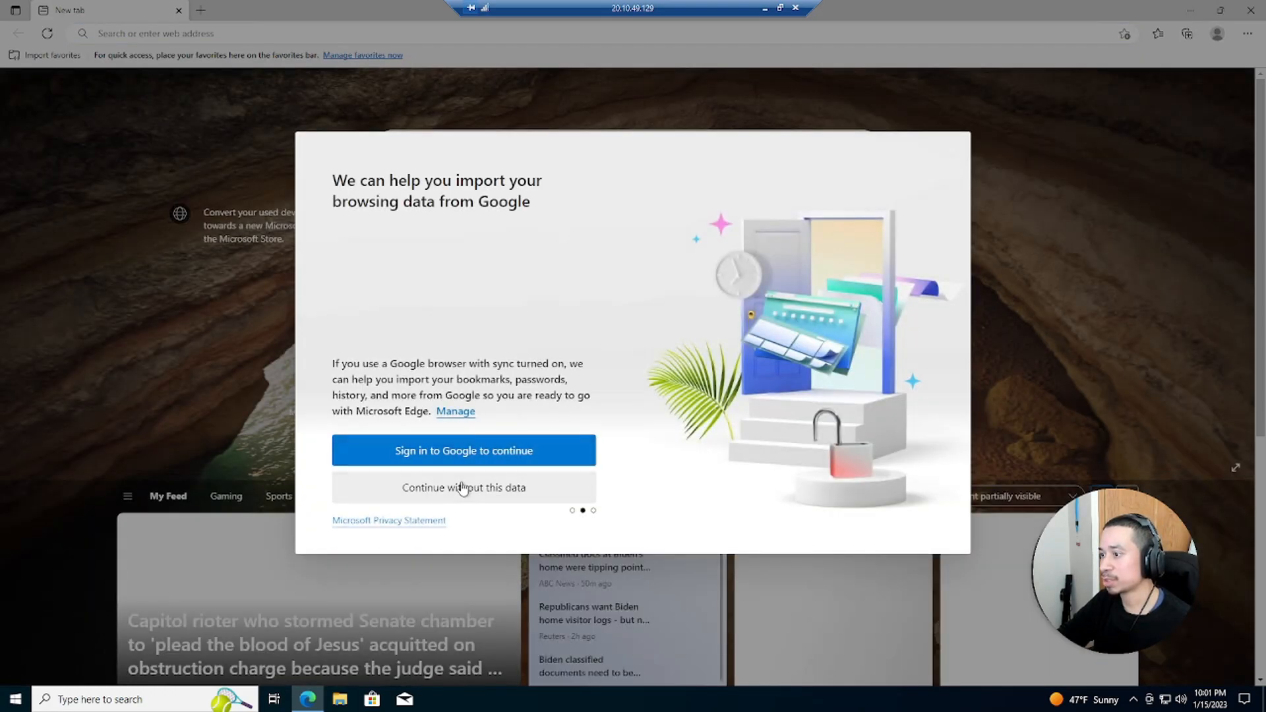
click(465, 488)
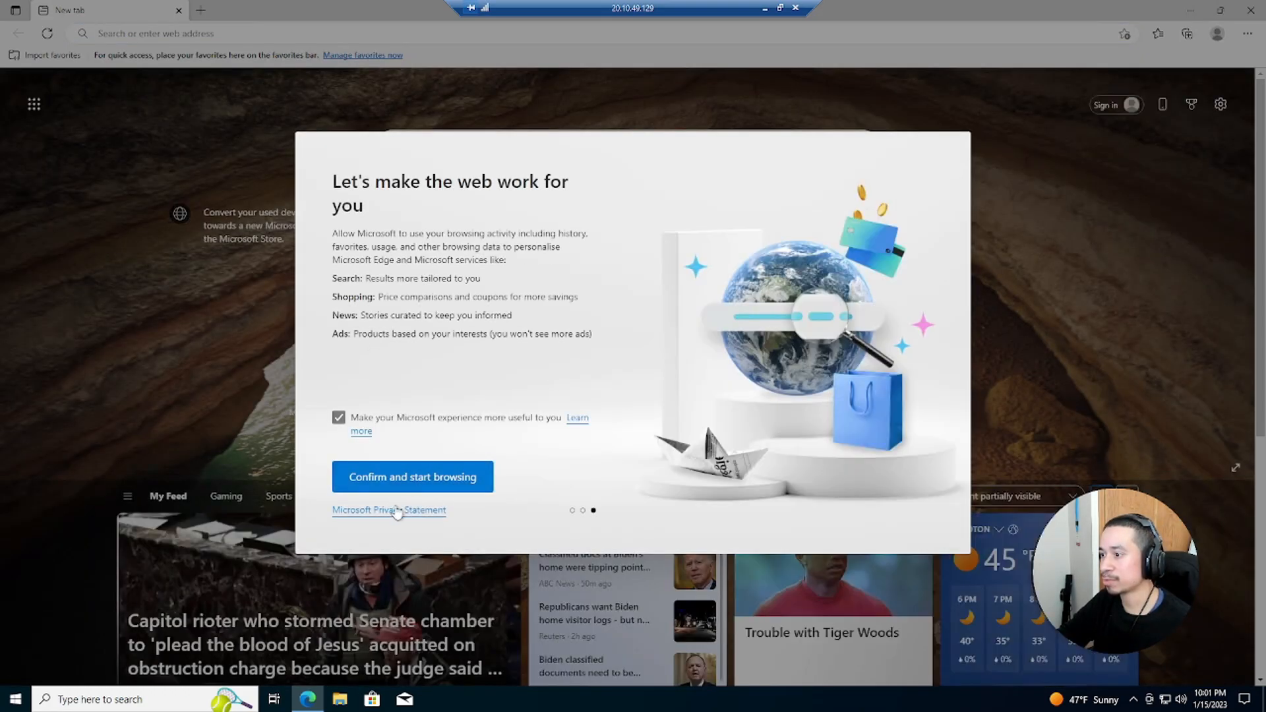
click(418, 482)
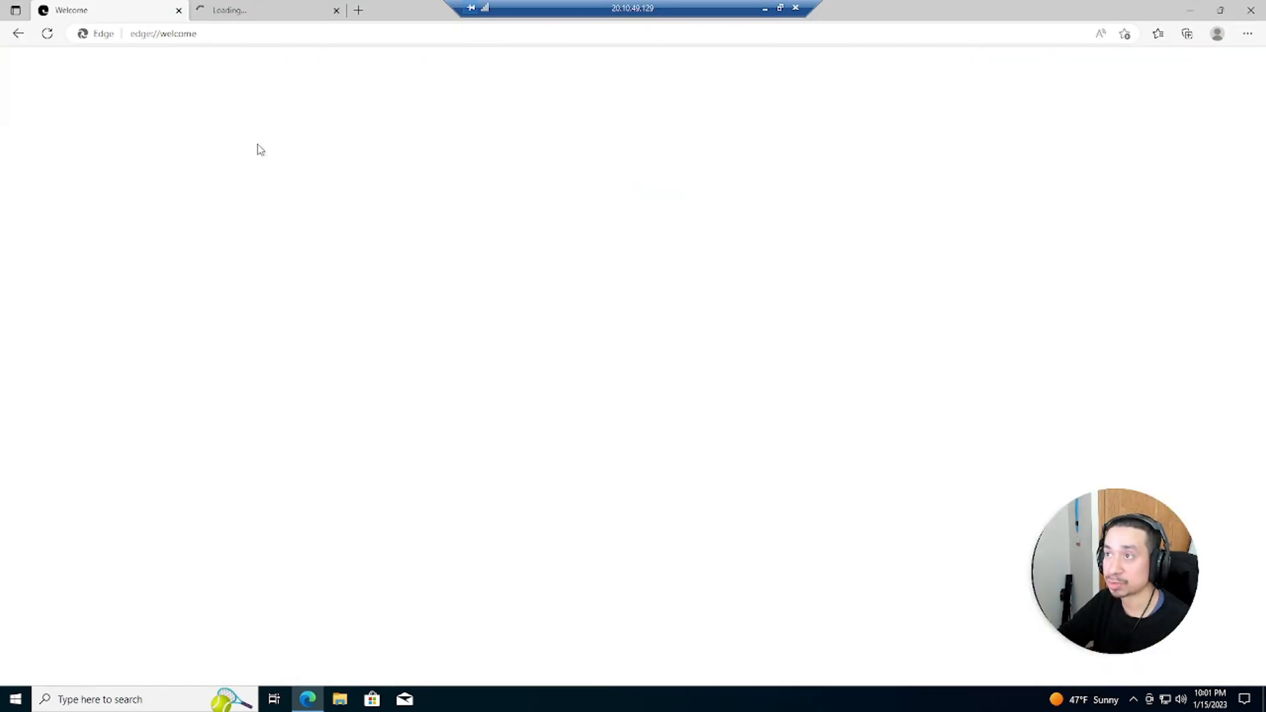
Browse to google.com in Edge on the Windows10 machine
click(218, 41)
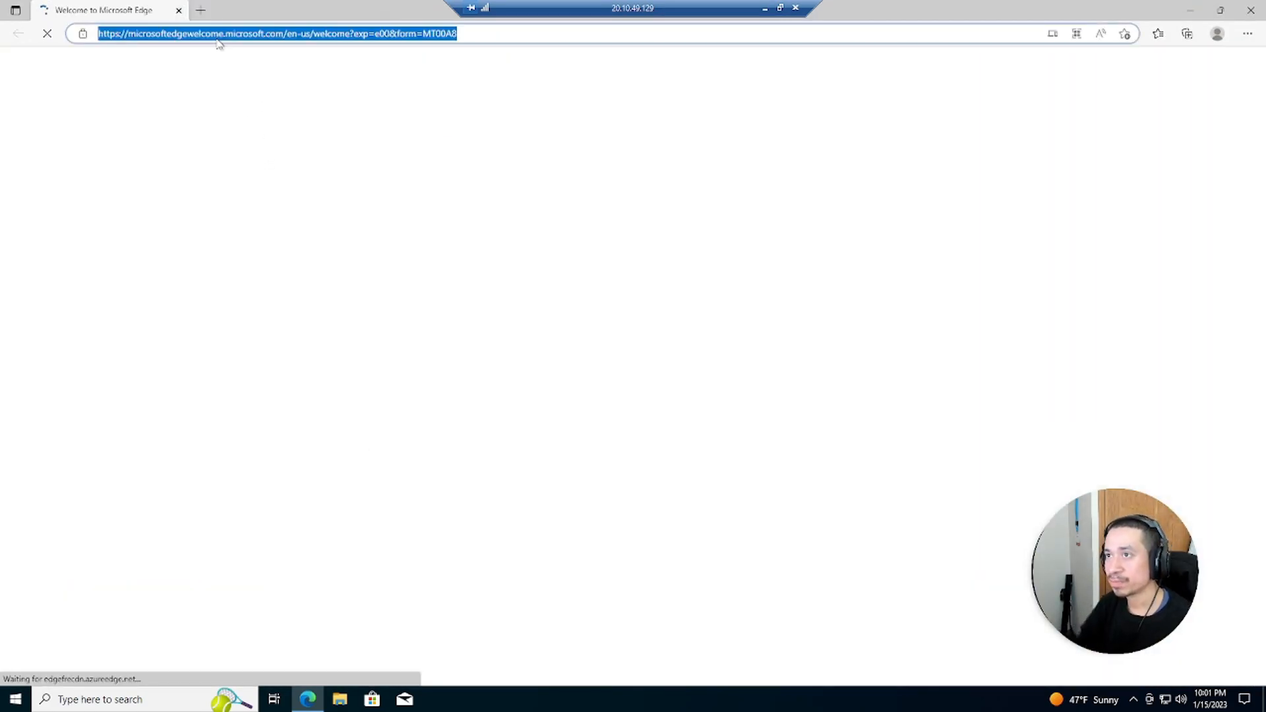
text(google.com)
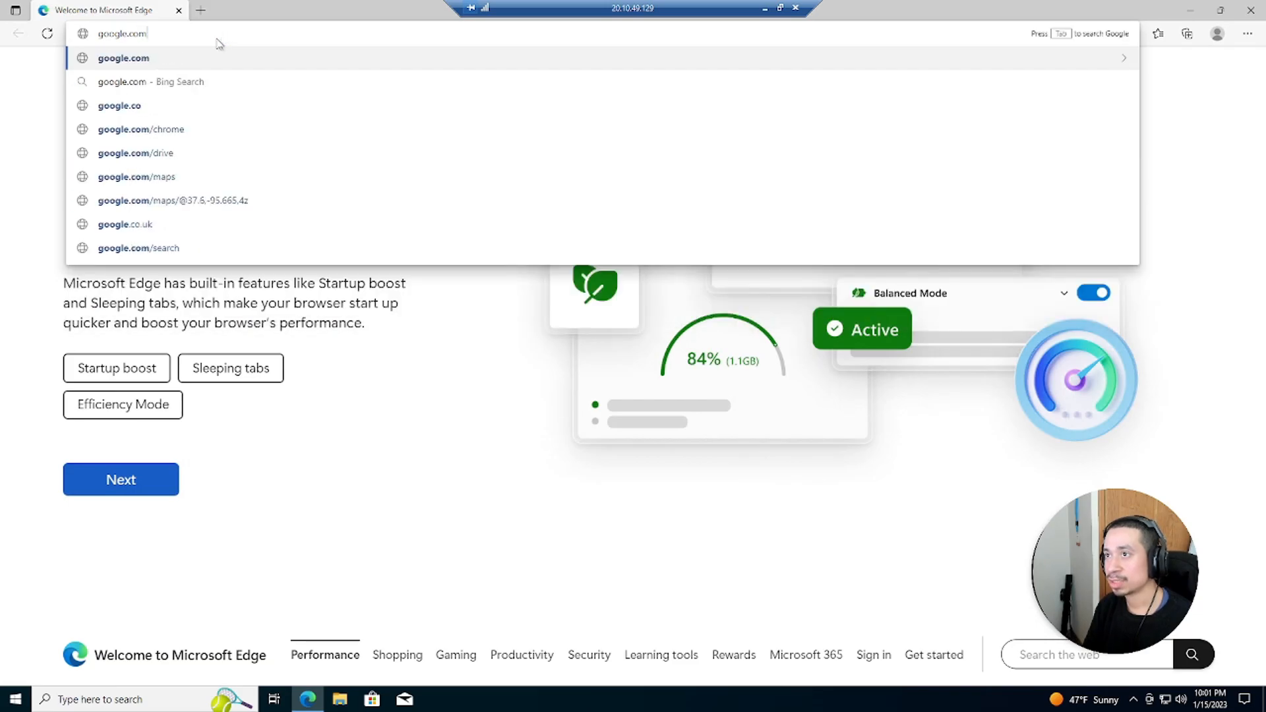
key(Return)
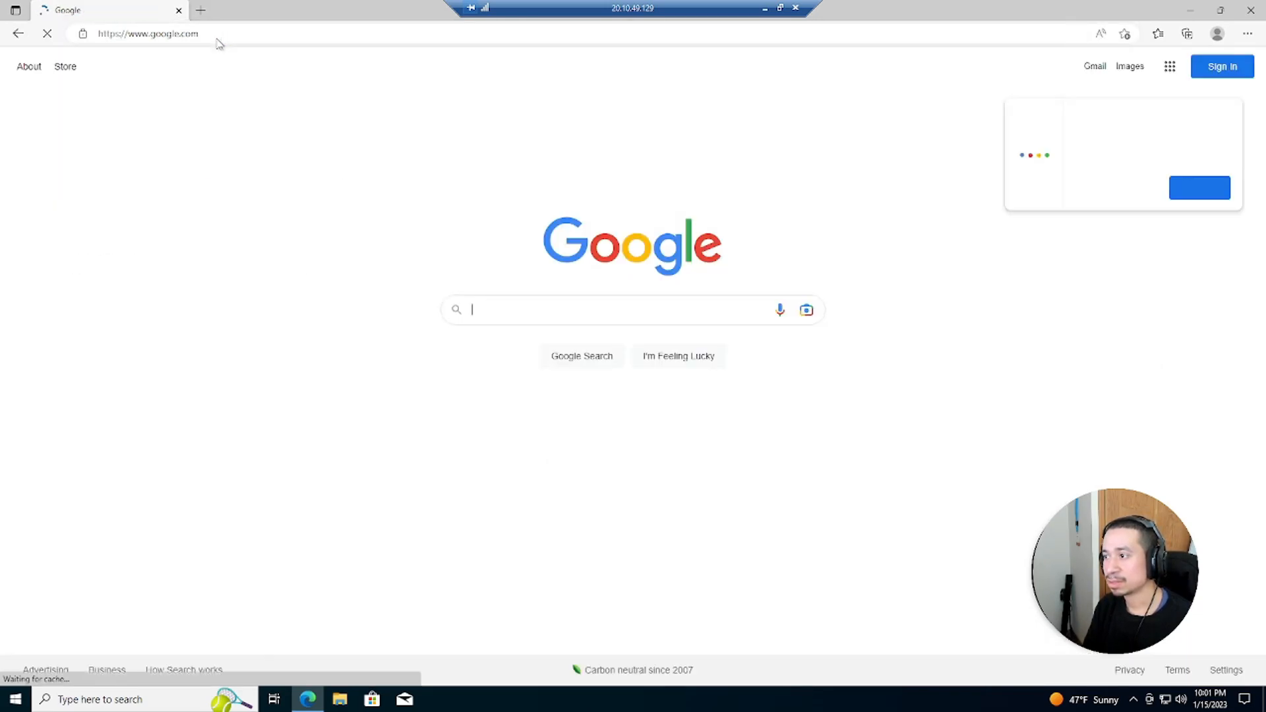
Search Google for "rsat tools download windows 10" in Edge on the Windows10 machine
text(rsat tools donw w)
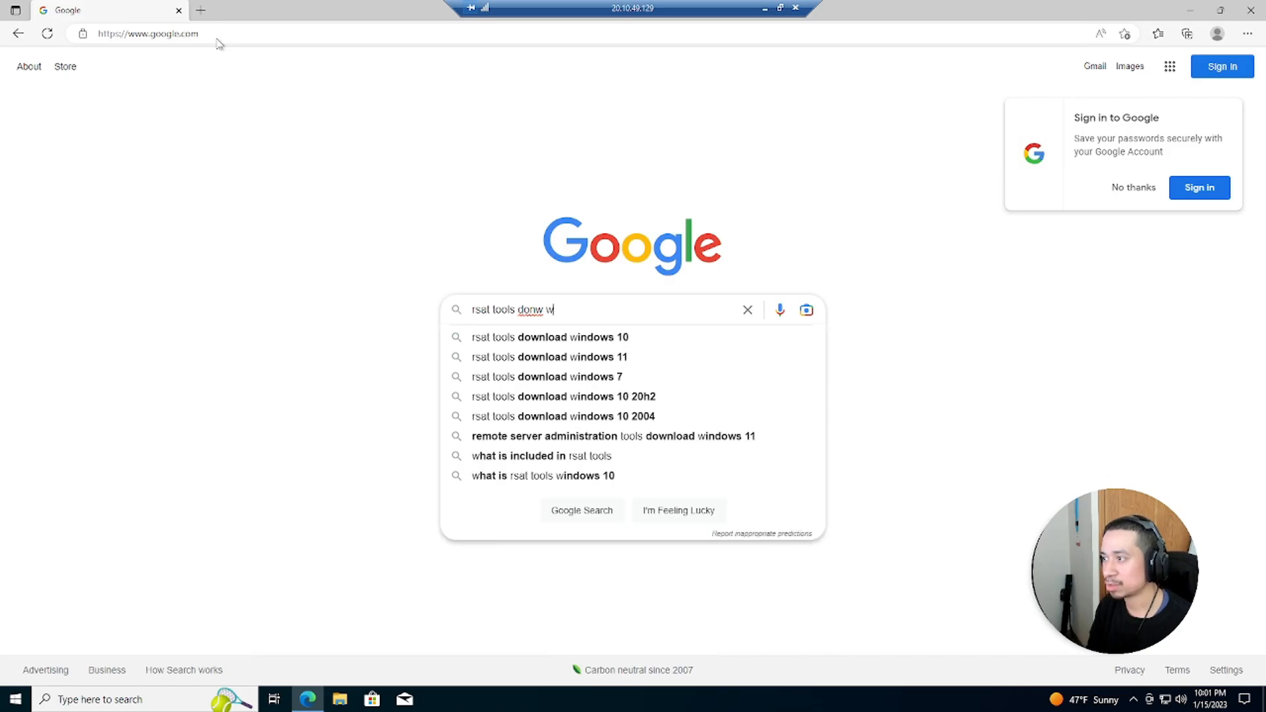
key(Down)
key(Return)
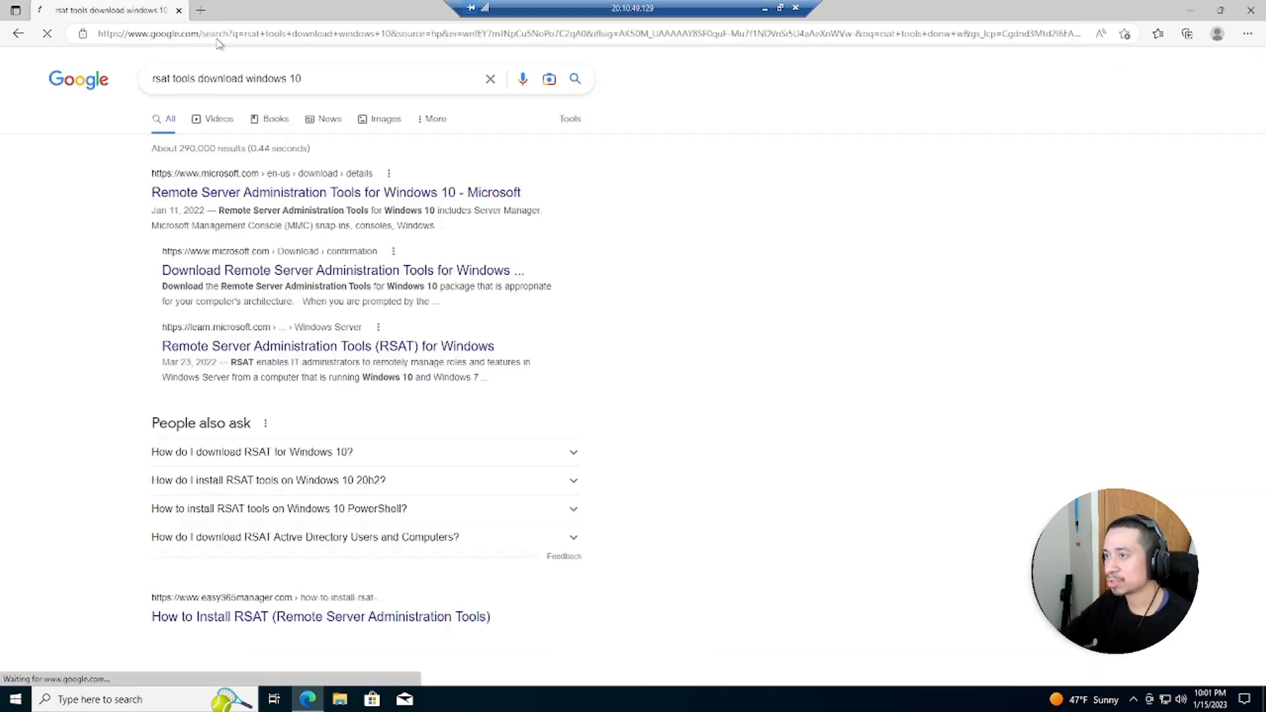
Open Microsoft's Remote Server Administration Tools for Windows 10 page and download the WindowsTH-KB2693643-x64.msu package
click(257, 192)
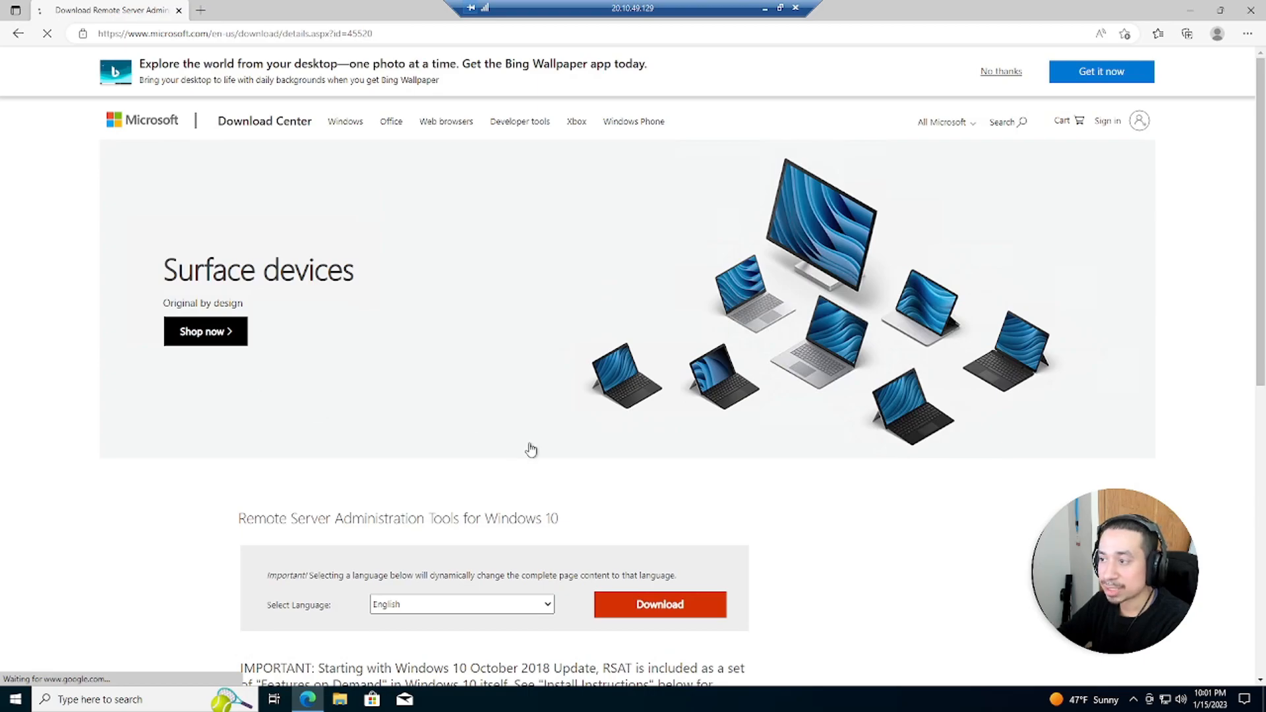
click(630, 608)
drag(409, 307, 320, 316)
click(251, 297)
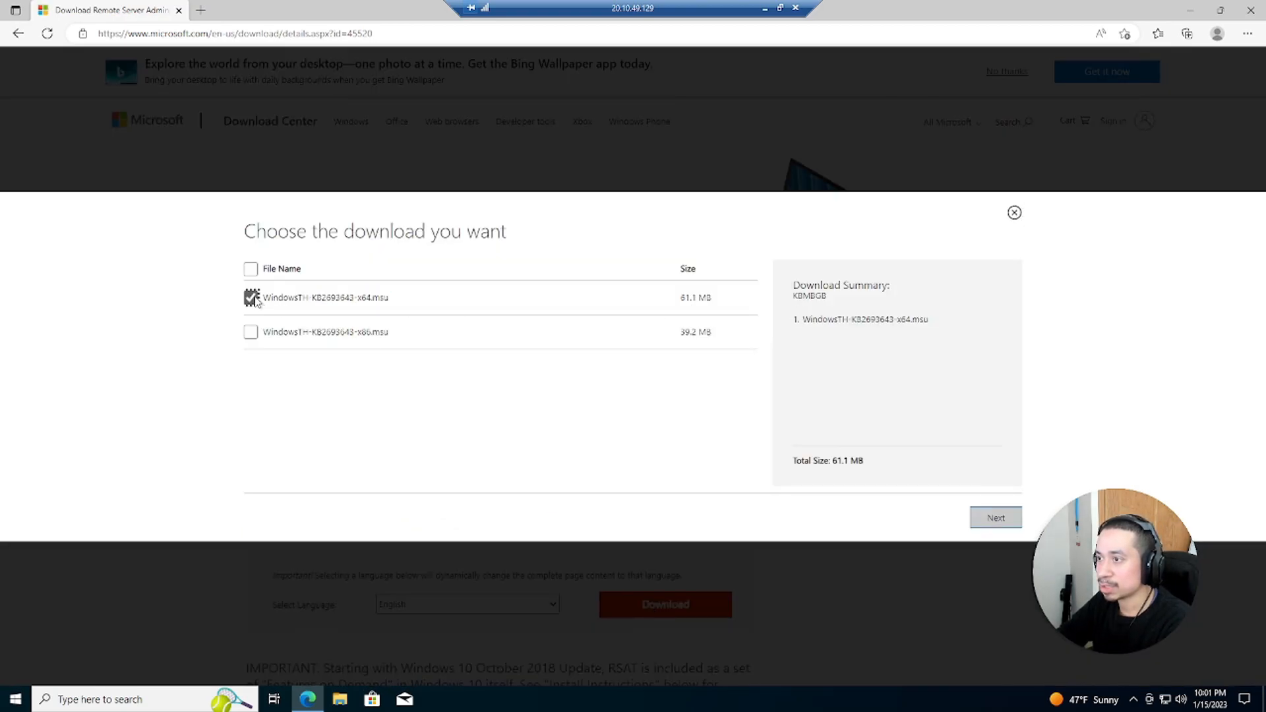
click(997, 518)
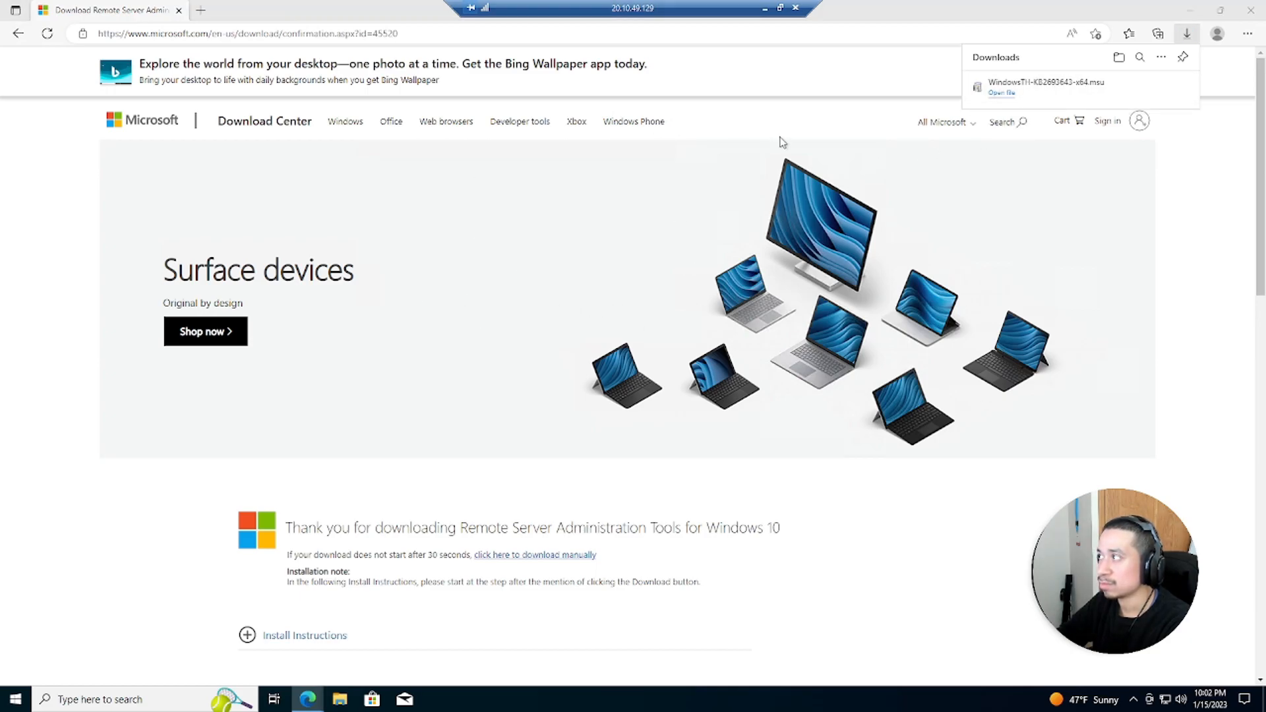
Run the downloaded RSAT update package from the Downloads folder, close Edge and File Explorer, and confirm installing it
click(999, 94)
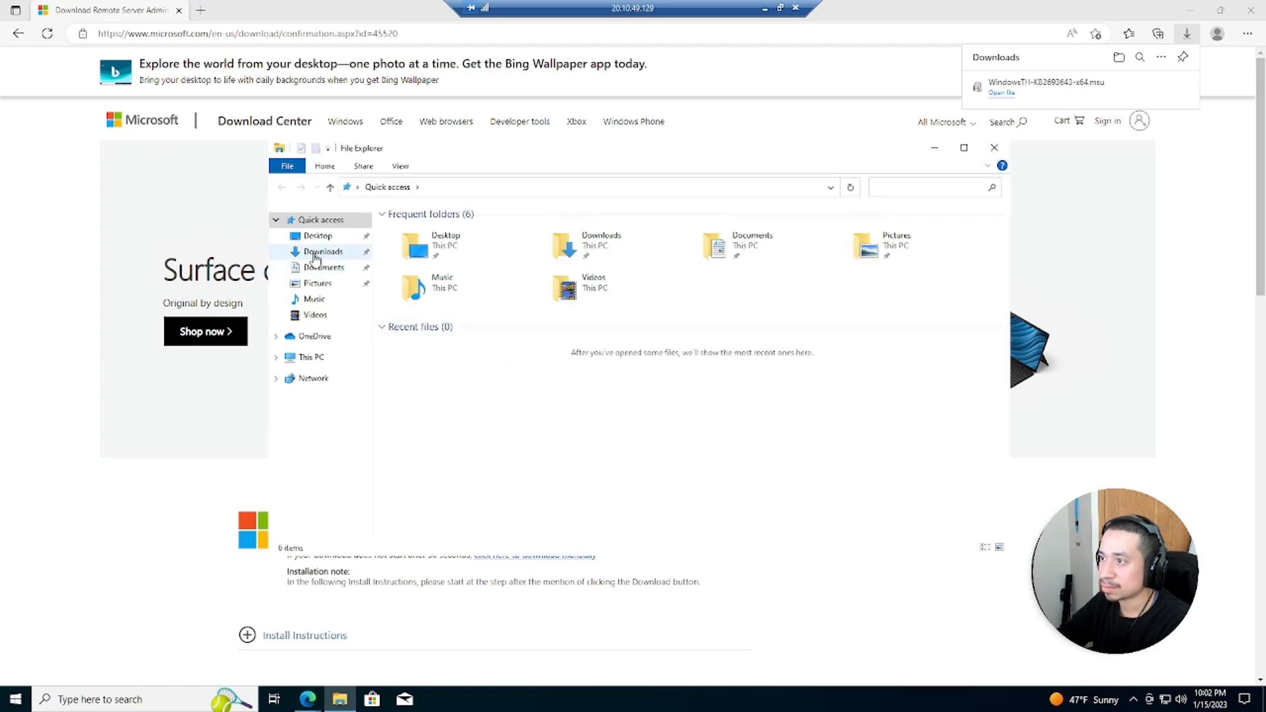
click(323, 252)
right_click(455, 252)
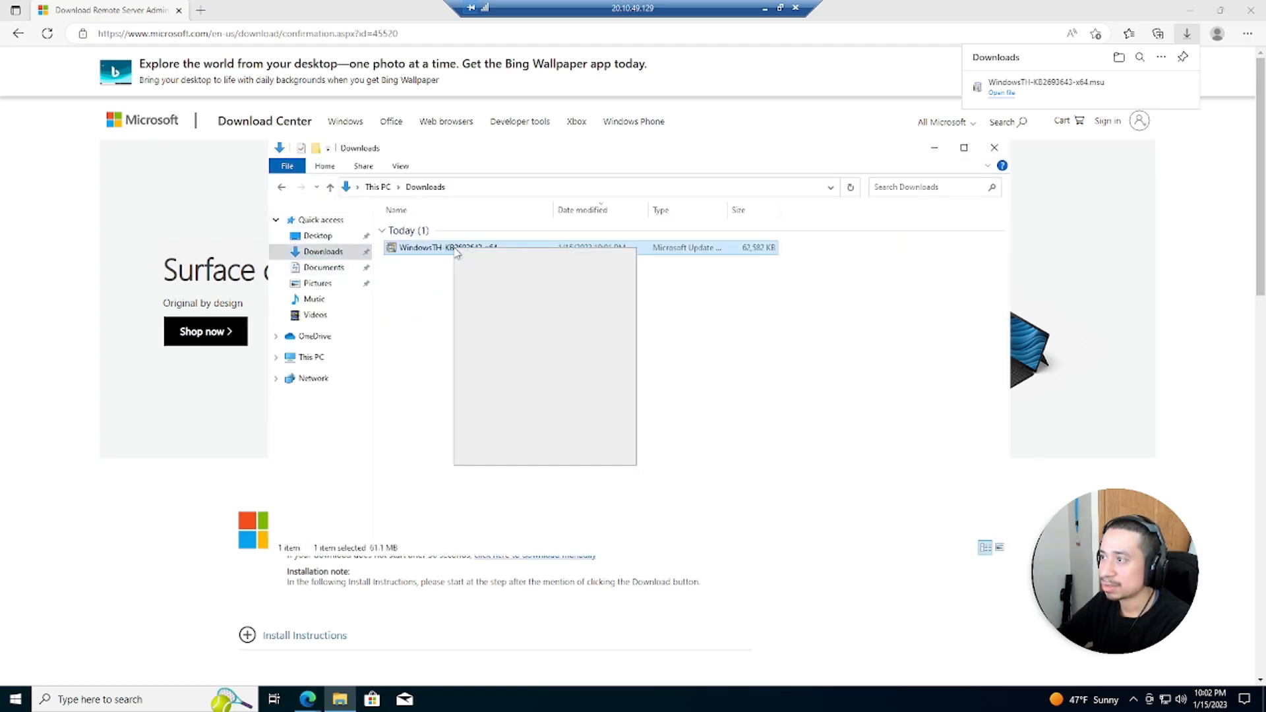
click(565, 330)
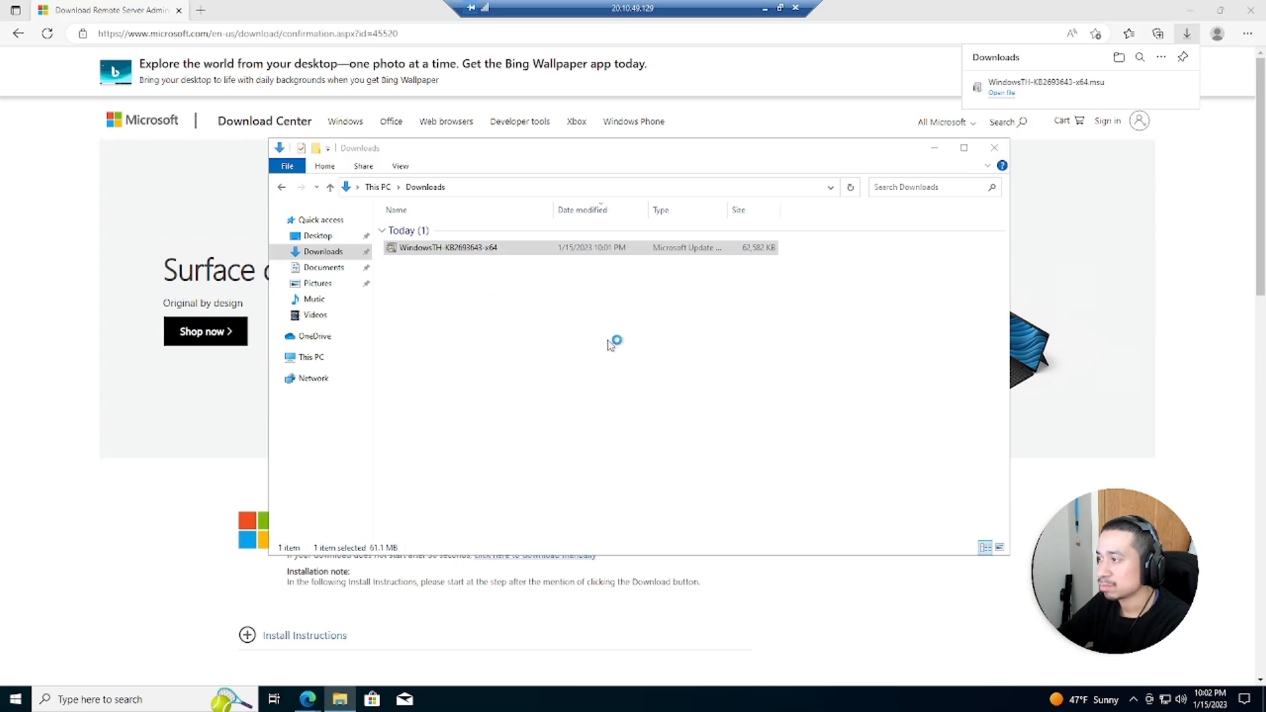
click(1250, 10)
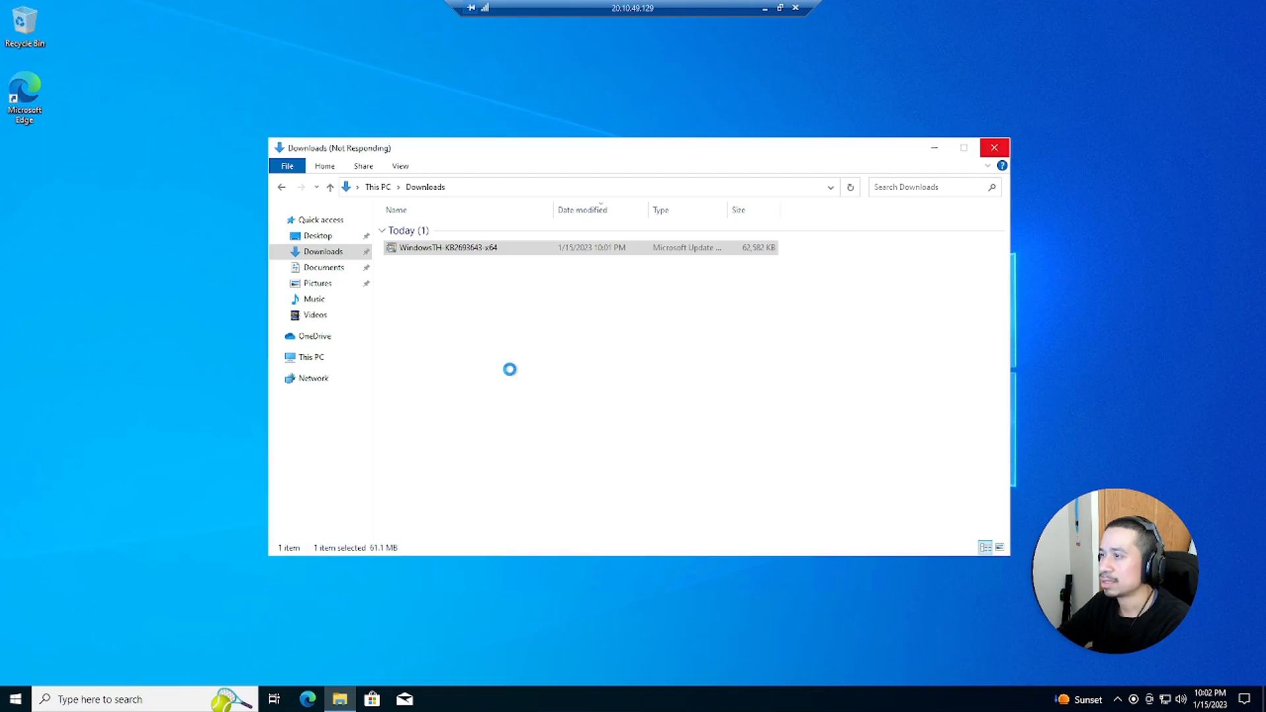
click(993, 149)
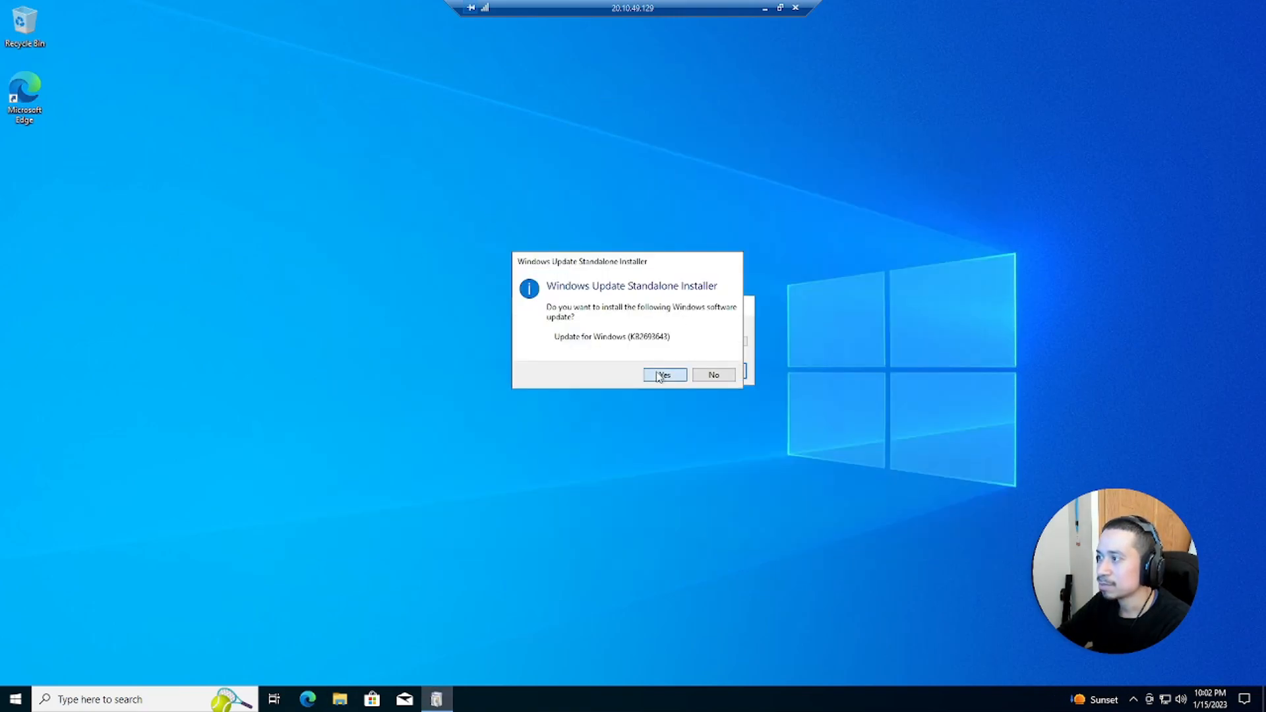
click(658, 376)
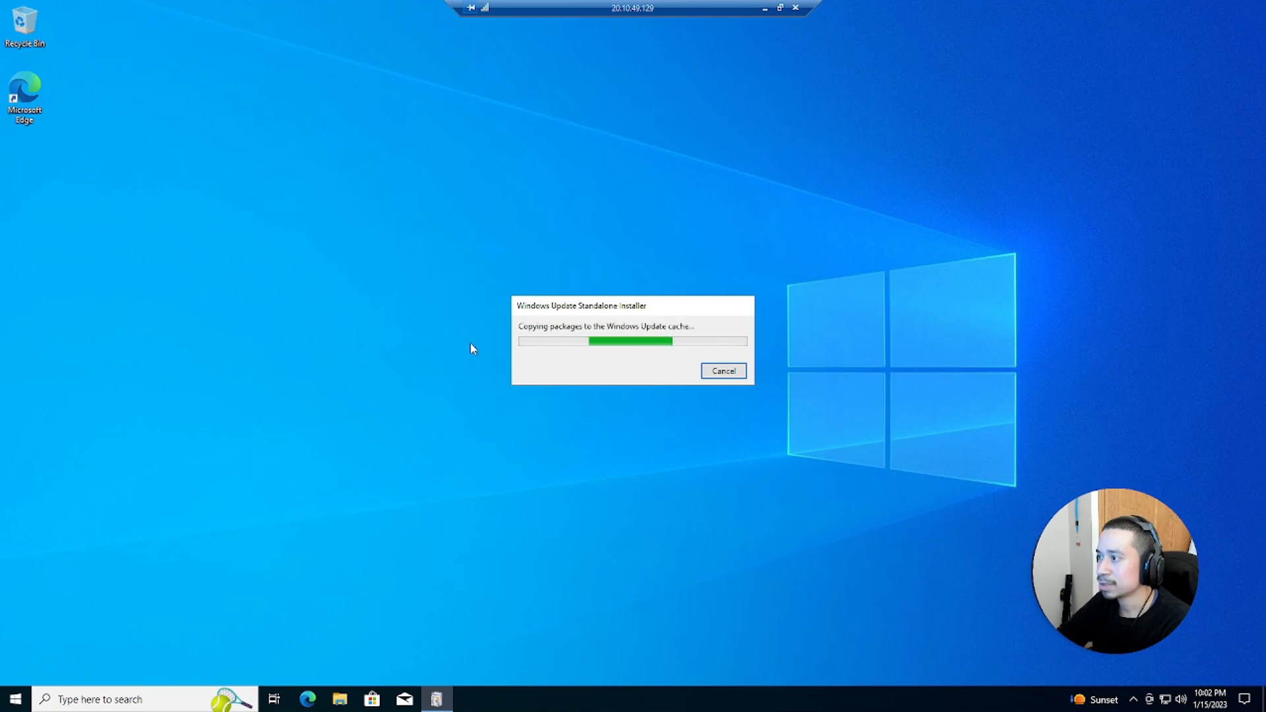
Minimize the remote session, refresh the VM list, download Server2019's RDP file and try connecting to it
click(765, 9)
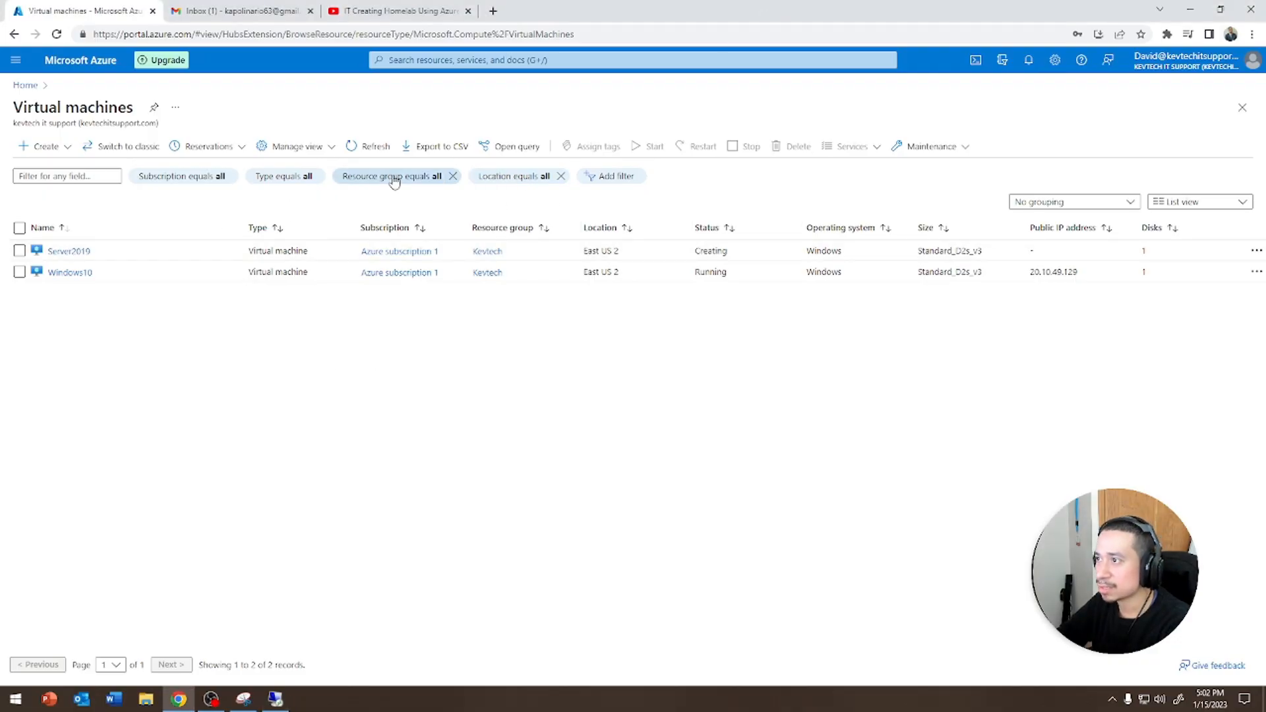
click(353, 148)
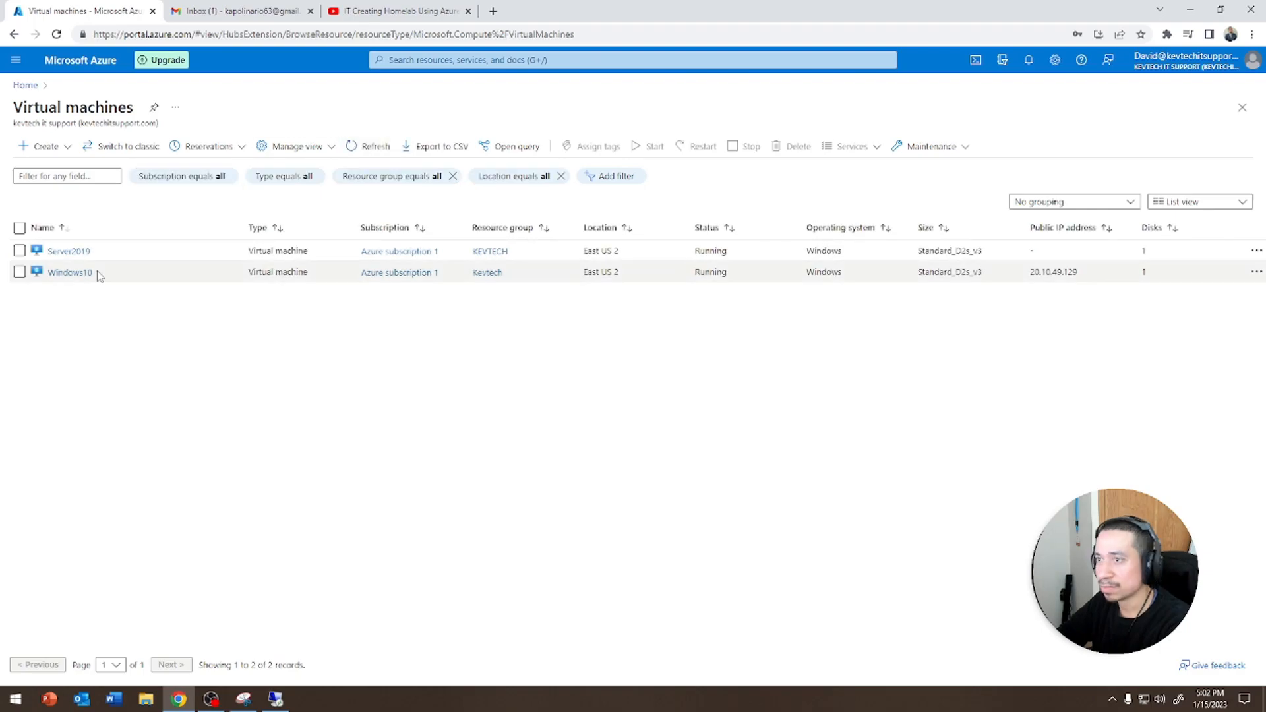
click(69, 253)
click(453, 152)
click(431, 169)
click(452, 457)
click(27, 667)
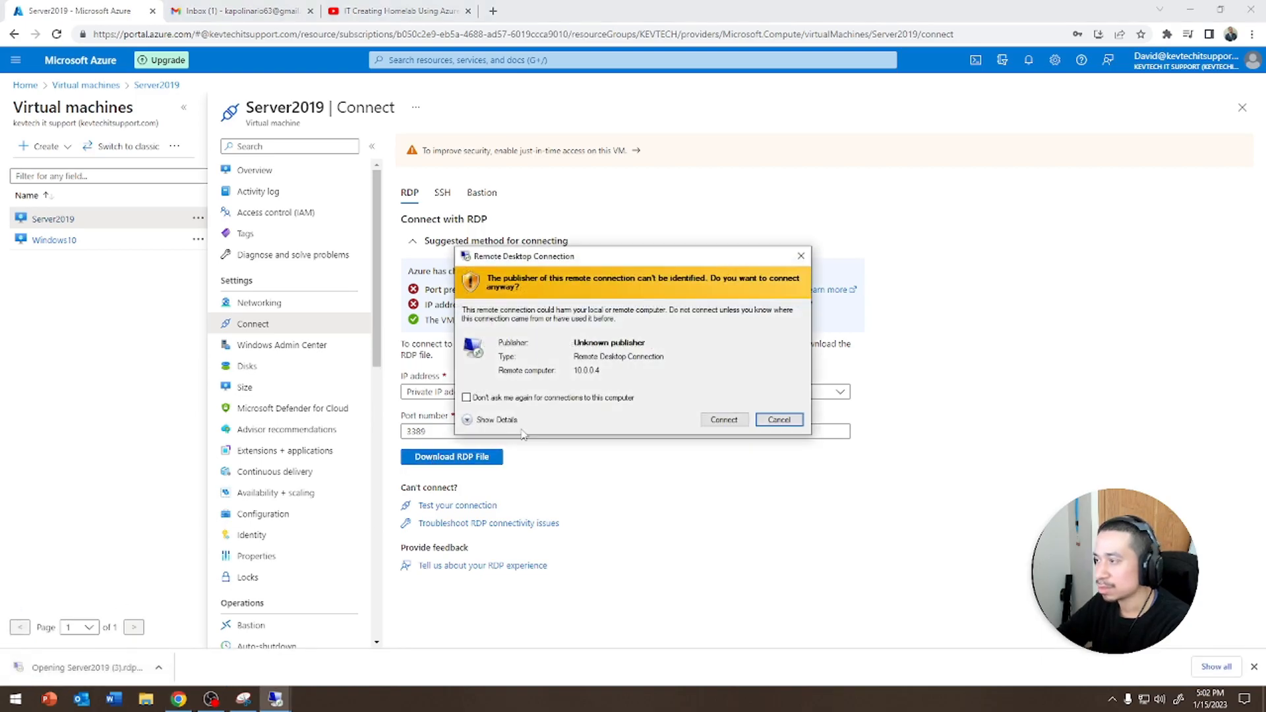
click(721, 419)
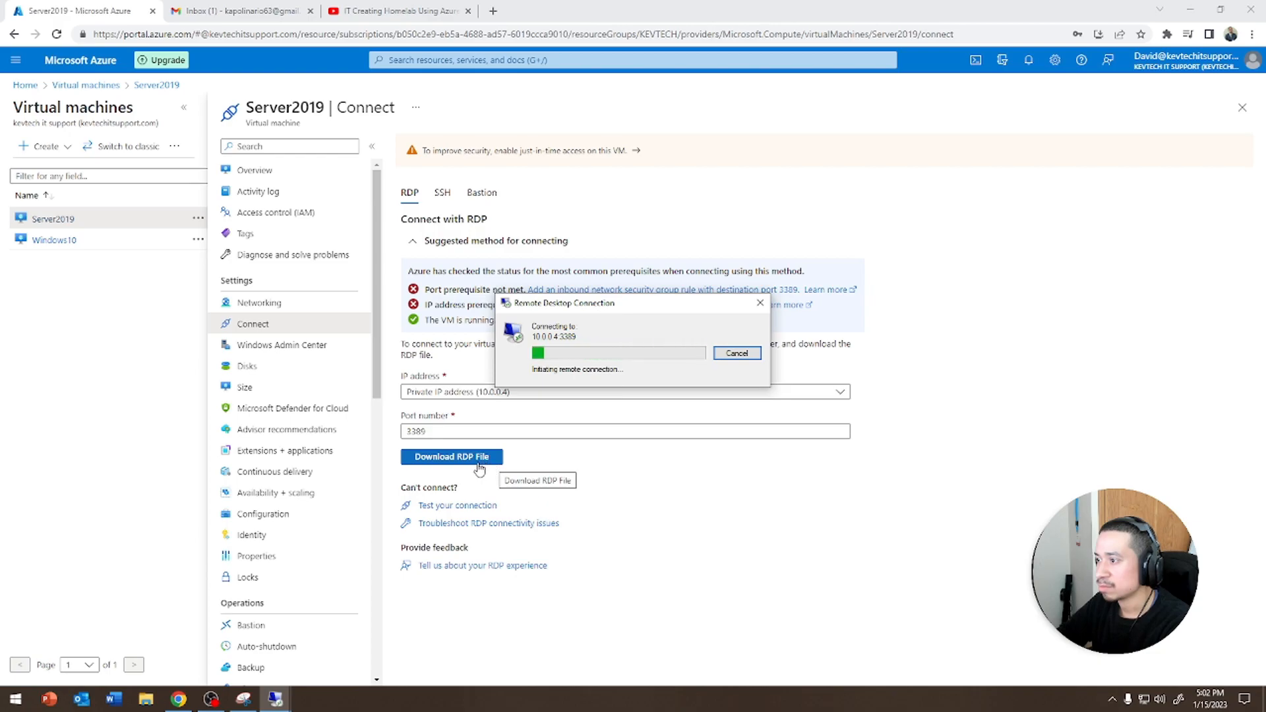
click(760, 303)
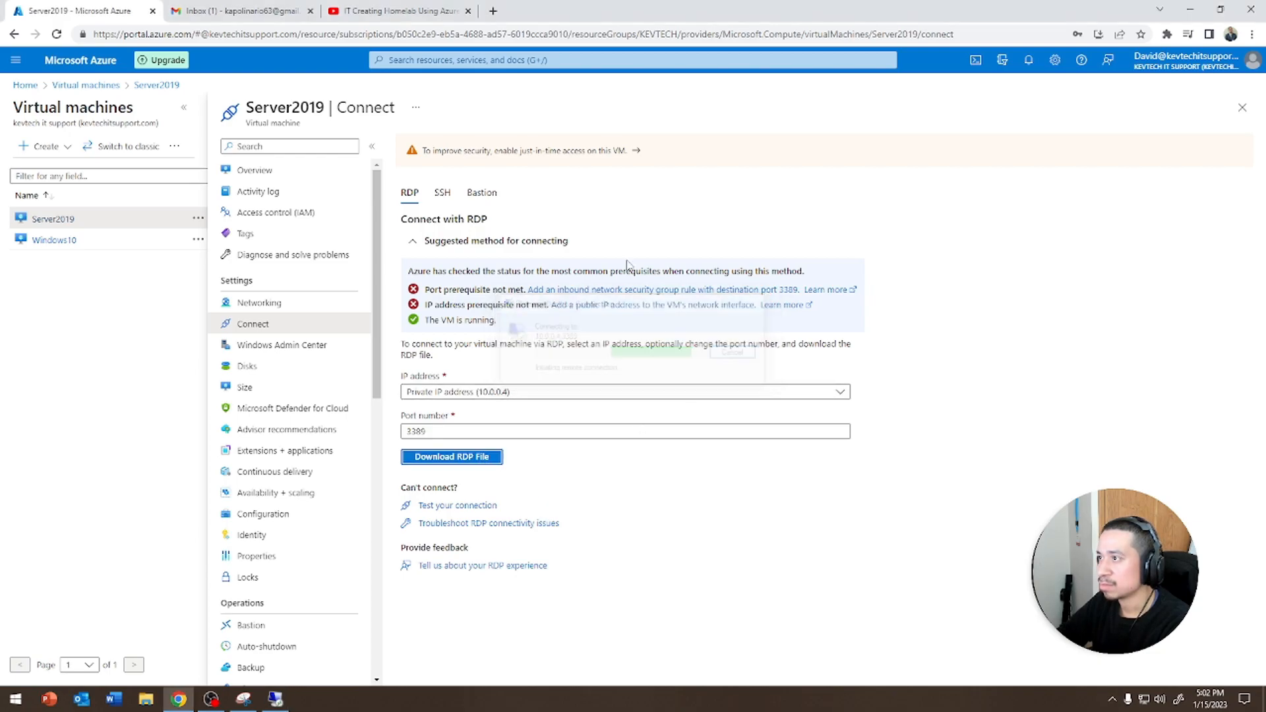
Refresh Server2019's overview, download its RDP file again and try connecting once more
click(316, 173)
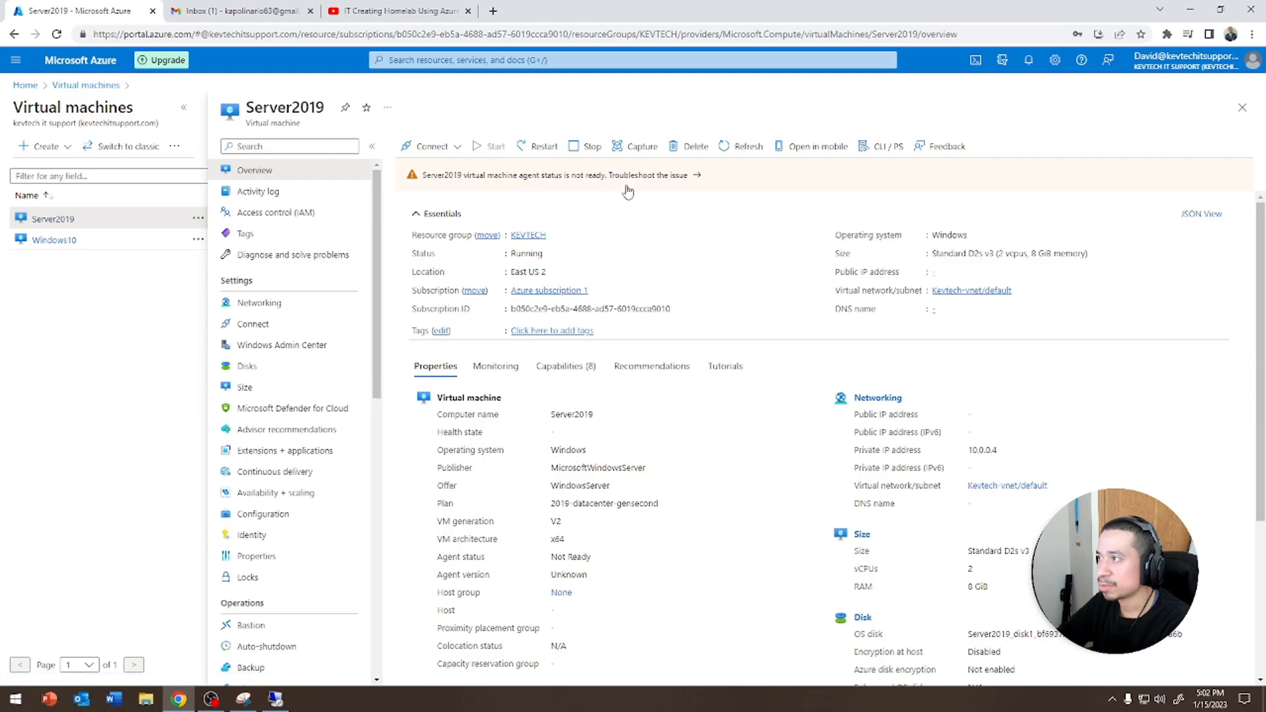
click(740, 149)
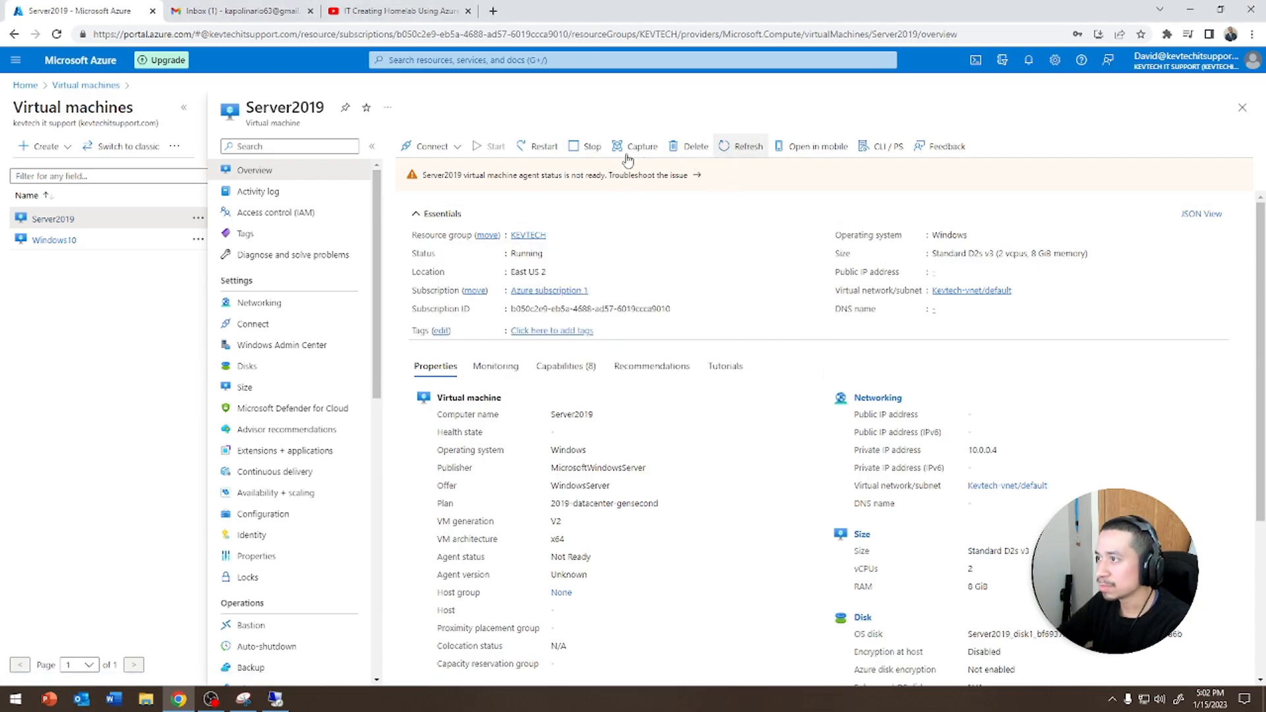
click(262, 325)
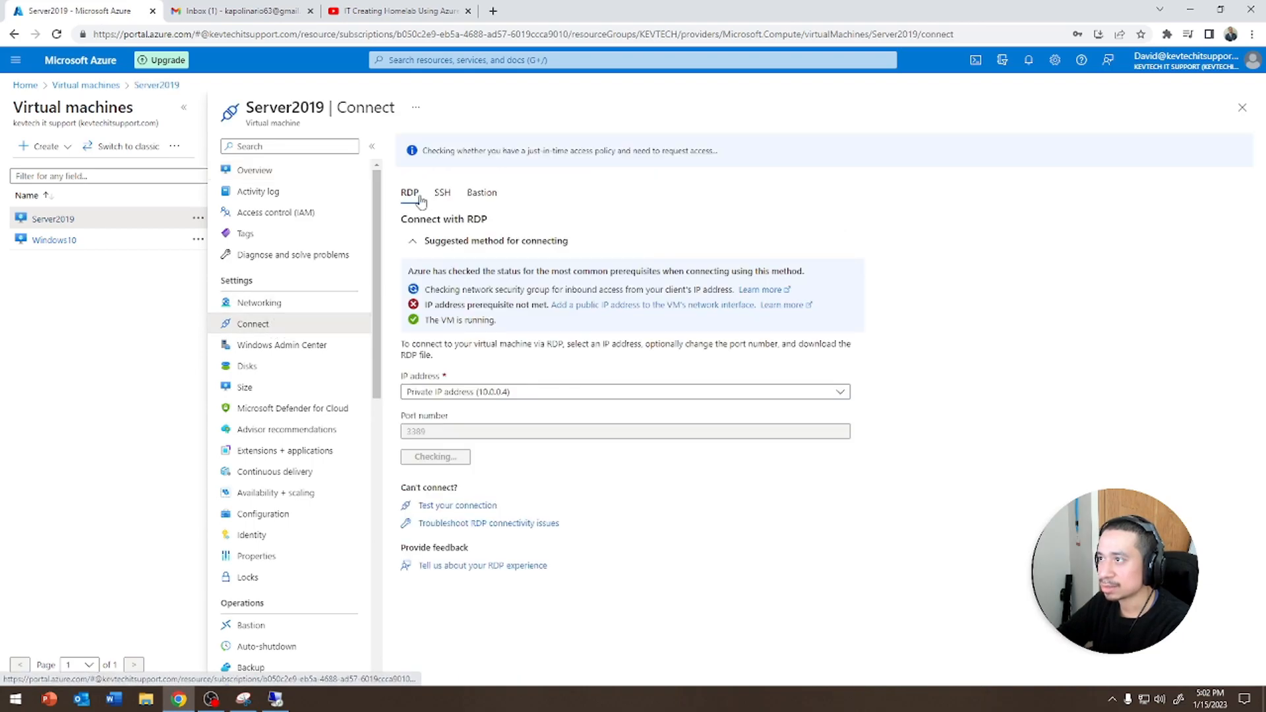
click(438, 462)
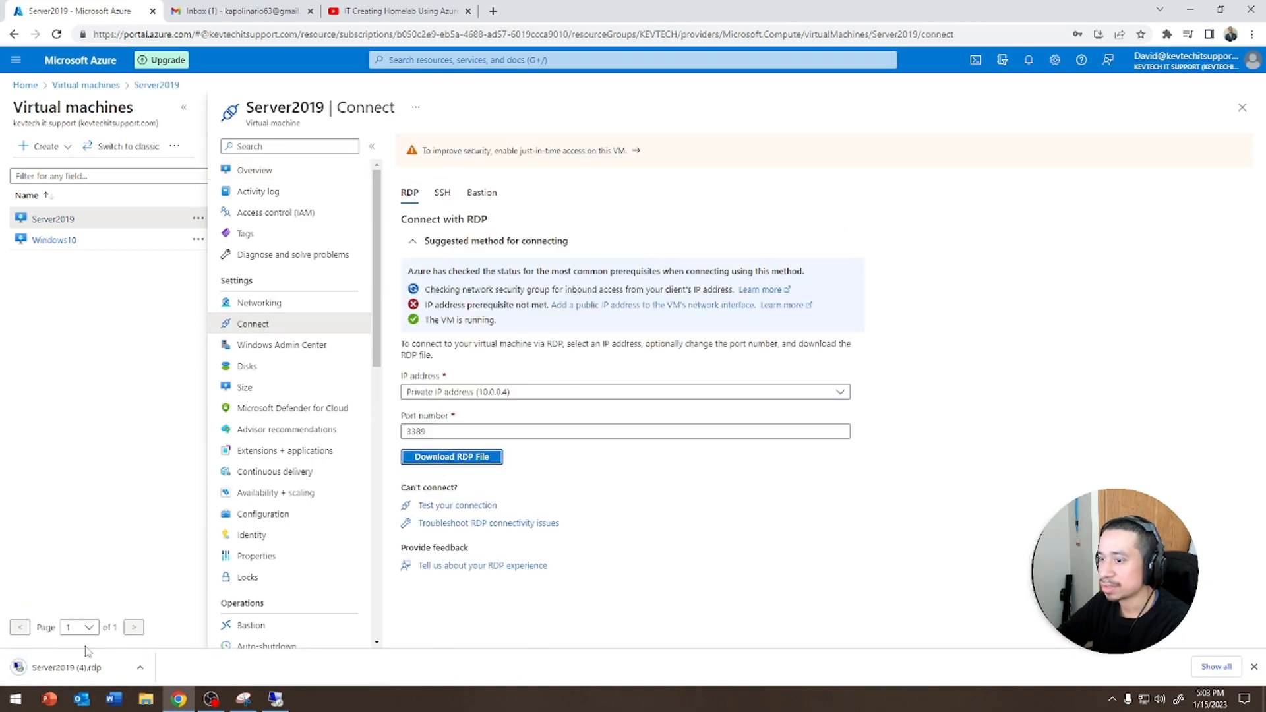
click(719, 421)
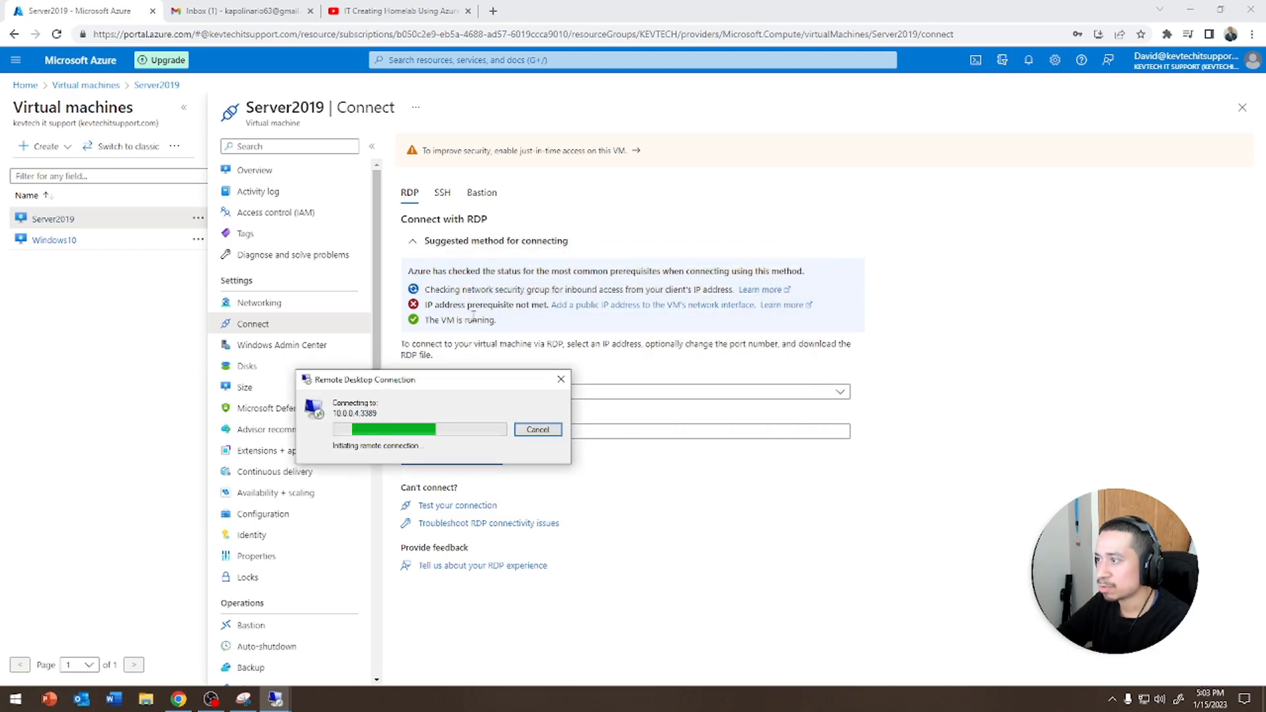
click(561, 379)
click(547, 396)
click(548, 395)
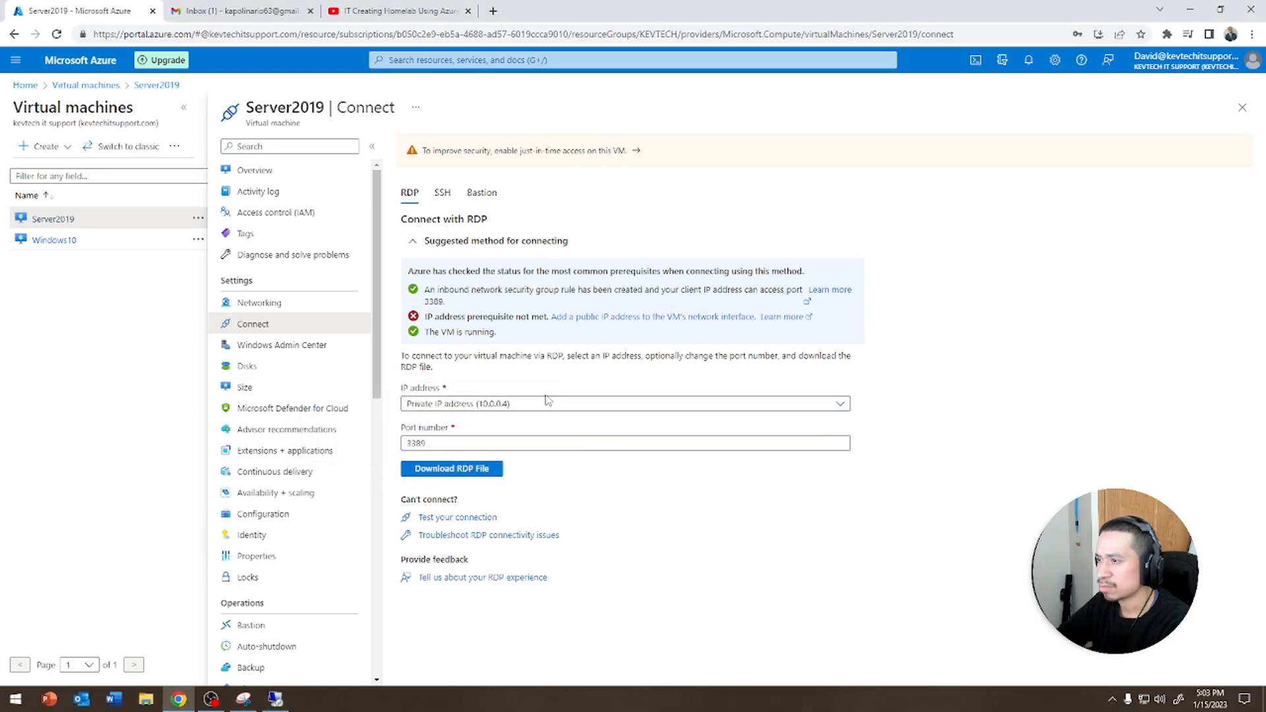
Refresh Server2019's overview, open its Networking page and dismiss the Remote Desktop connection error
click(280, 171)
click(738, 148)
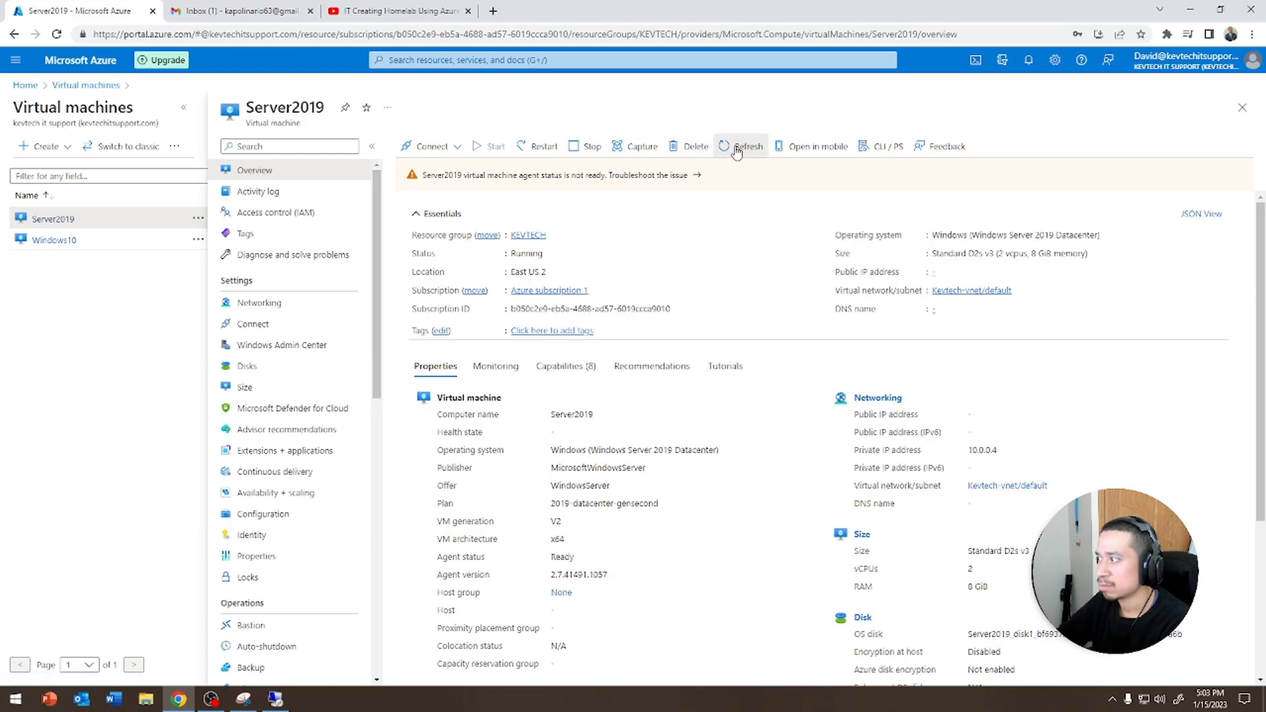
click(284, 303)
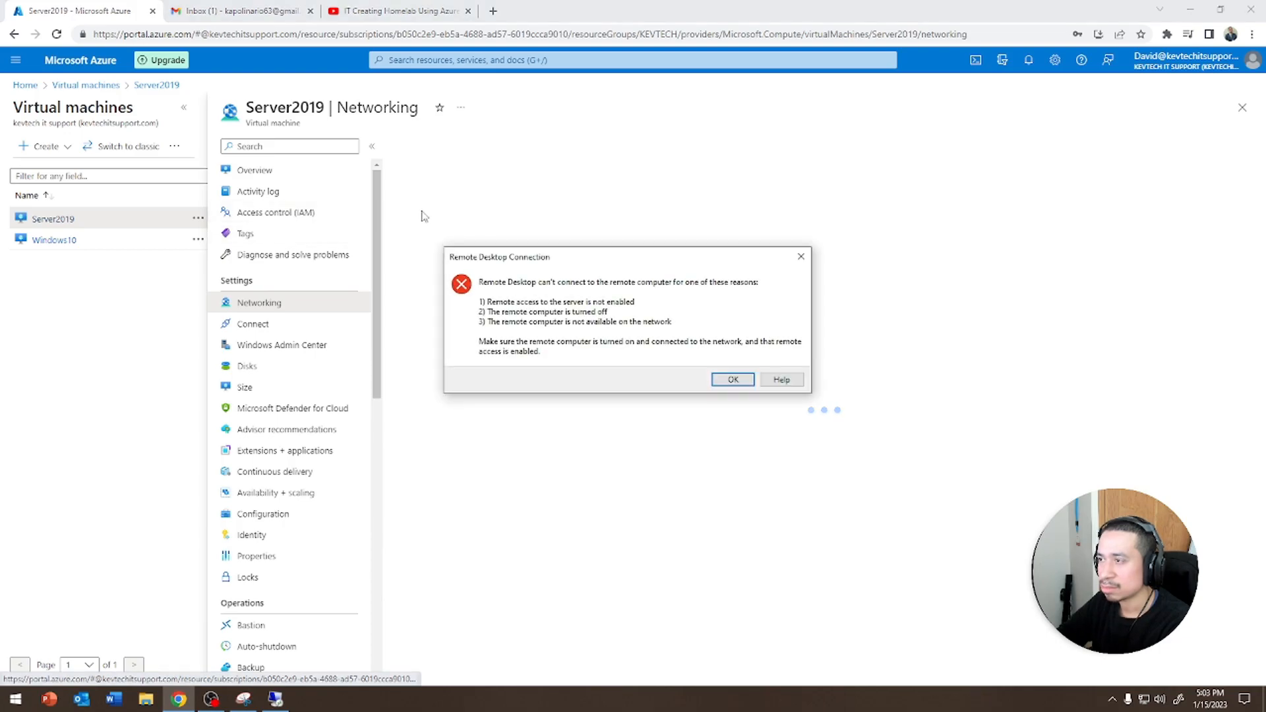
click(732, 381)
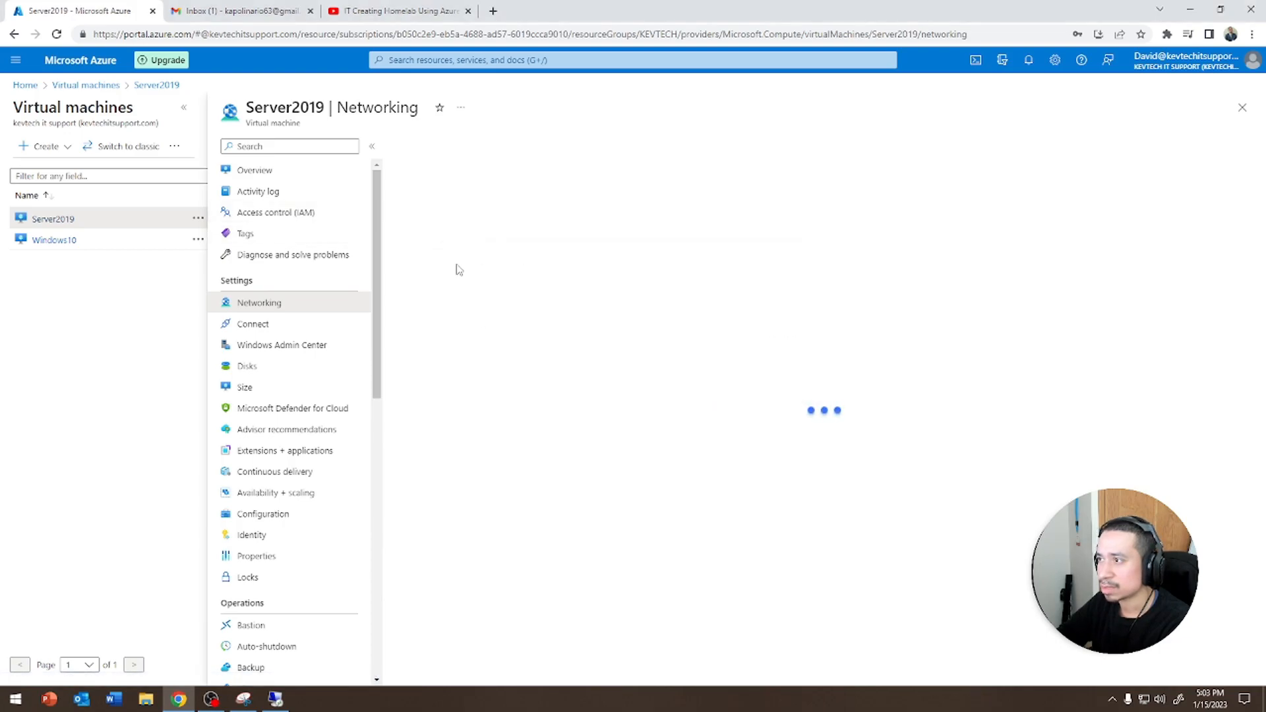
Download Server2019's RDP file from its Connect page and launch the Remote Desktop connection
click(271, 190)
click(267, 170)
click(428, 147)
click(409, 169)
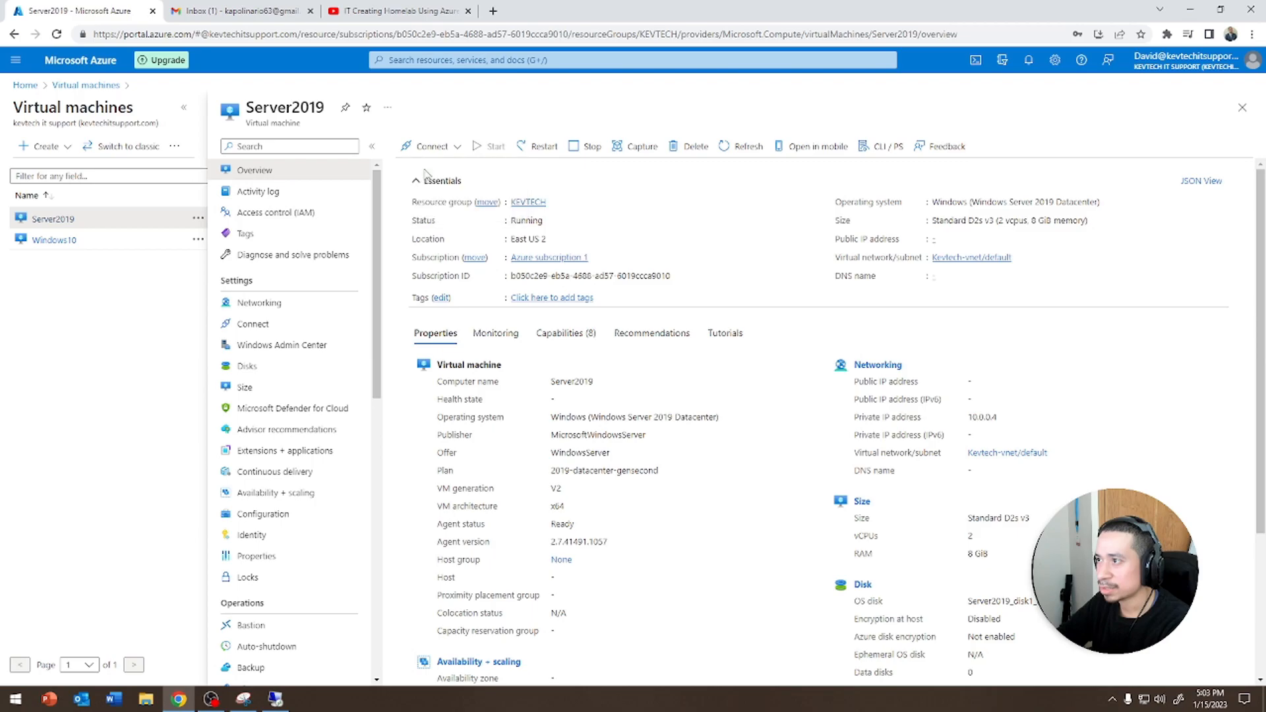
click(451, 458)
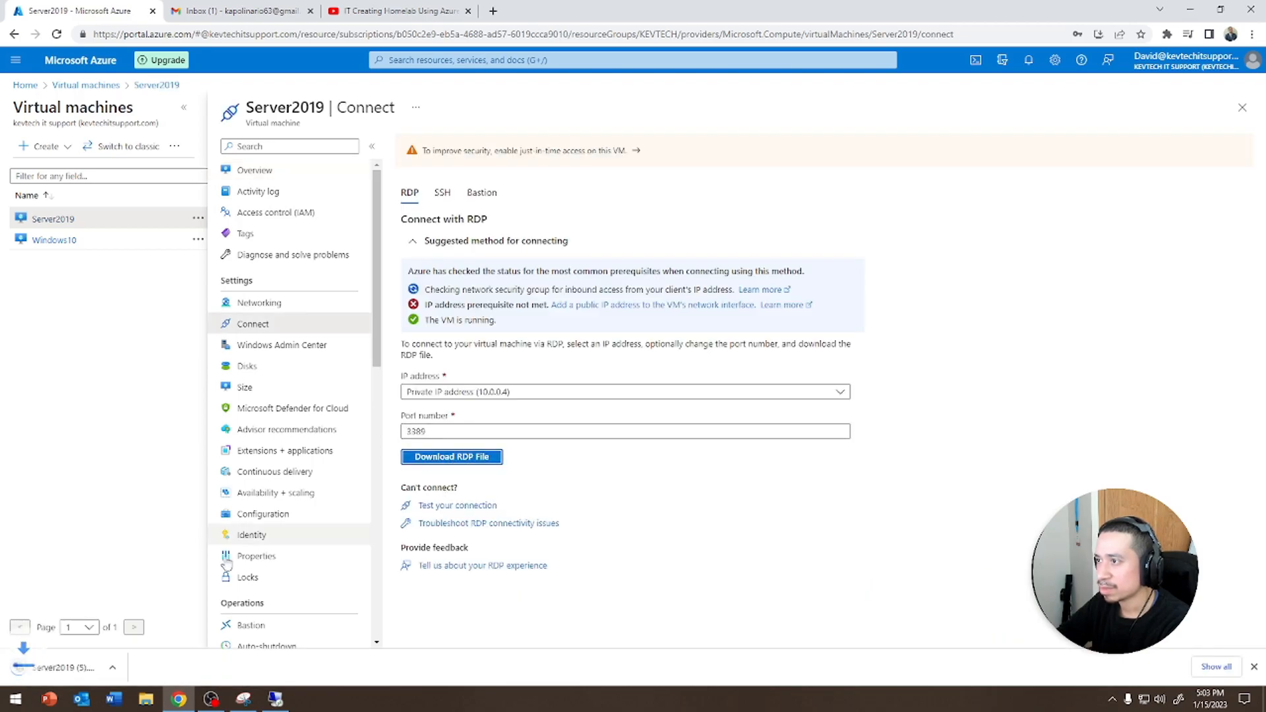
click(724, 420)
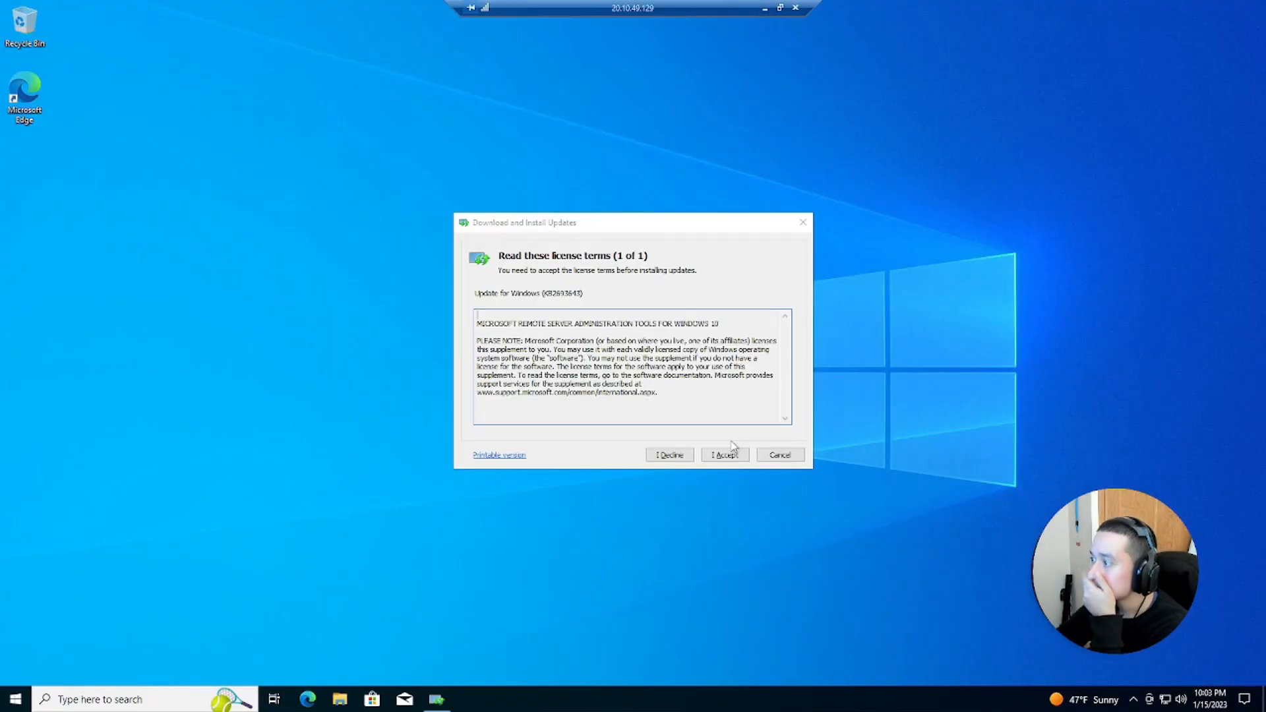
Accept the RSAT license terms in the Windows10 session and minimize the remote session
click(725, 454)
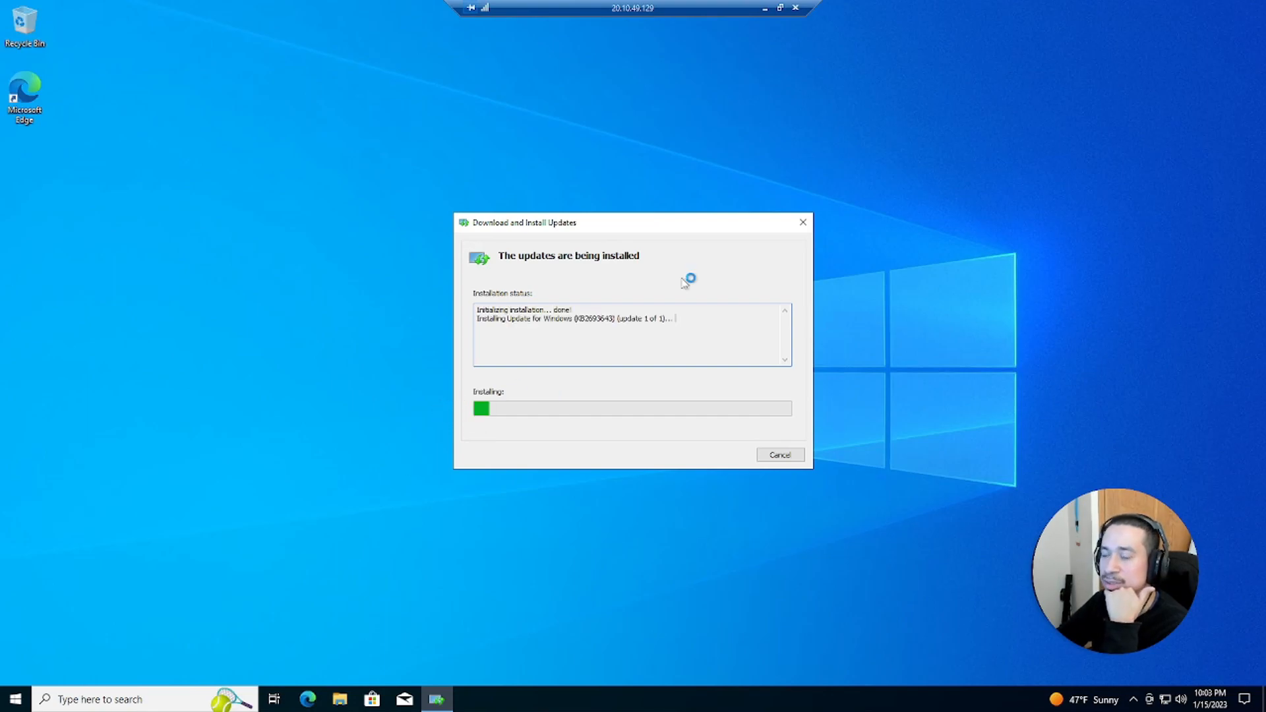
click(765, 9)
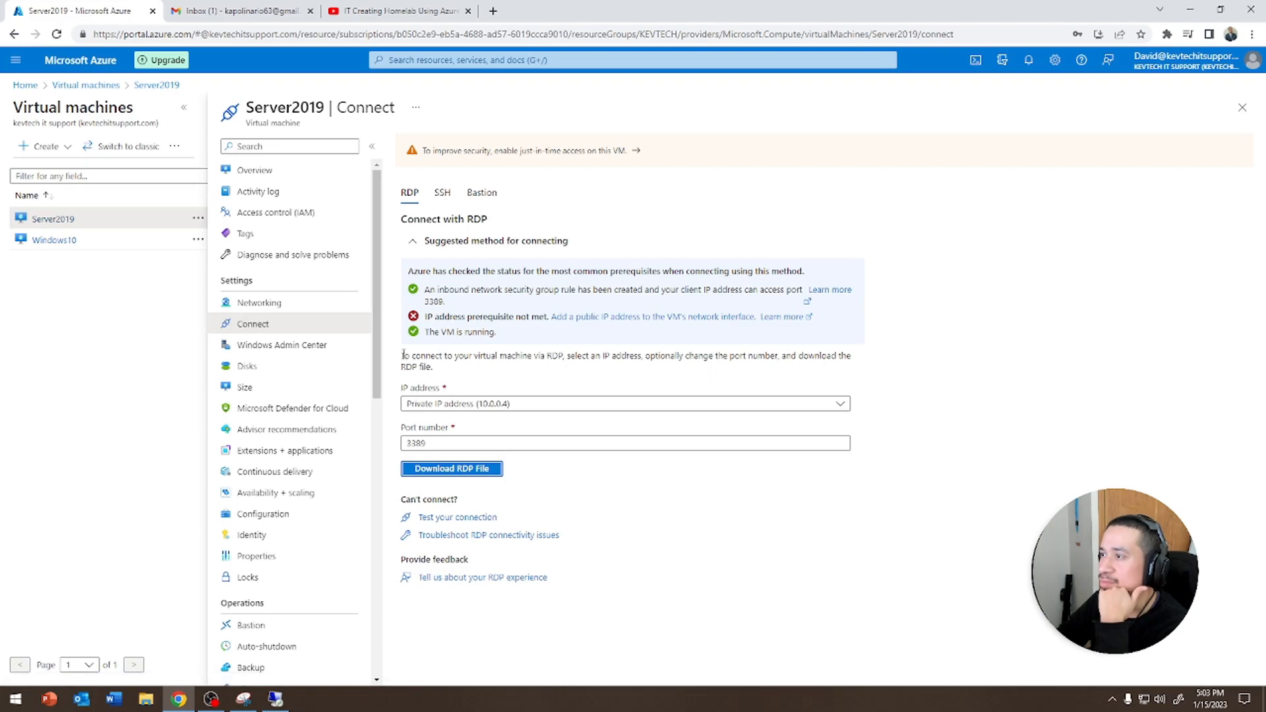
Check Server2019's activity log, then download its RDP file from the Connect page and launch the Remote Desktop connection
click(267, 191)
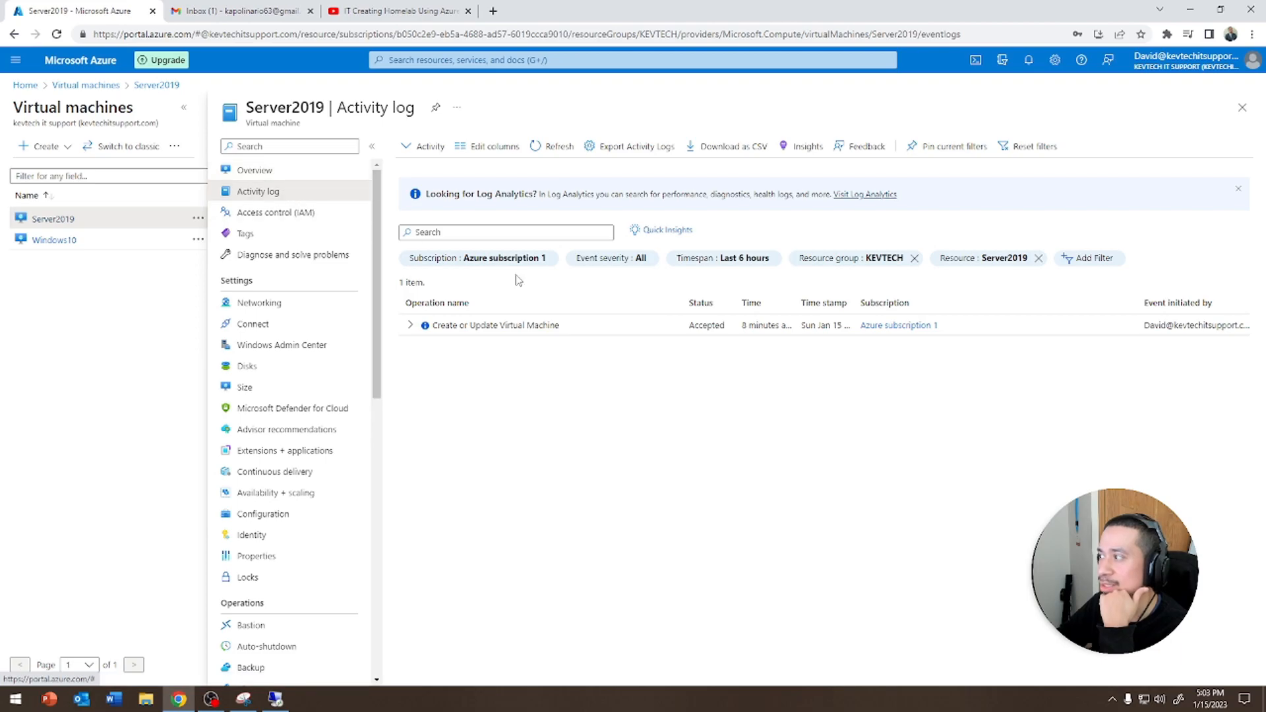
click(284, 170)
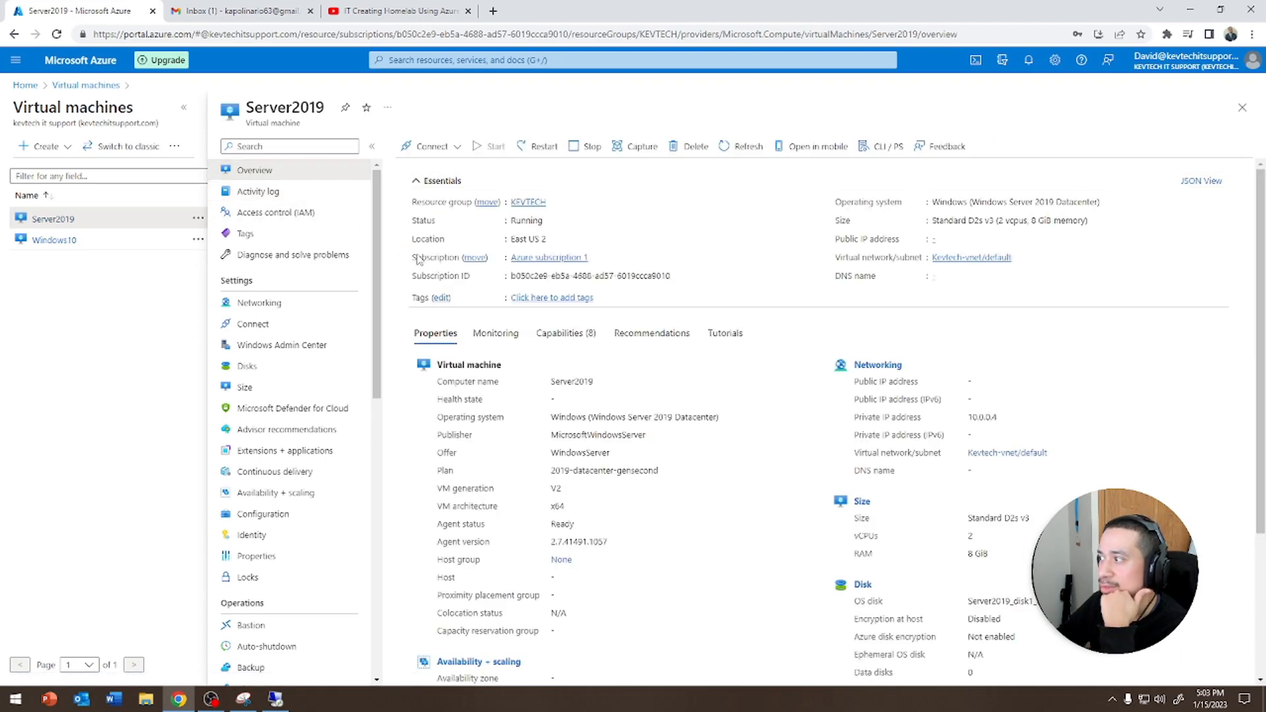
click(429, 146)
click(418, 167)
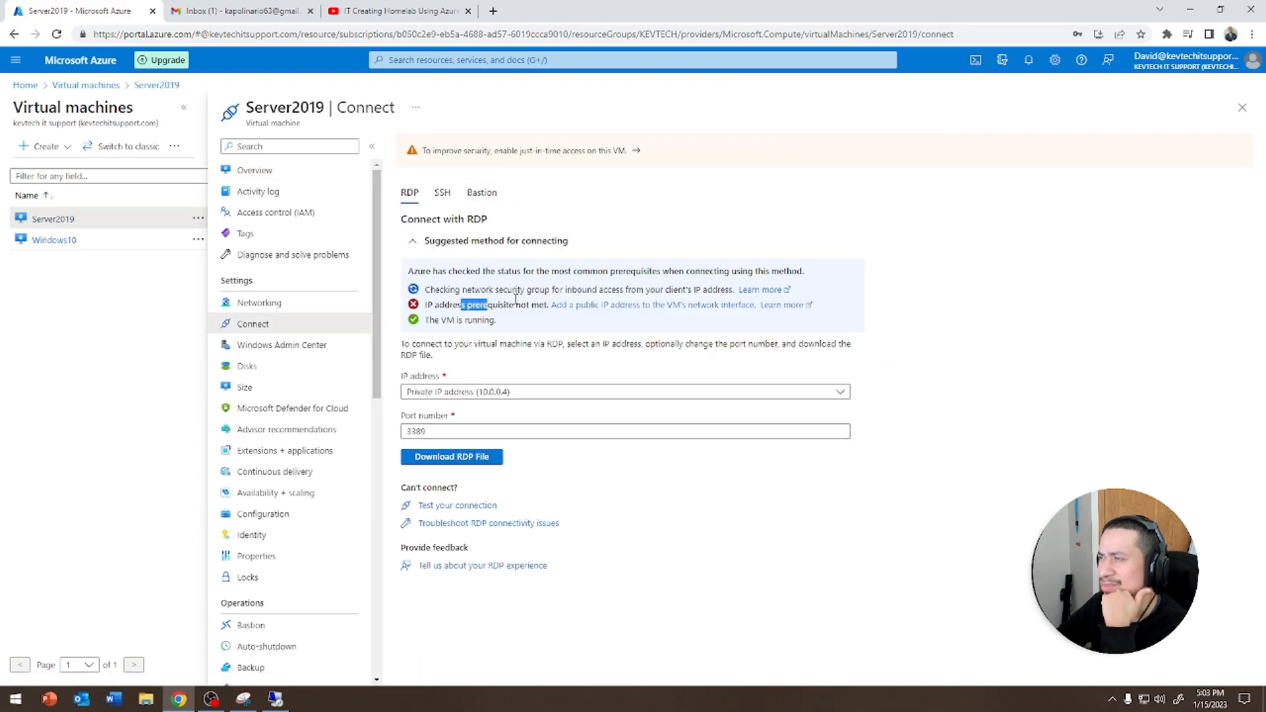
drag(489, 303, 614, 291)
click(449, 457)
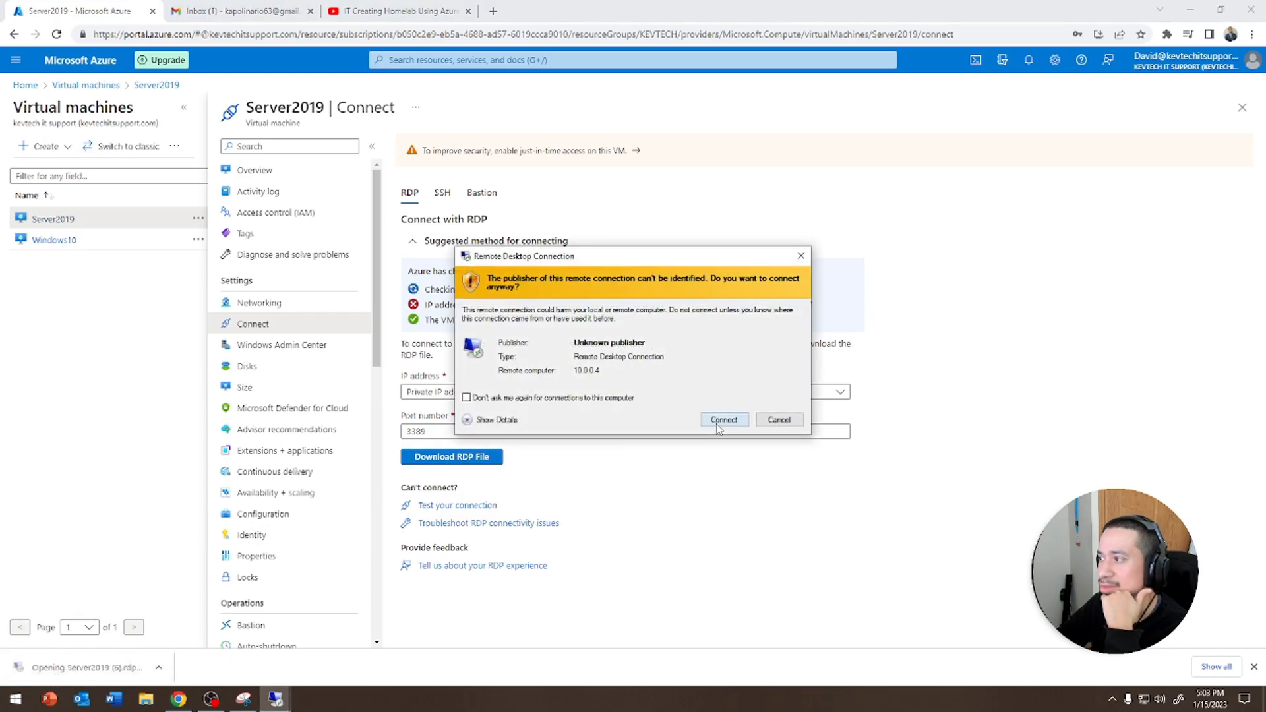
click(722, 418)
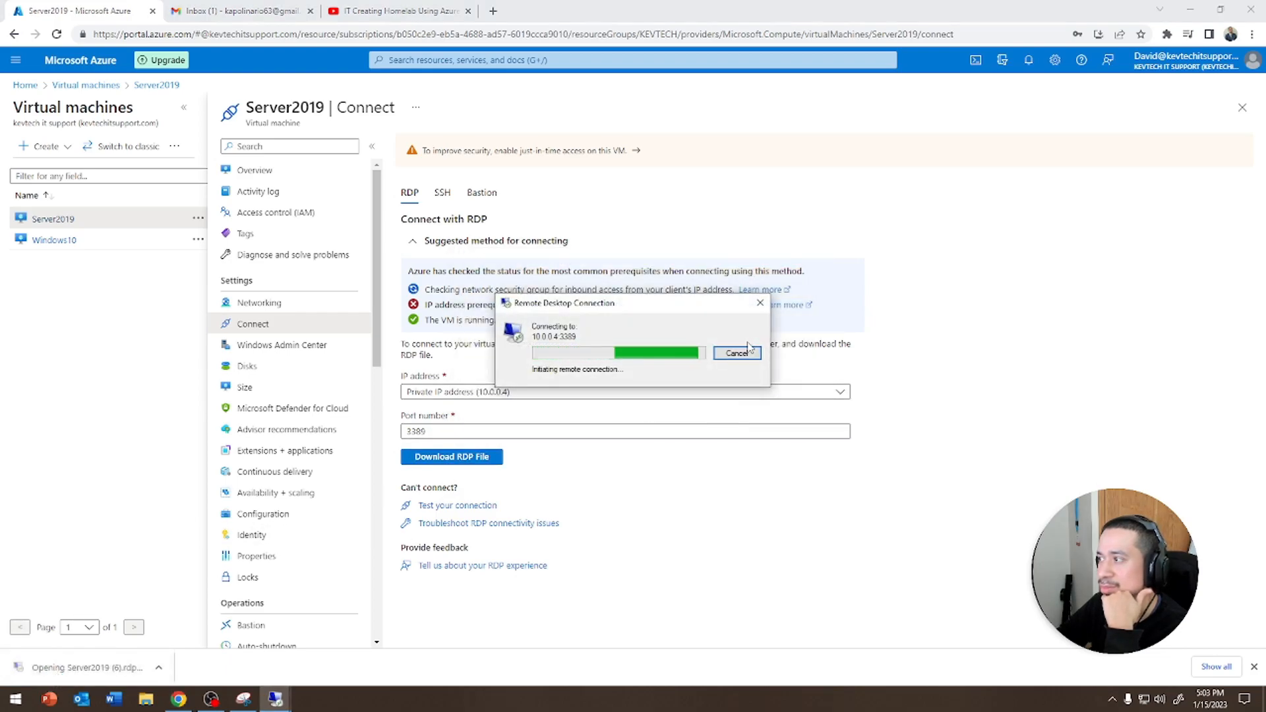
Restart the Server2019 virtual machine from its overview and follow the restart in the notifications
click(308, 173)
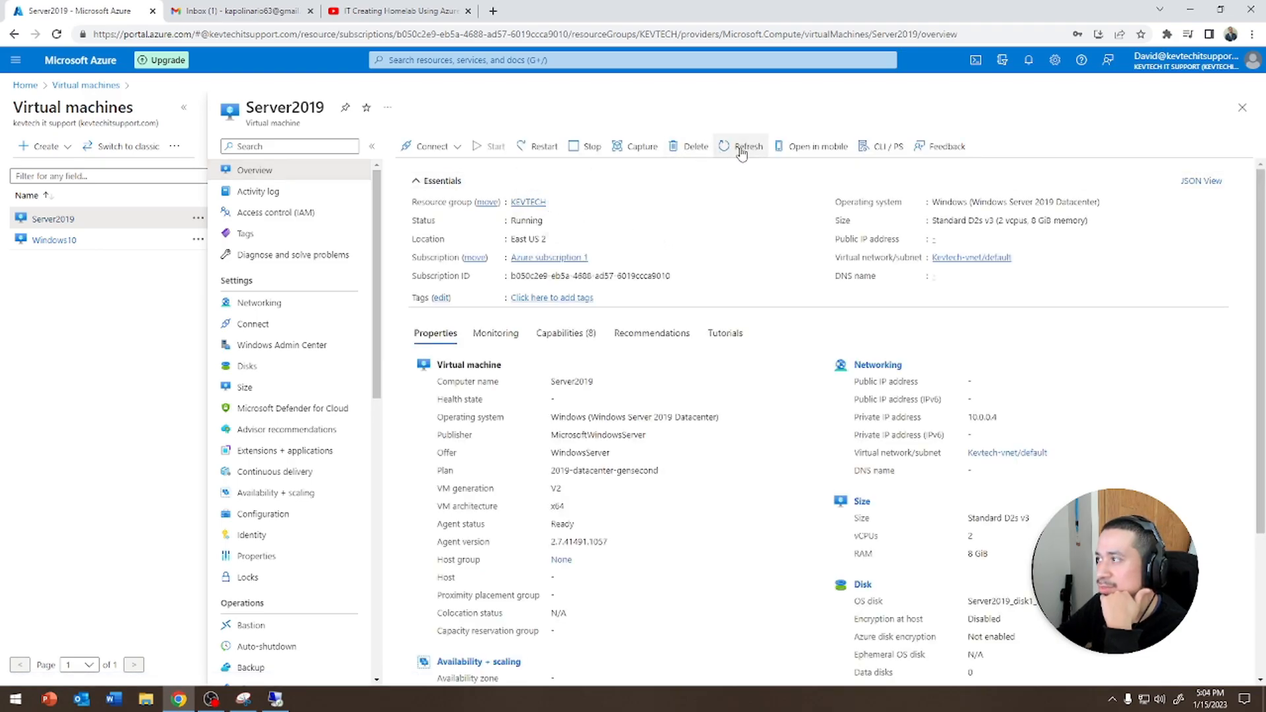
click(1028, 62)
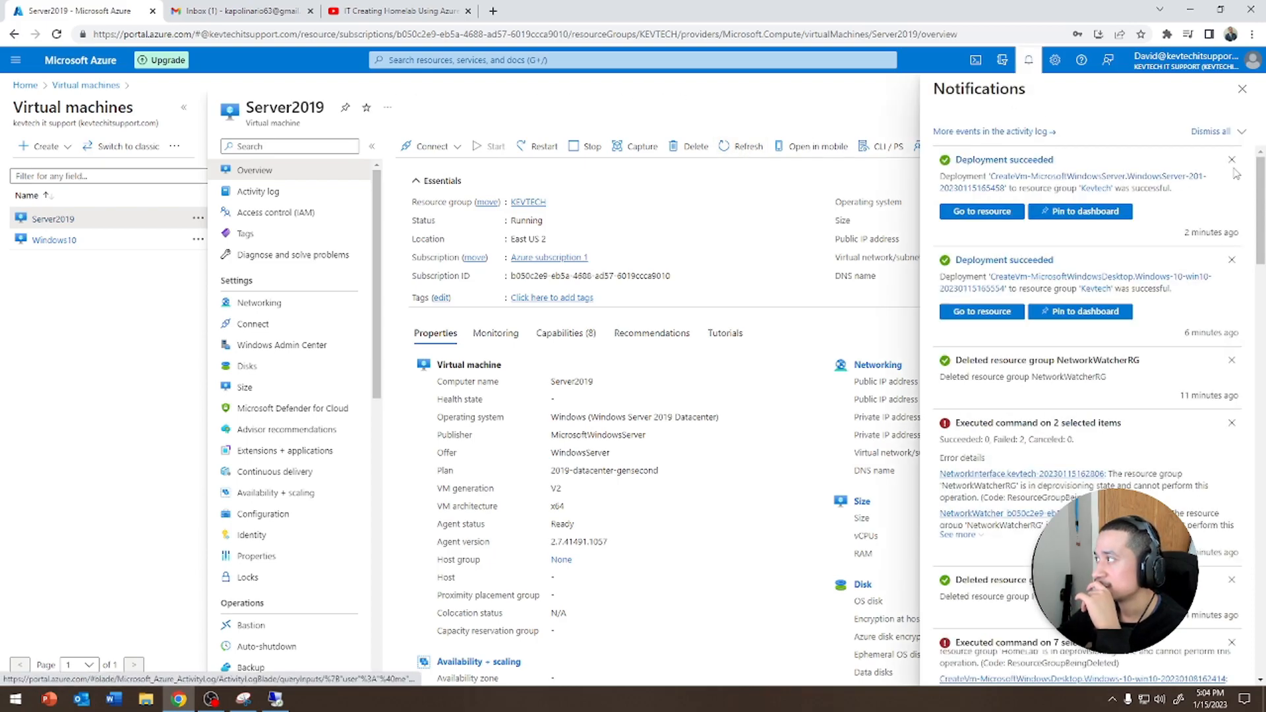
click(1243, 88)
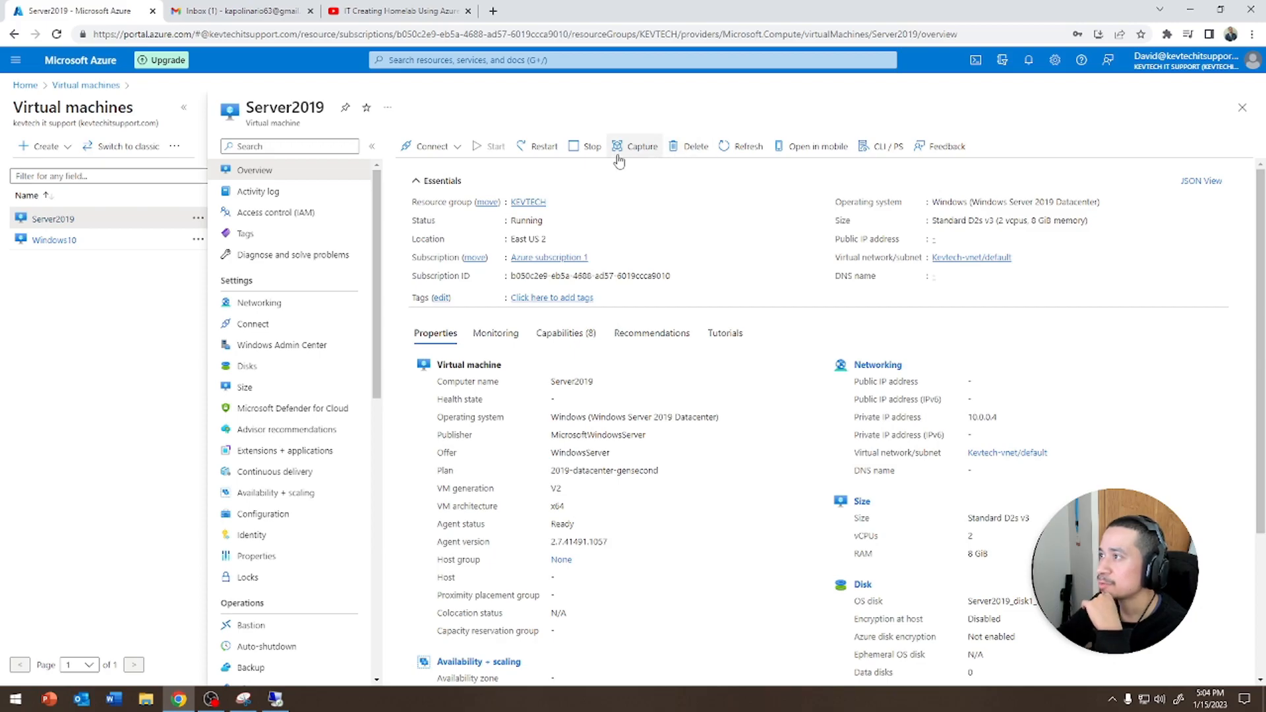
click(543, 147)
click(422, 217)
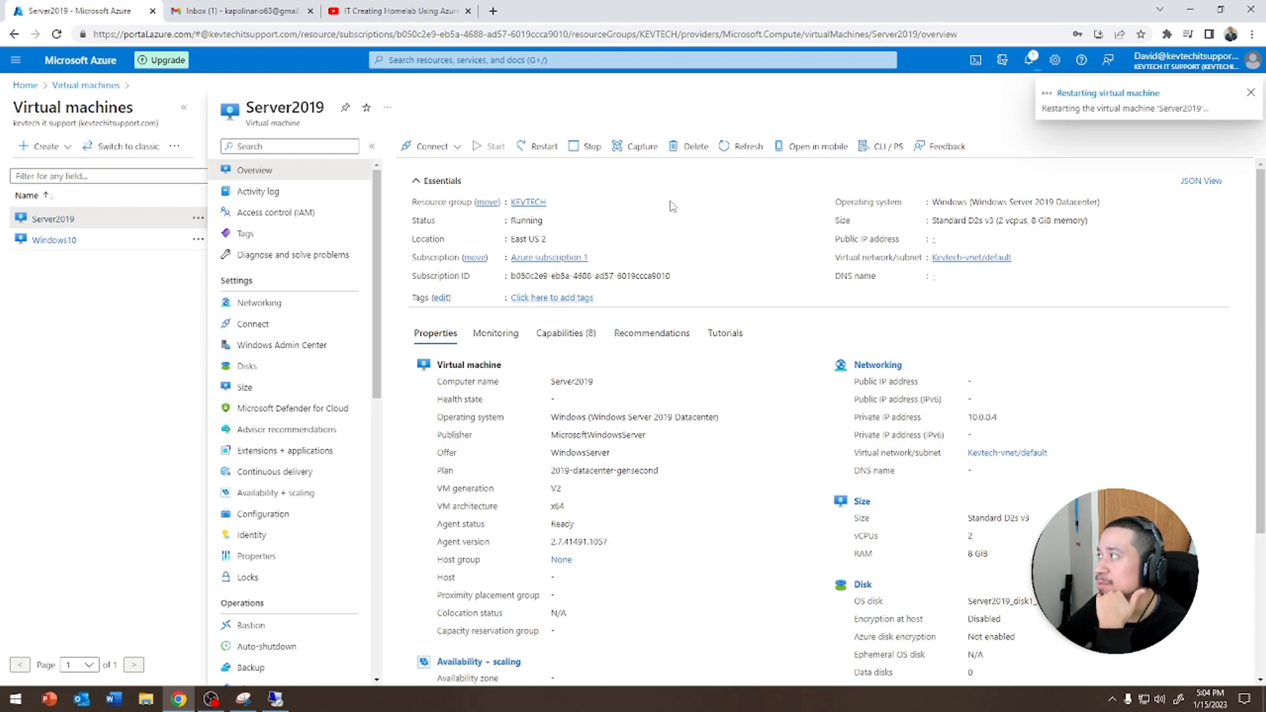
click(1031, 60)
click(1031, 59)
click(1031, 59)
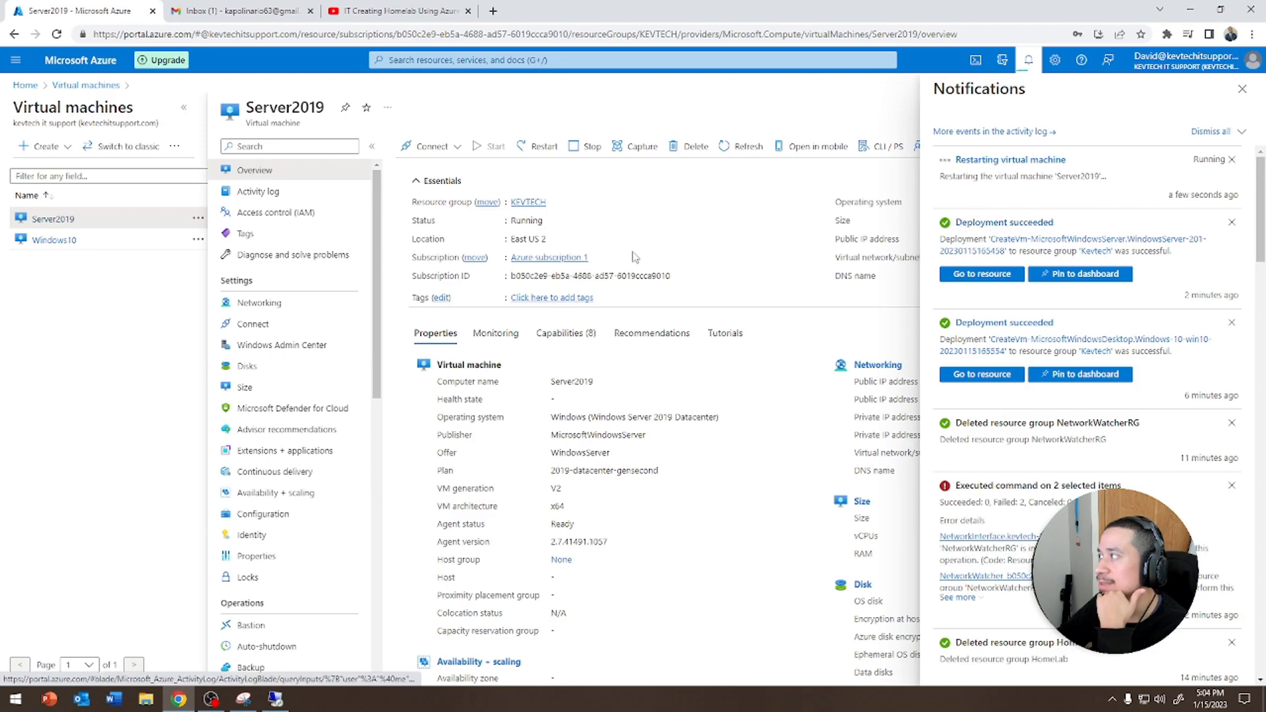
Check the update installation in the Windows10 remote session and minimize it
click(275, 699)
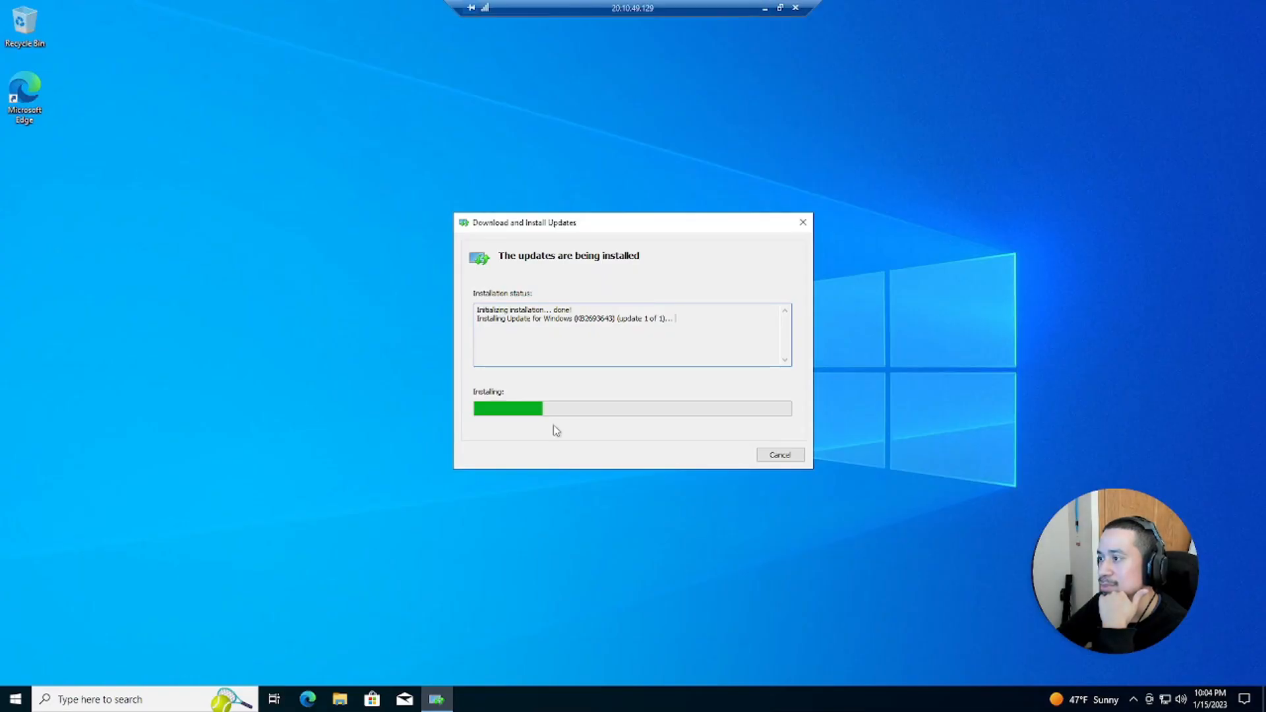
click(765, 9)
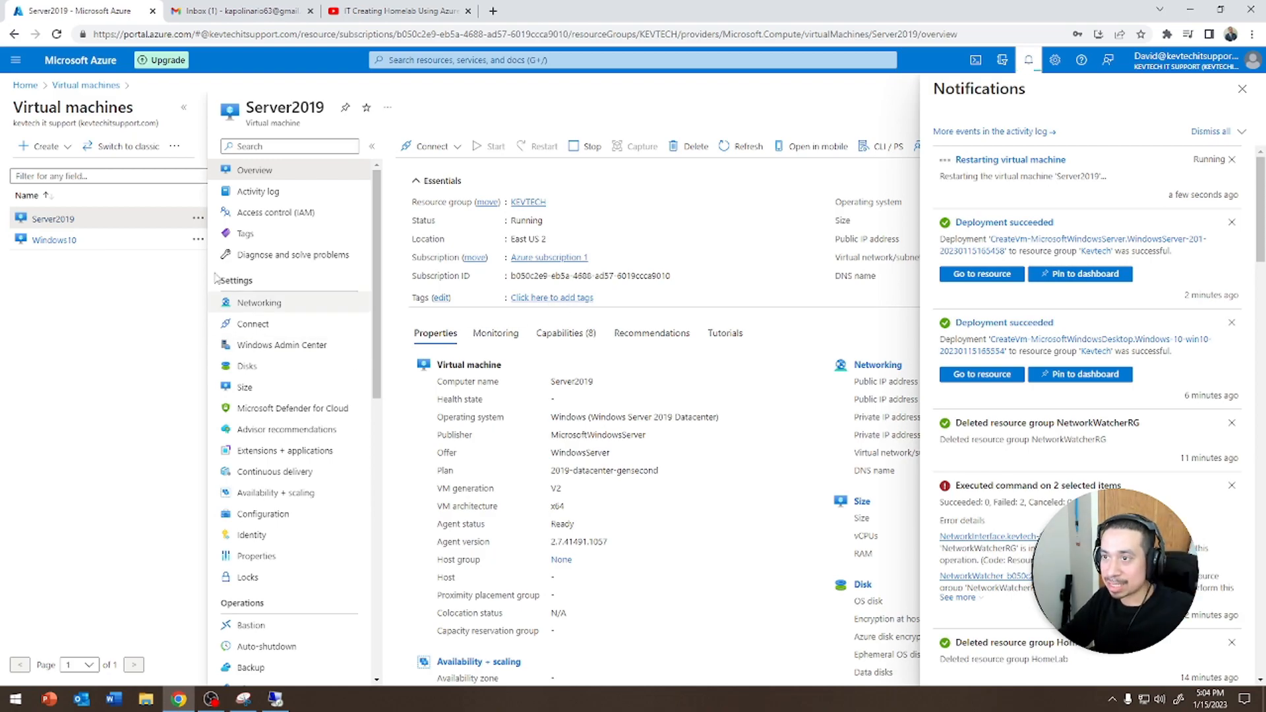
Compare the Networking pages of Server2019 and Windows10, returning to Server2019's overview
click(29, 86)
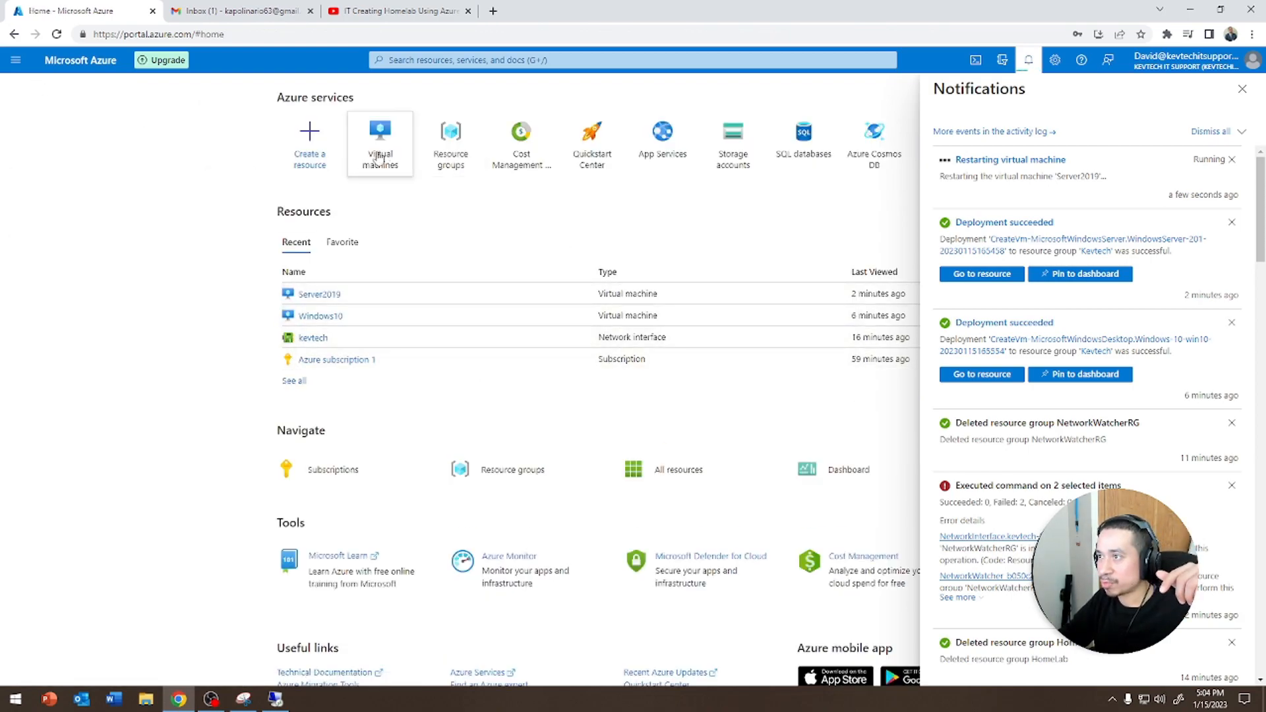
click(318, 294)
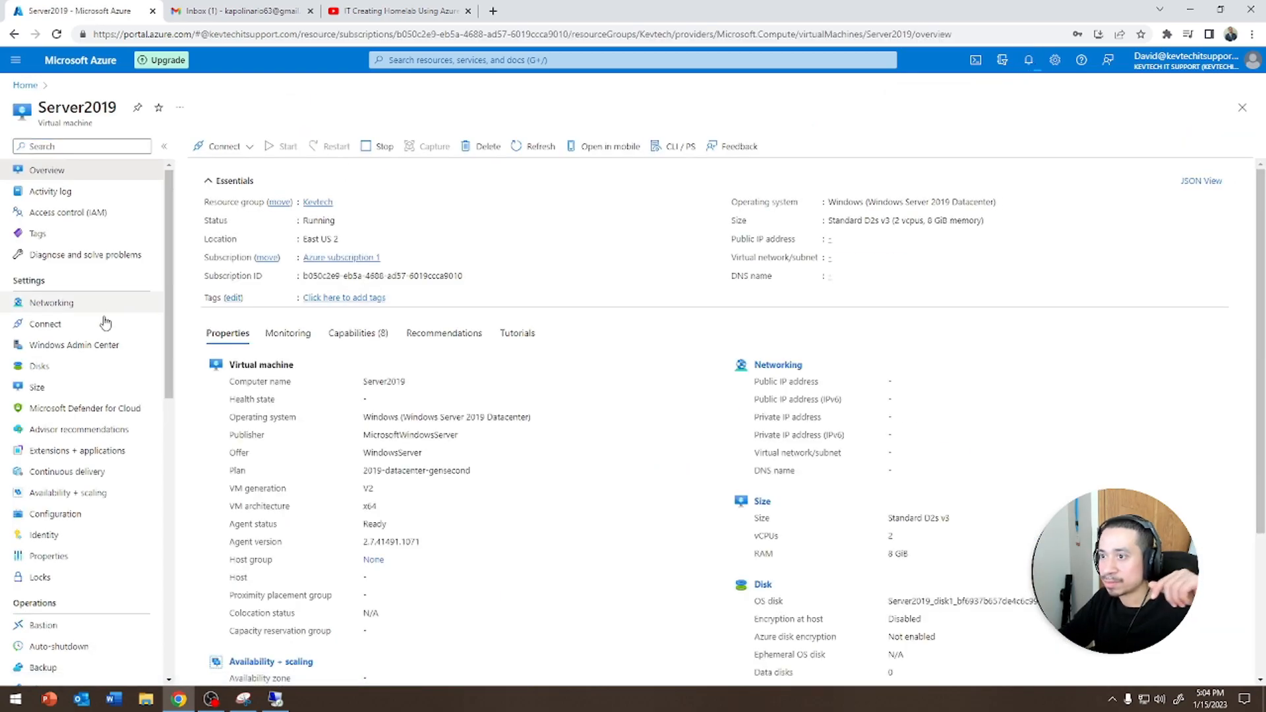
click(71, 303)
click(274, 213)
click(284, 211)
click(75, 85)
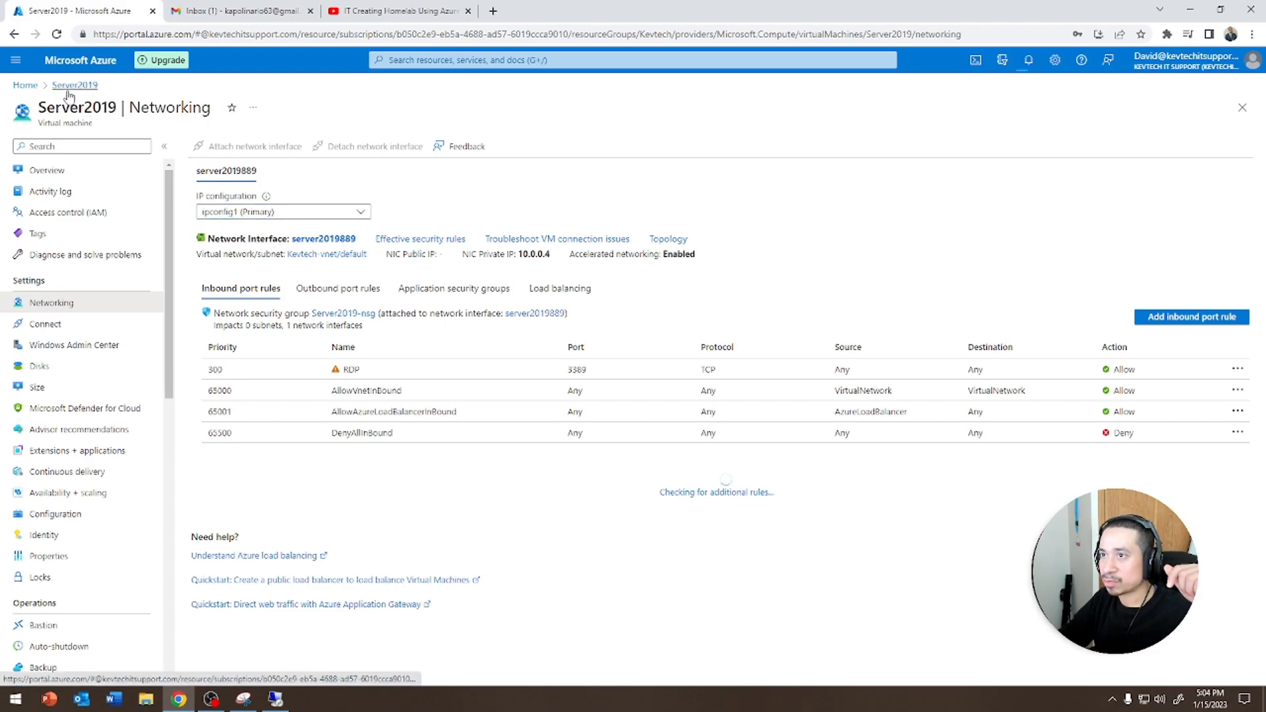
click(27, 85)
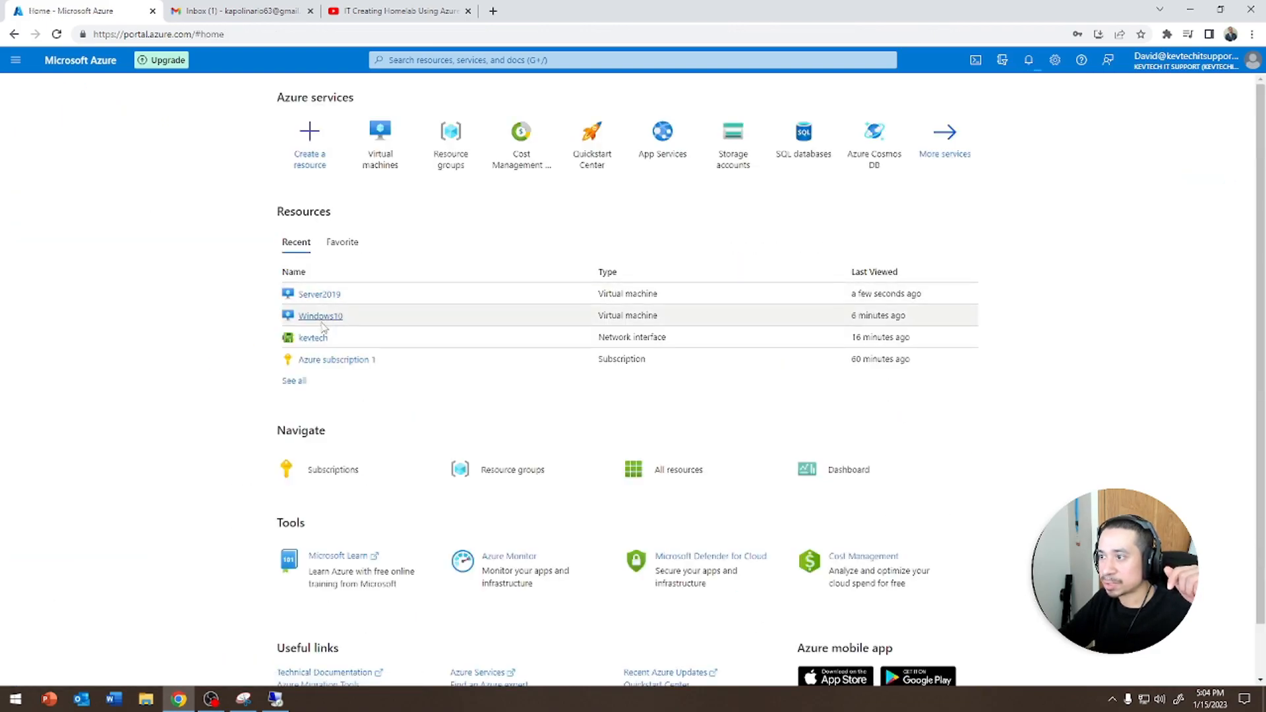
click(319, 315)
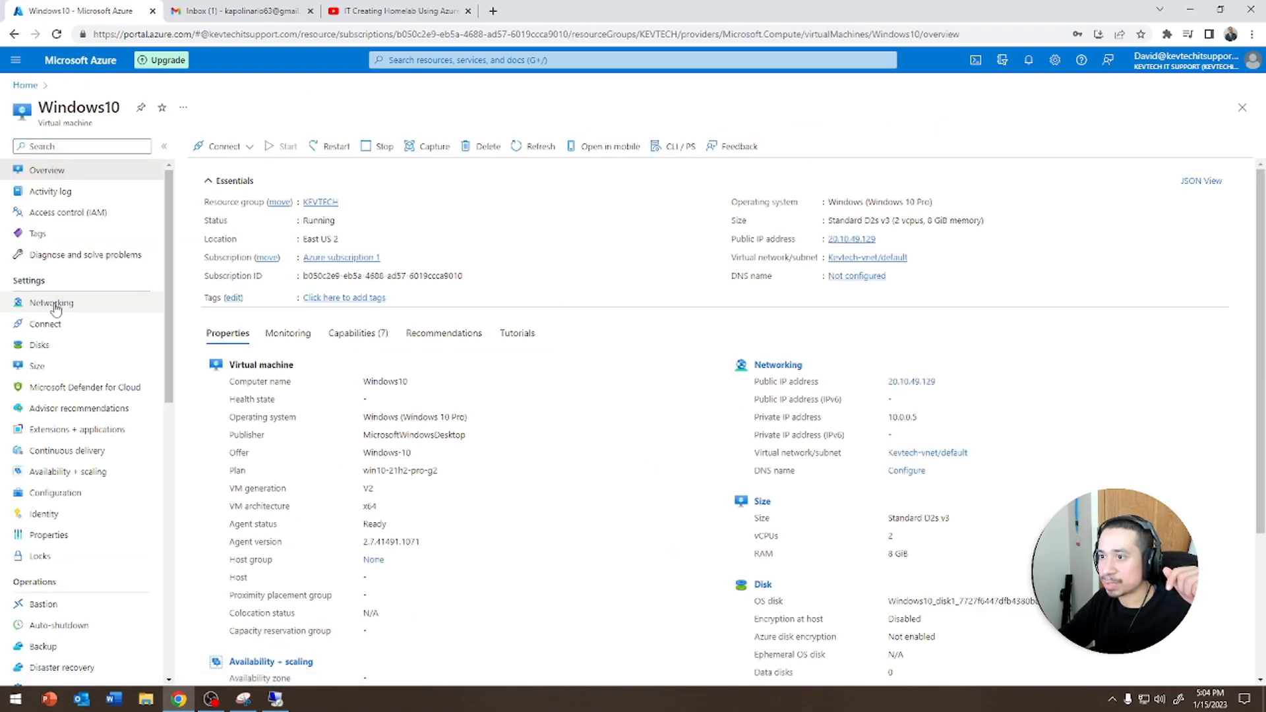
click(64, 302)
click(291, 211)
click(293, 212)
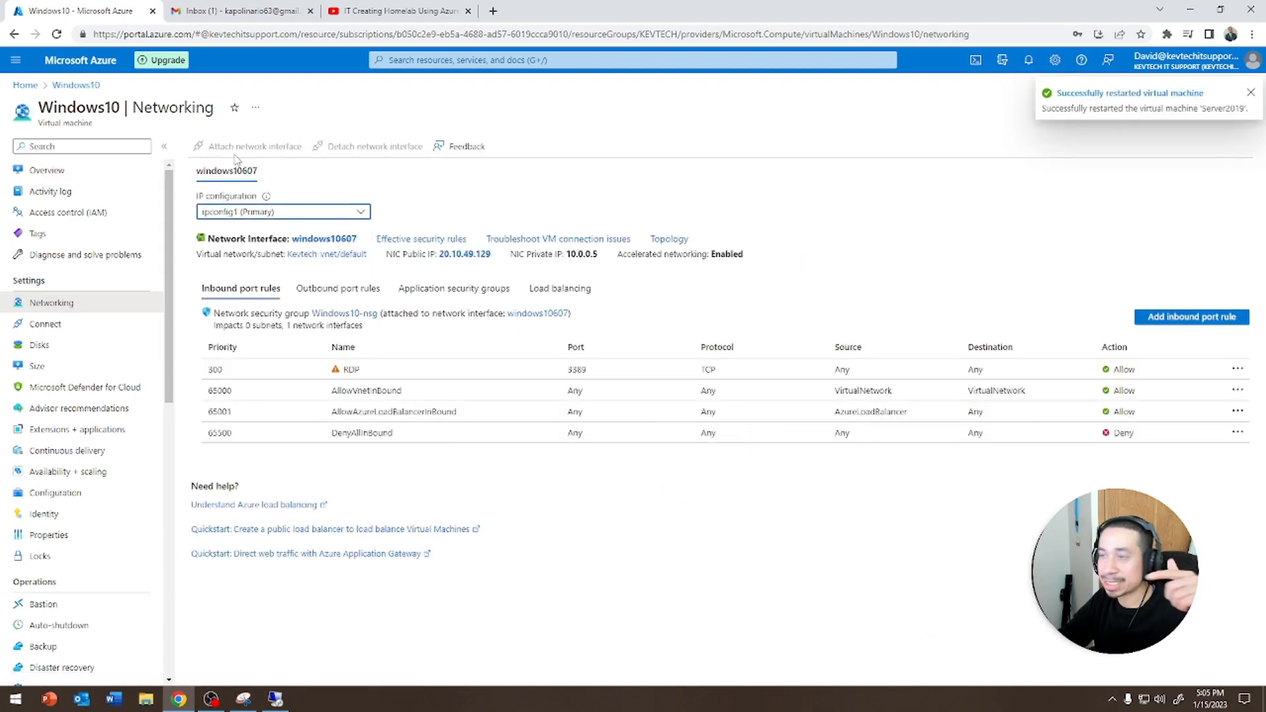
click(33, 85)
click(317, 316)
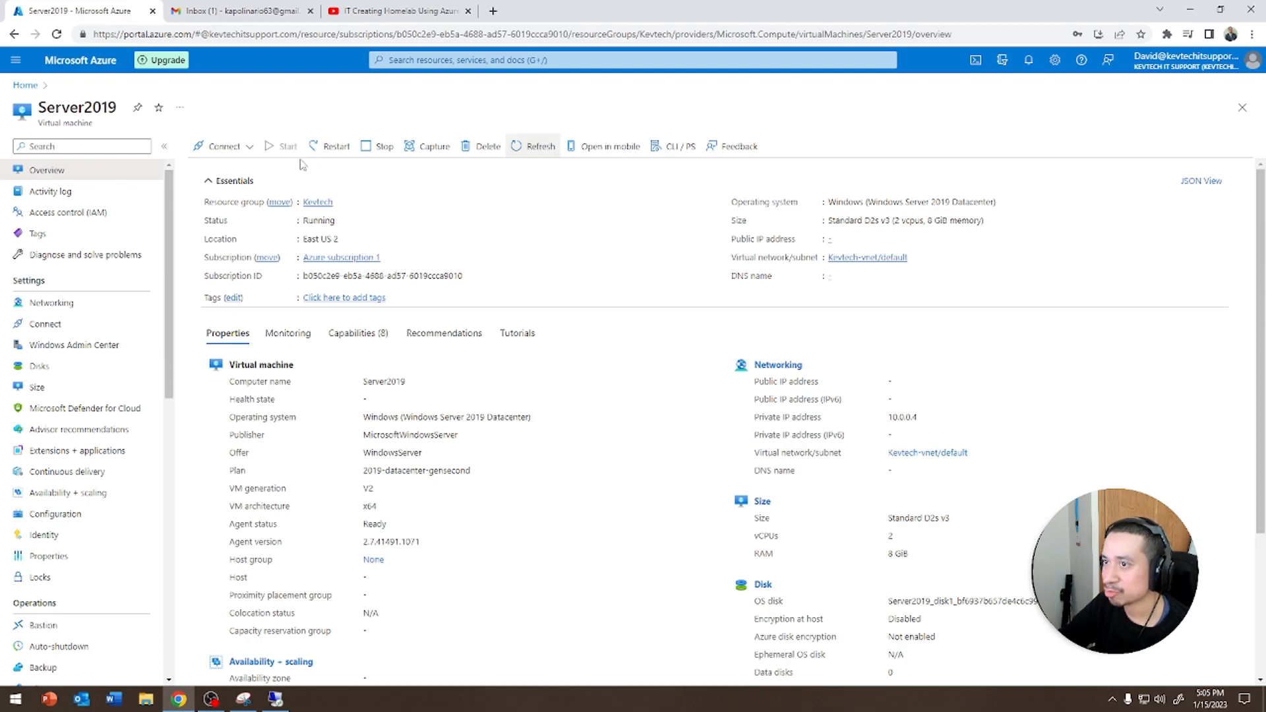
Download Server2019's RDP file again, launch the connection and cancel the connection attempt
click(228, 146)
click(234, 170)
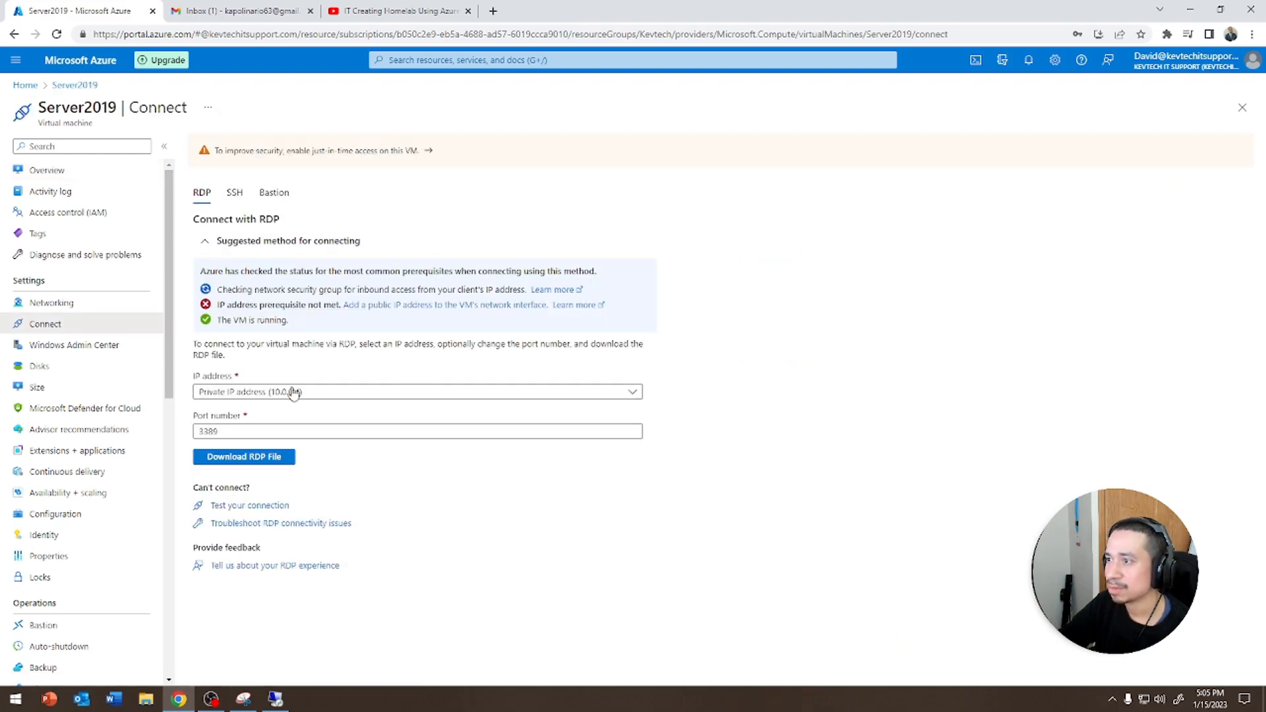
click(228, 460)
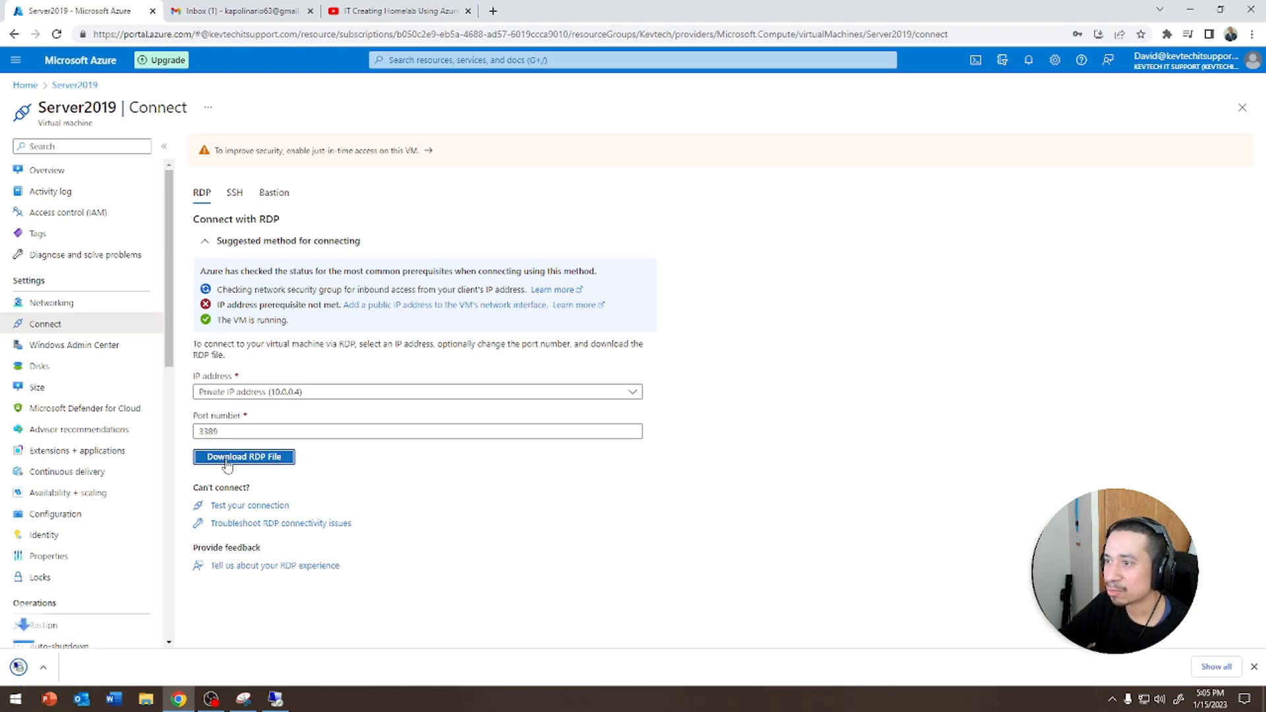
click(66, 667)
click(706, 421)
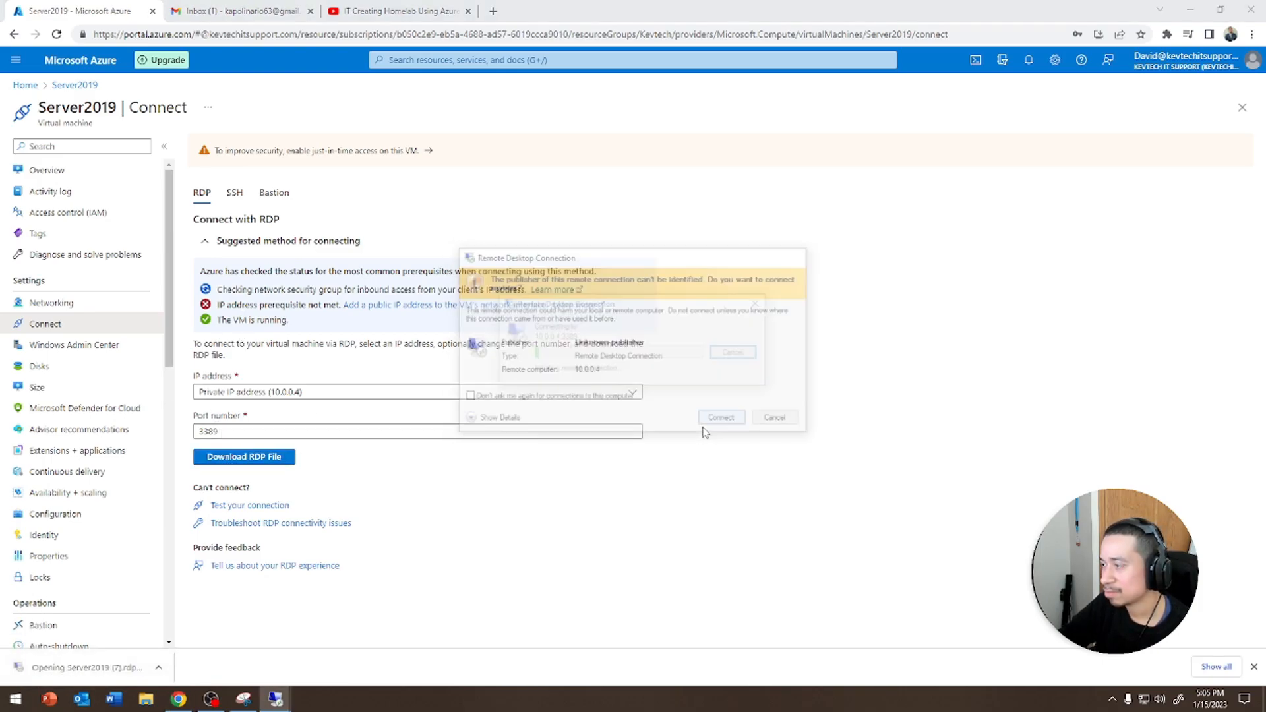
click(737, 354)
Close the completed update installation dialog in the Windows10 remote session
click(46, 170)
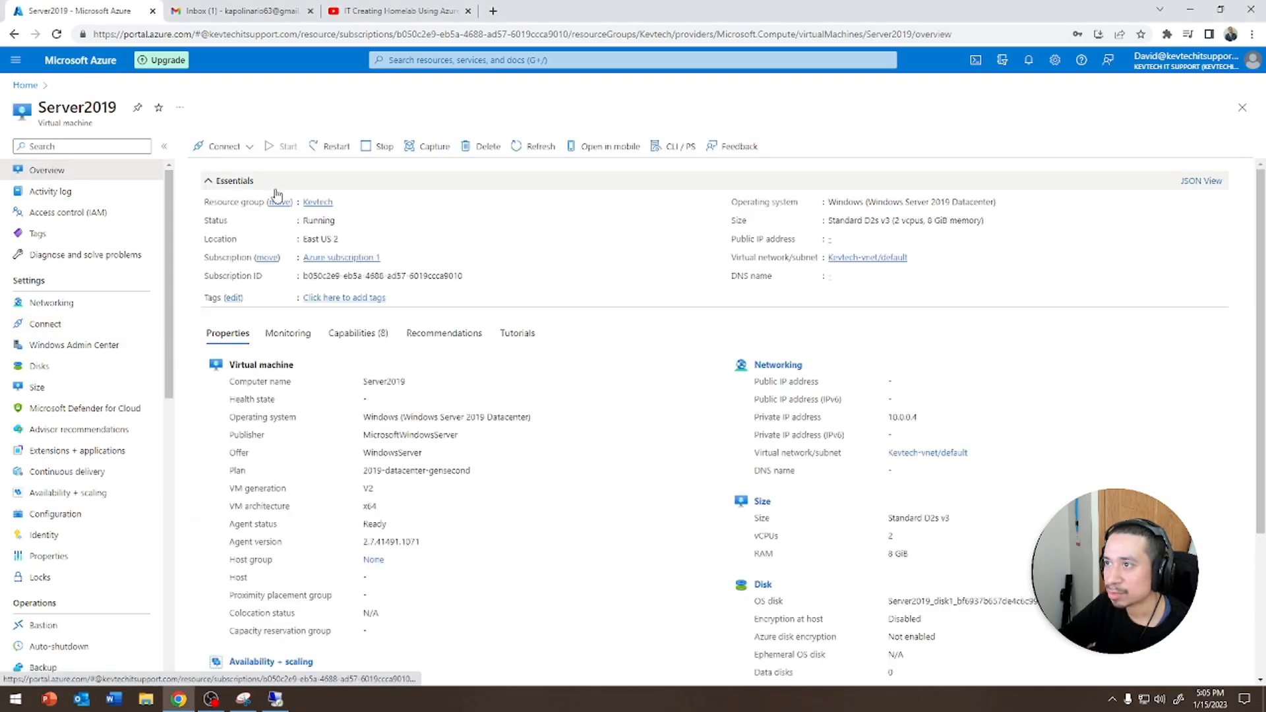
click(276, 700)
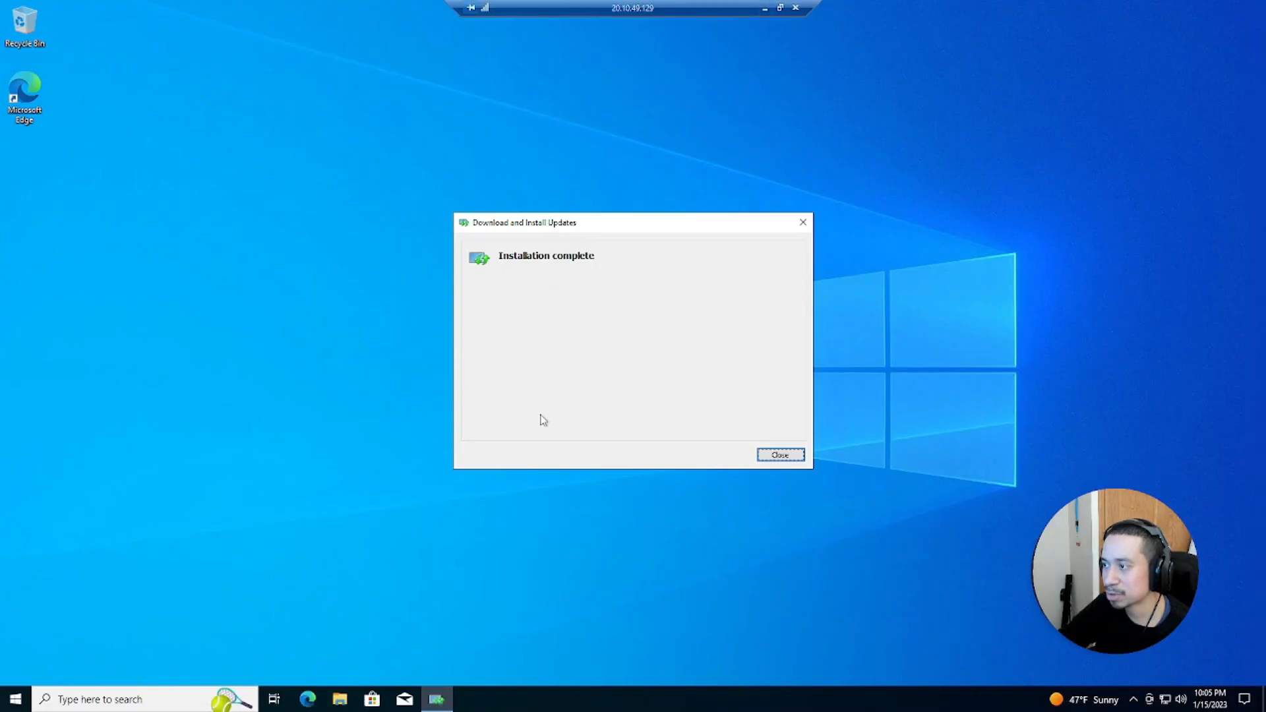
click(780, 452)
Open Active Directory Users and Computers from Windows Administrative Tools in the Start menu
click(6, 704)
scroll(85, 449, down, 10)
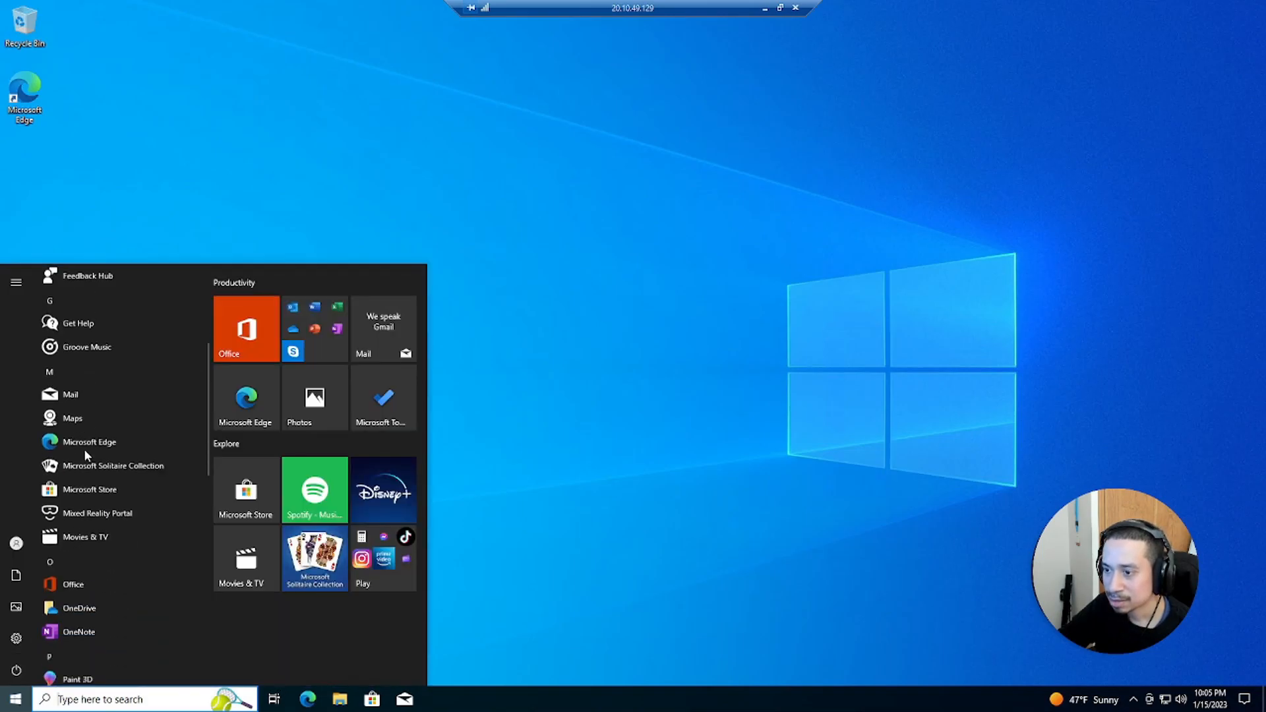
scroll(105, 435, down, 3)
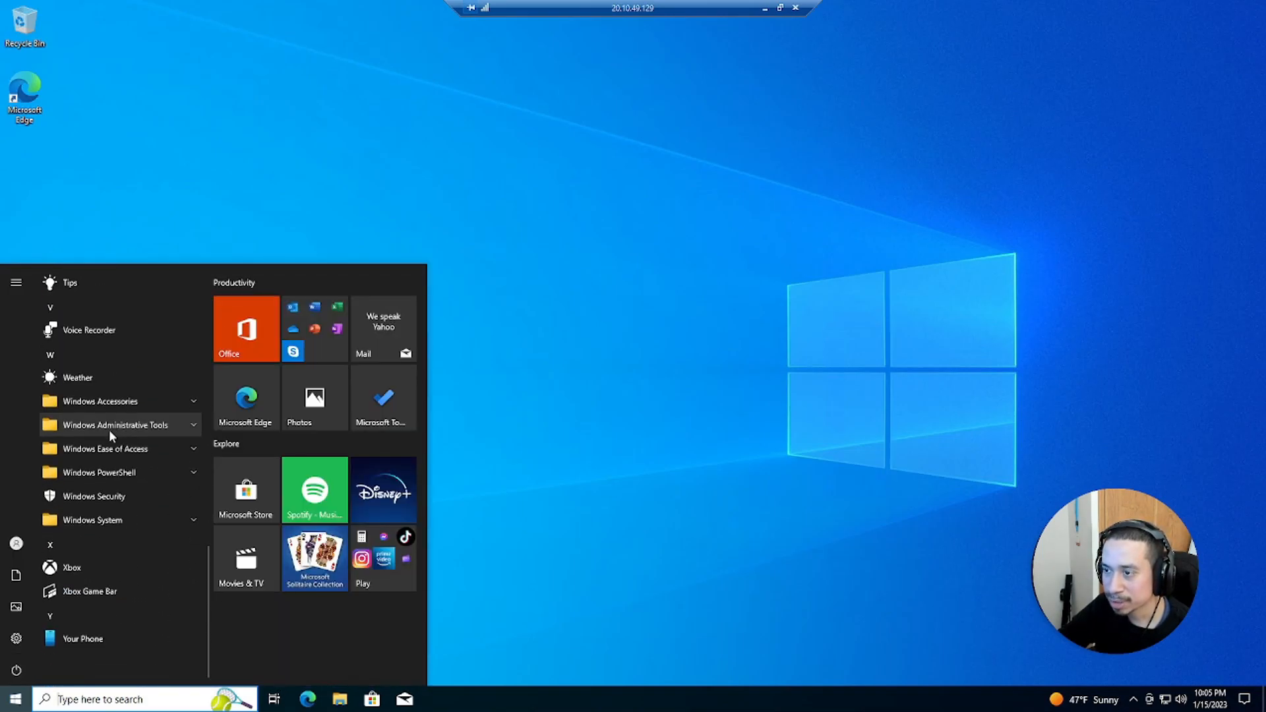
click(109, 429)
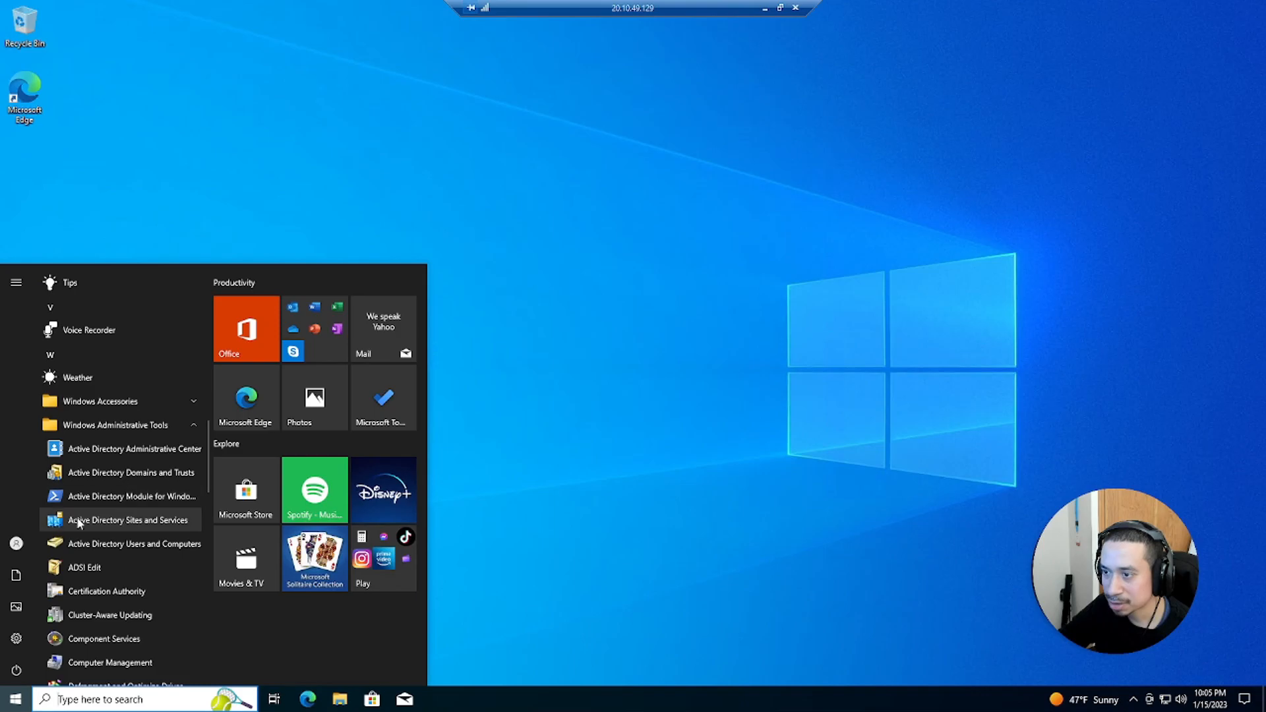
click(83, 543)
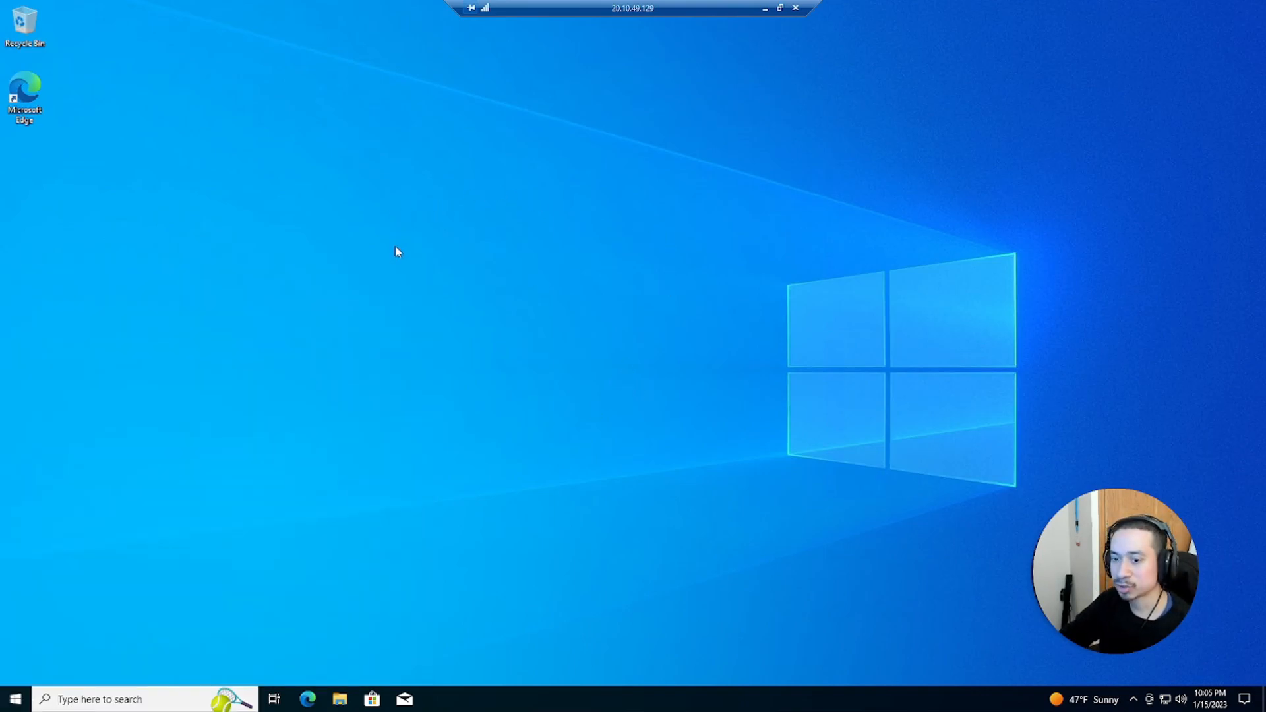
Open the date and time settings from the taskbar and sync the clock now
right_click(1209, 686)
right_click(1201, 699)
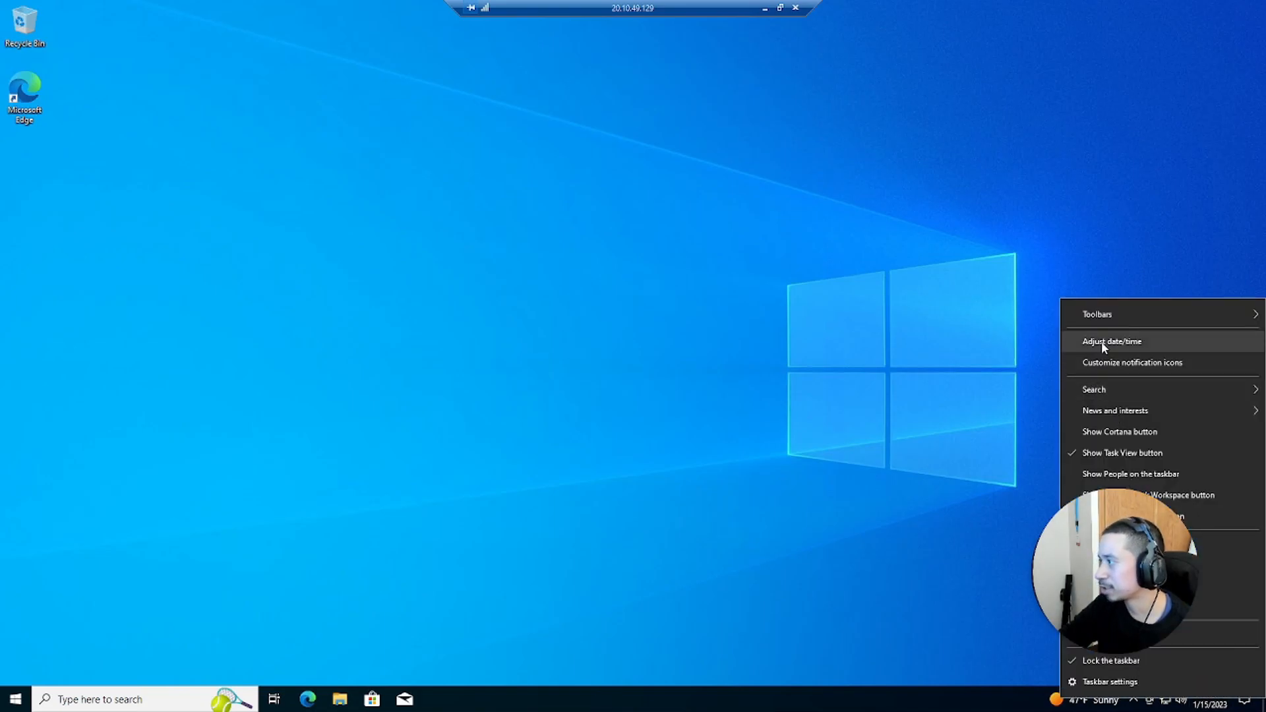
click(1101, 341)
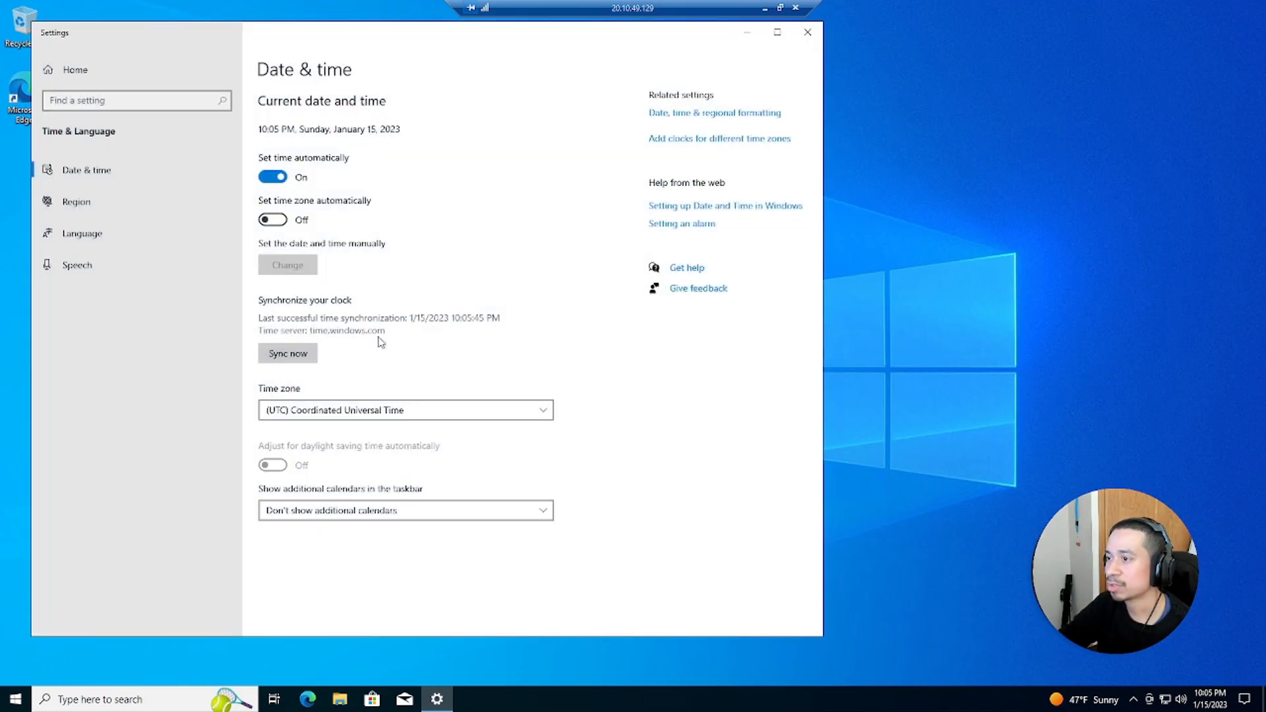
click(306, 356)
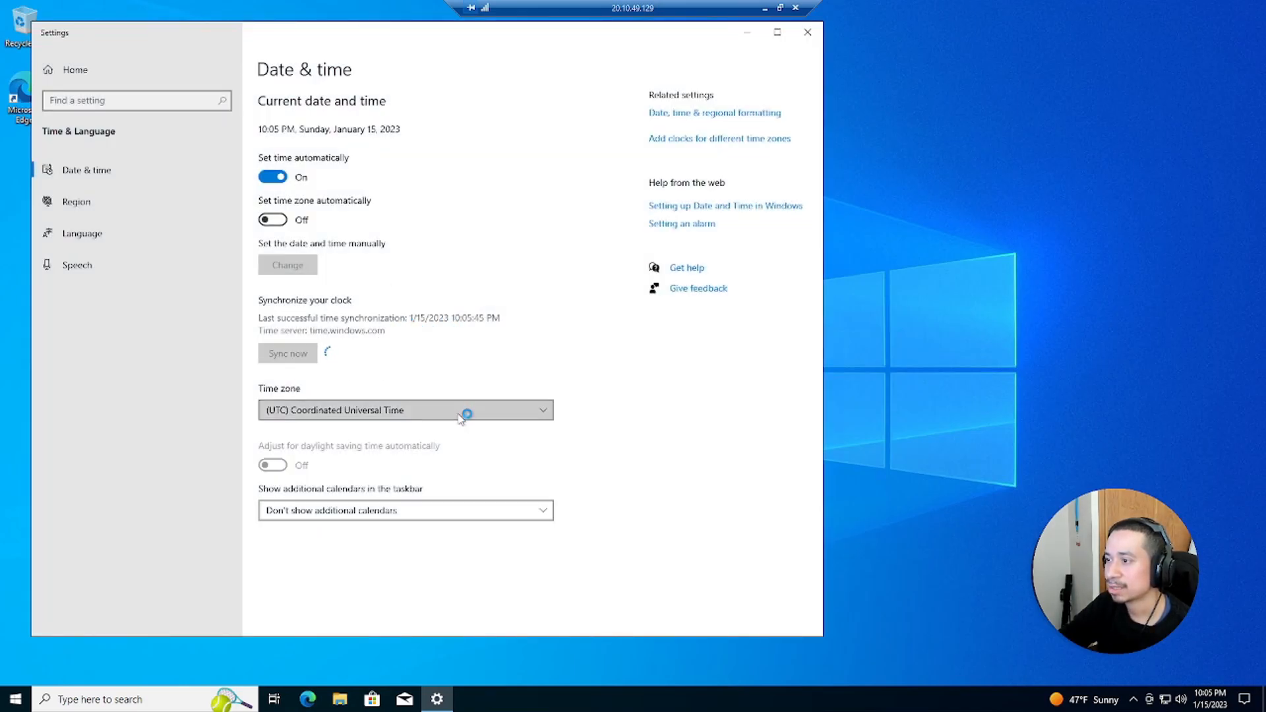
Set the time zone to (UTC-05:00) Eastern Time (US & Canada) and close Settings
click(465, 412)
scroll(434, 381, up, 10)
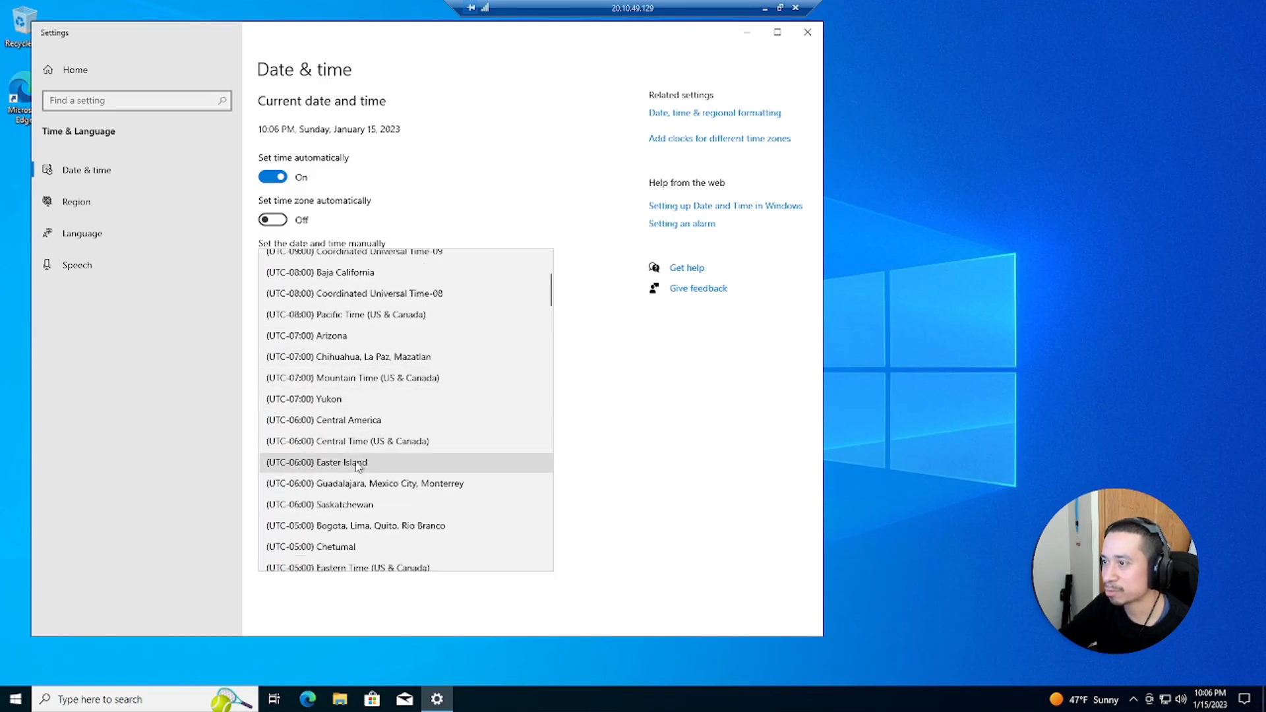
scroll(358, 466, up, 2)
scroll(381, 431, up, 1)
scroll(422, 422, down, 3)
scroll(399, 406, down, 1)
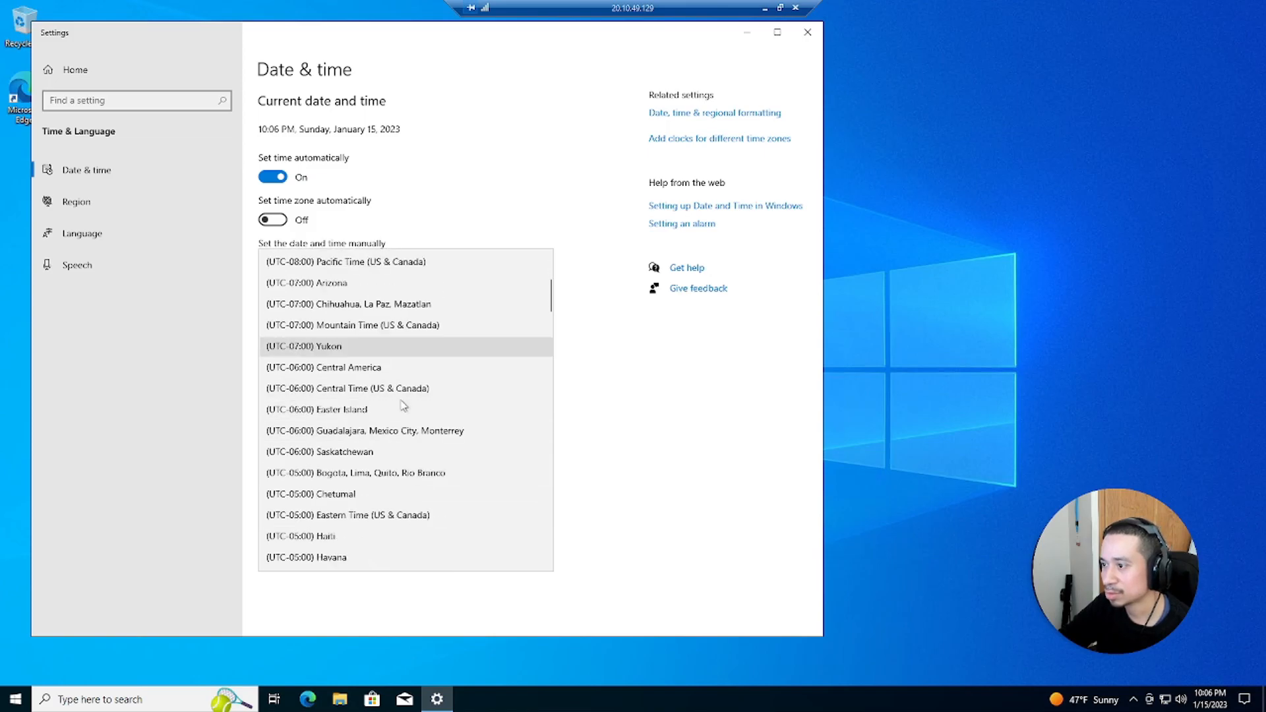
click(389, 515)
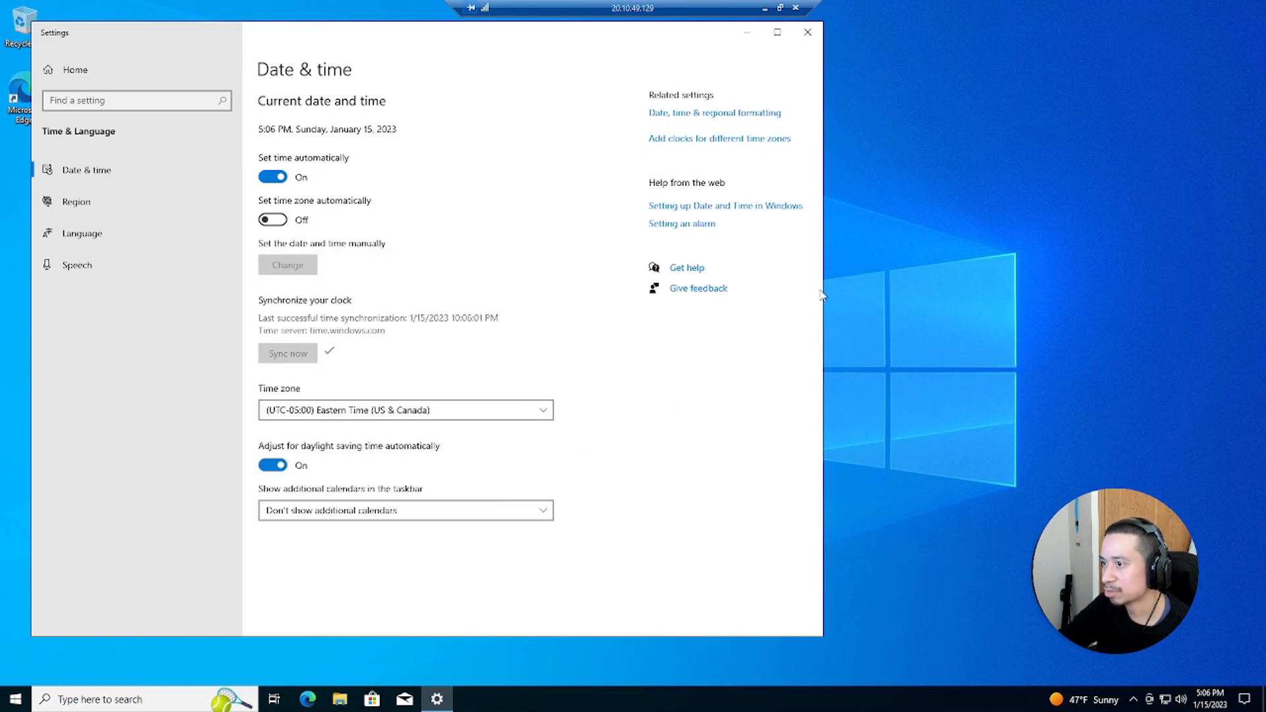
click(807, 31)
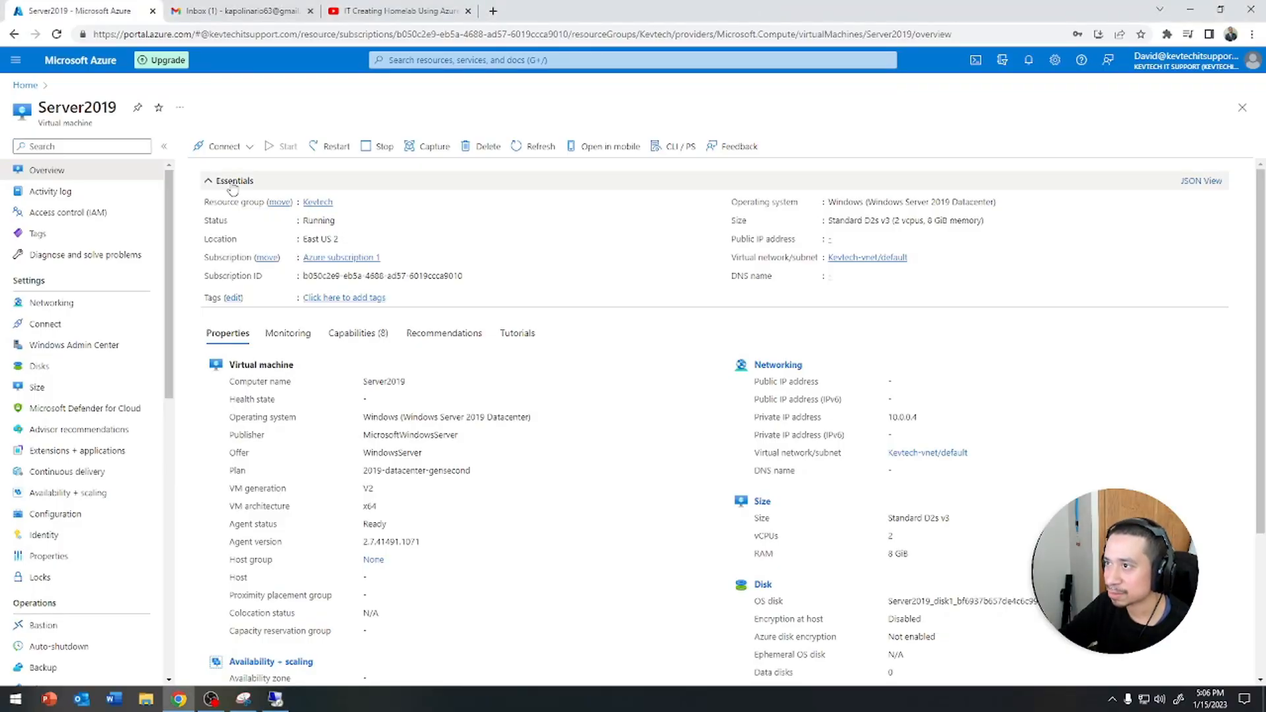
Download the Server2019 RDP file and start a remote connection to it, then cancel the connection attempt
click(223, 146)
click(224, 164)
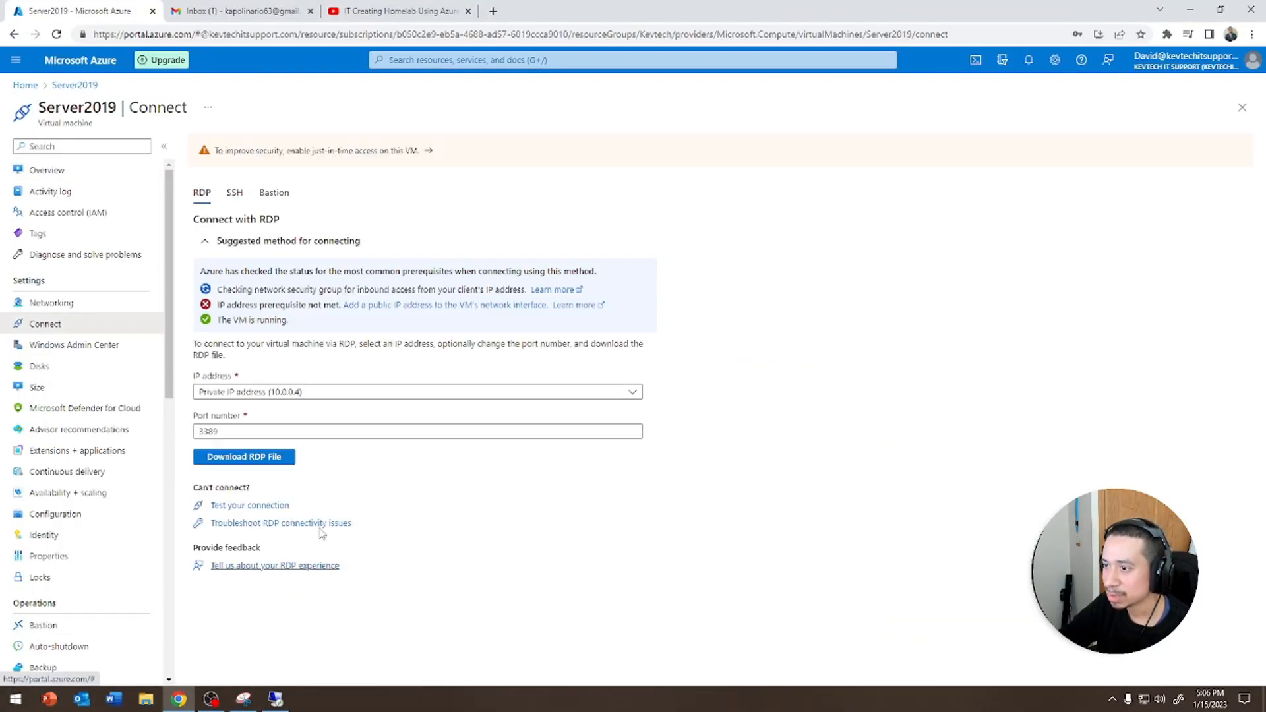
click(234, 461)
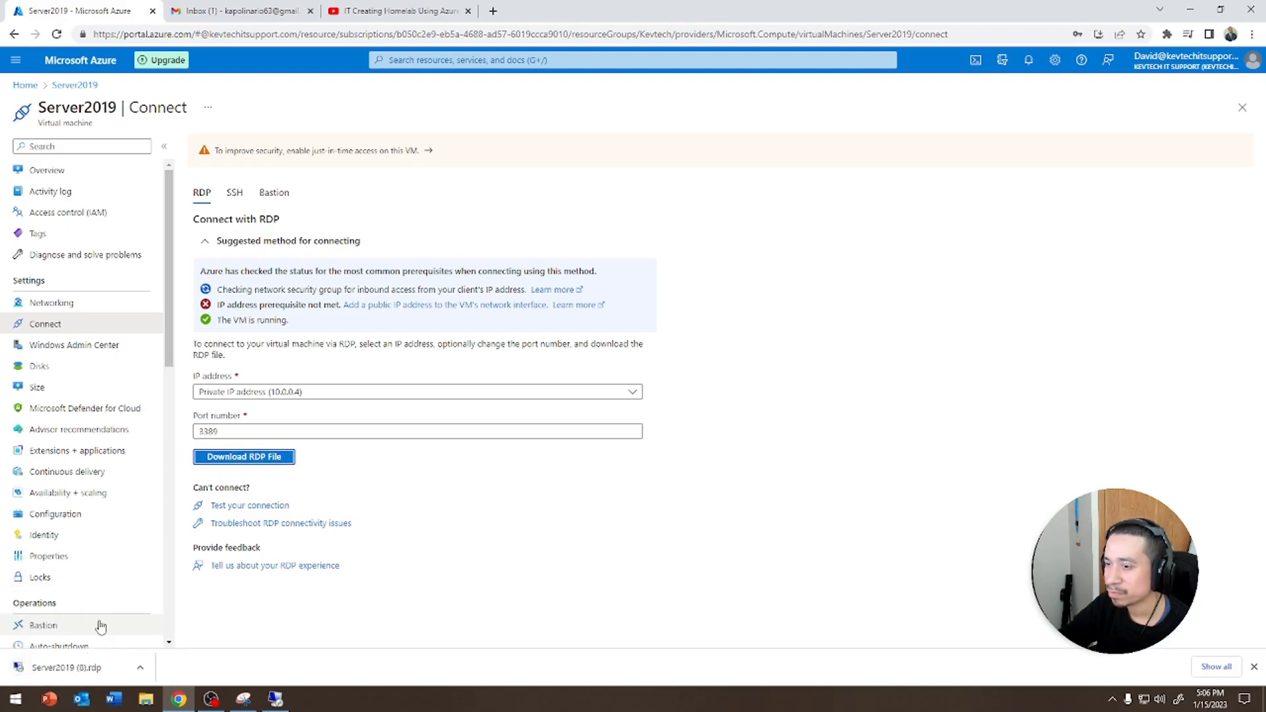
click(725, 420)
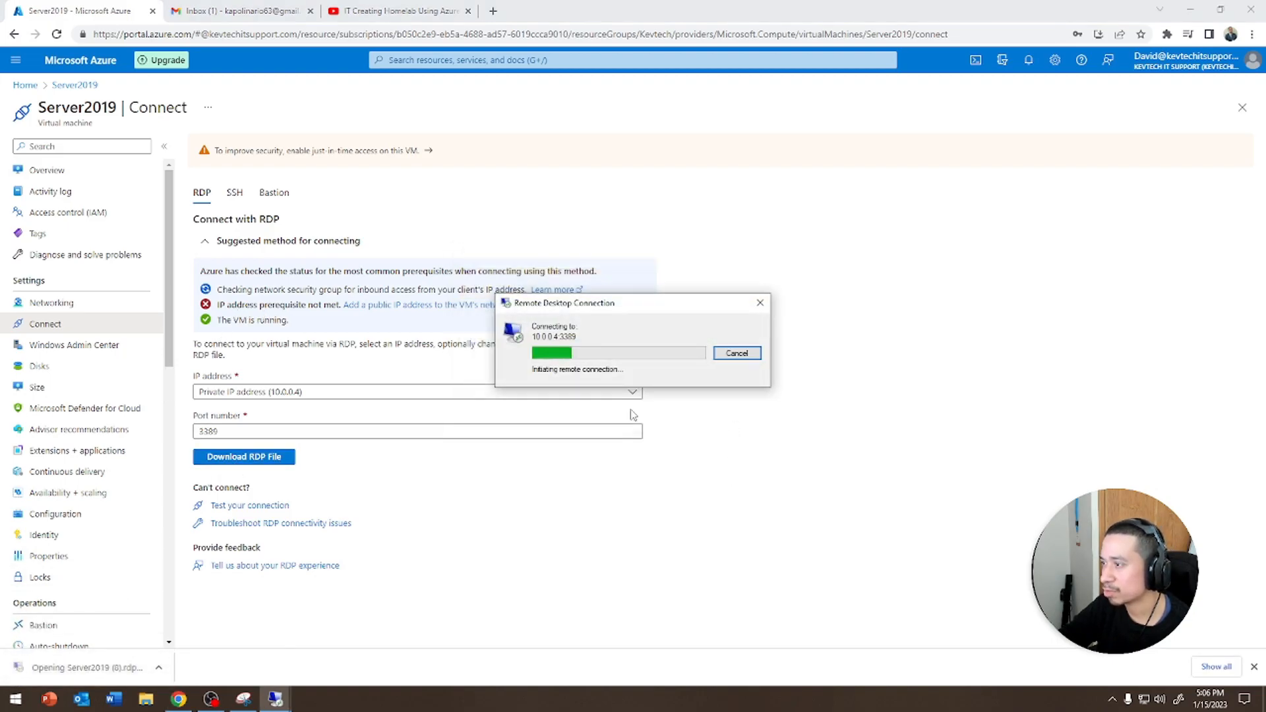
click(740, 357)
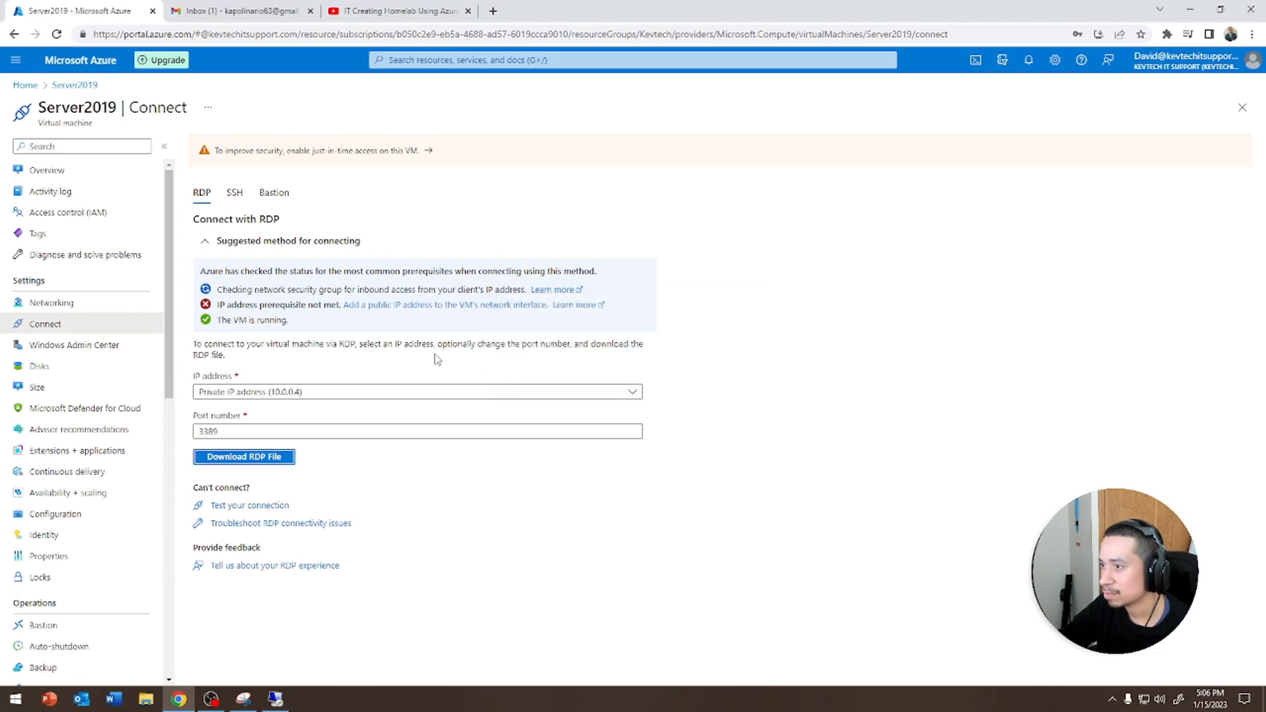
Open the Server2019 network interface and set its accelerated networking to Automatic (recommended), saving the change
click(401, 317)
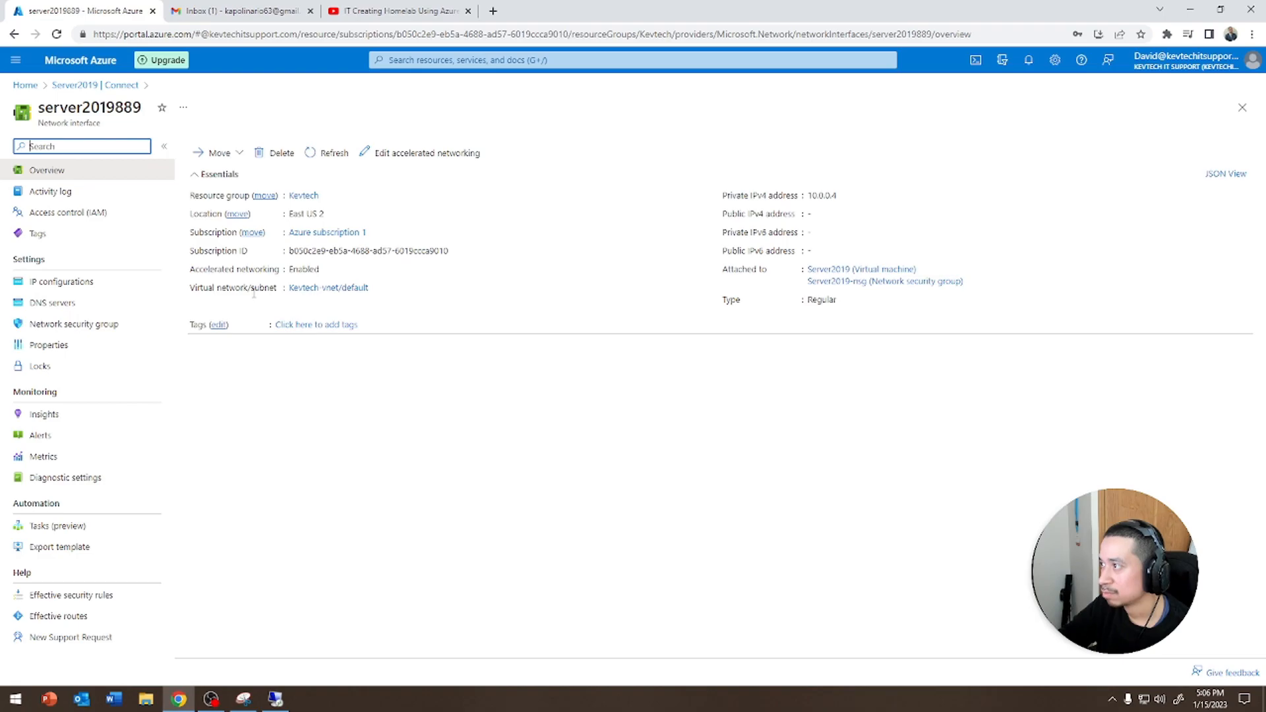
click(314, 157)
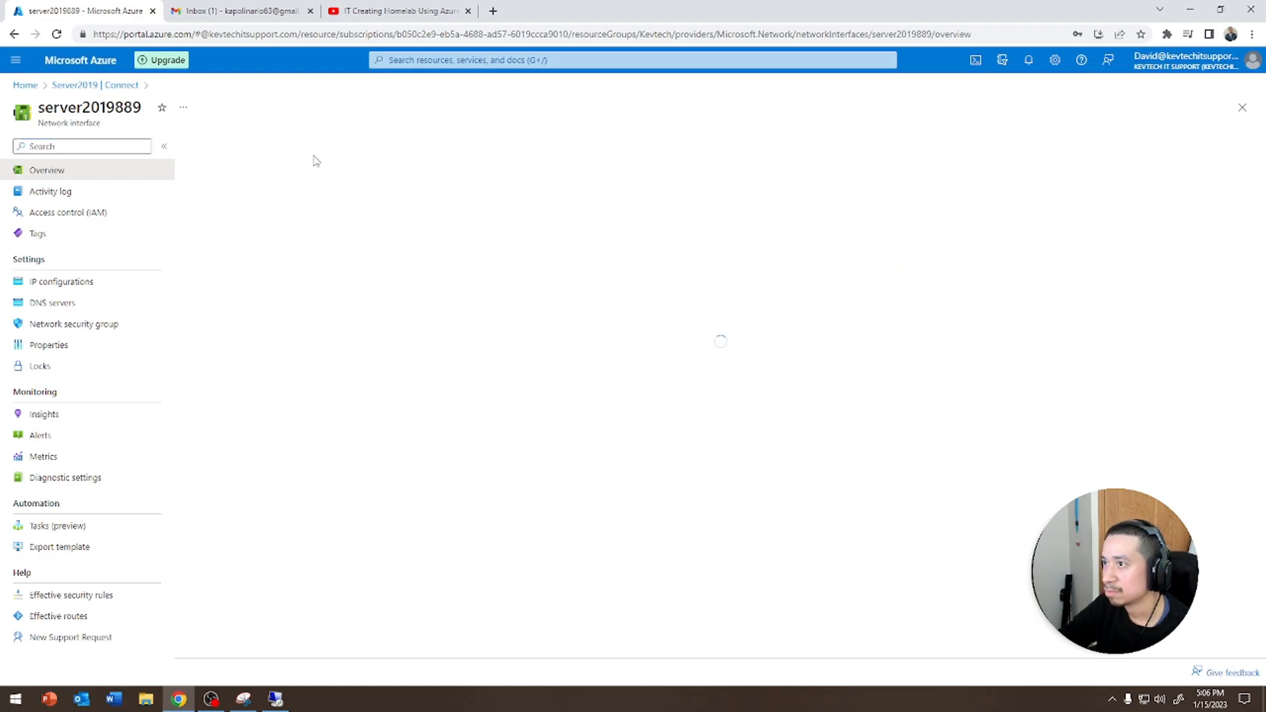
click(313, 157)
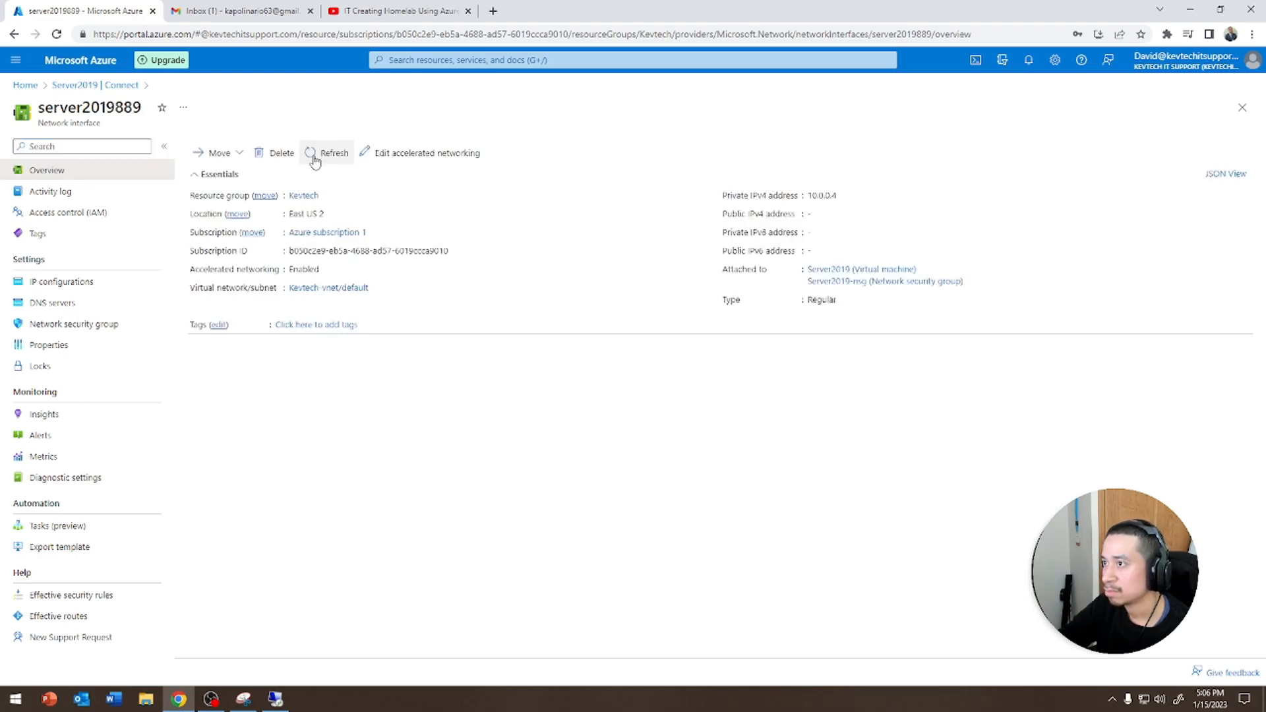
click(424, 153)
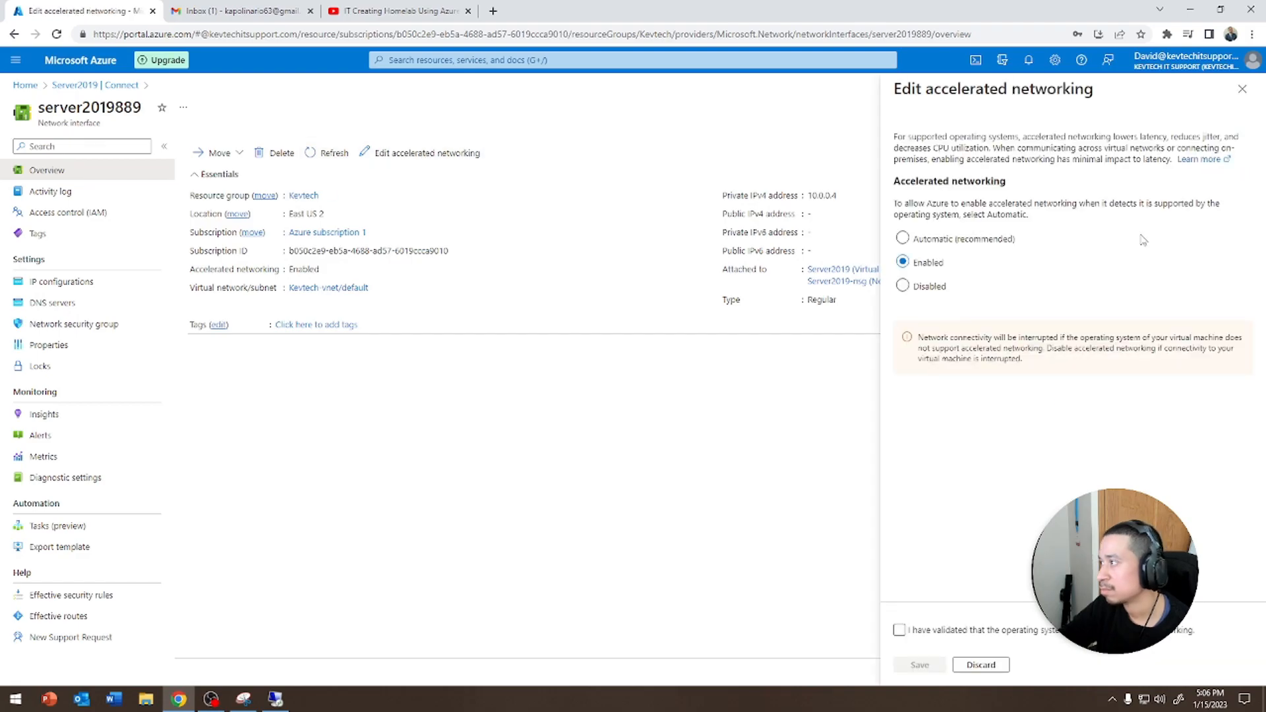
click(918, 247)
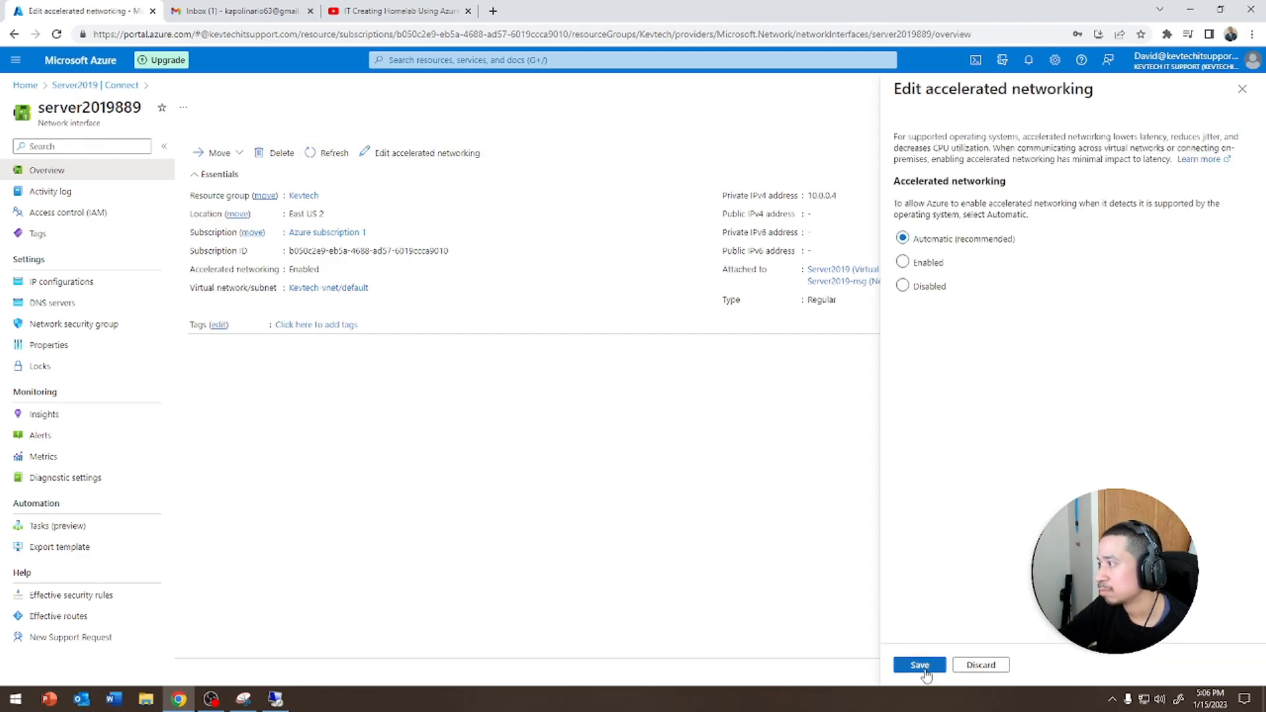
click(921, 666)
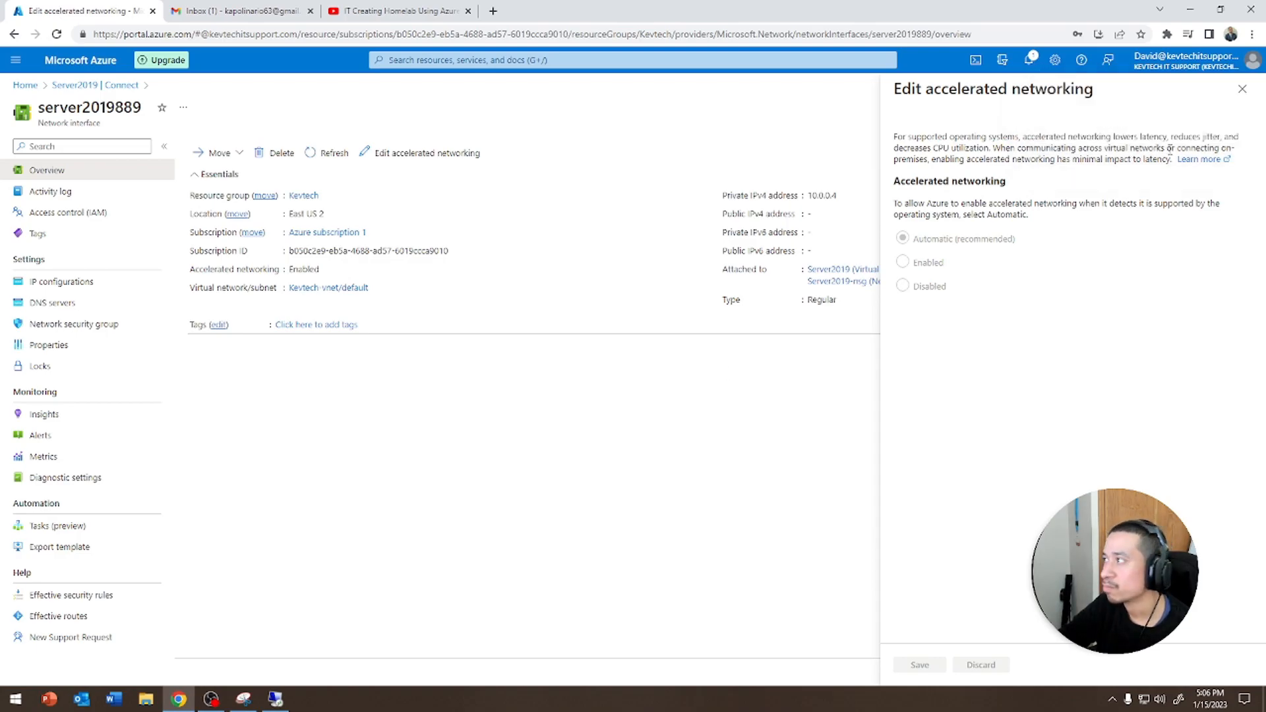
click(1242, 88)
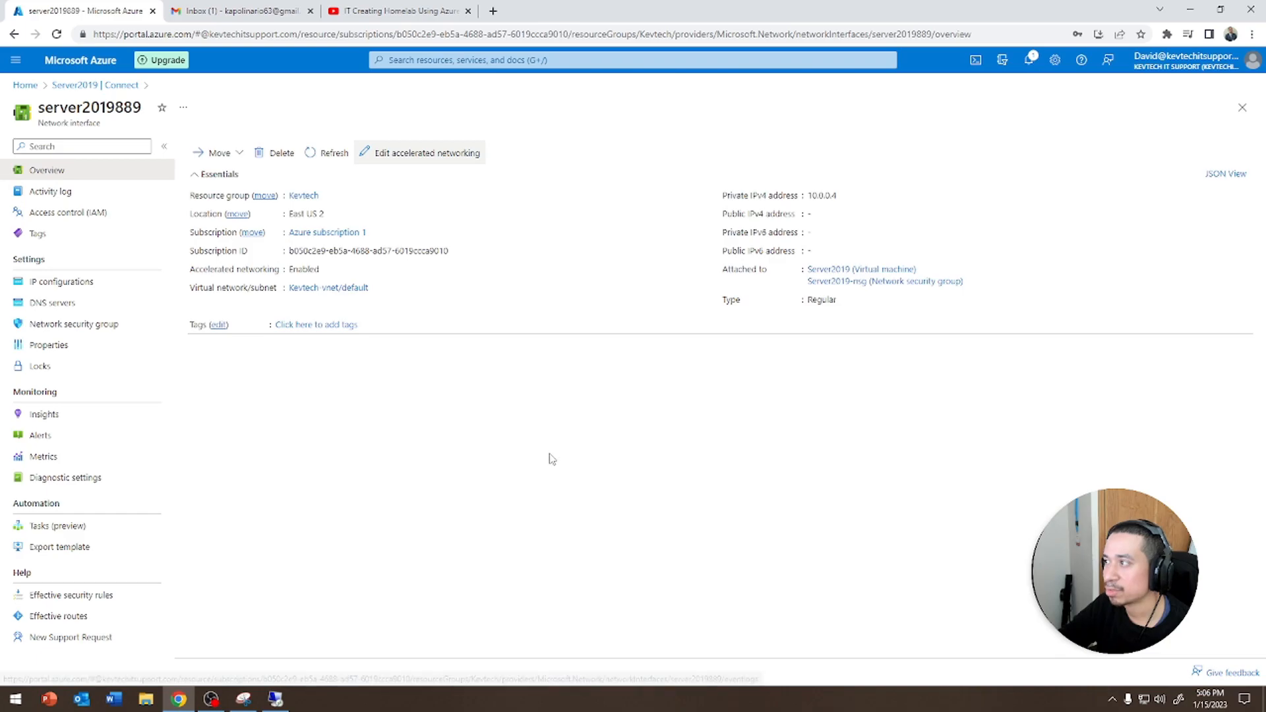
Try to delete the Server2019 virtual machine with force delete, including its OS disk and network interface
click(26, 85)
click(311, 323)
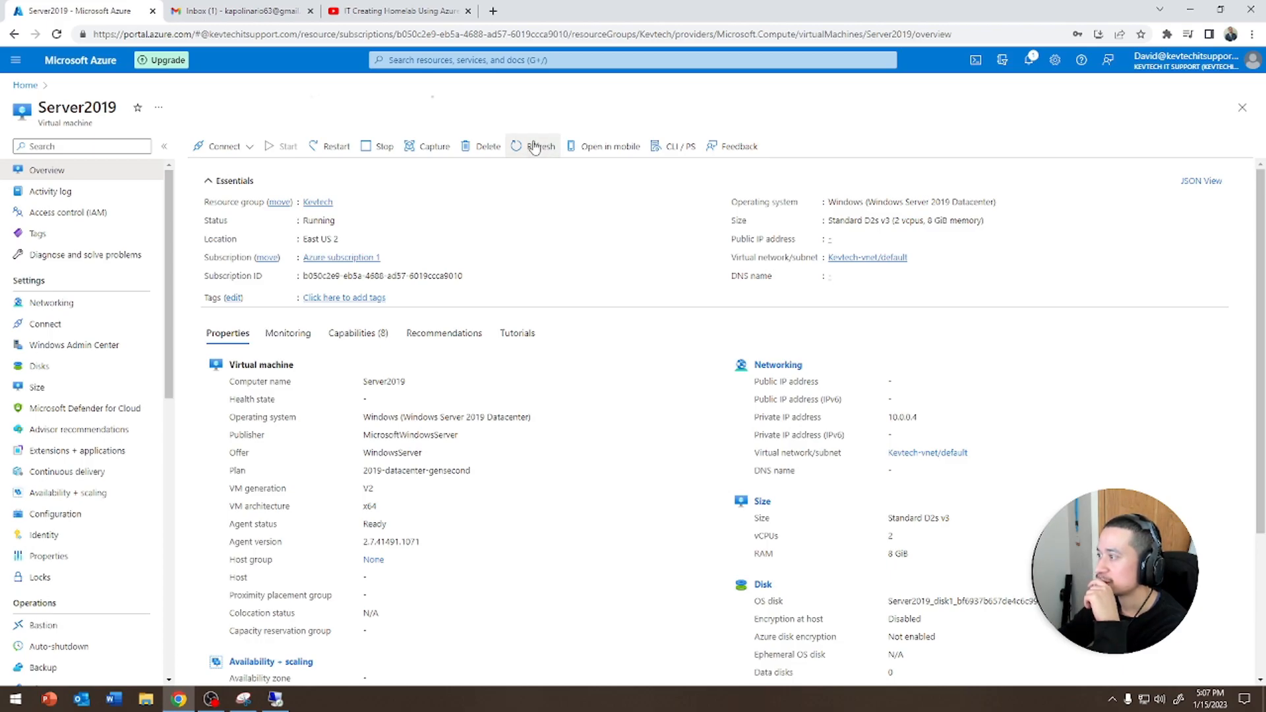
drag(917, 415, 857, 382)
click(1045, 414)
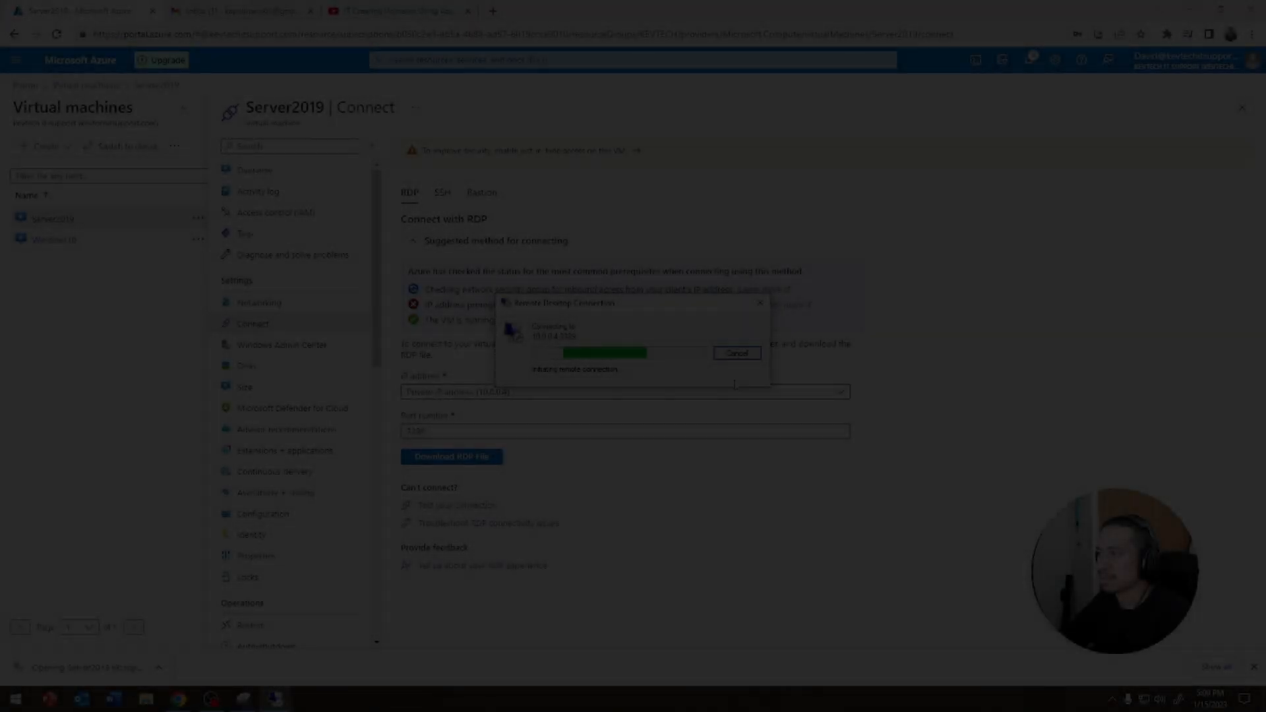
click(739, 352)
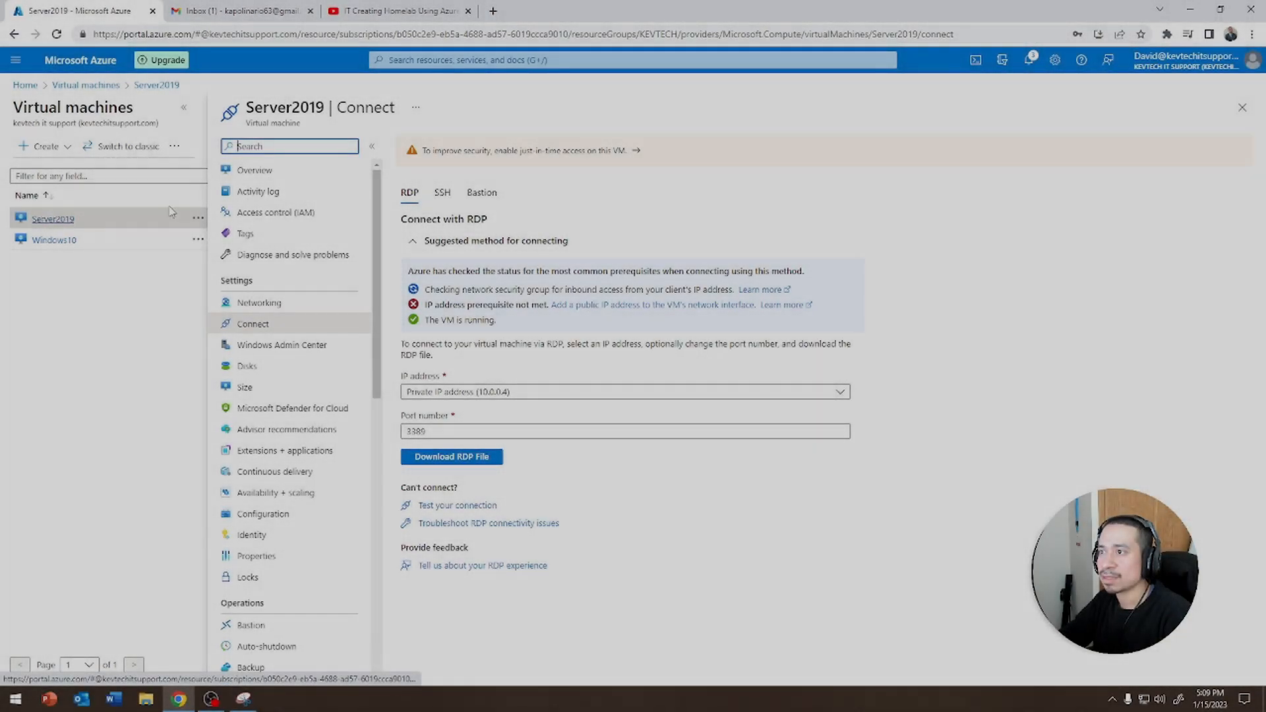
click(170, 212)
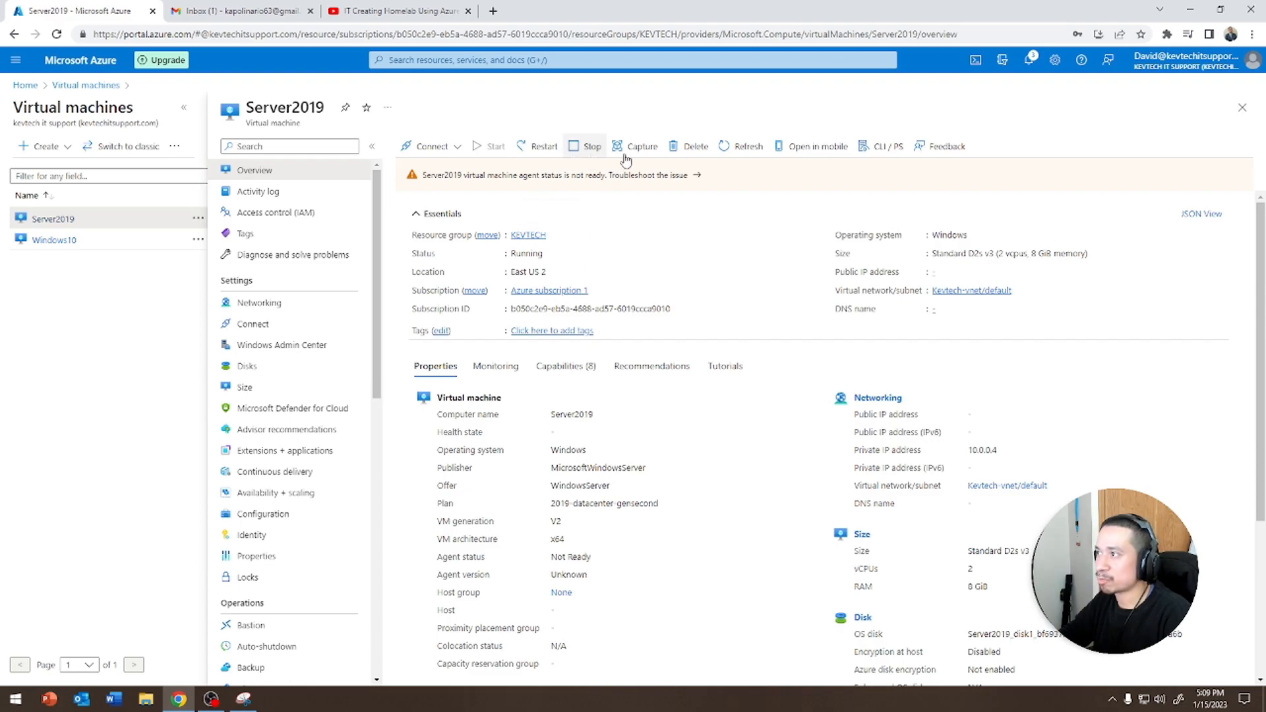
click(690, 147)
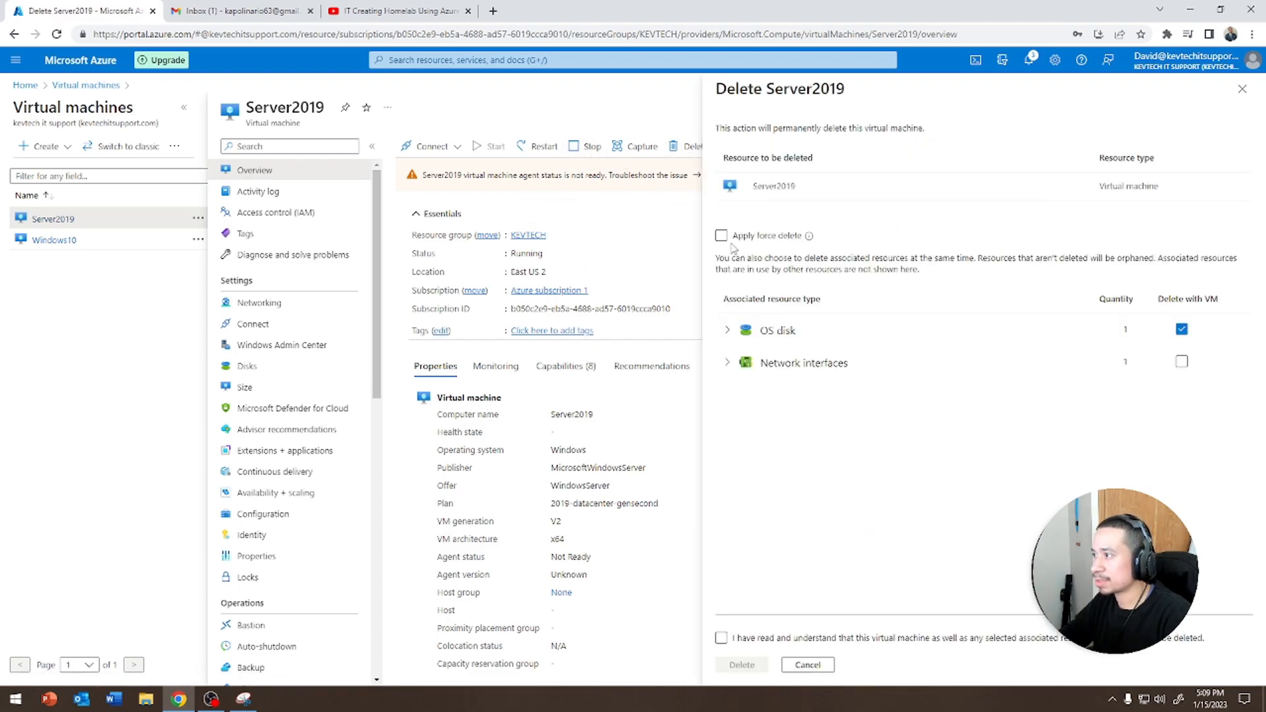
click(1182, 361)
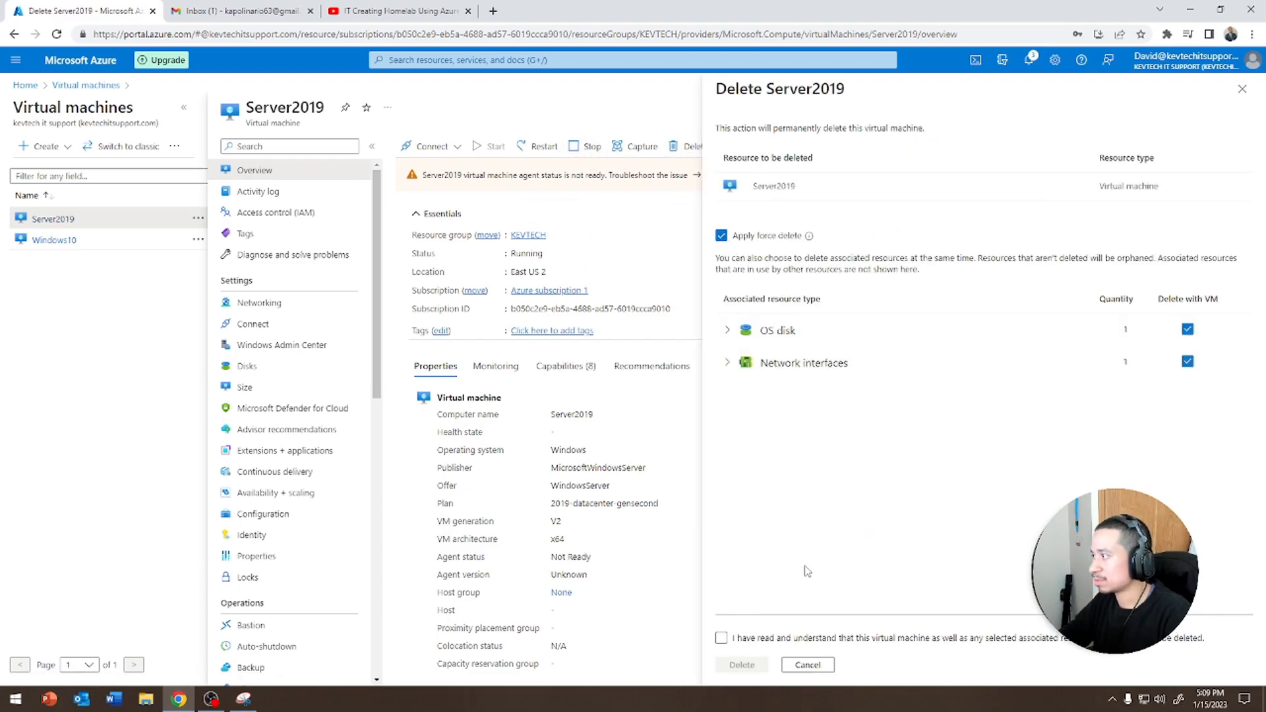
click(733, 640)
click(740, 666)
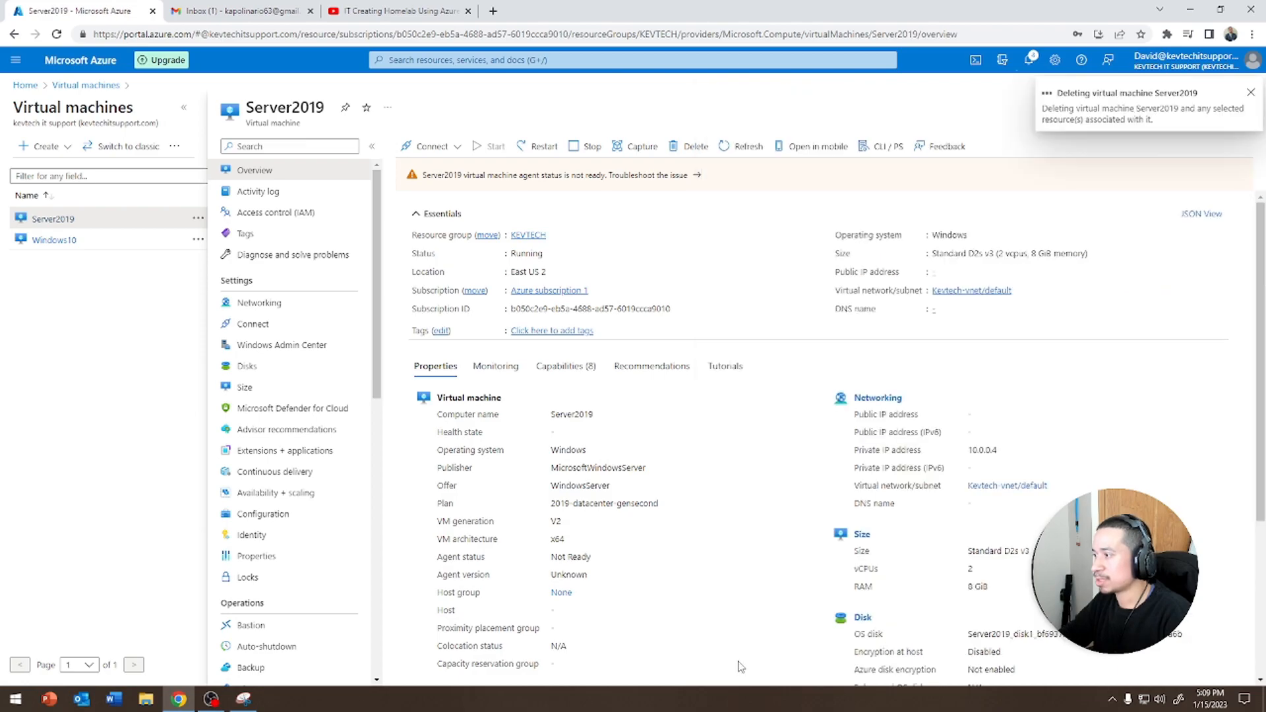
Try to stop the Server2019 virtual machine and review the portal notifications for its progress
click(571, 149)
click(421, 216)
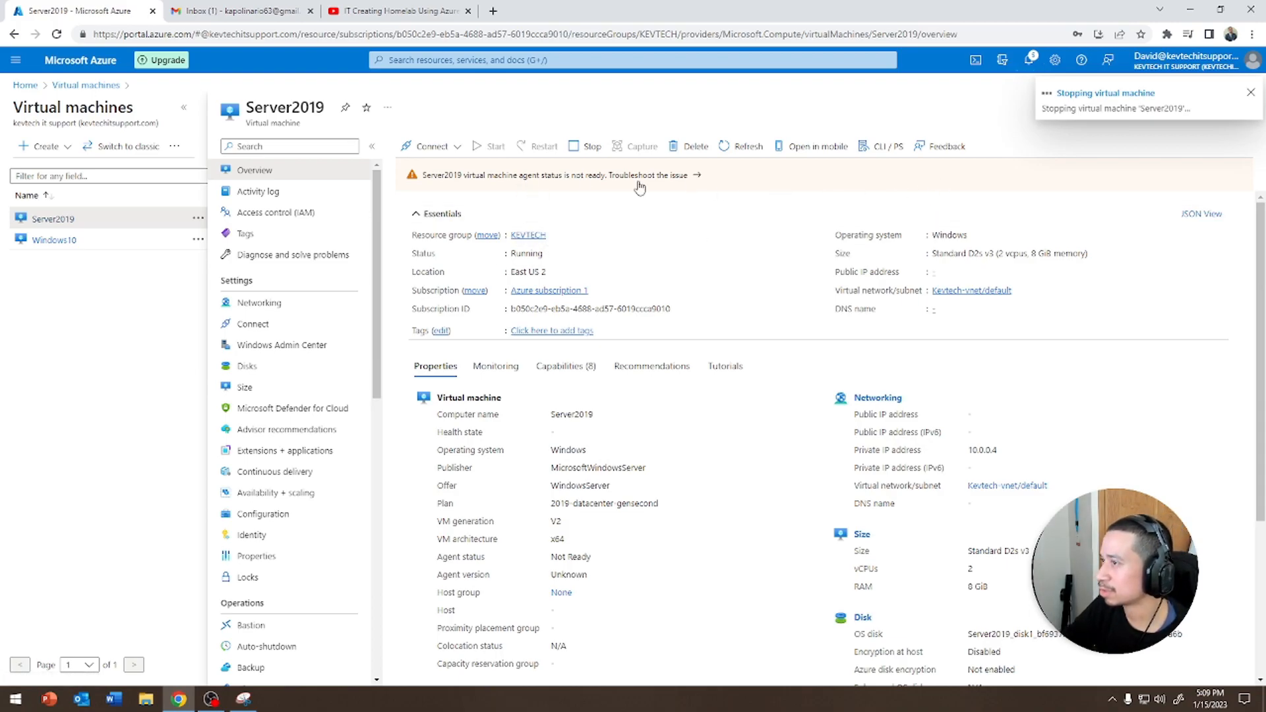
click(53, 223)
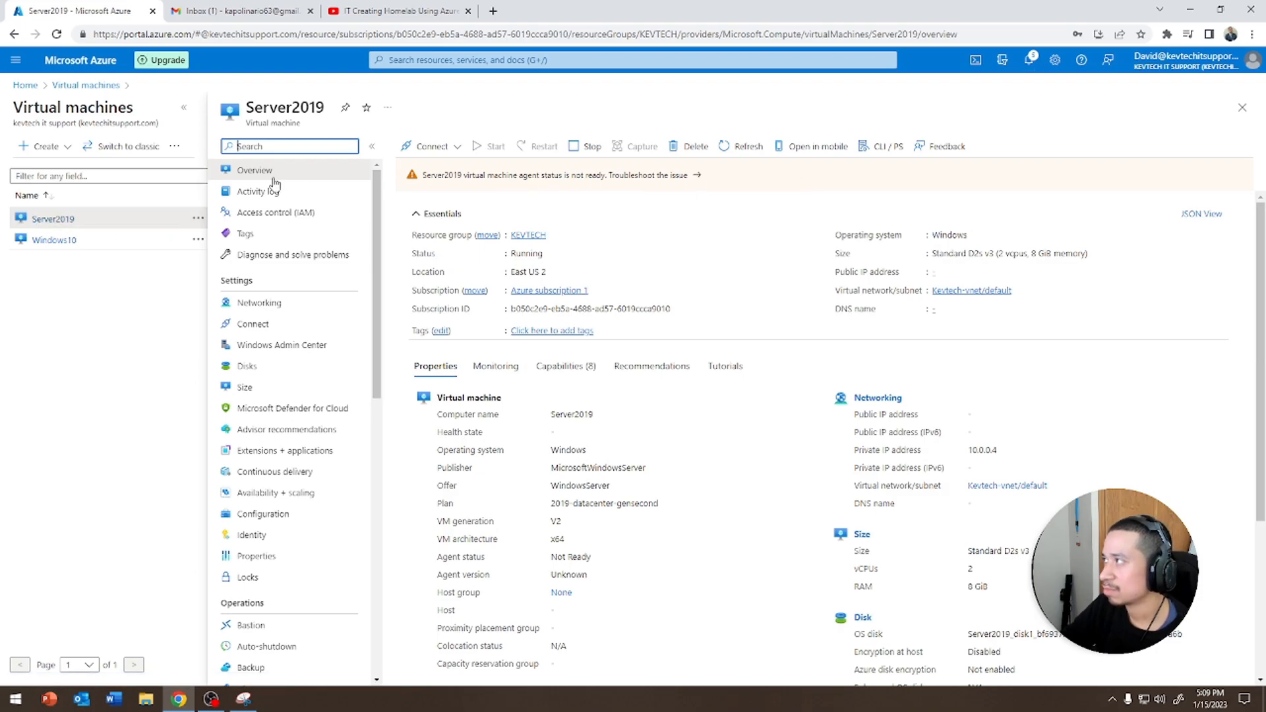
click(85, 85)
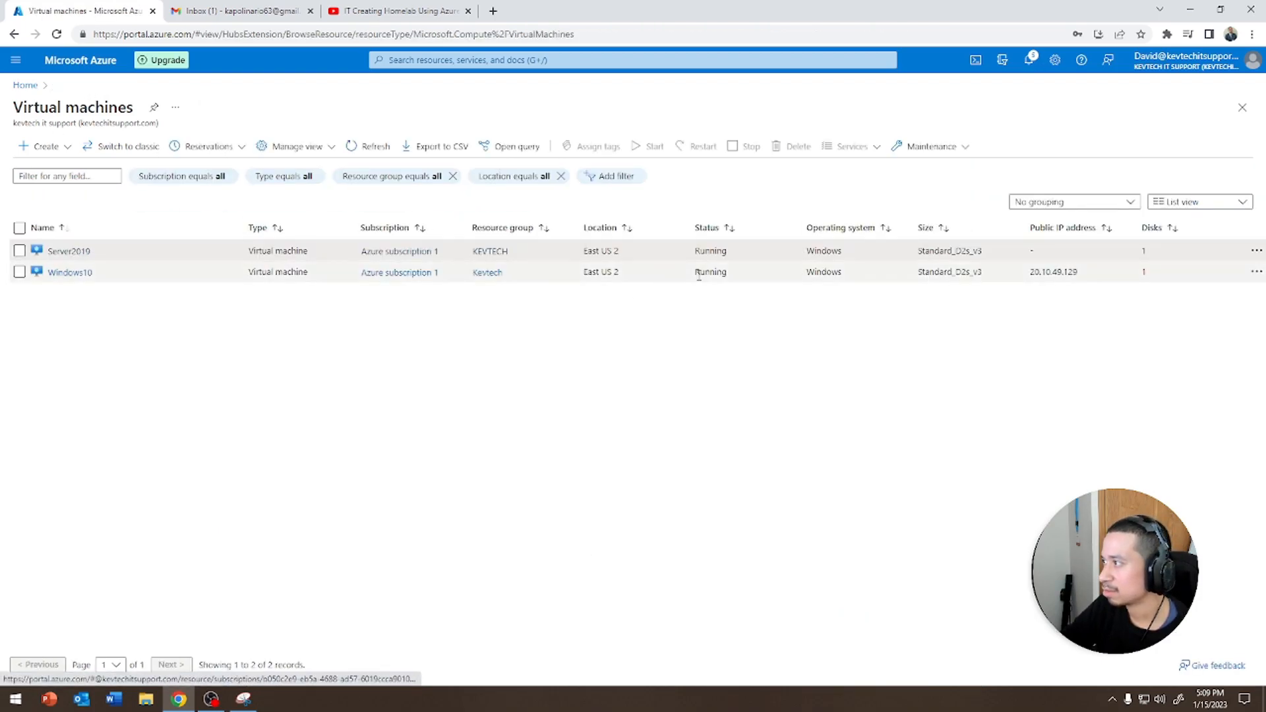
click(1030, 61)
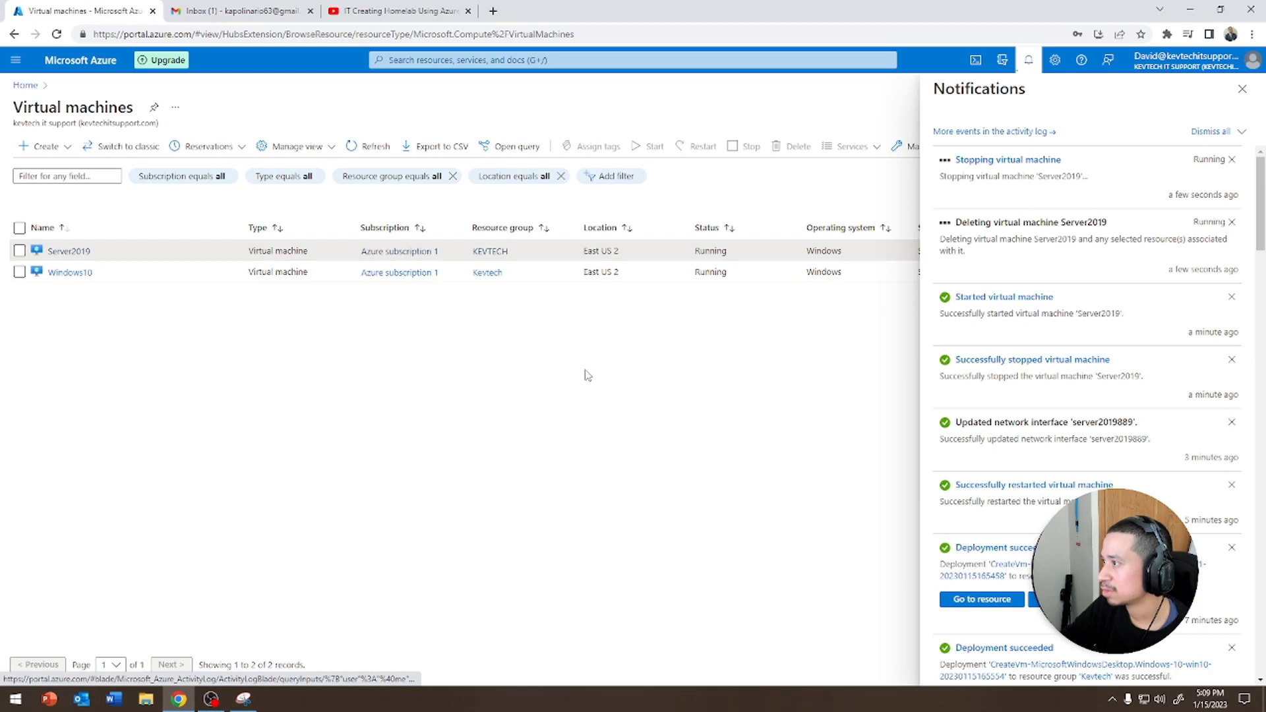
click(1243, 89)
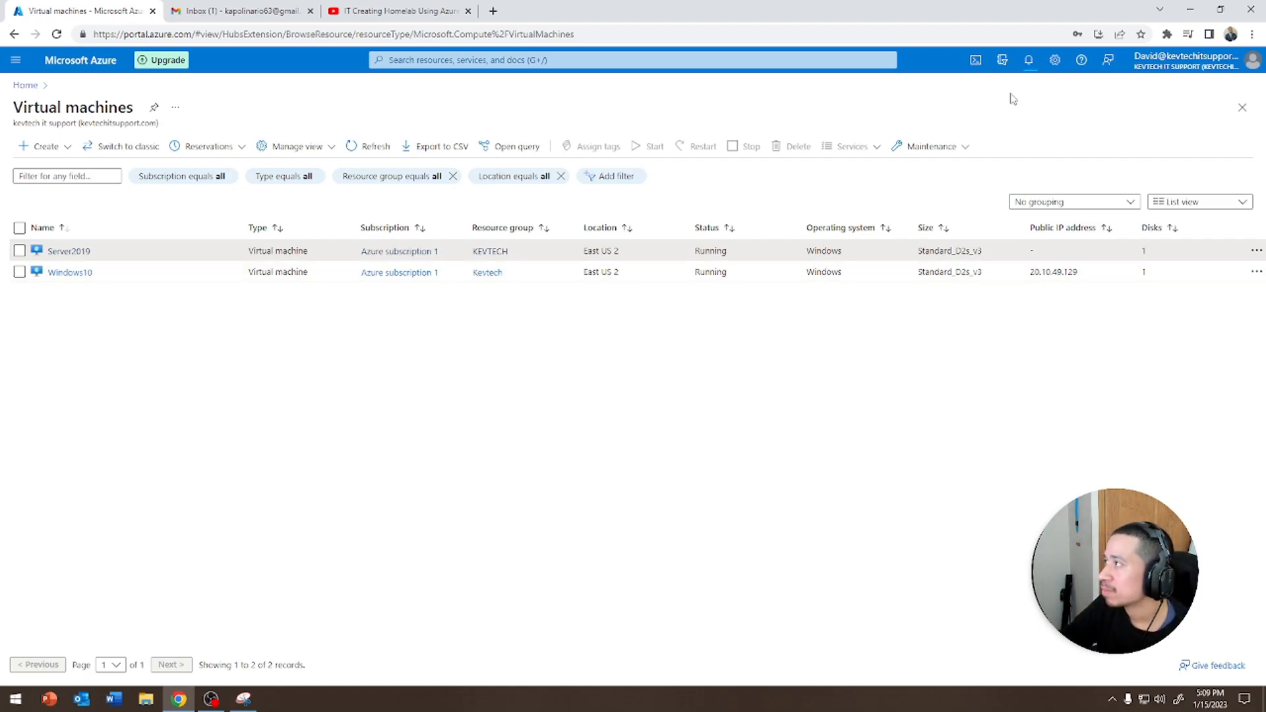
click(1026, 66)
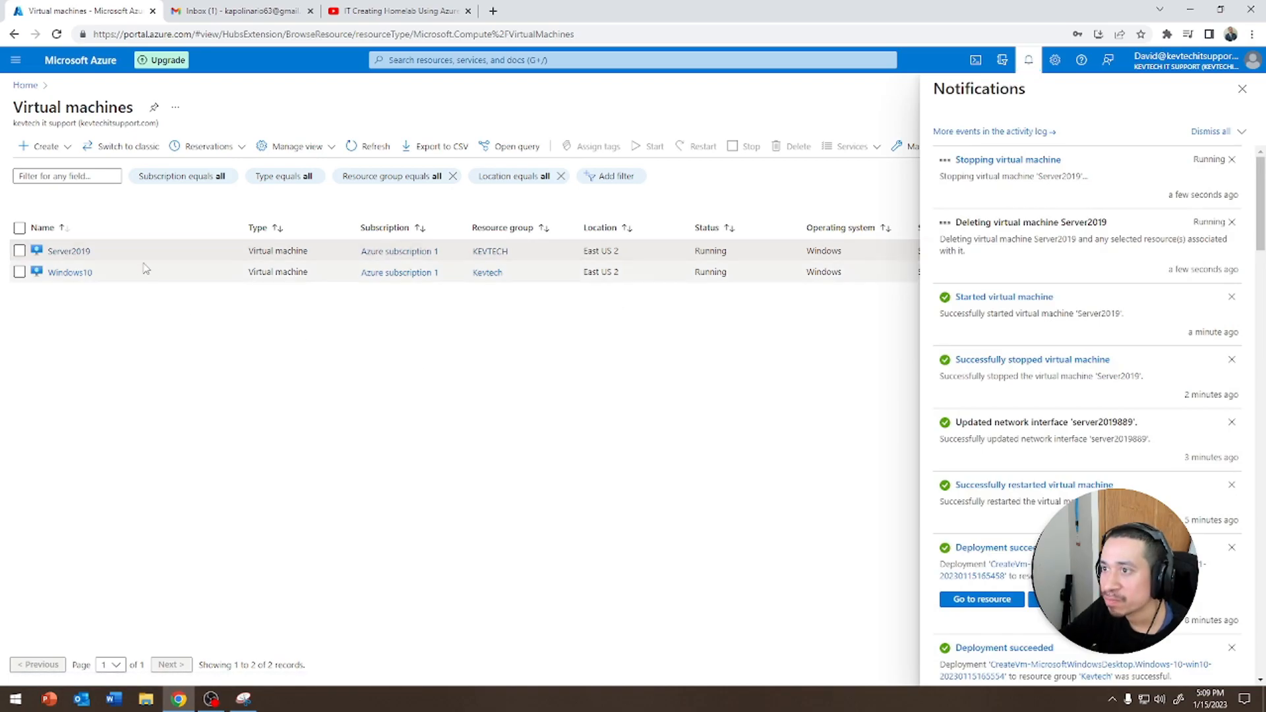
click(74, 251)
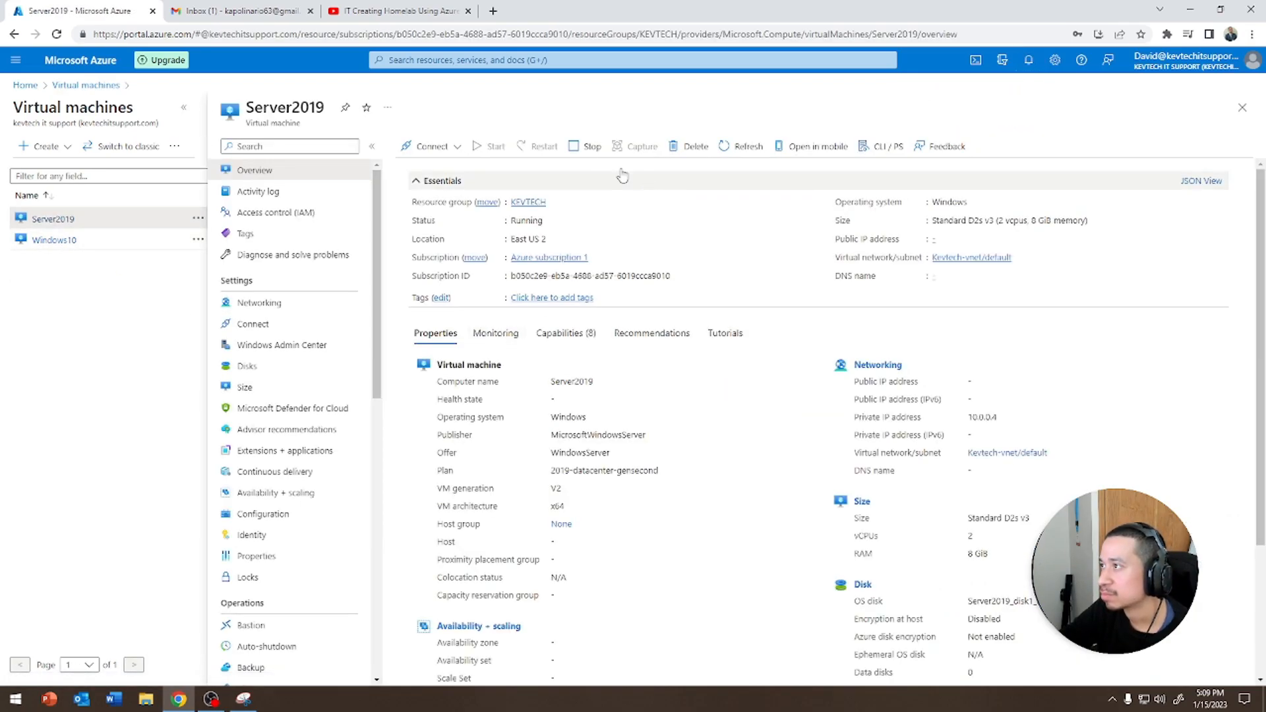
Stop the Server2019 virtual machine and refresh the virtual machines list
click(588, 146)
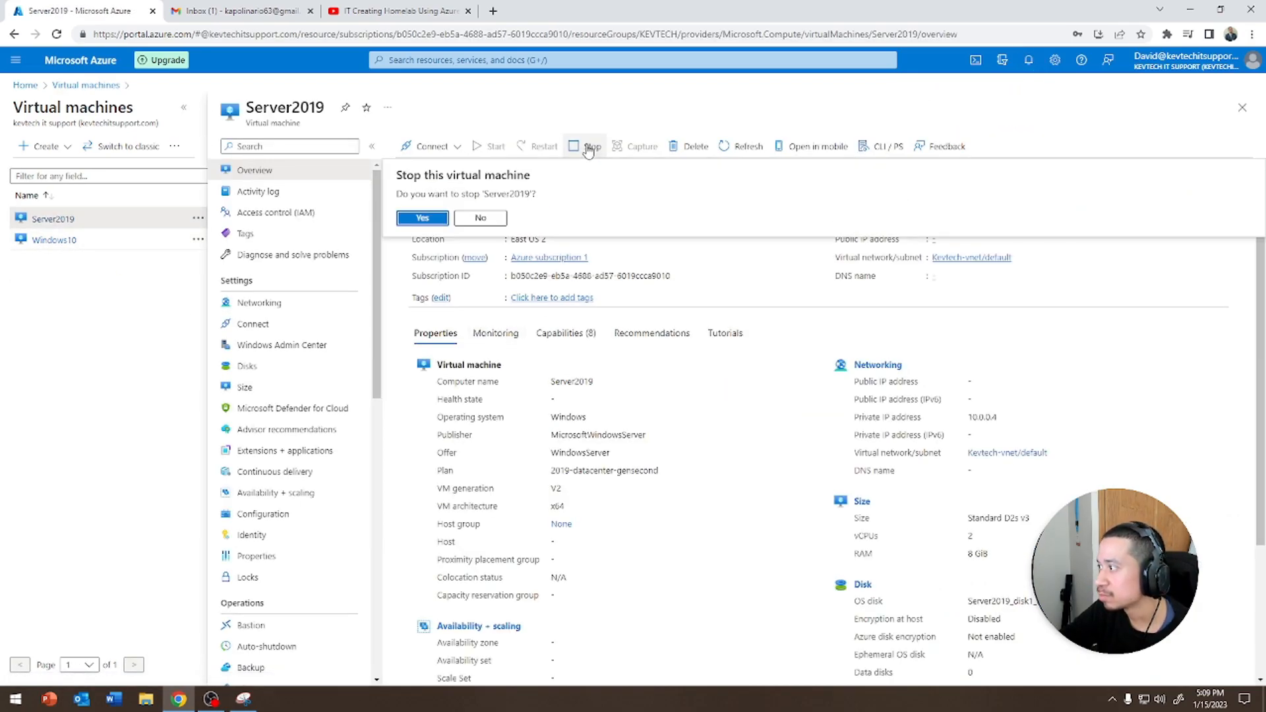
click(422, 218)
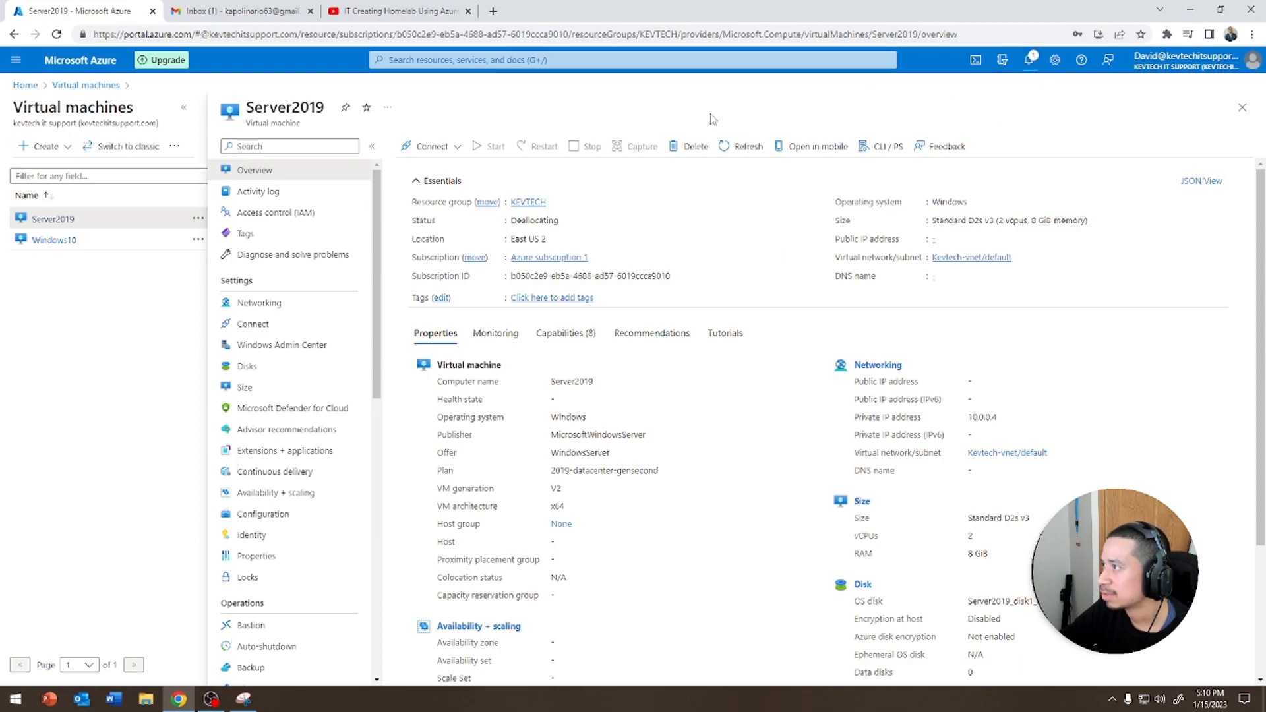
click(743, 146)
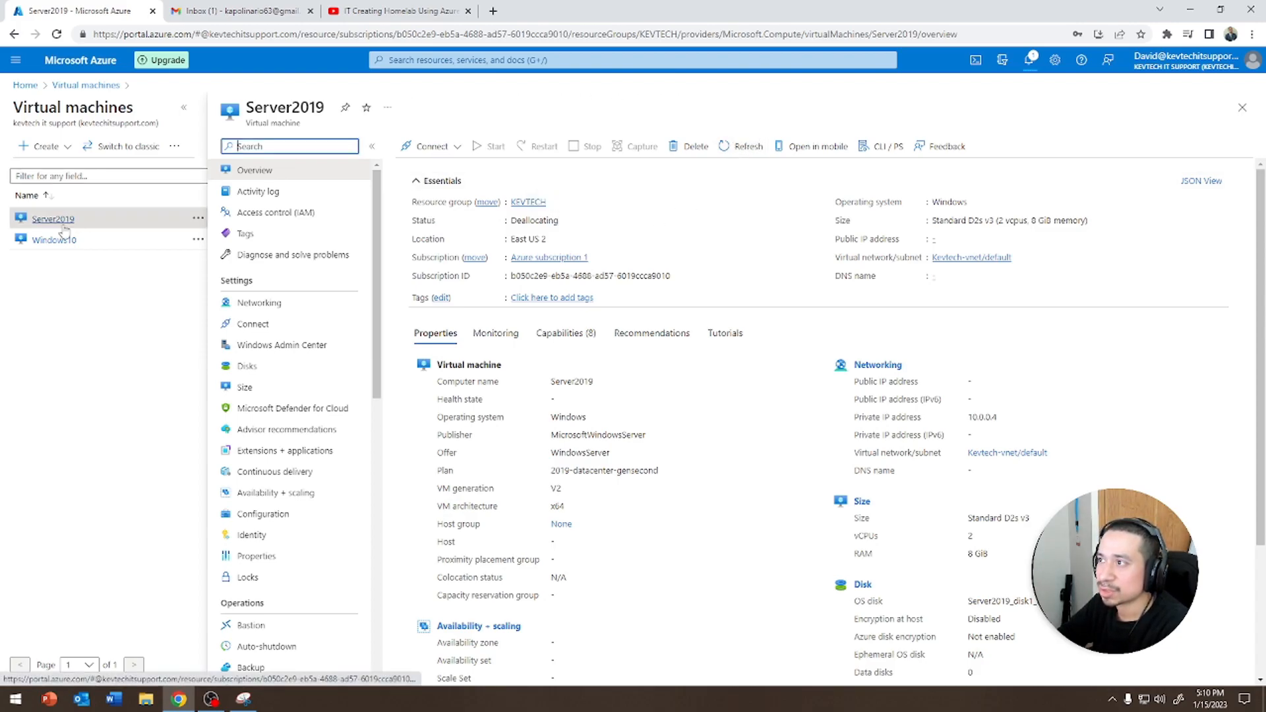
click(86, 85)
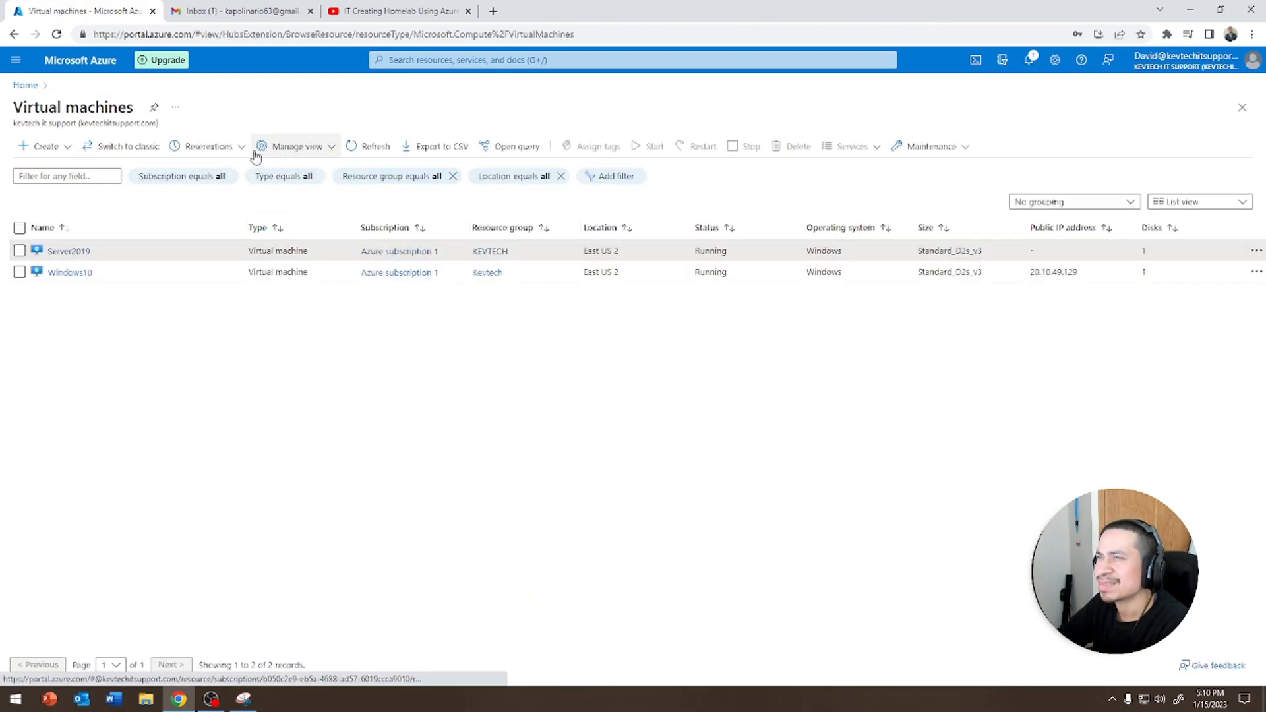
click(369, 148)
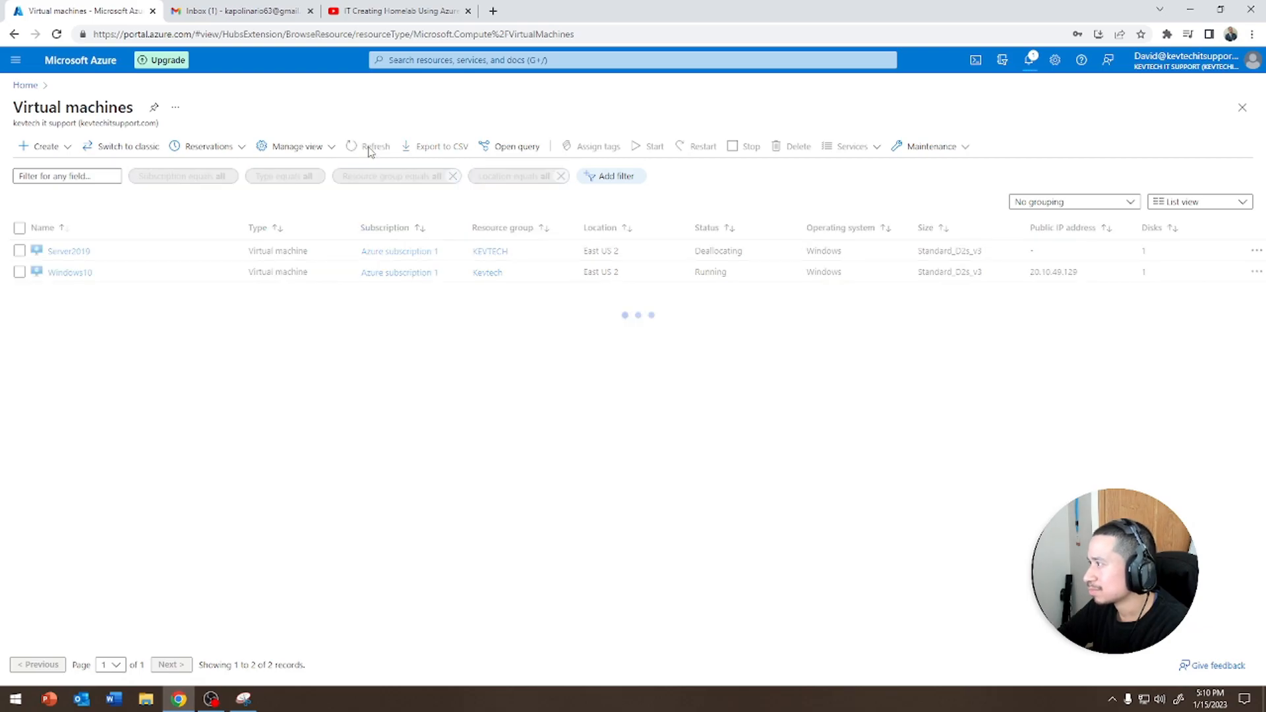
Select Server2019 in the virtual machines list and delete it, confirming with yes
click(19, 250)
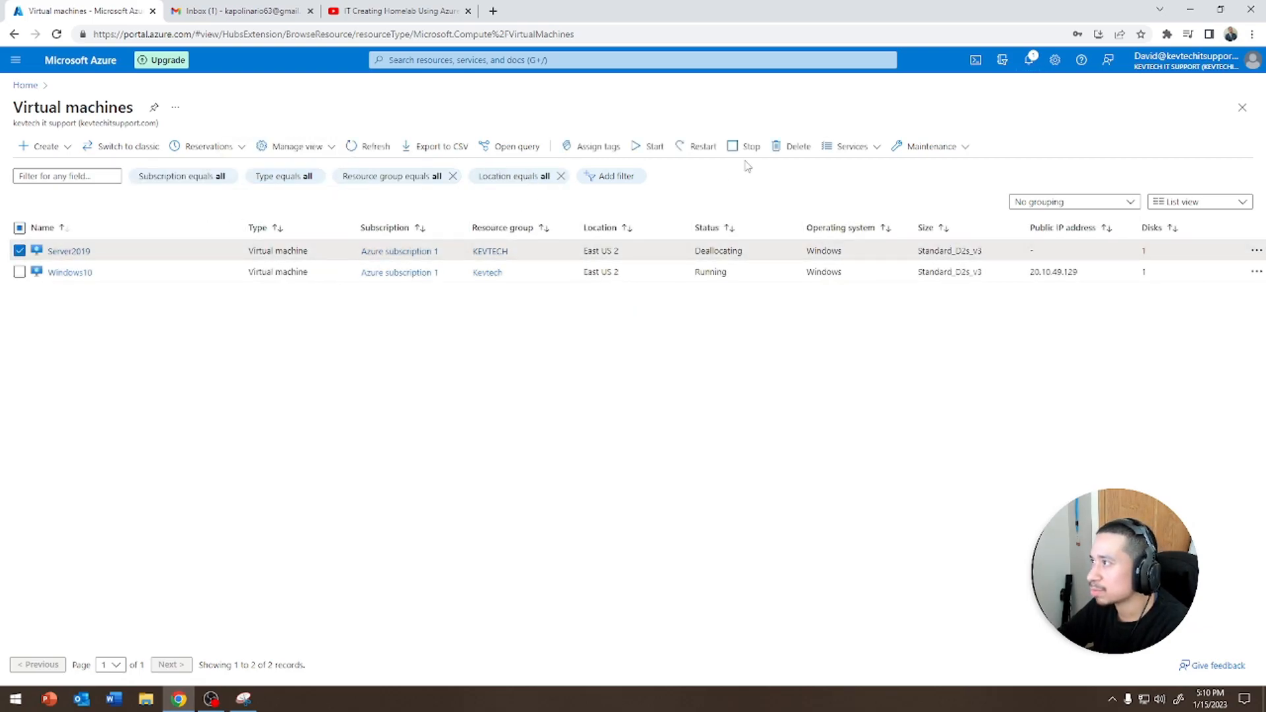
click(791, 146)
click(1022, 310)
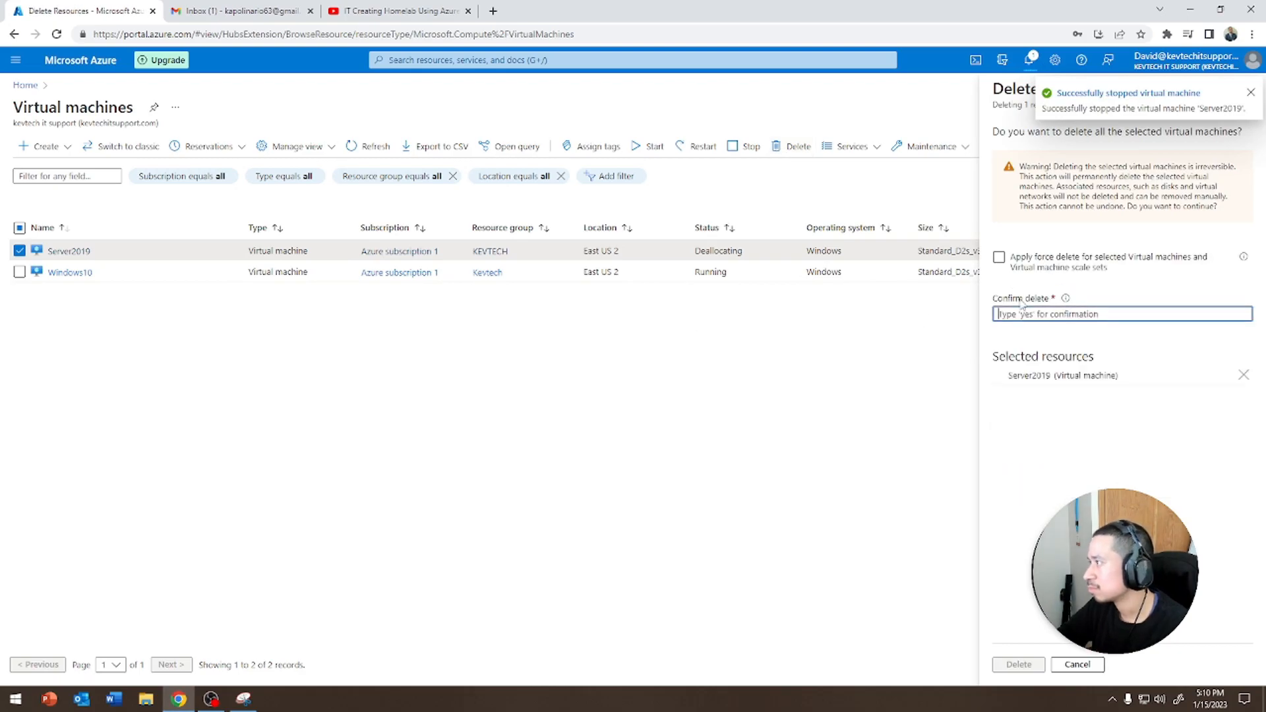
text(yes)
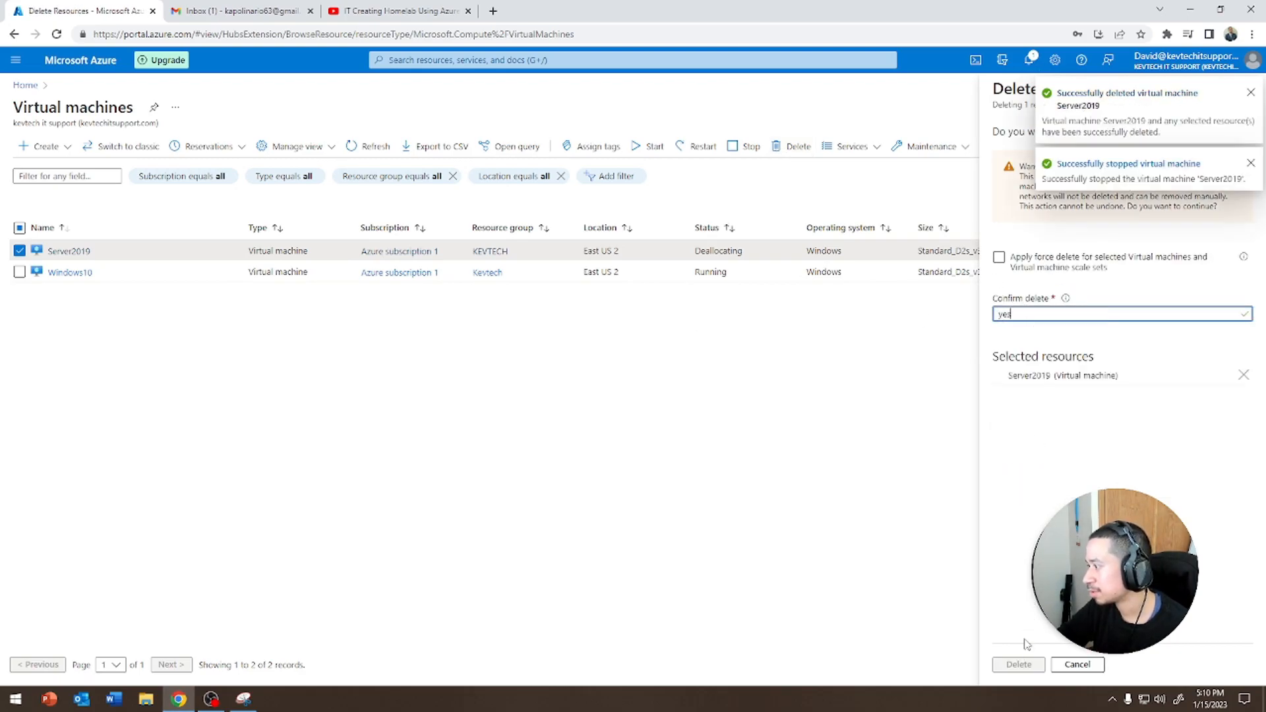
click(1019, 664)
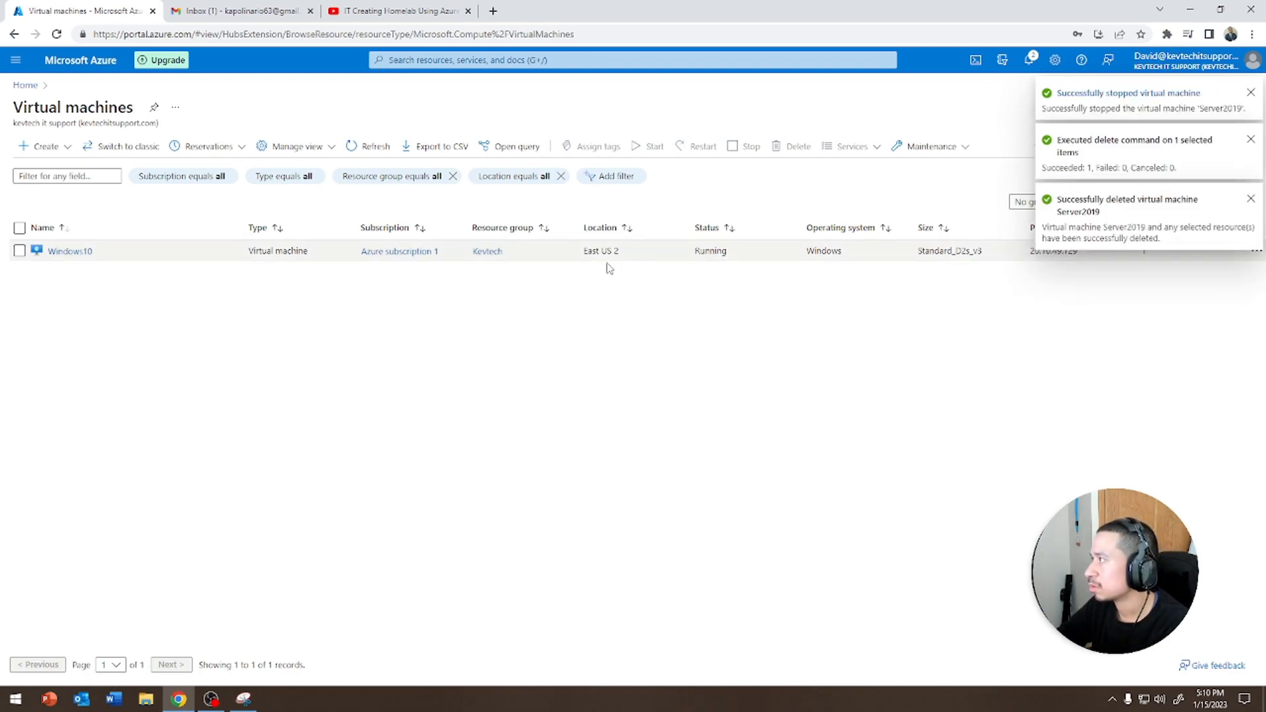
Start creating a new virtual machine in the Kevtech resource group and name it Server2019
click(41, 146)
click(54, 170)
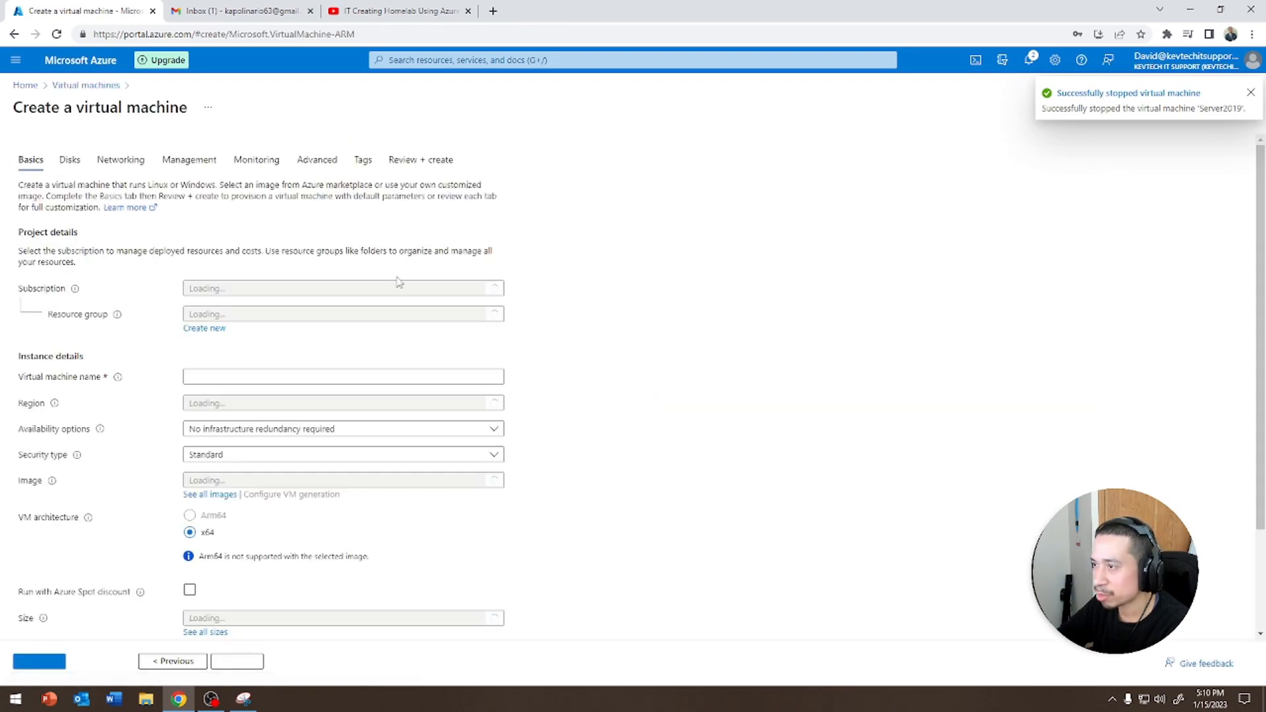
click(252, 360)
click(210, 403)
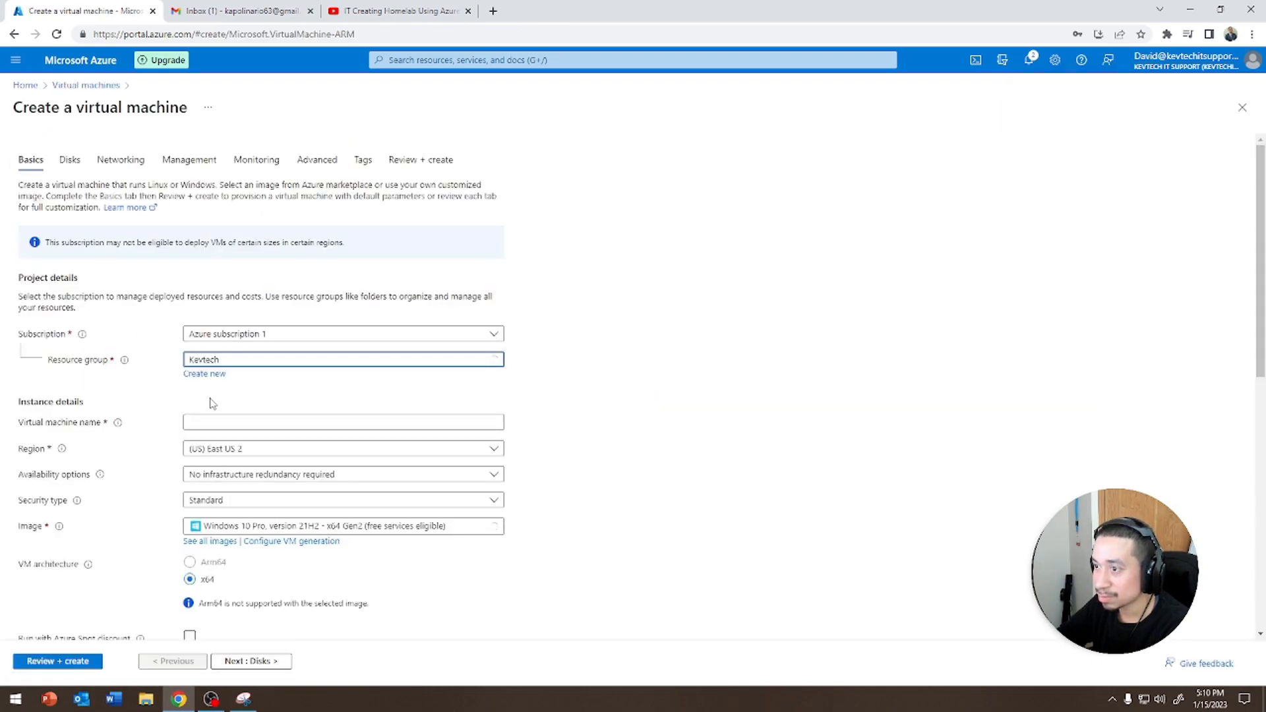
click(289, 417)
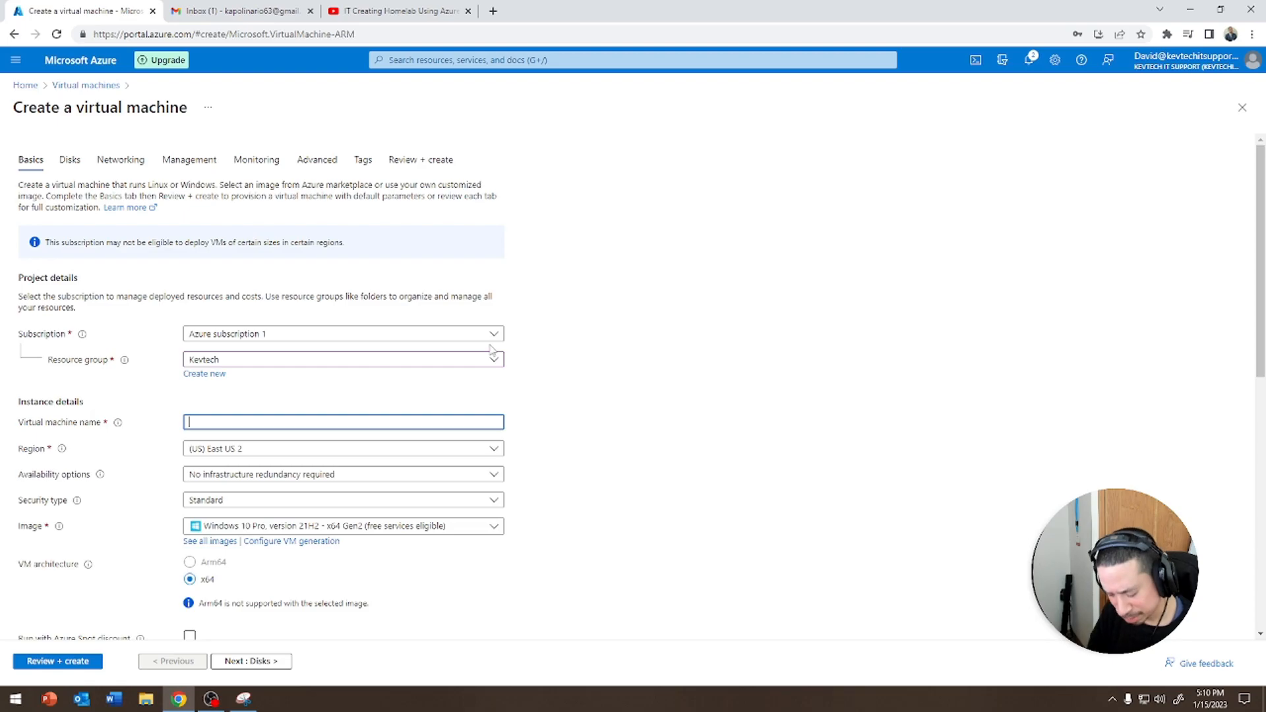
text(Server2019)
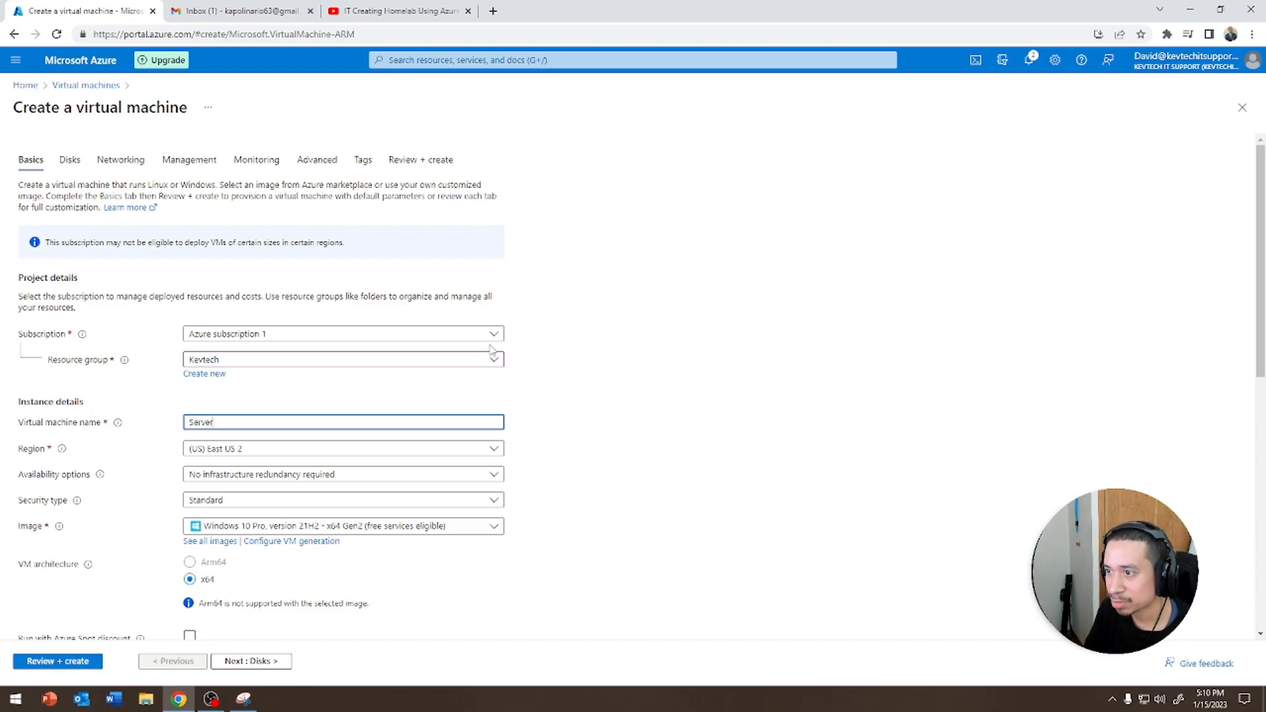
Set the image to Windows Server 2019 Datacenter - x64 Gen2 and keep the size Standard_D2s_v3 with 2 vCPUs and 8 GiB
click(361, 525)
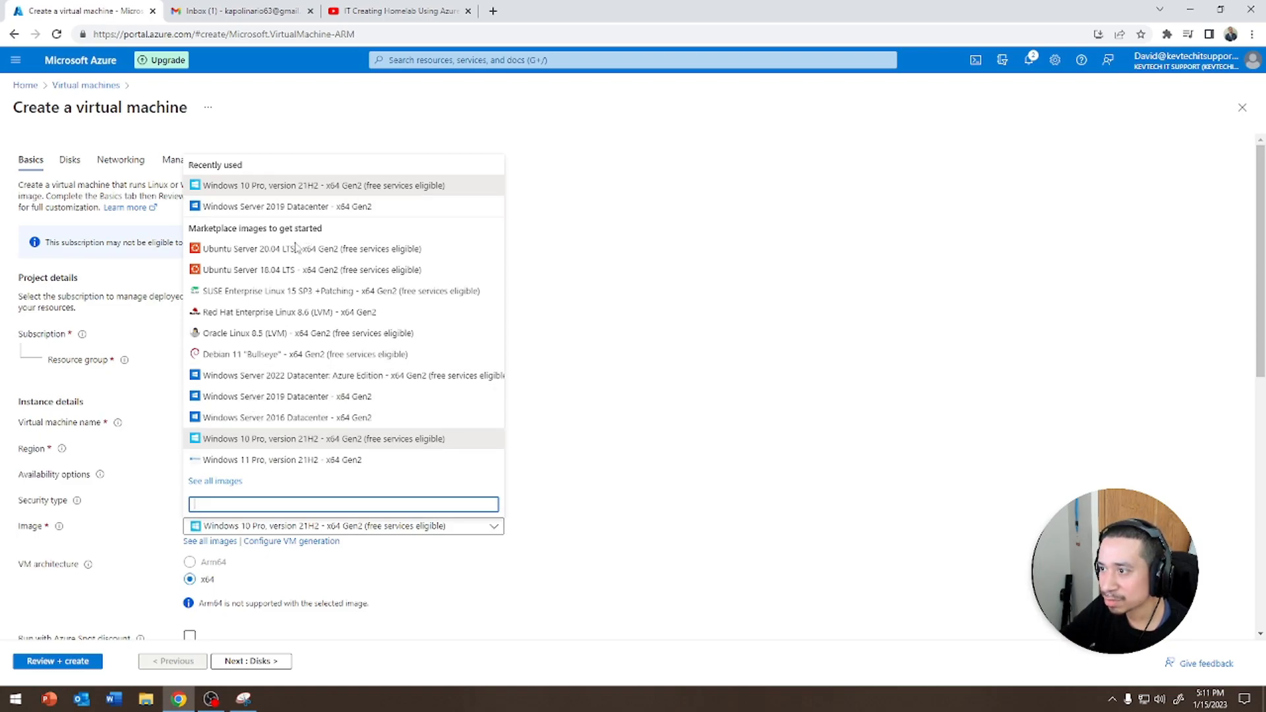
click(300, 401)
scroll(681, 415, down, 8)
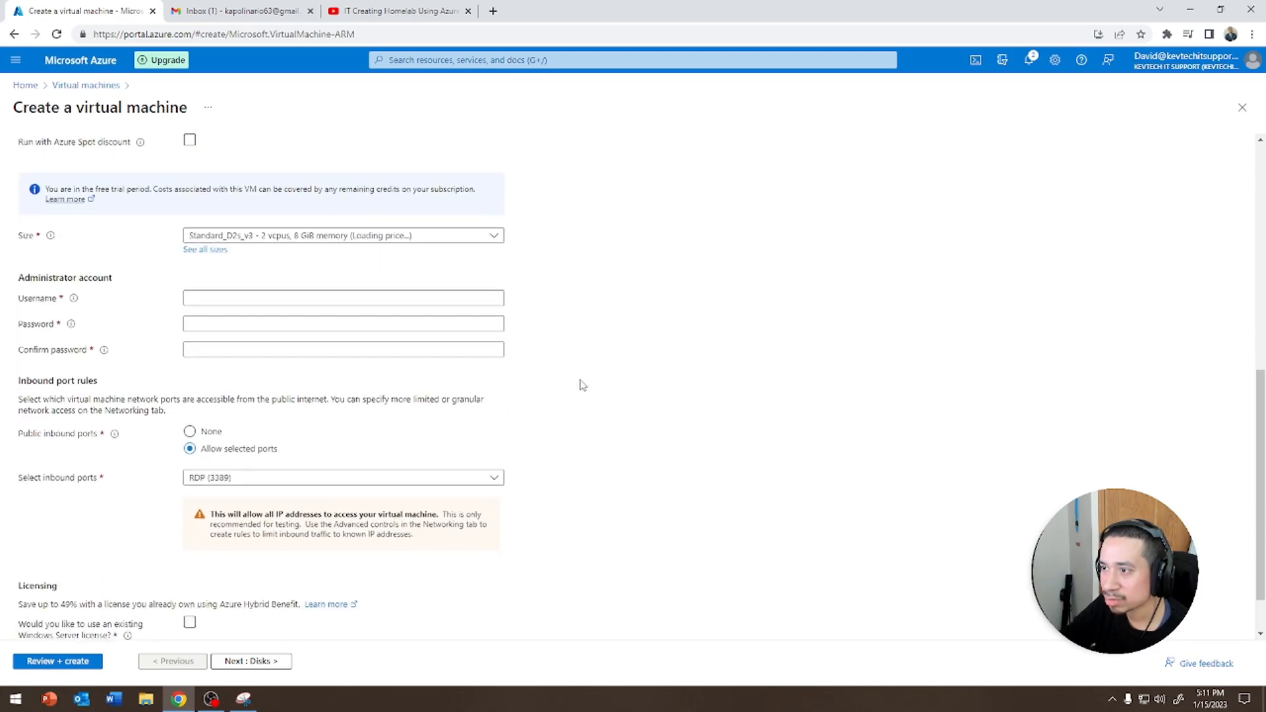
click(261, 206)
click(261, 207)
click(262, 209)
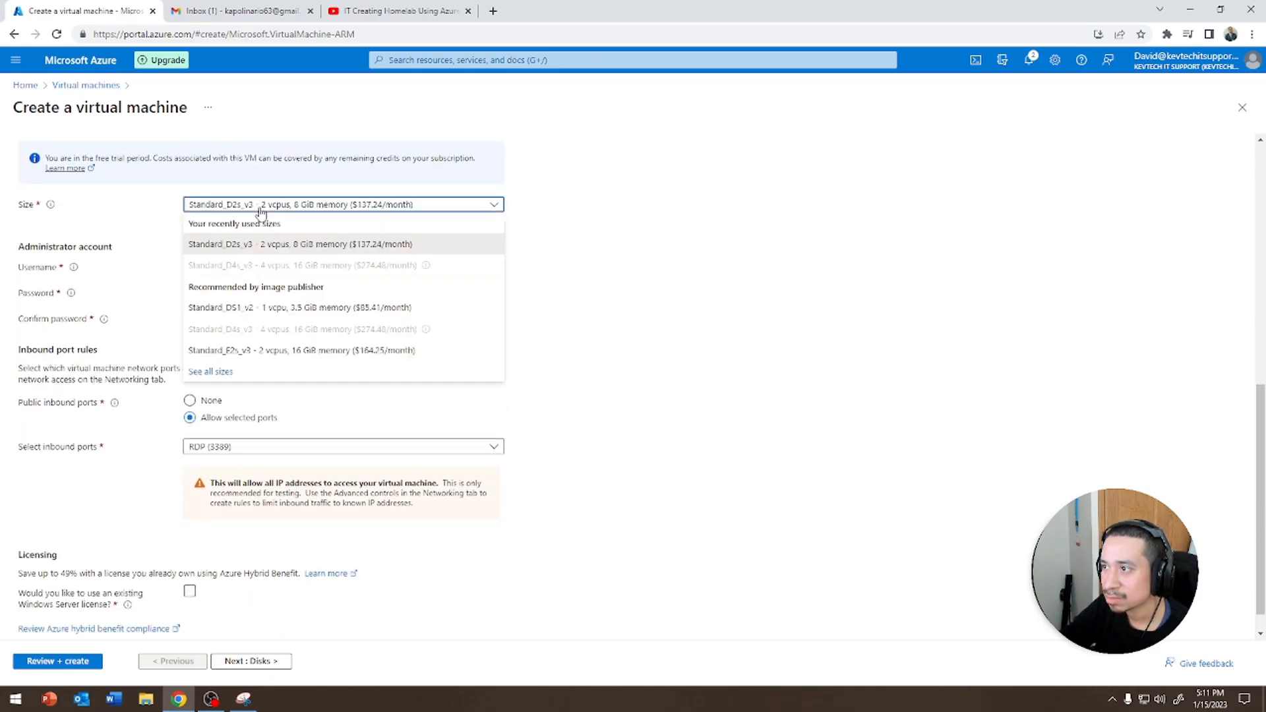
click(307, 245)
Enter helpdesk as the administrator username, then type and confirm the administrator account password
click(290, 271)
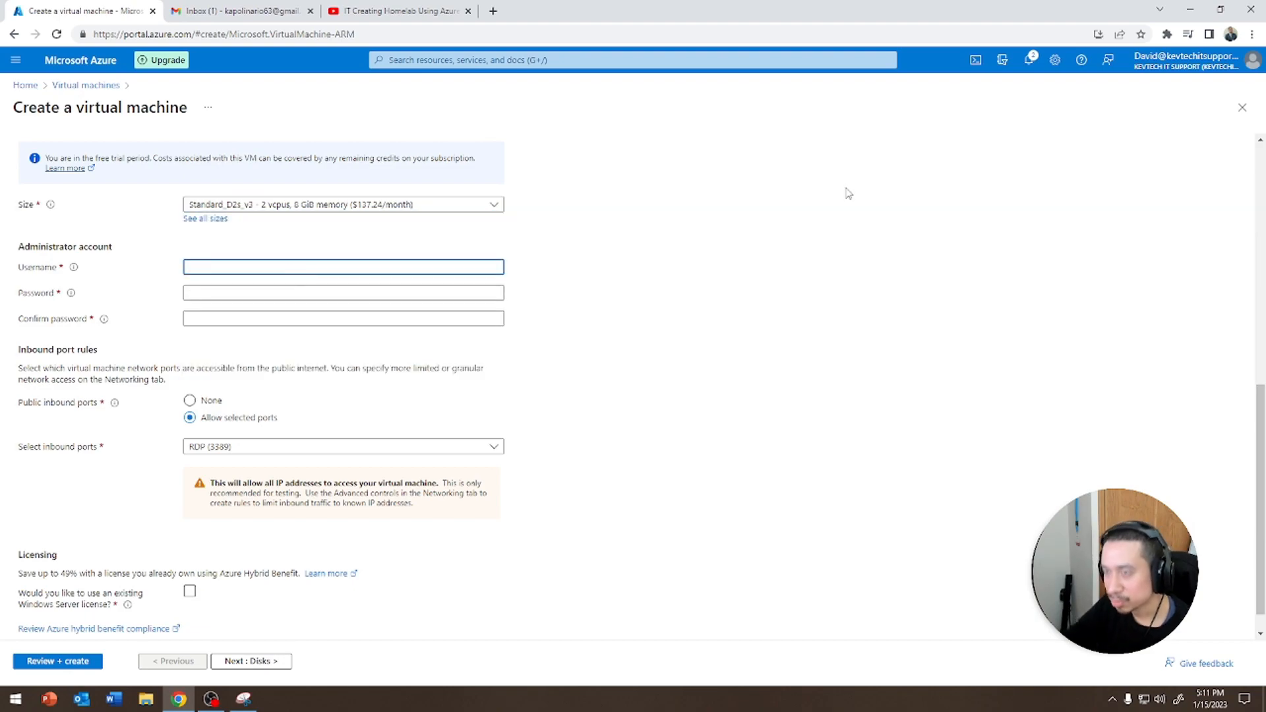
text(helpdesk)
key(Tab)
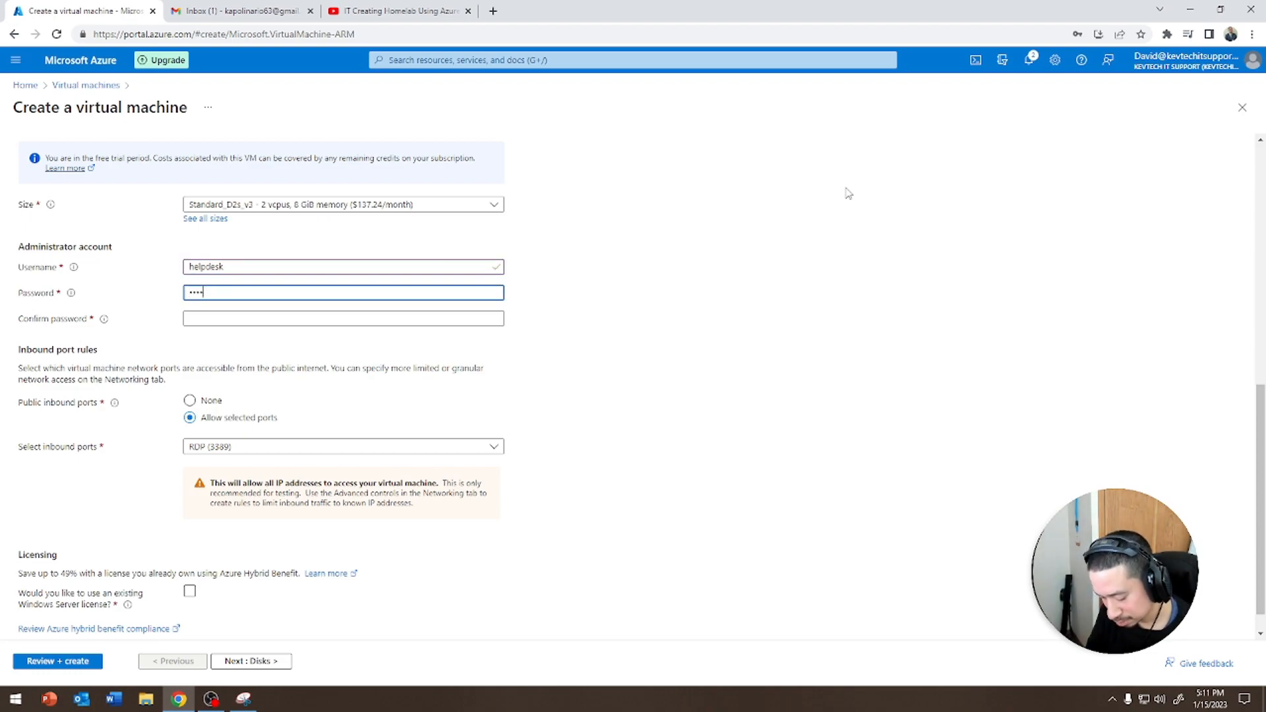
text(••••••••••••)
key(Tab)
text(•)
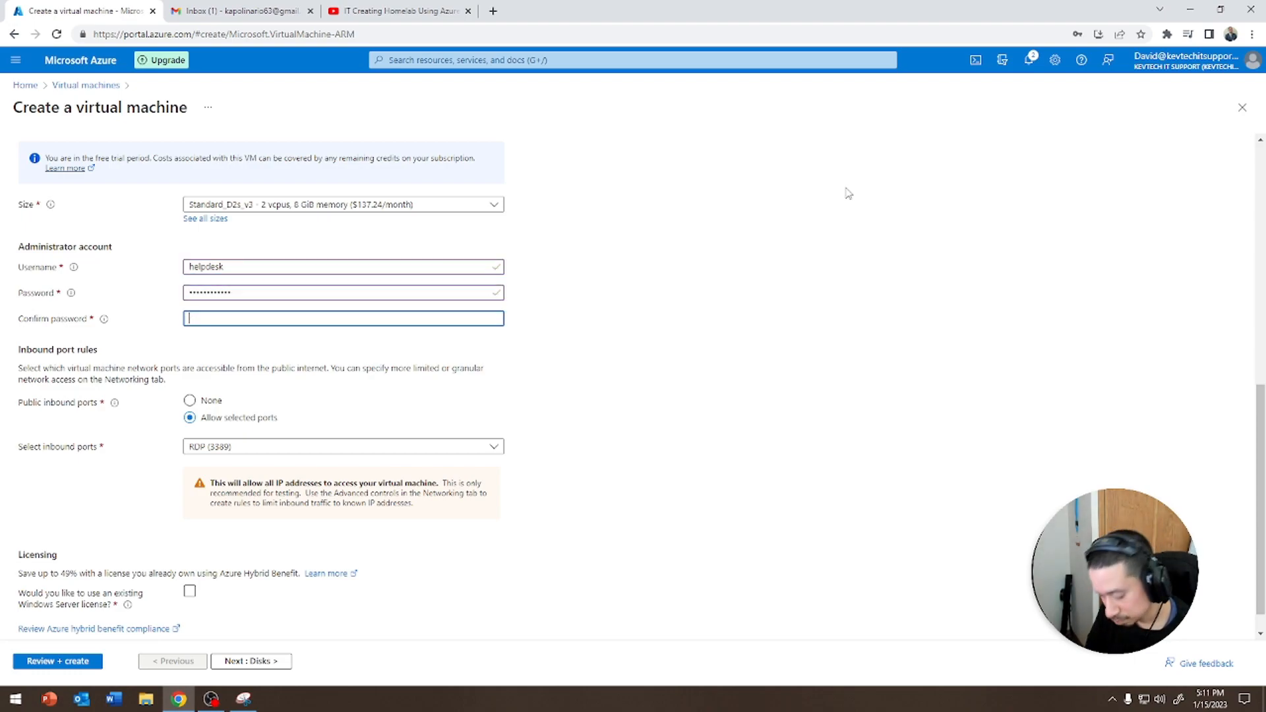
text(••••••••••)
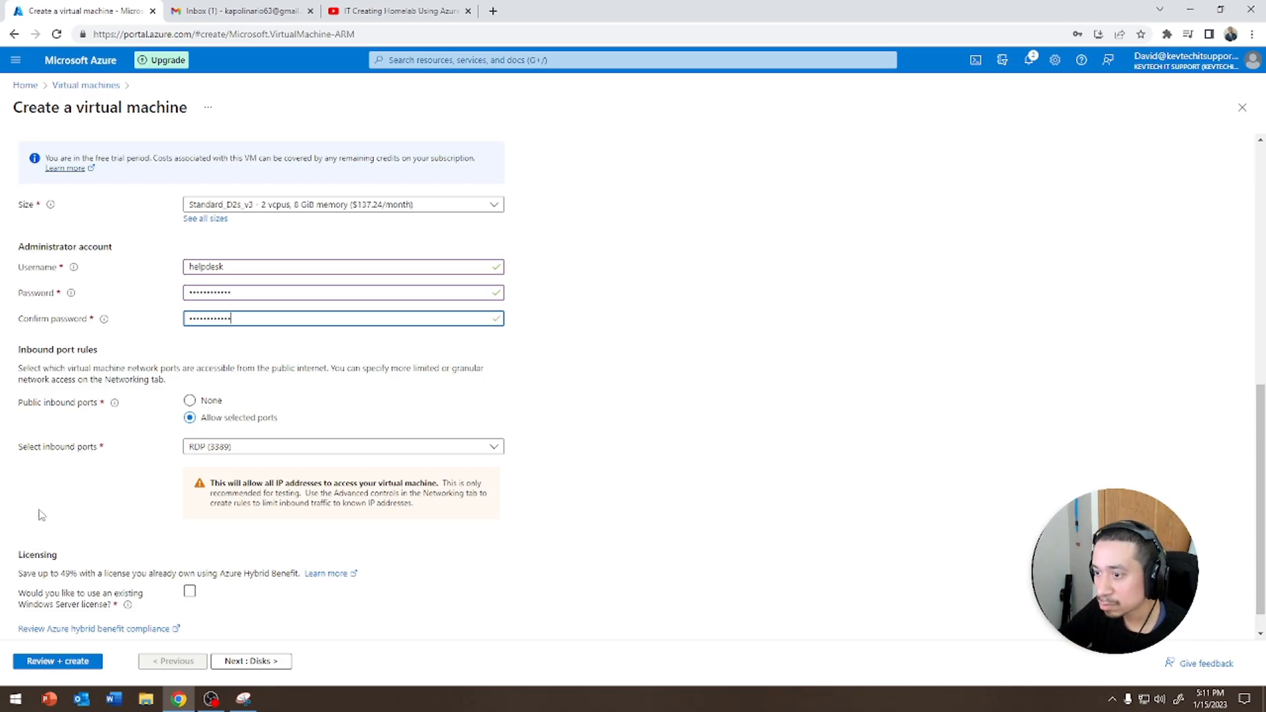
Review the basic settings of the new VM, including image, security type, VM architecture and inbound ports
scroll(44, 522, down, 1)
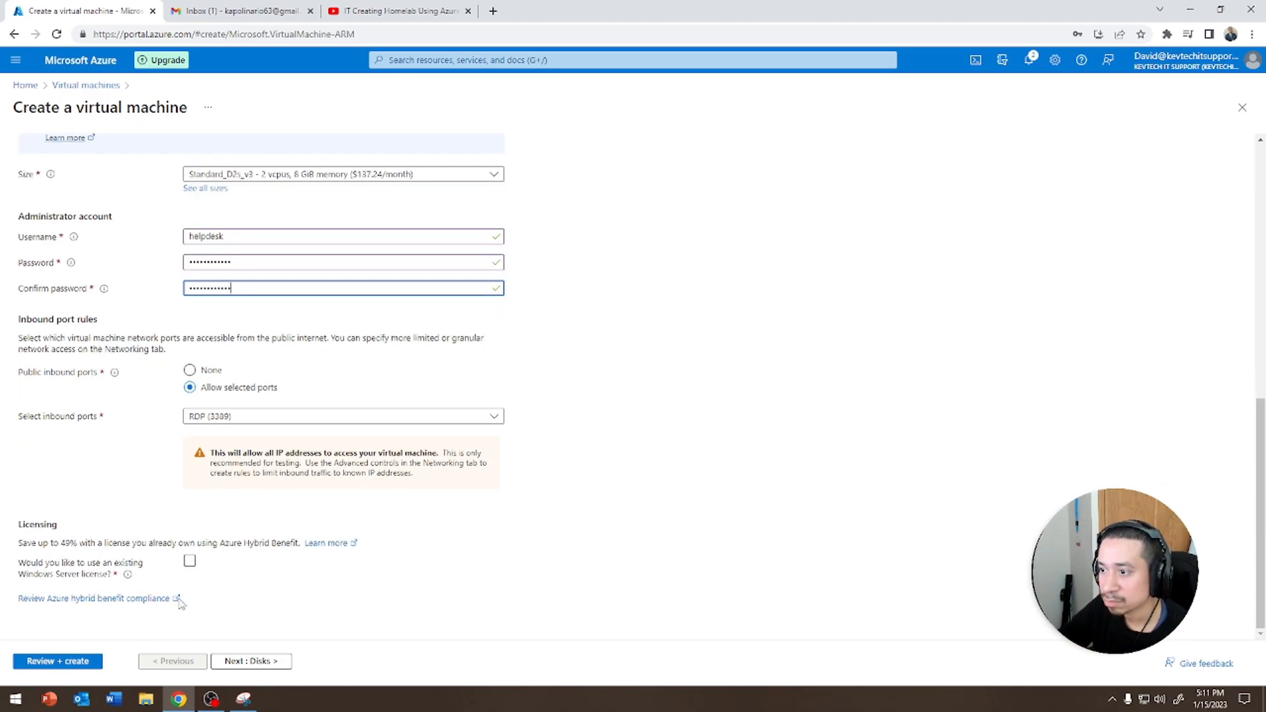
scroll(193, 417, up, 7)
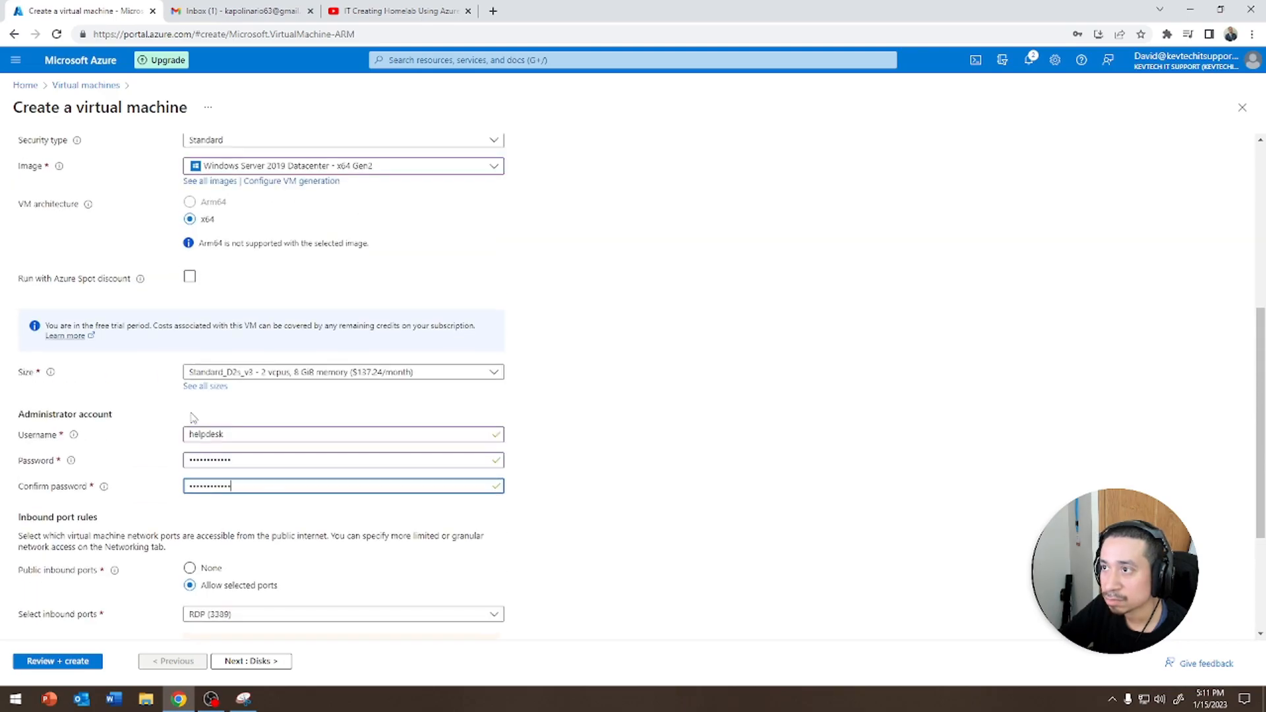
double_click(190, 469)
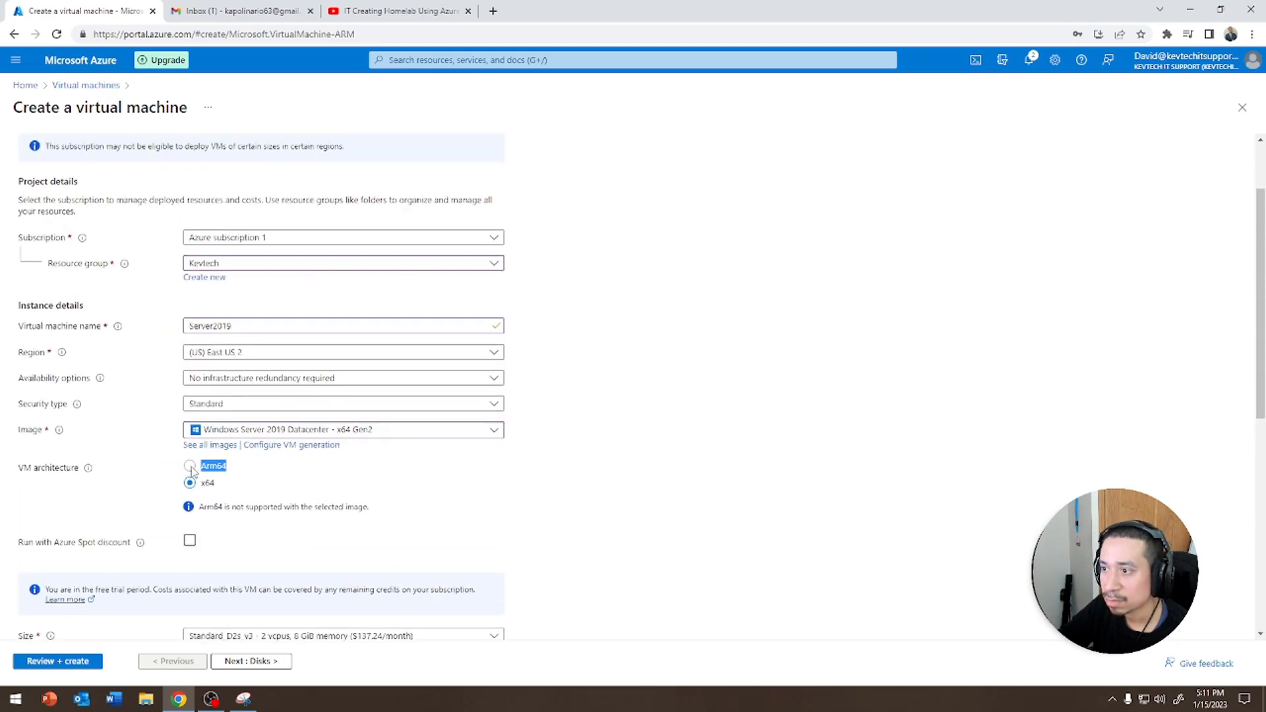
click(258, 513)
drag(237, 514, 374, 509)
click(375, 509)
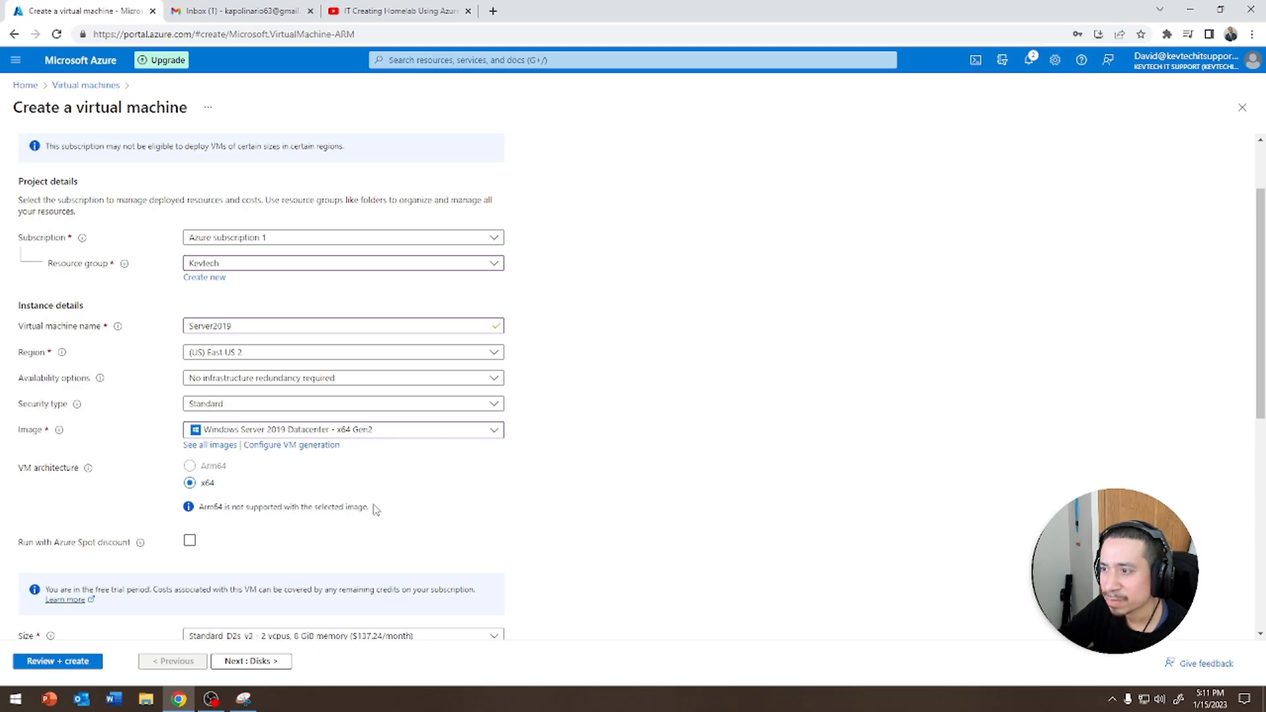
click(442, 434)
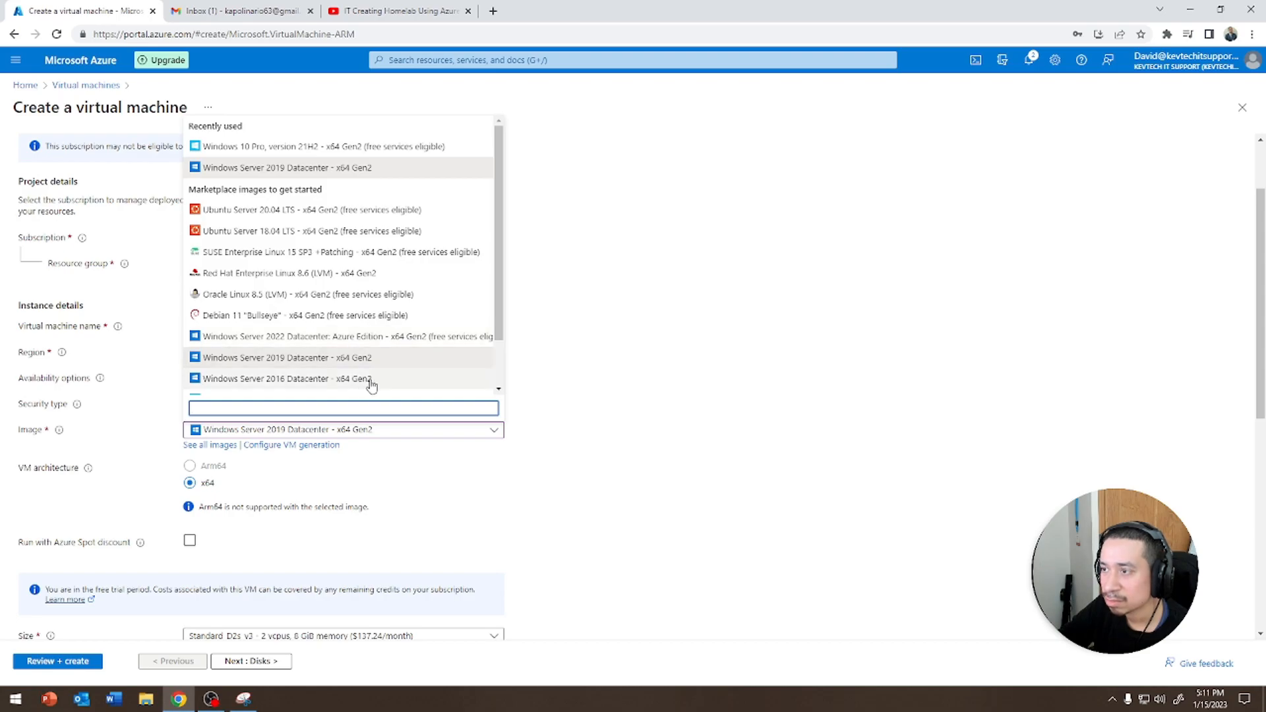
click(410, 359)
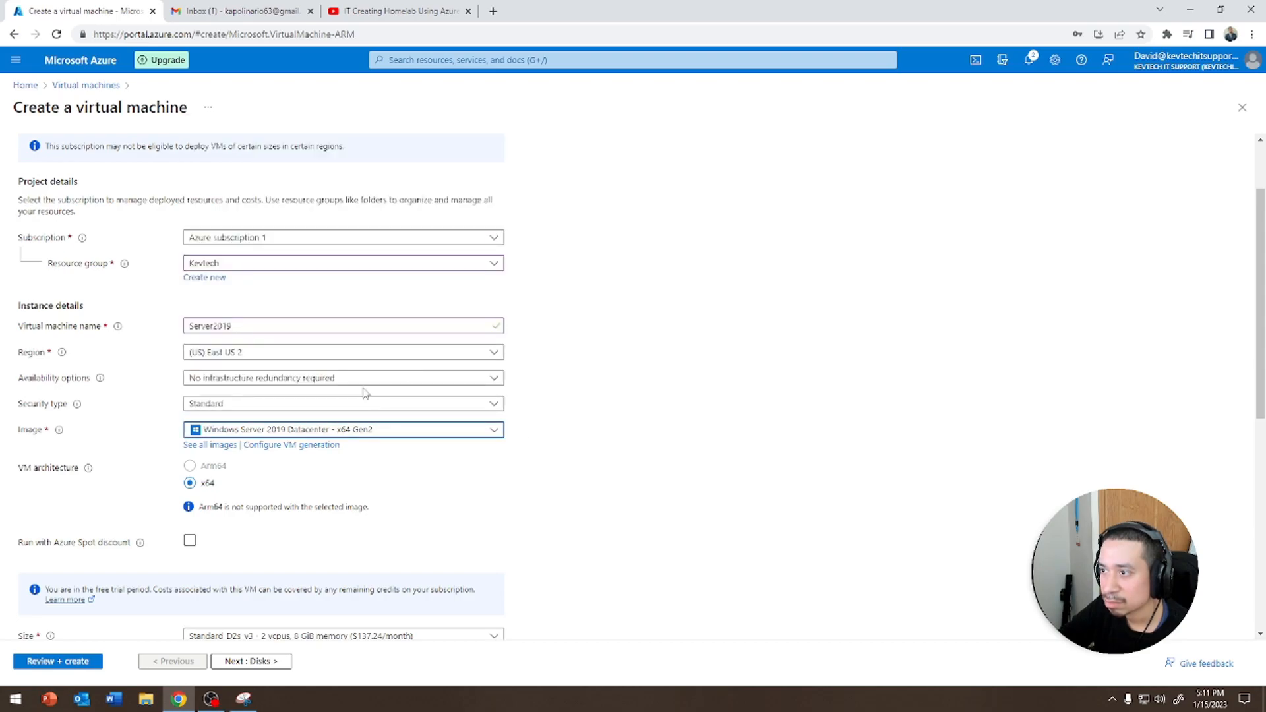
click(317, 377)
click(317, 378)
click(255, 407)
click(255, 409)
scroll(614, 386, down, 2)
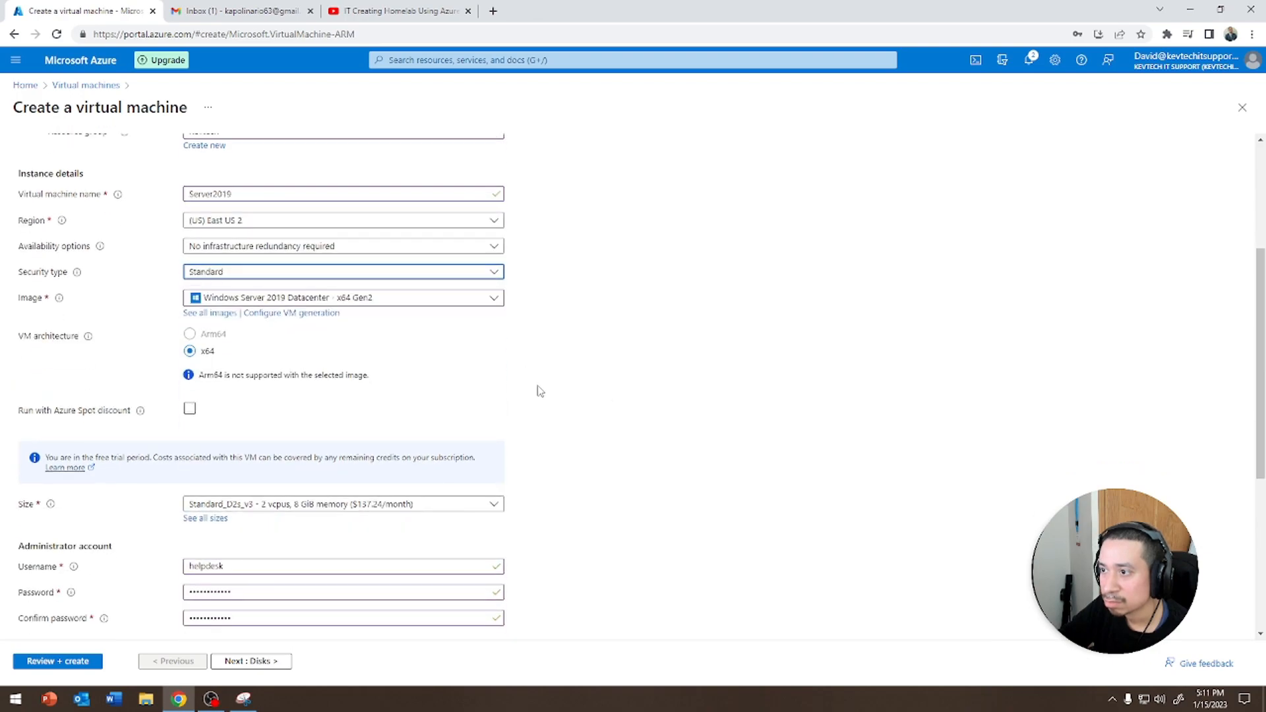
click(190, 352)
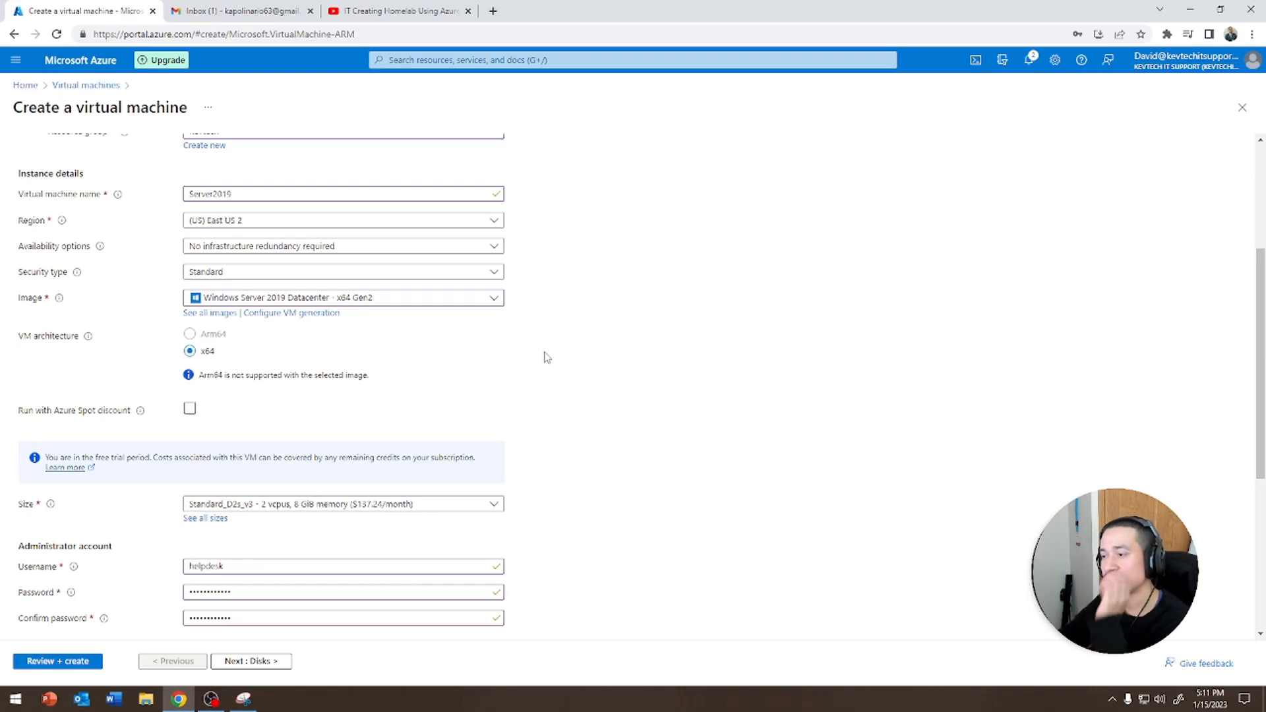
scroll(604, 367, down, 5)
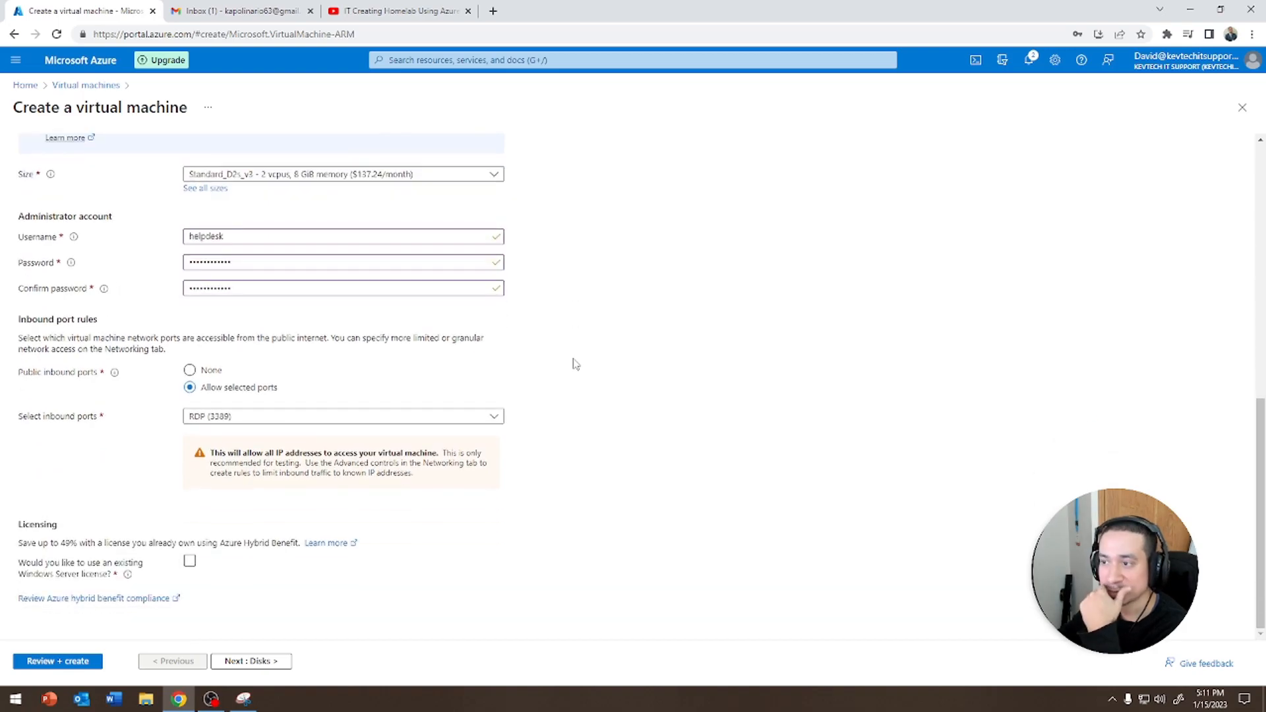
Step through the Disks, Networking, Management and Monitoring tabs, open Review + create, and create the virtual machine
click(259, 662)
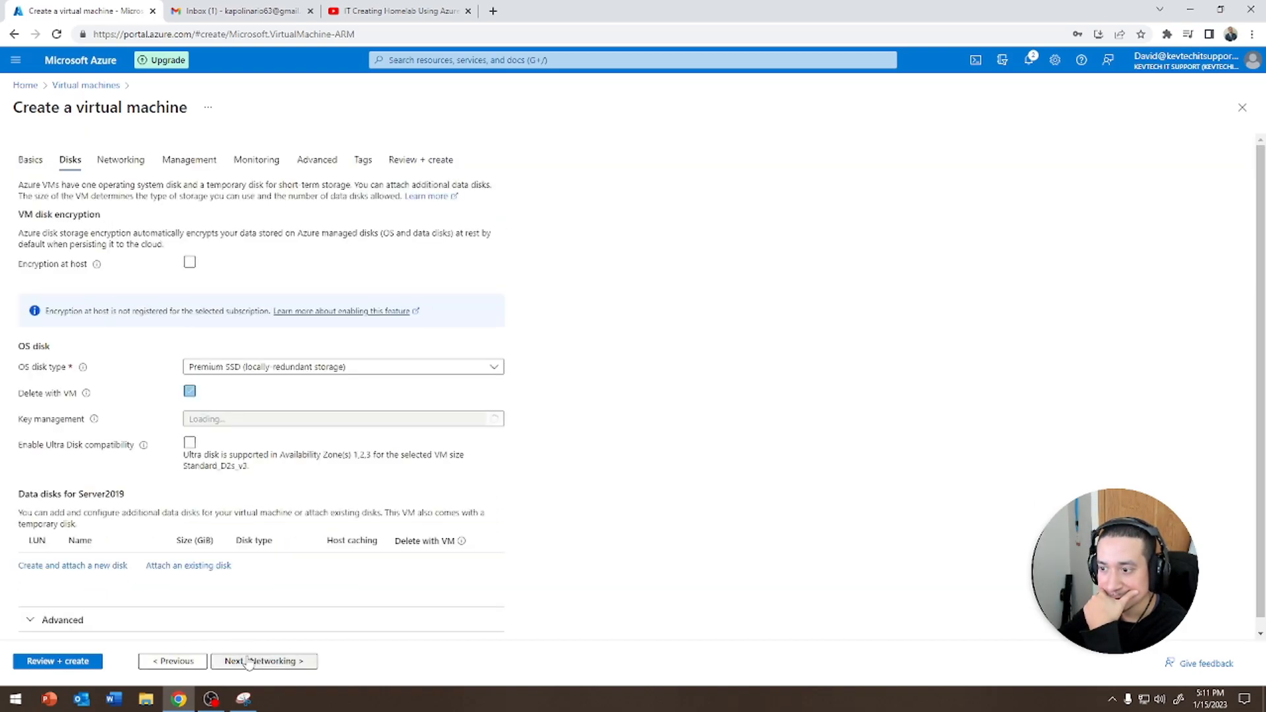
click(142, 161)
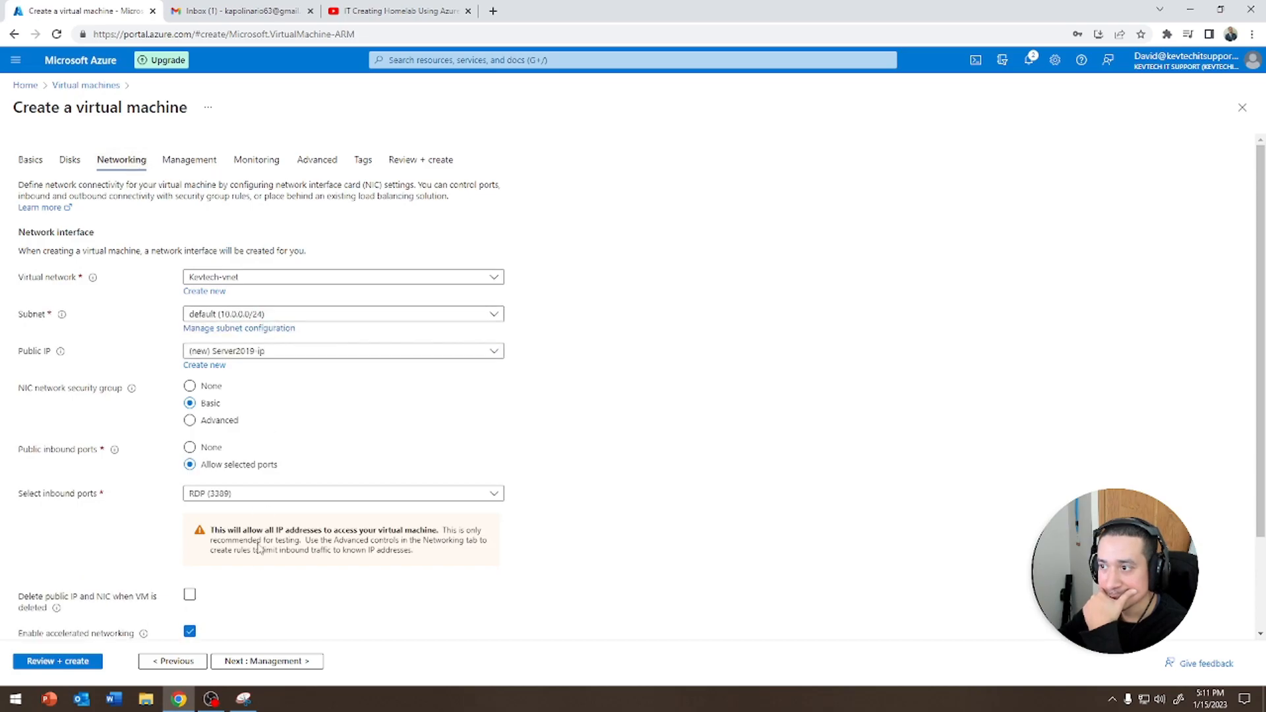
click(270, 661)
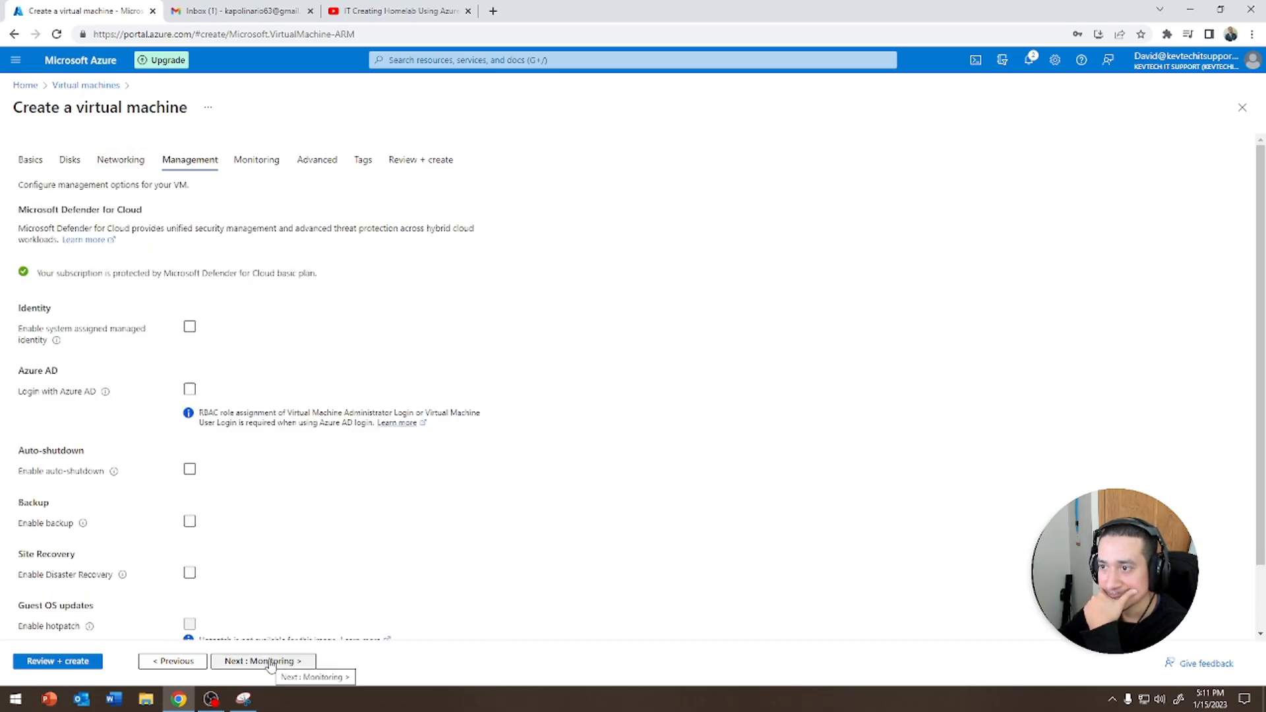
click(267, 661)
click(77, 662)
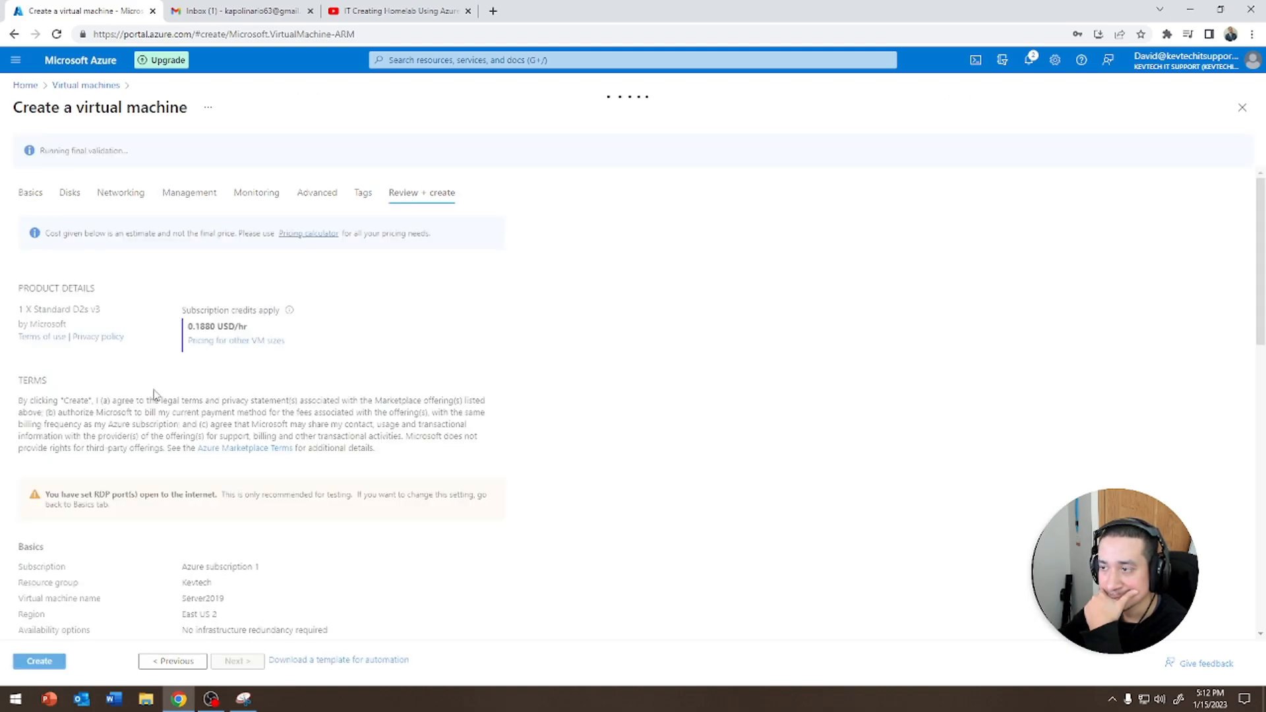
click(45, 664)
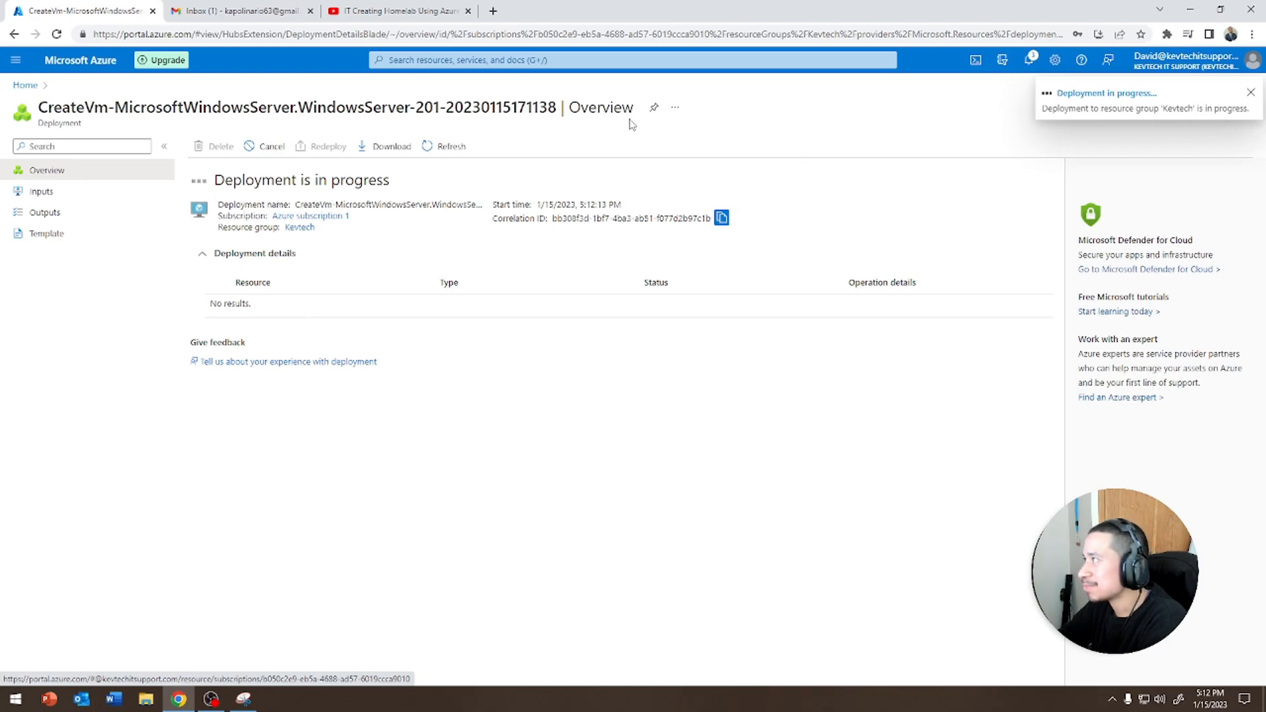
Return to the virtual machines list from Home and refresh it to check for the new VM
click(26, 86)
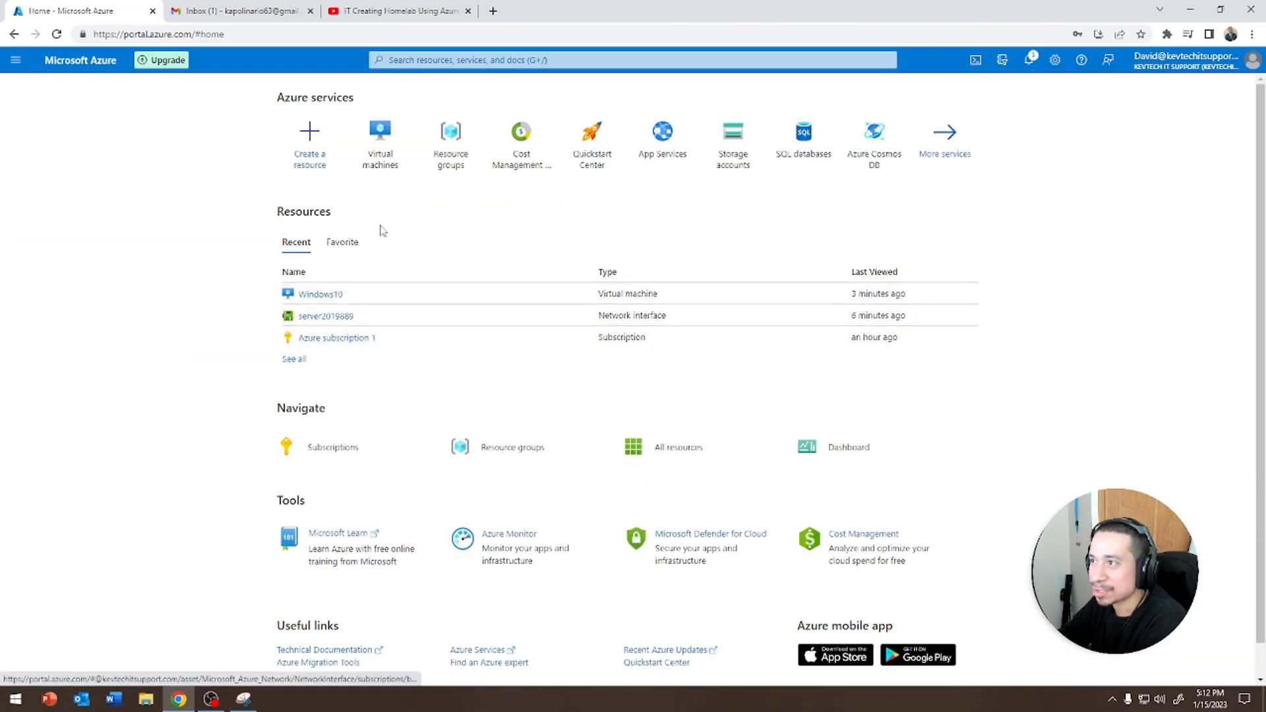
click(379, 165)
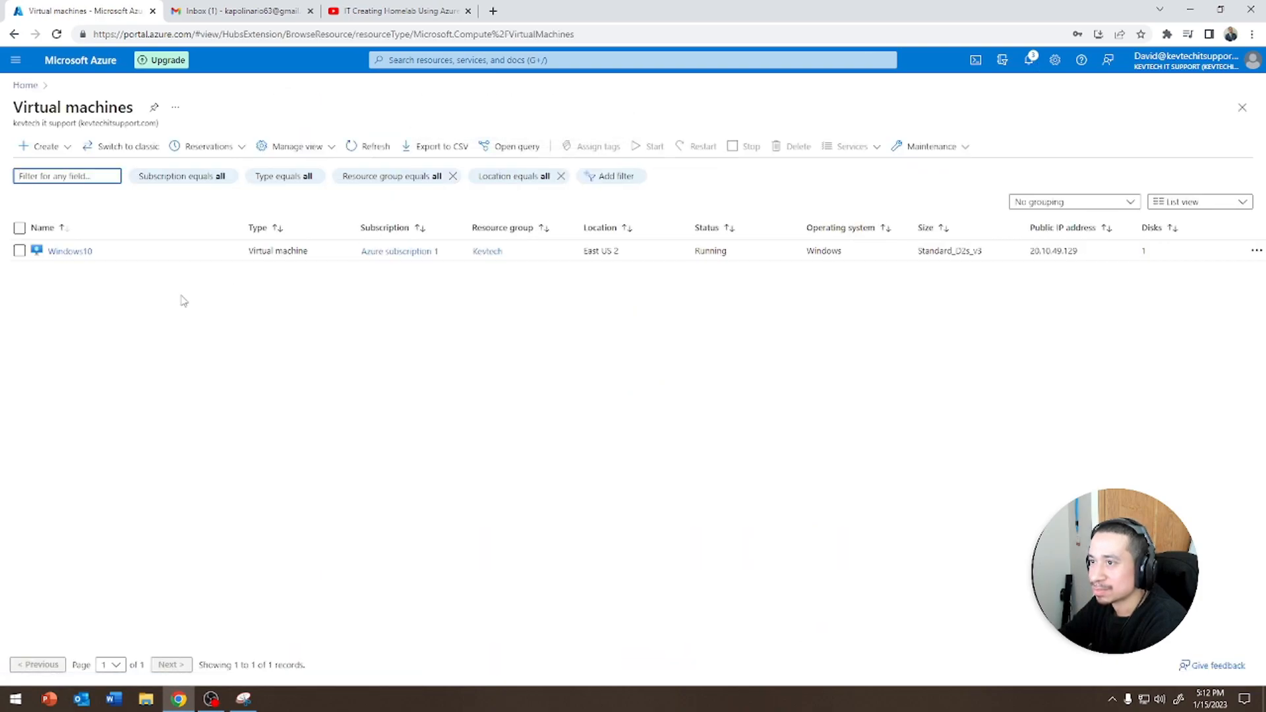
click(366, 148)
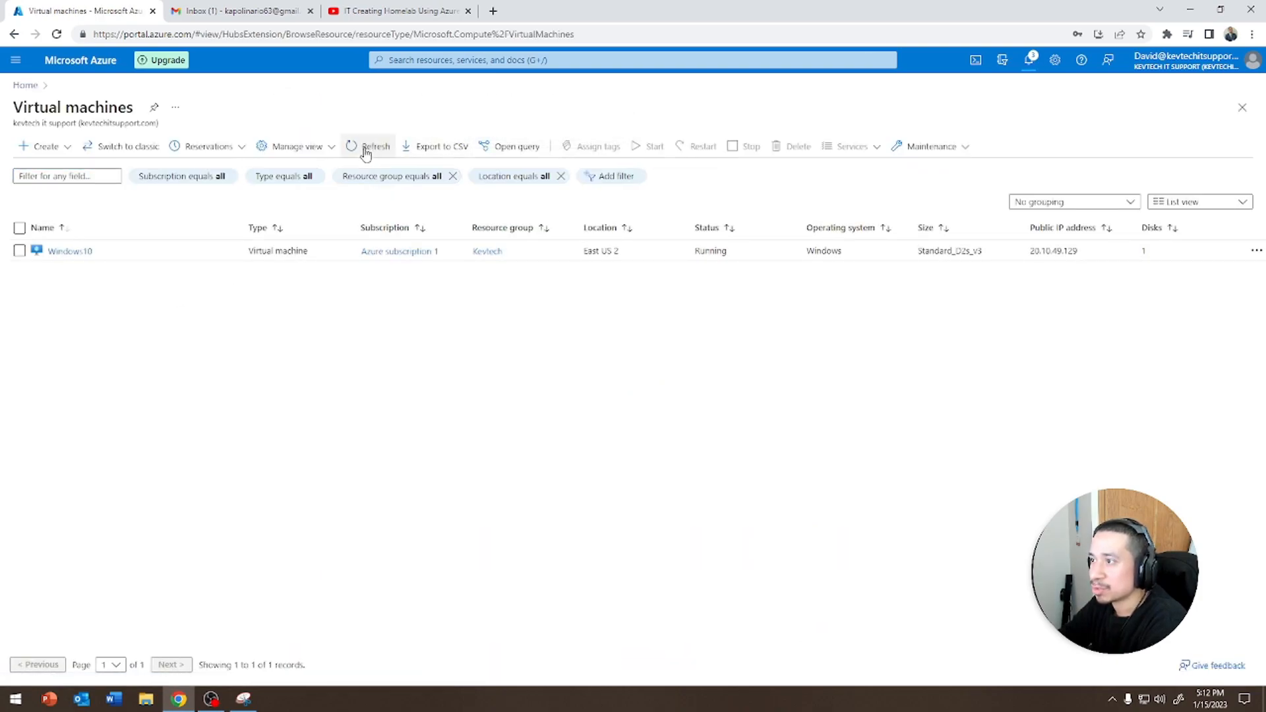
click(366, 149)
click(366, 149)
click(364, 149)
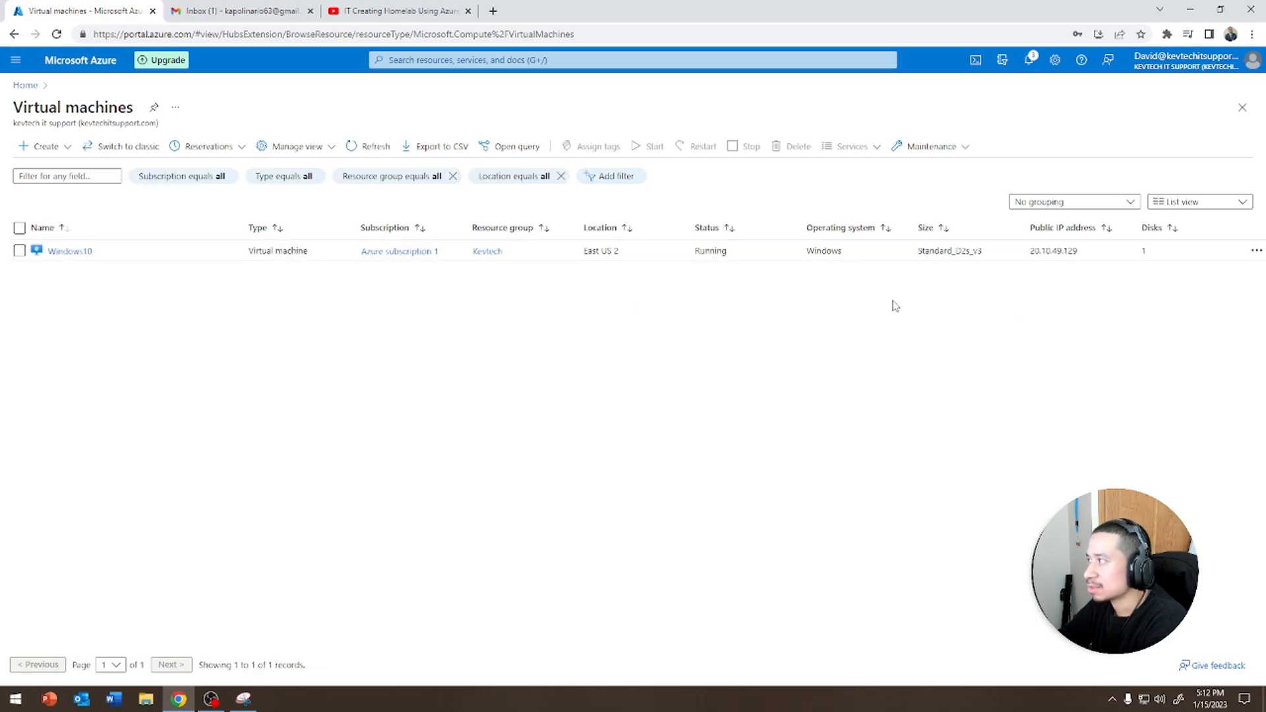
Open the Windows10 virtual machine, stop it, and go back to the virtual machines list
click(66, 251)
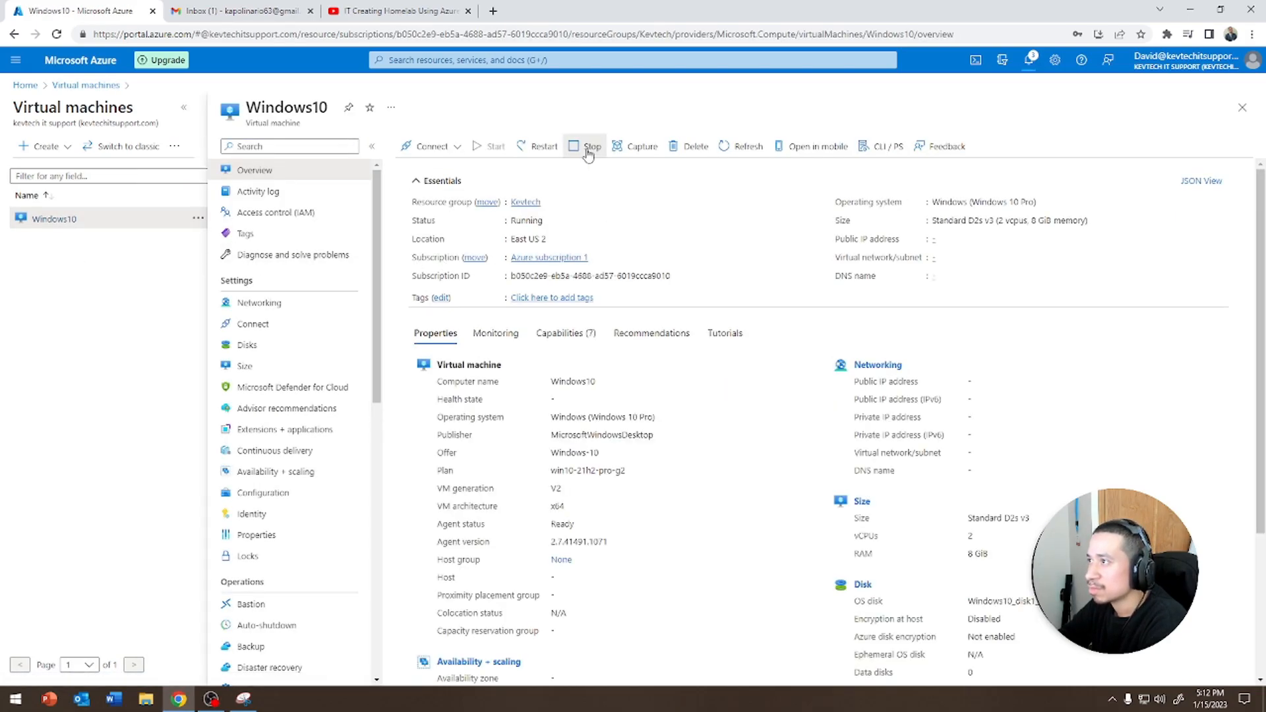
click(589, 146)
click(422, 218)
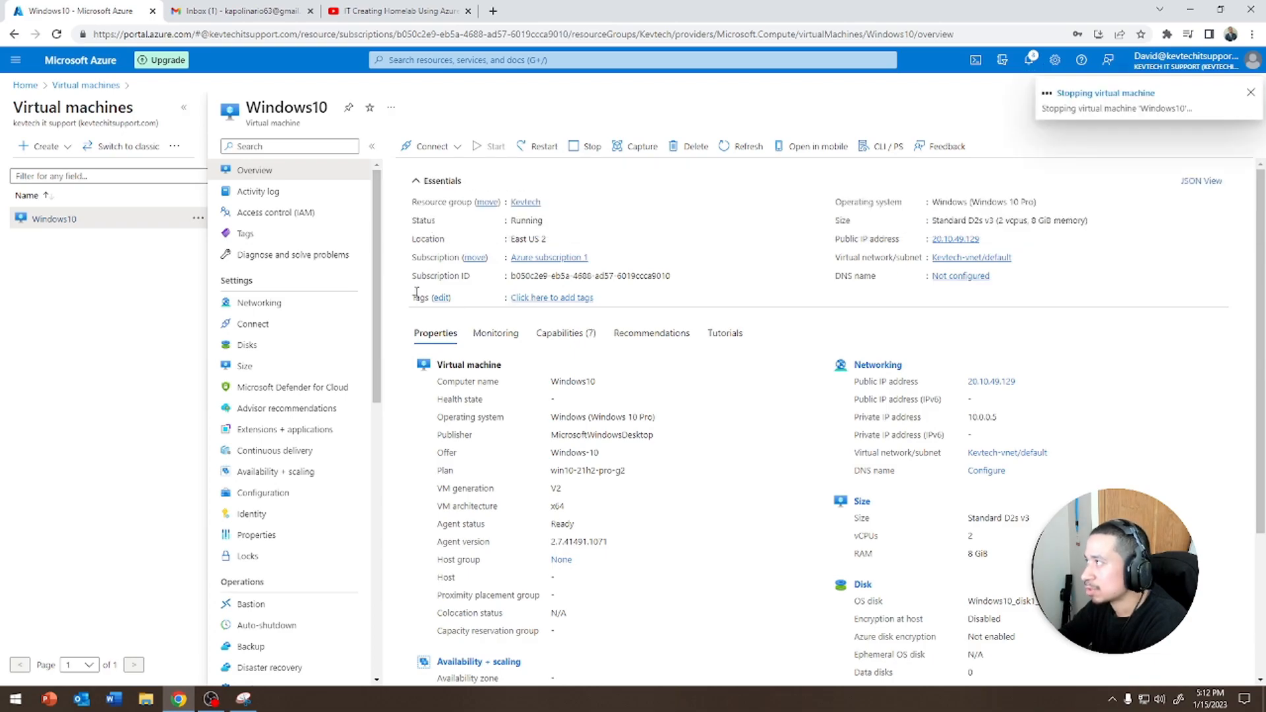
click(107, 86)
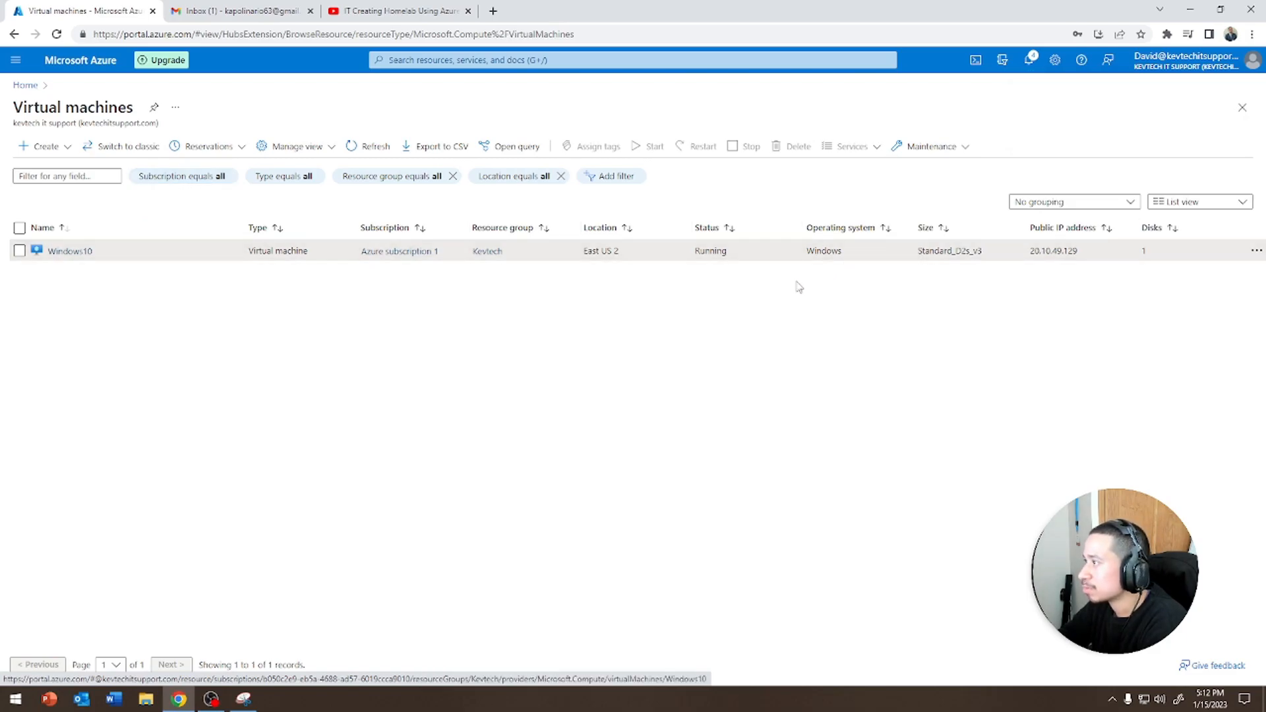
Check the notifications for deployment and stop progress, then refresh the virtual machines list
click(1029, 60)
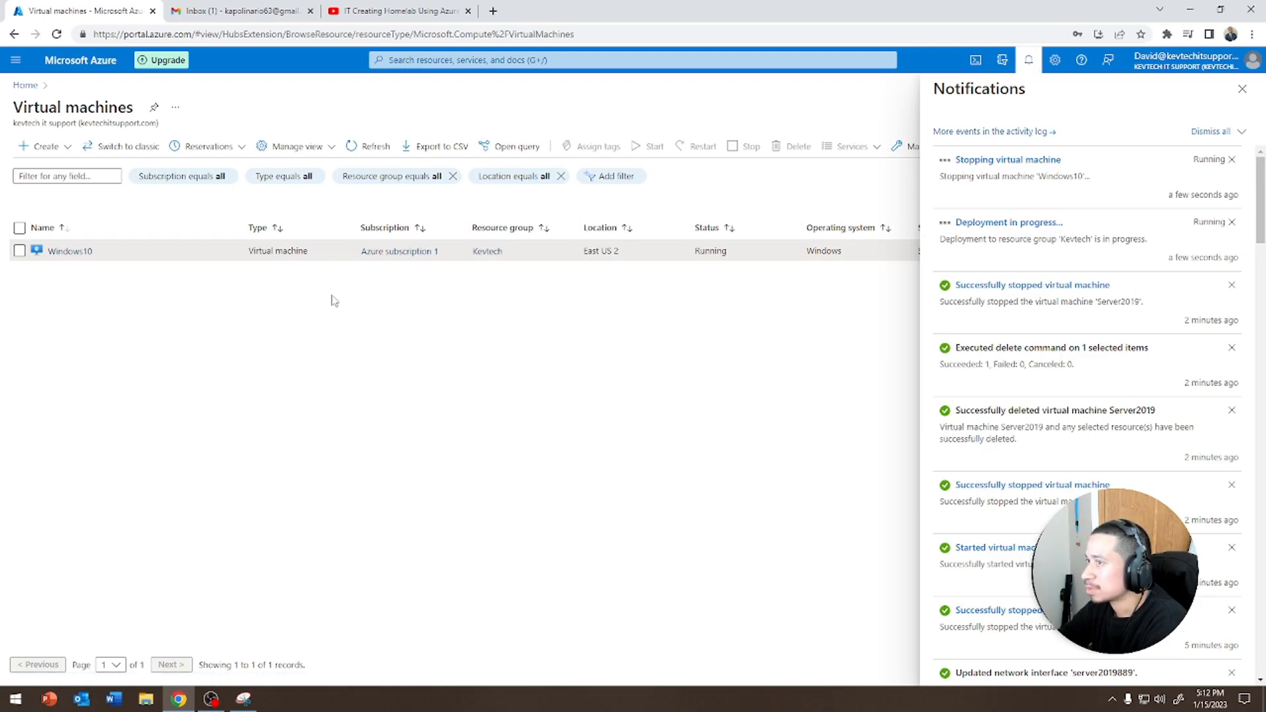
click(1242, 89)
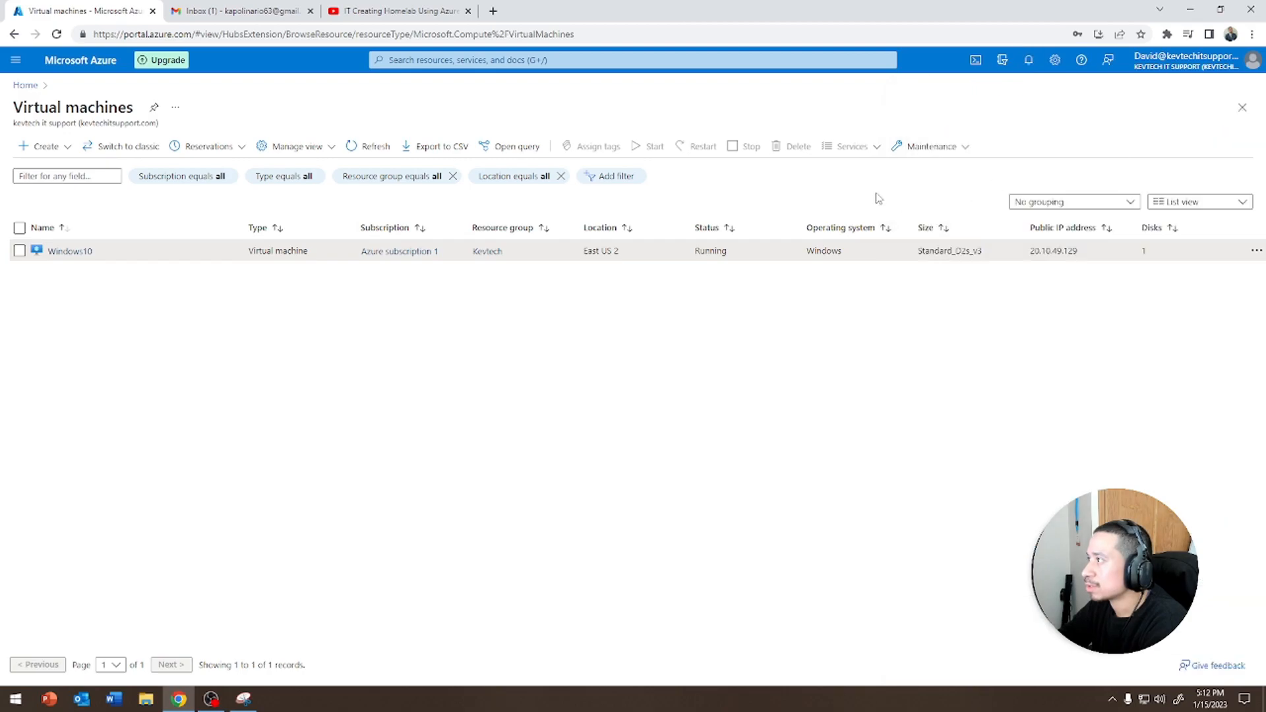
click(369, 153)
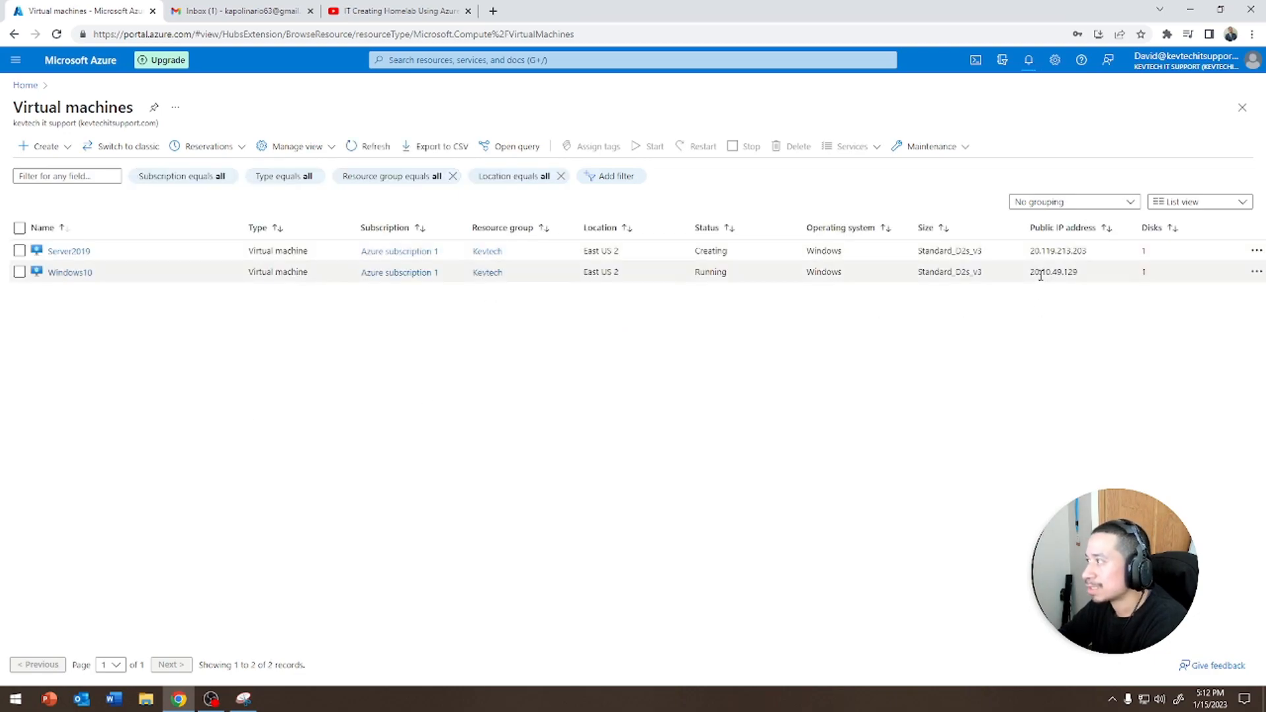
Open the Server2019 virtual machine and review the details on its overview page
drag(1028, 273, 1085, 280)
mouse_move(1027, 251)
mouse_down()
mouse_move(1108, 254)
mouse_move(1020, 252)
mouse_up()
click(848, 374)
click(903, 385)
click(66, 251)
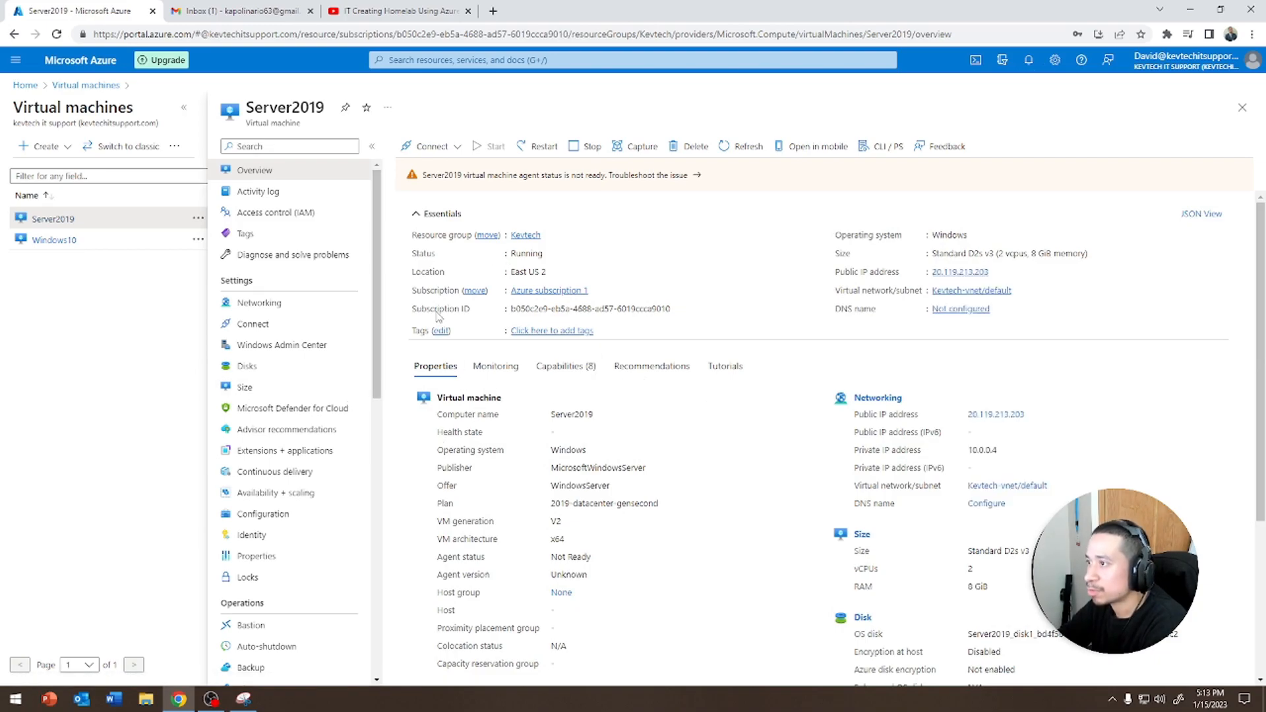
scroll(437, 317, down, 4)
scroll(347, 330, down, 5)
scroll(349, 330, up, 5)
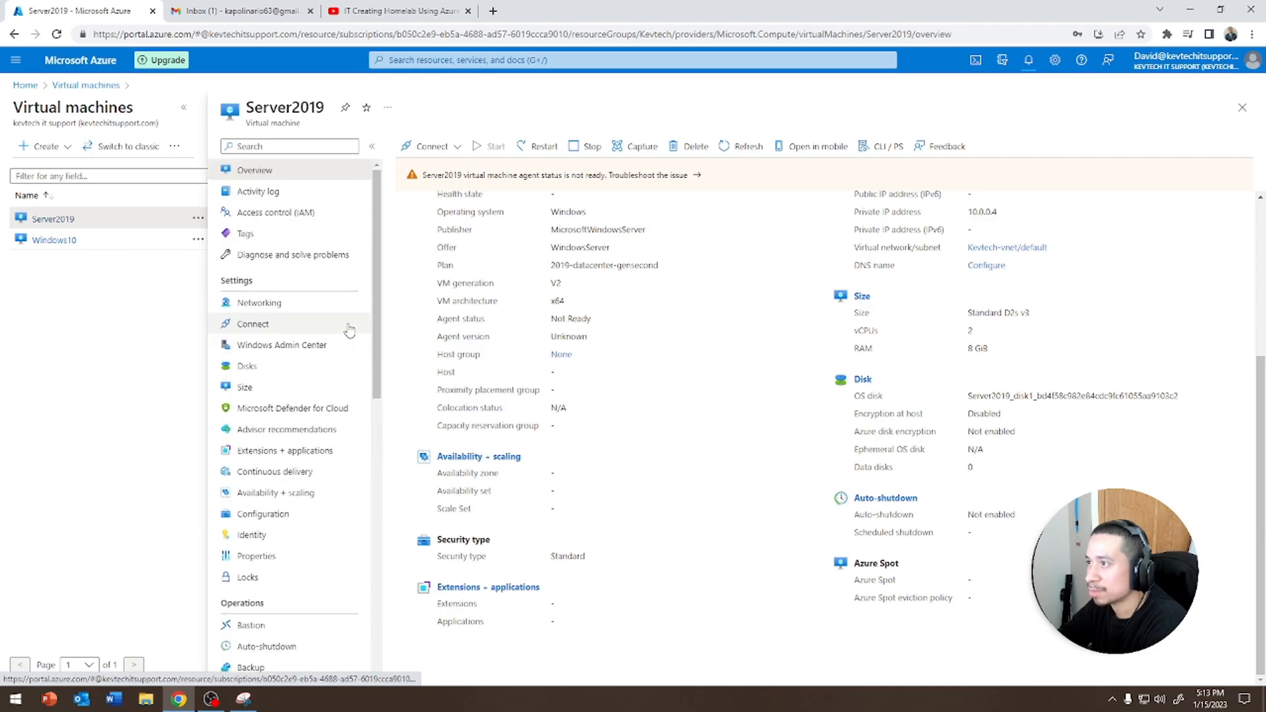
scroll(349, 330, up, 1)
scroll(594, 251, up, 4)
Download the Server2019 RDP file from the Connect options, open it, and proceed past the unknown publisher warning
click(435, 148)
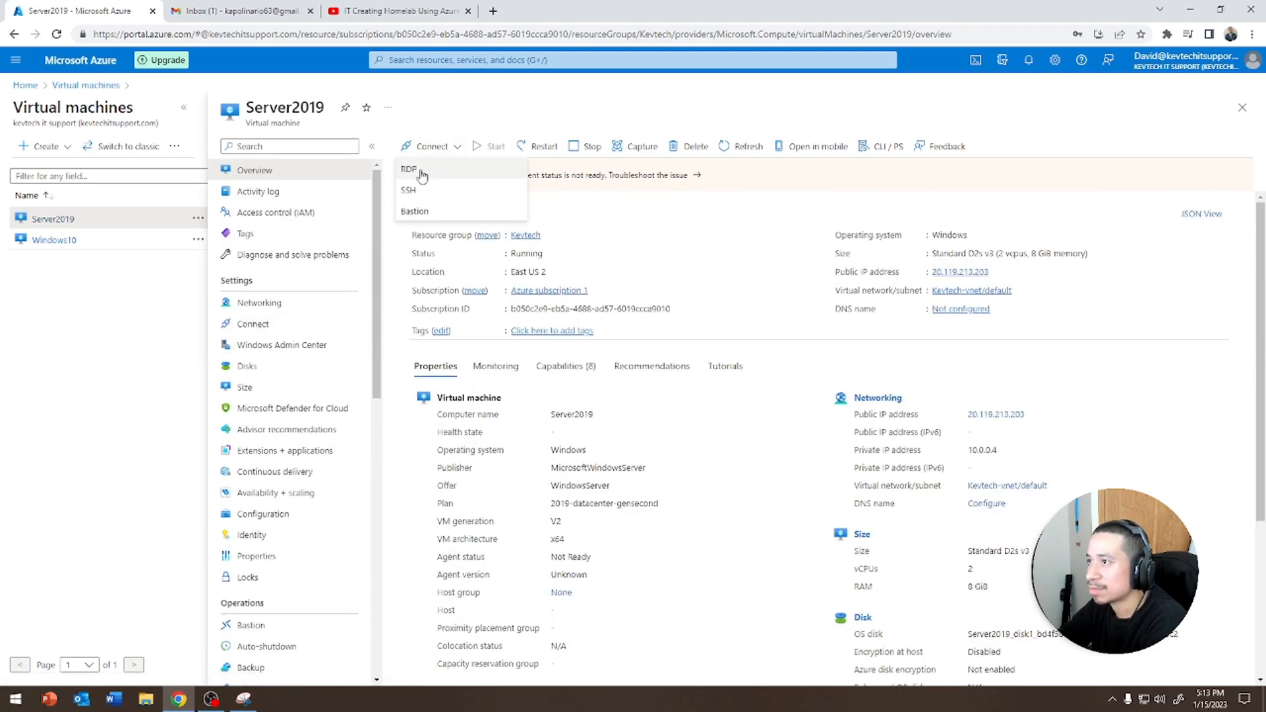
click(425, 170)
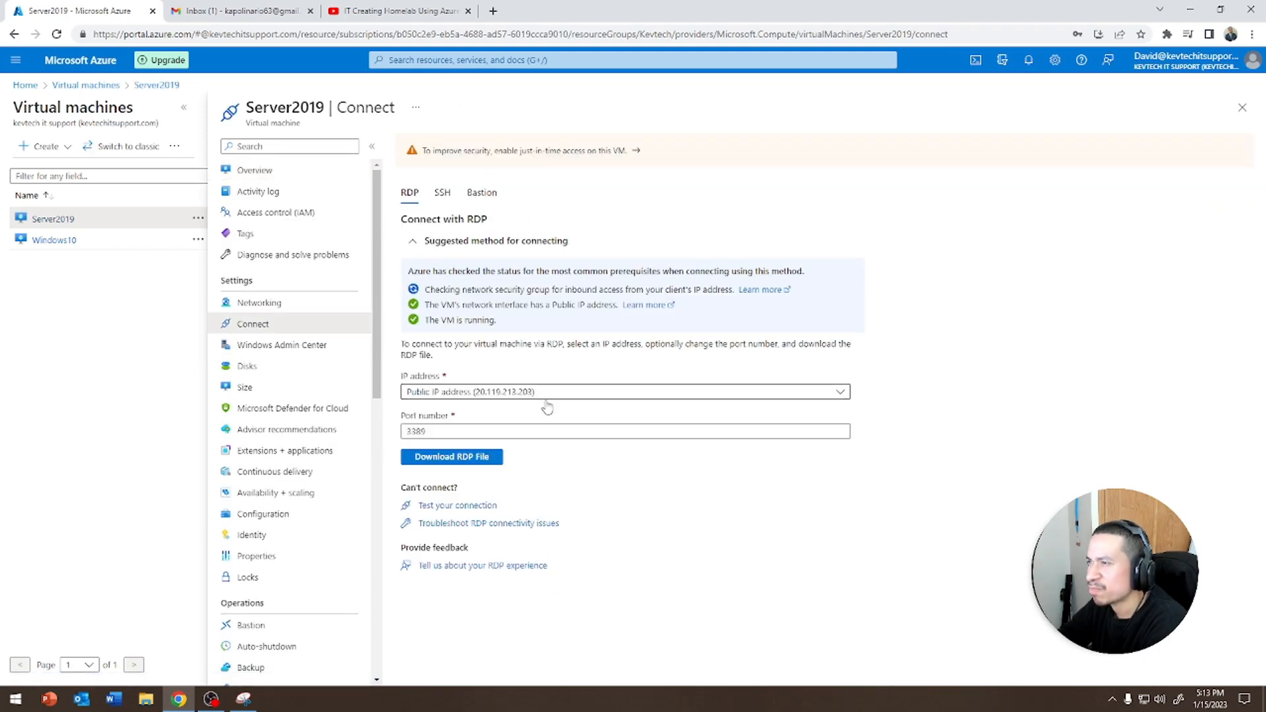
click(452, 457)
click(74, 664)
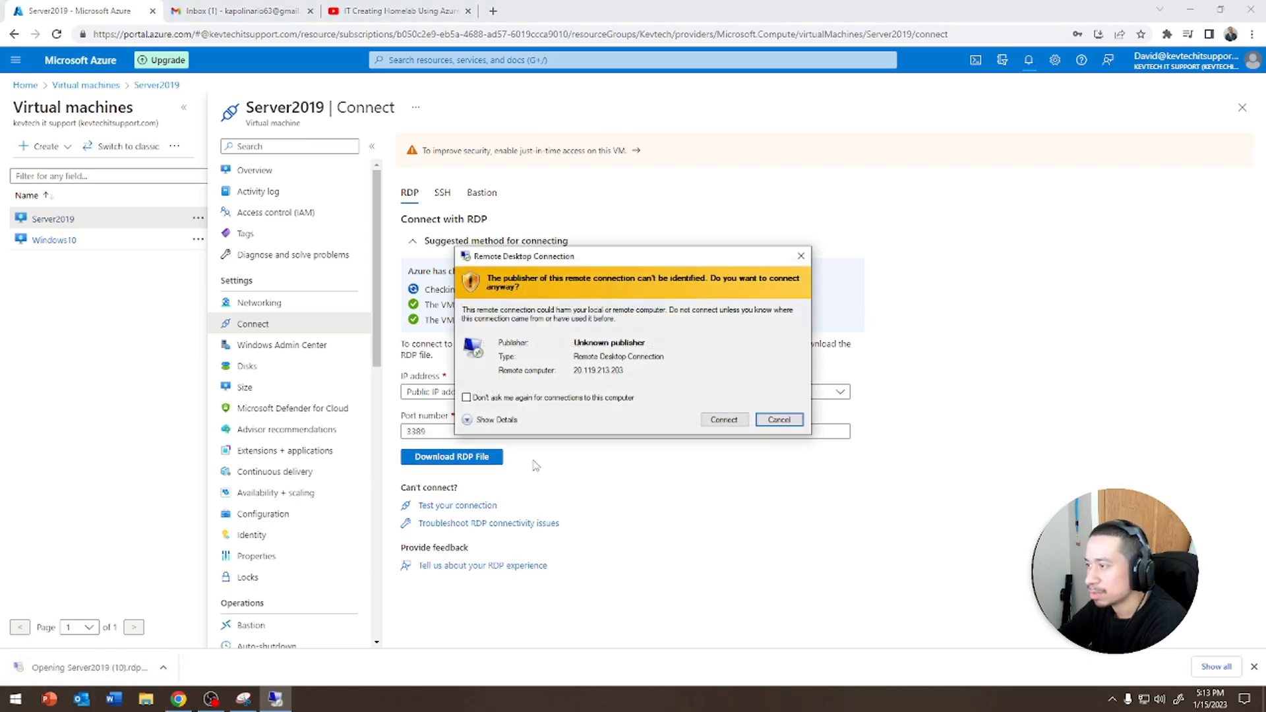
click(732, 420)
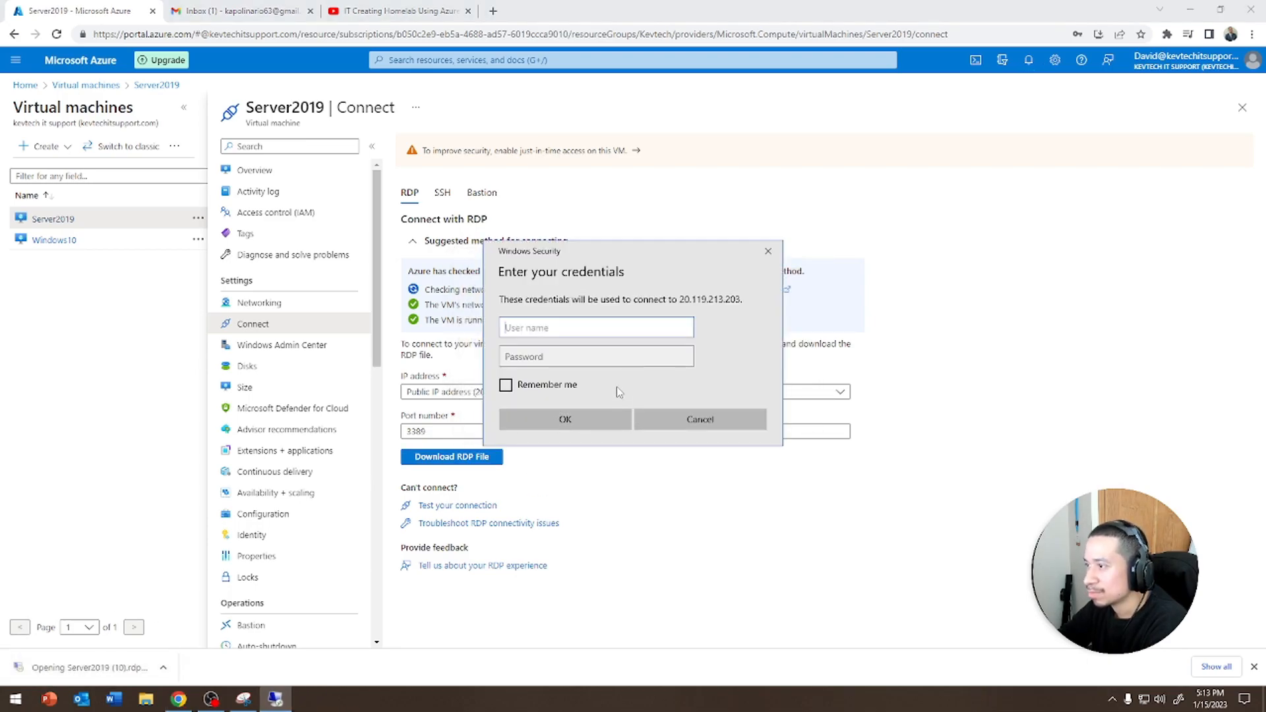
Sign in to Server2019 as helpdesk with the account password and accept the certificate warning to connect
text(helpdesk)
key(Tab)
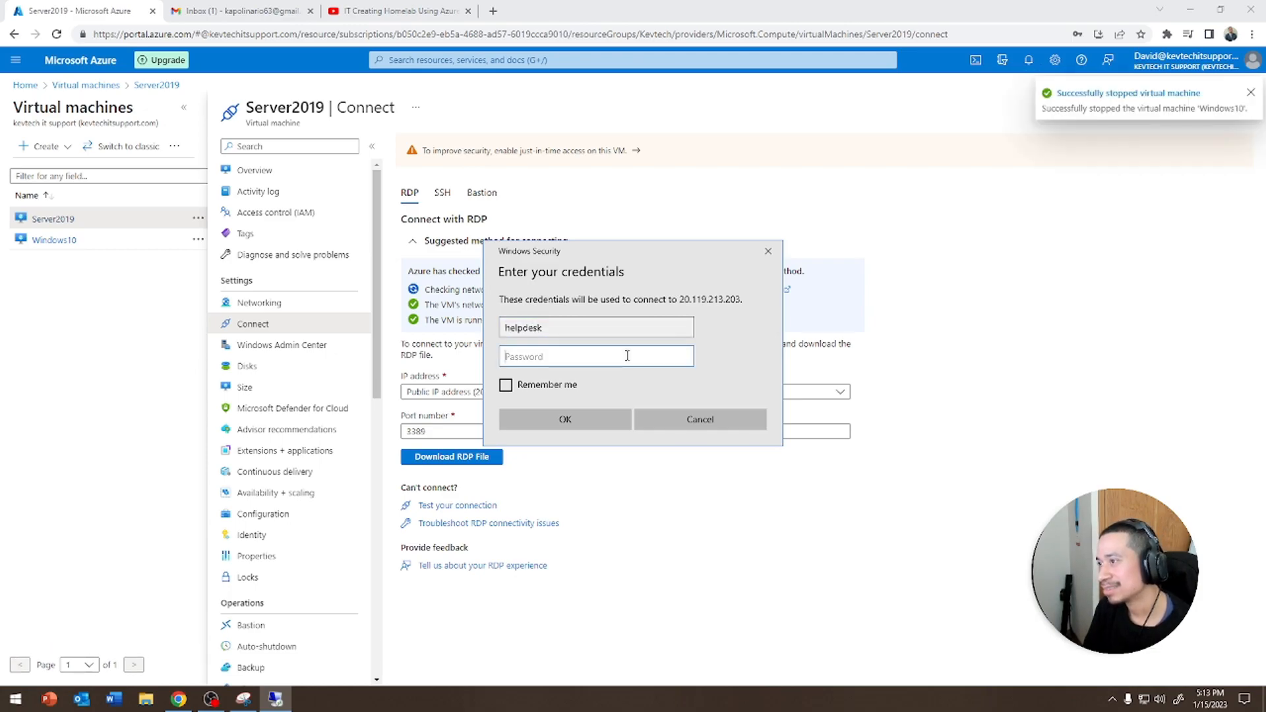
text(•••••••)
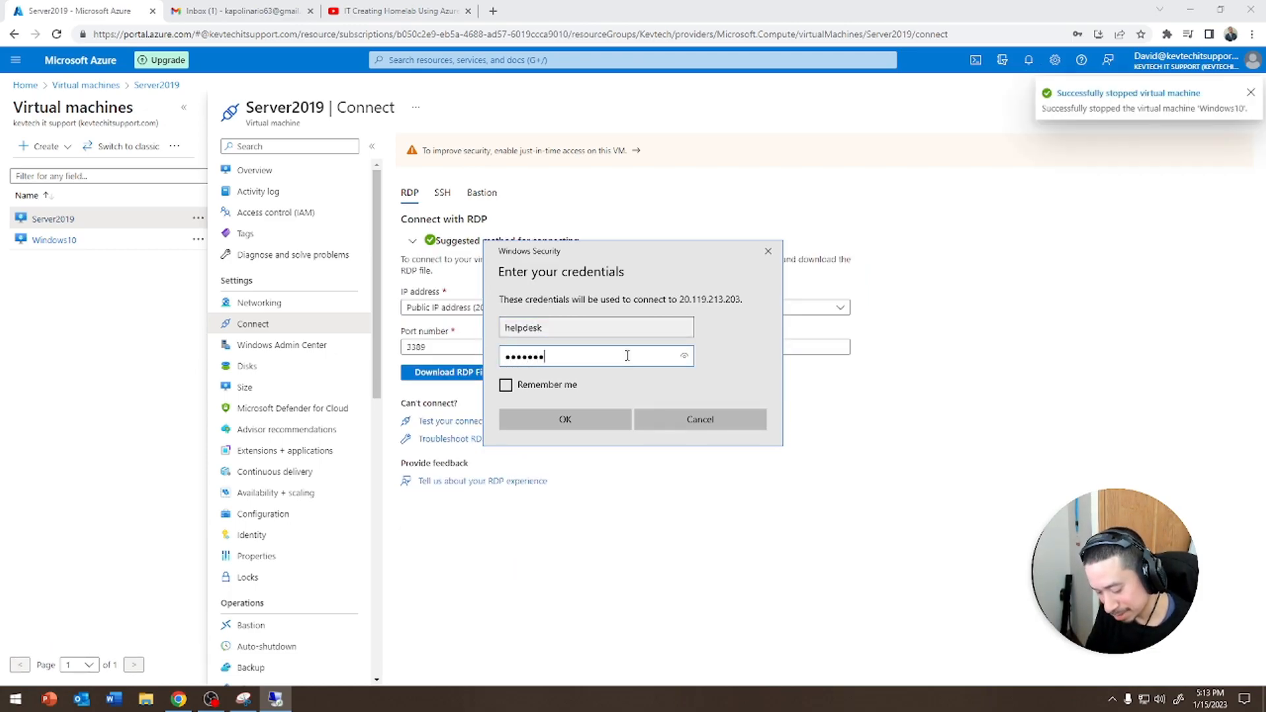
key(Return)
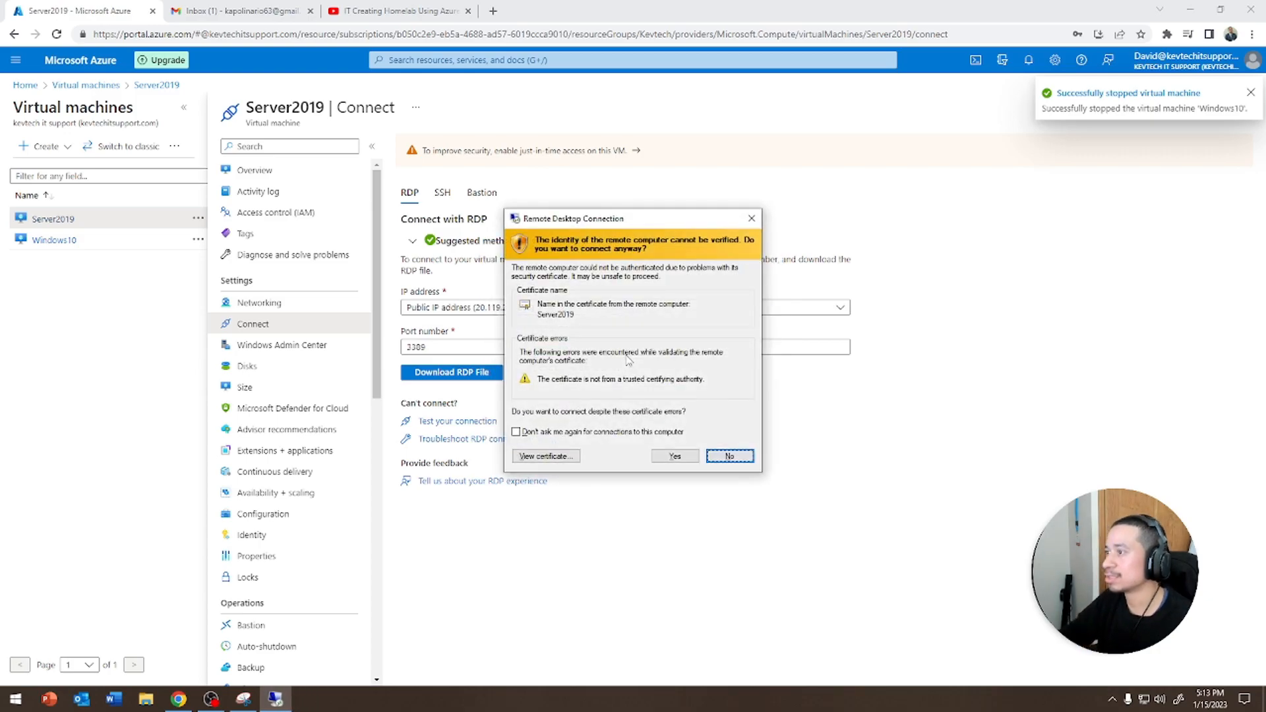
click(653, 457)
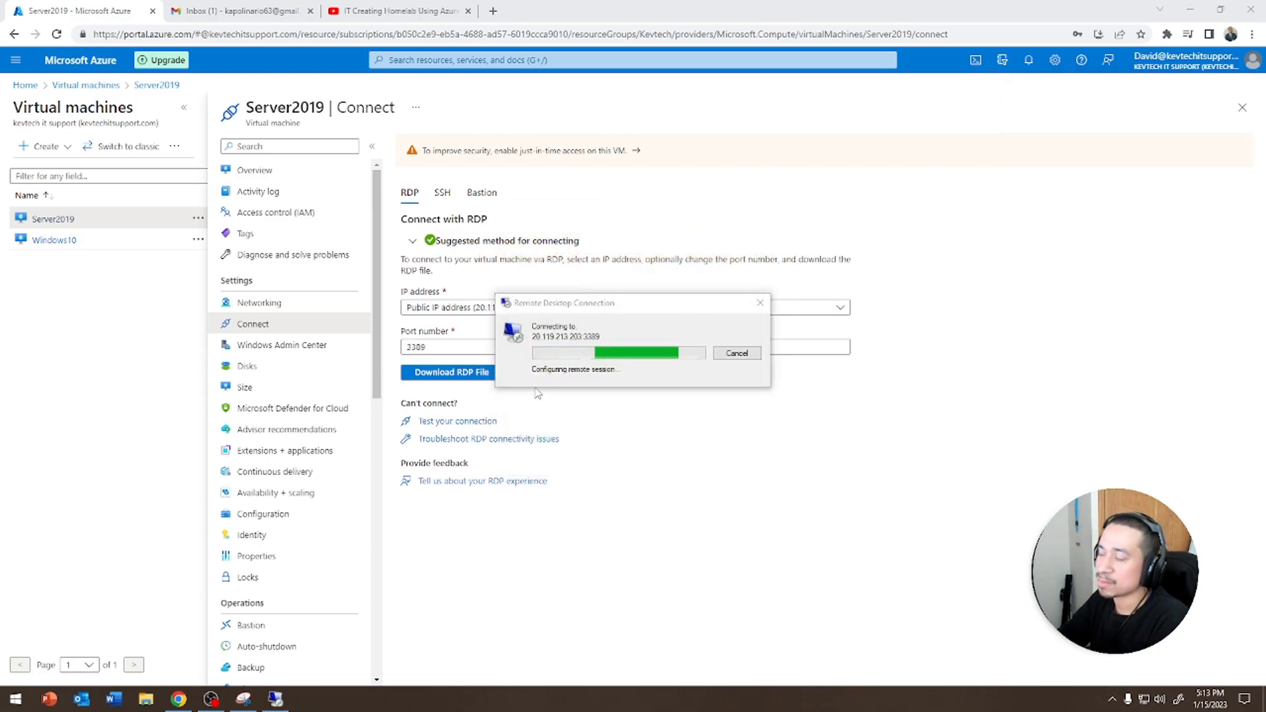
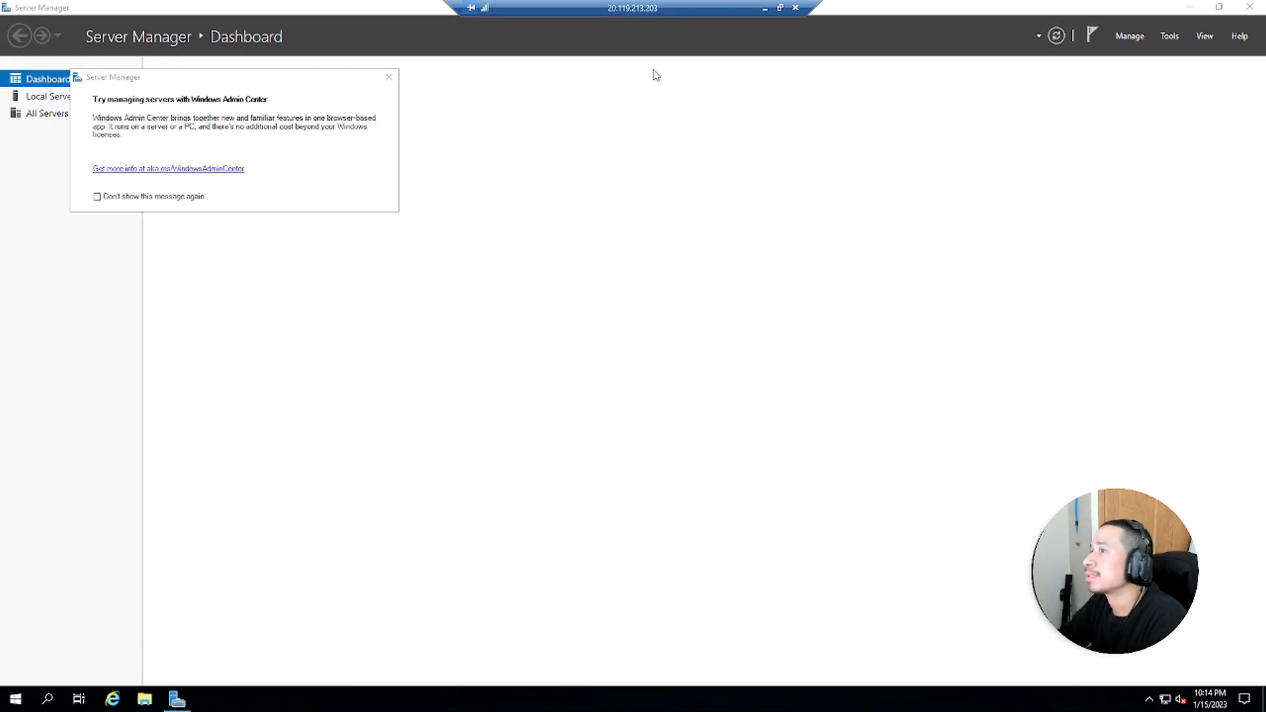
Open Command Prompt, run ipconfig to check the server's network configuration, and close the window
click(14, 696)
text(e)
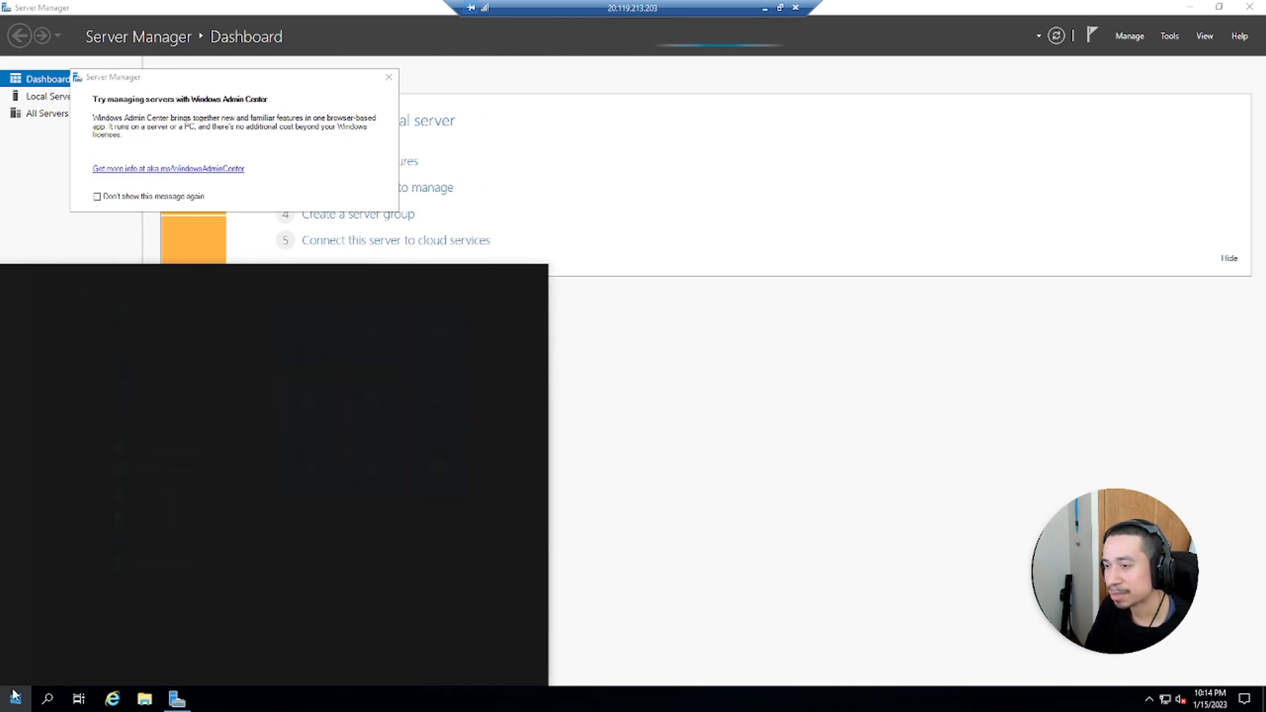
text(md)
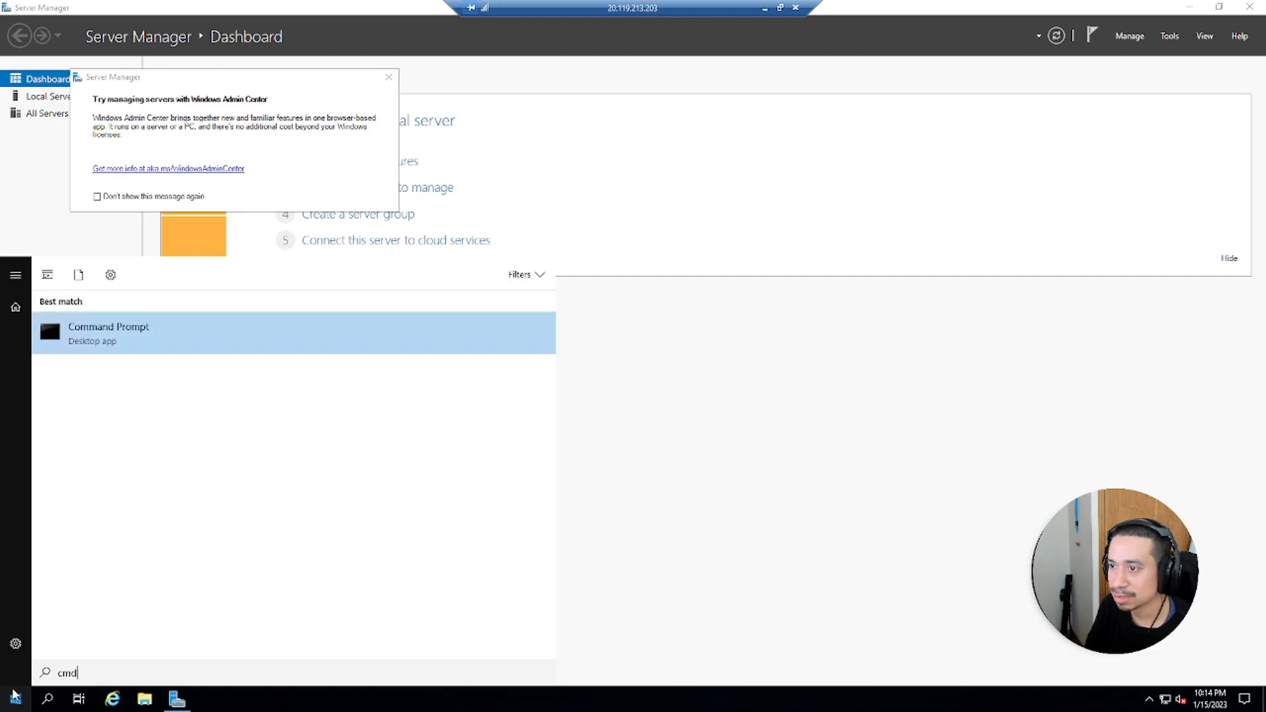
key(Return)
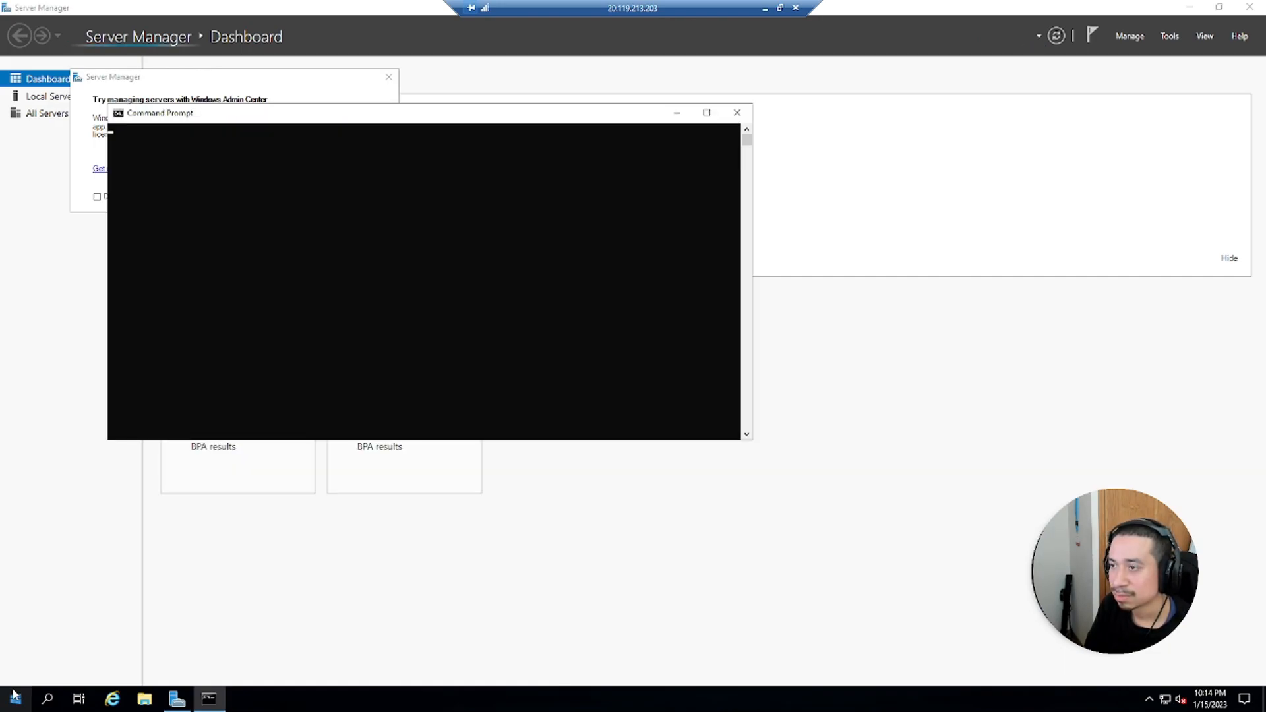
text(ipc)
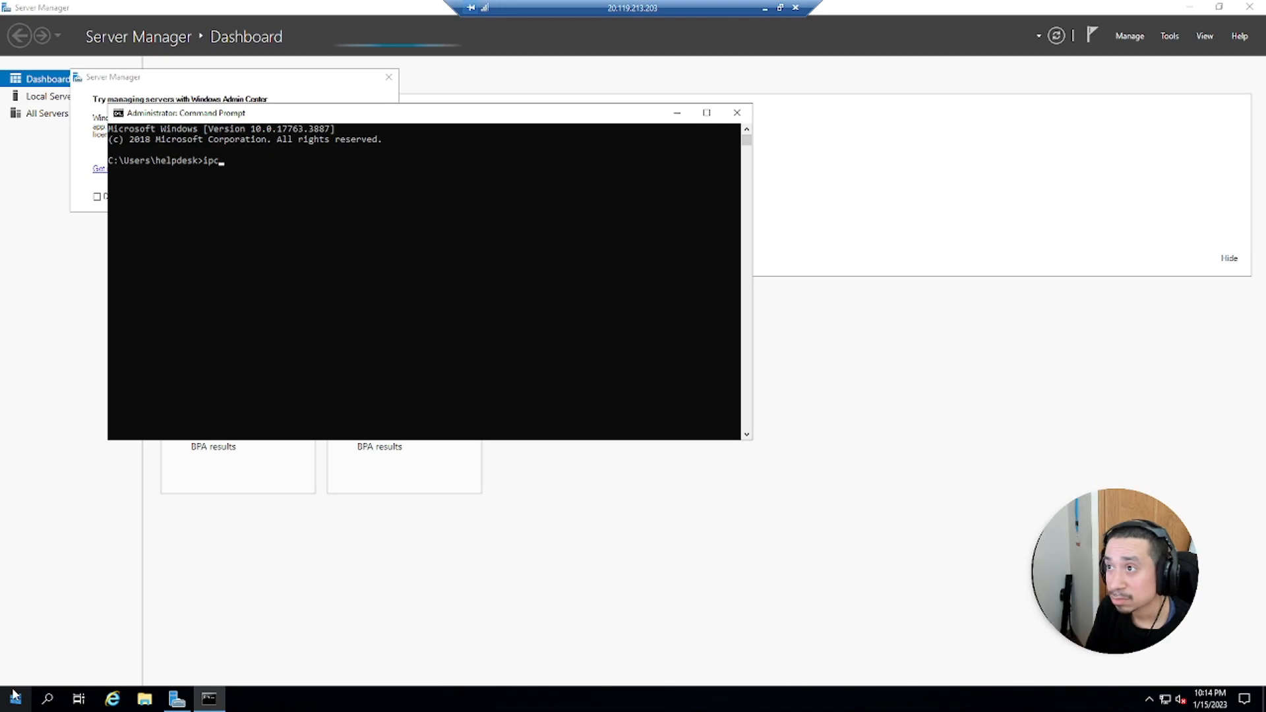
text(onfig)
key(Return)
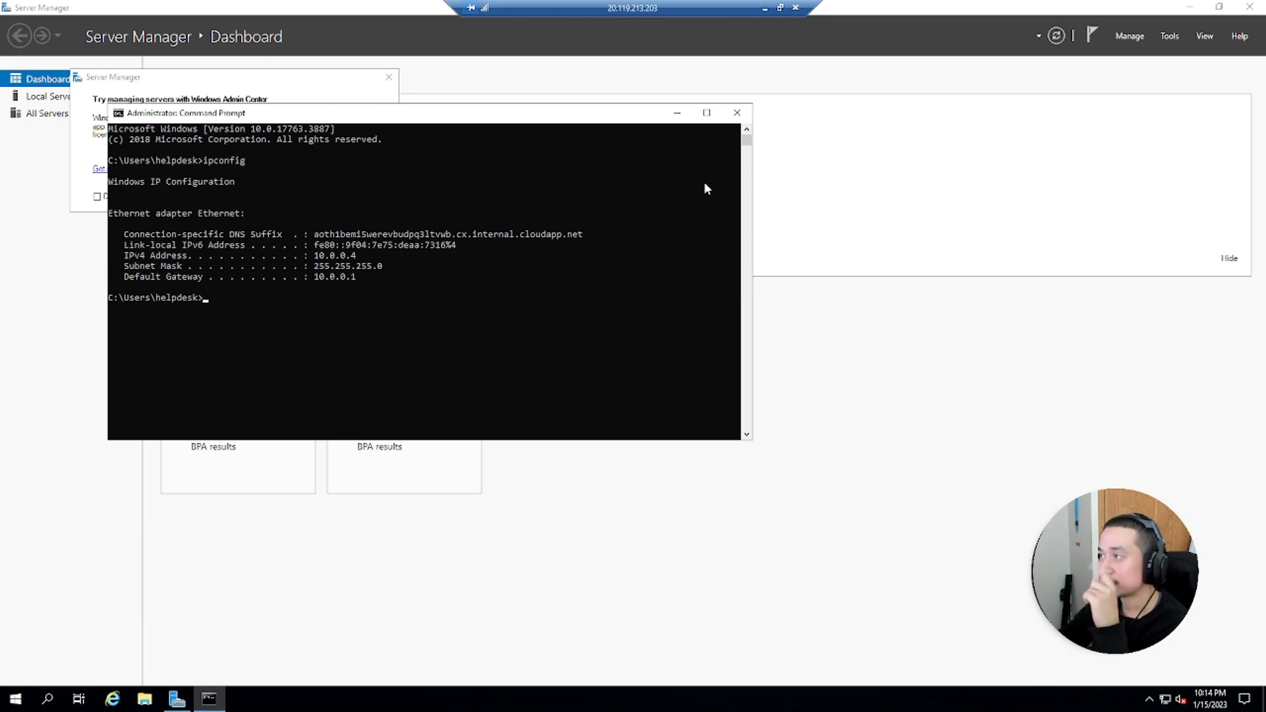
click(744, 120)
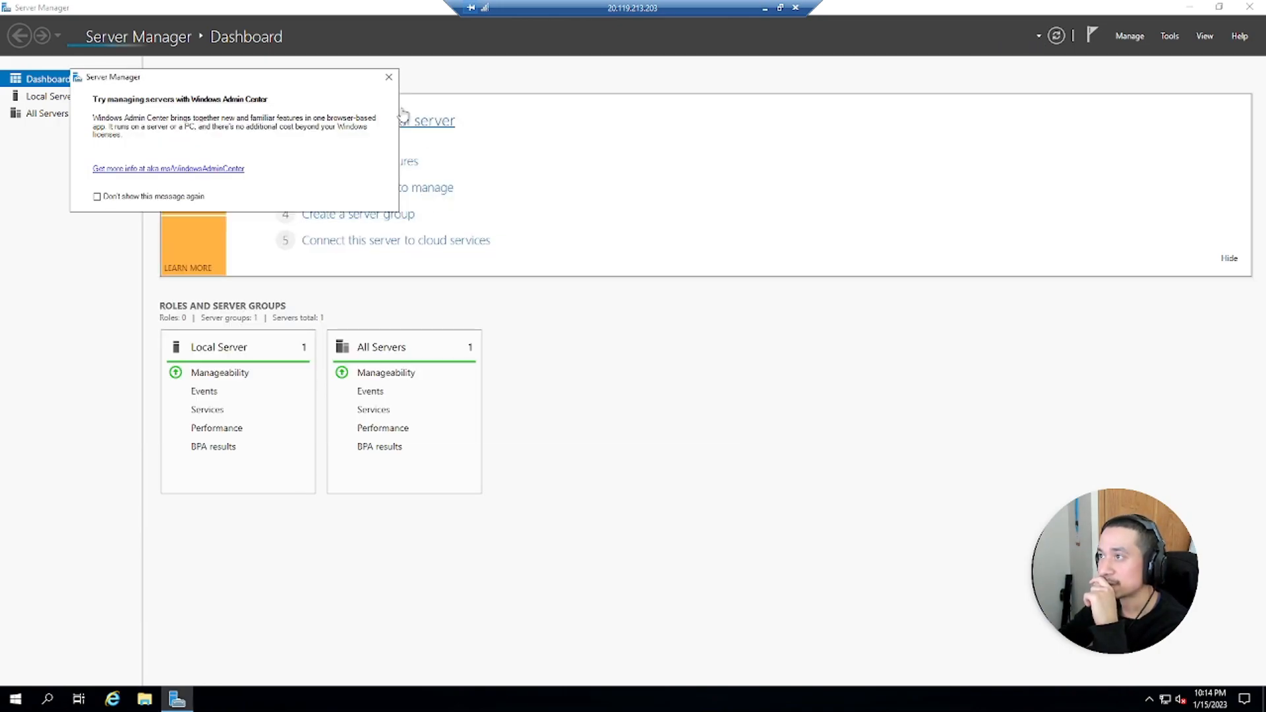
Dismiss the Windows Admin Center prompt, then open and cancel the Add Roles and Features wizard
click(388, 79)
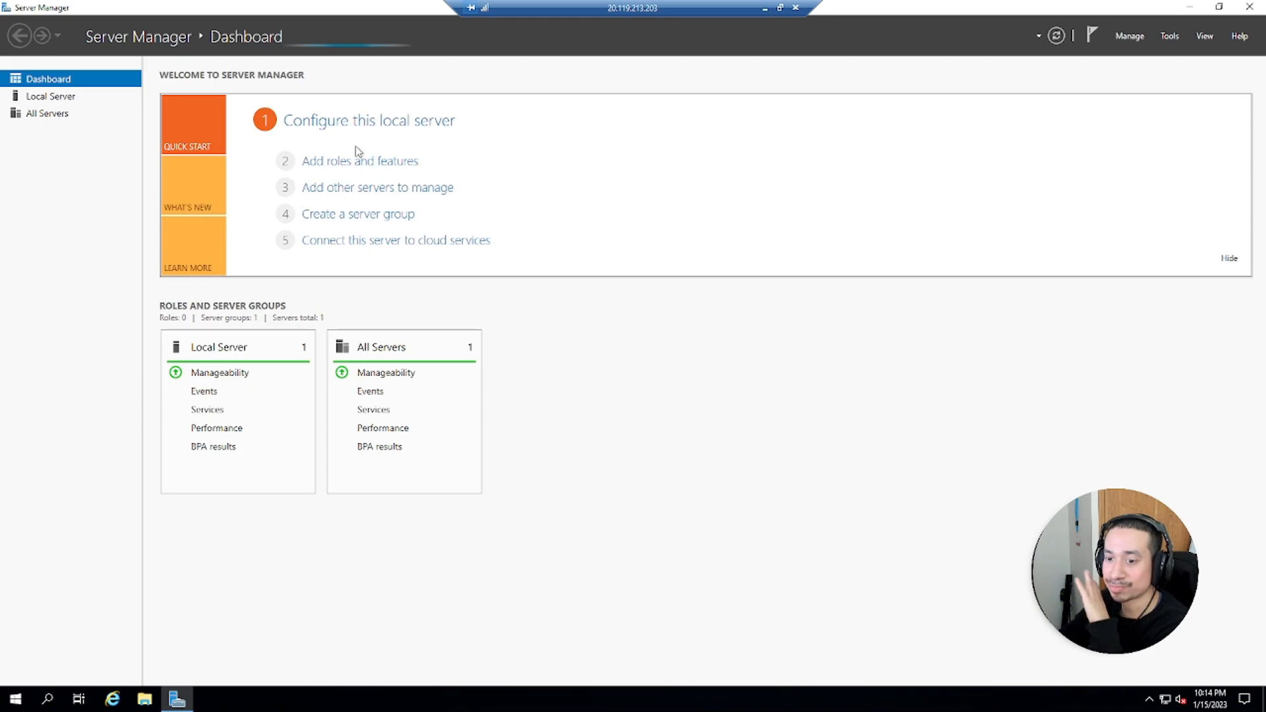
click(1128, 36)
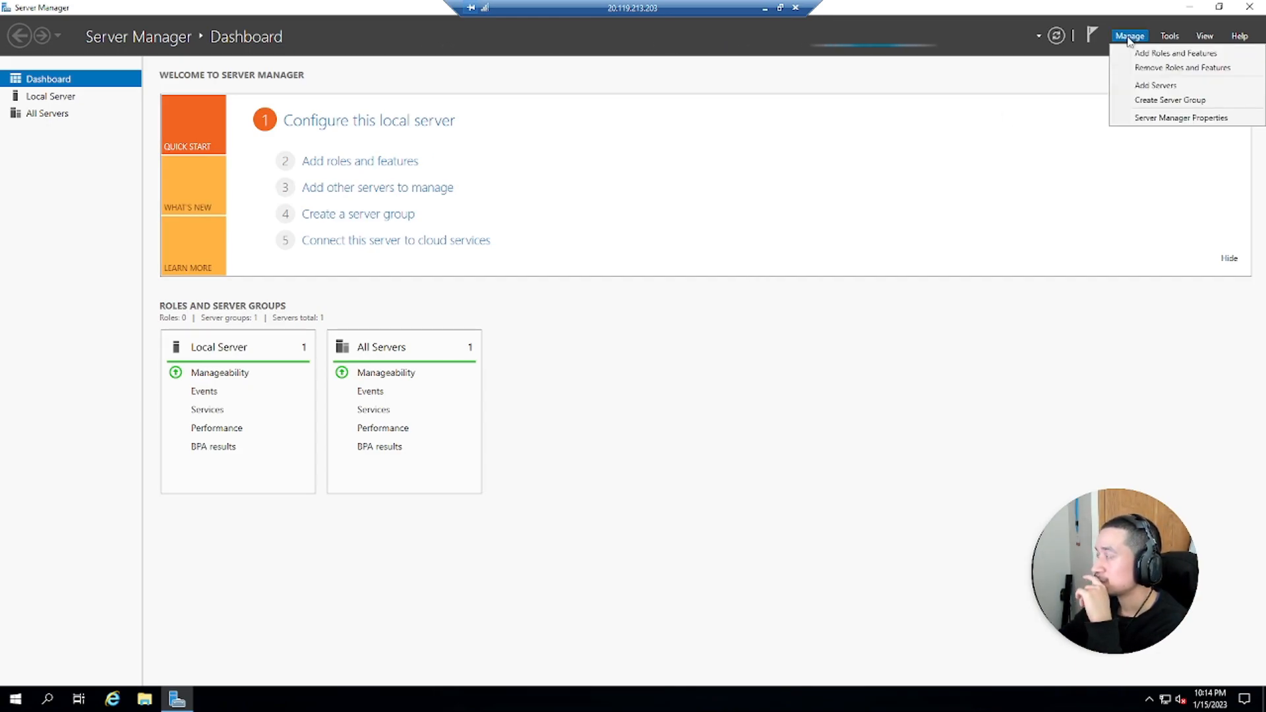
click(1135, 53)
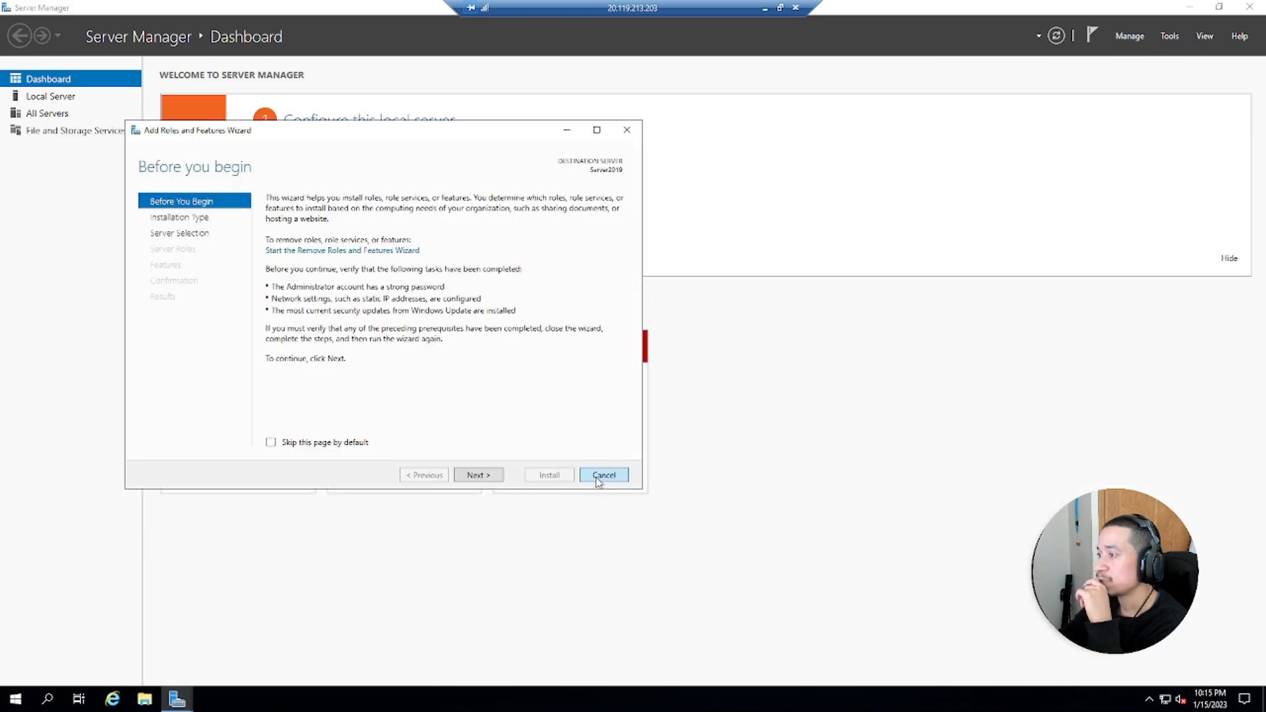
click(601, 476)
Browse This PC in File Explorer, then launch Windows PowerShell from the Start search
click(141, 700)
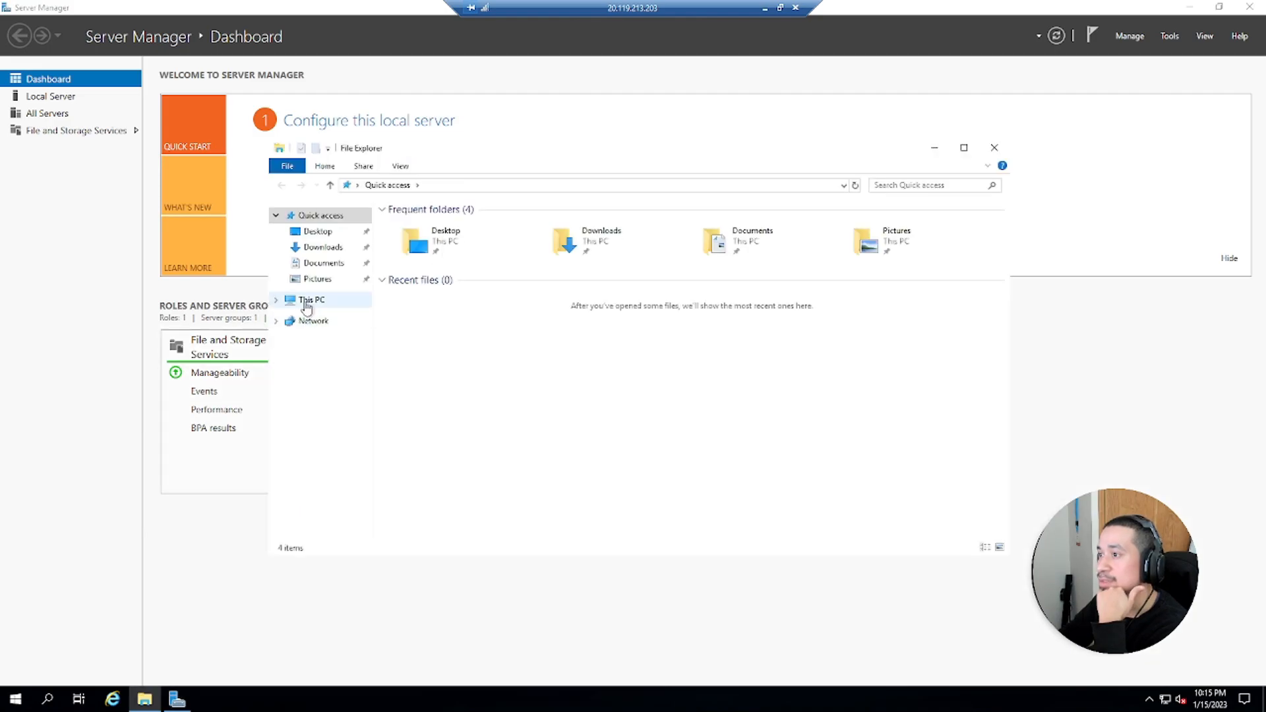
click(312, 301)
click(6, 704)
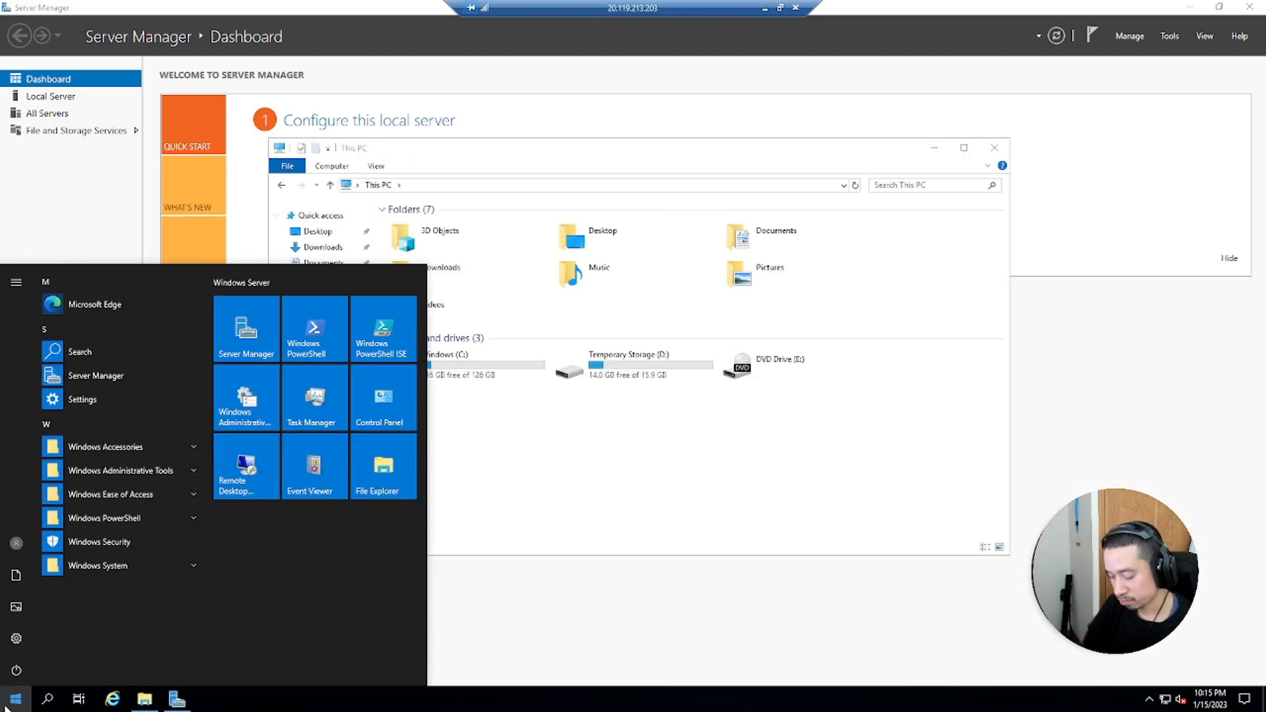
text(powers)
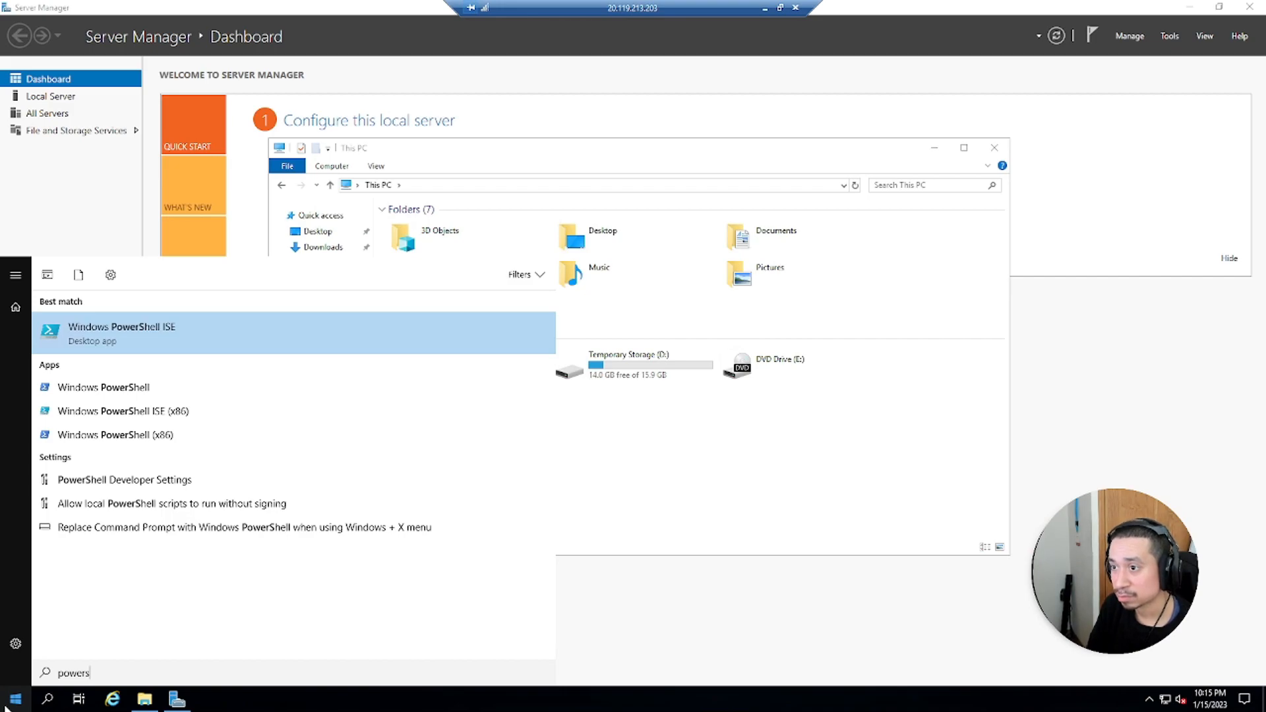
key(Down)
key(Return)
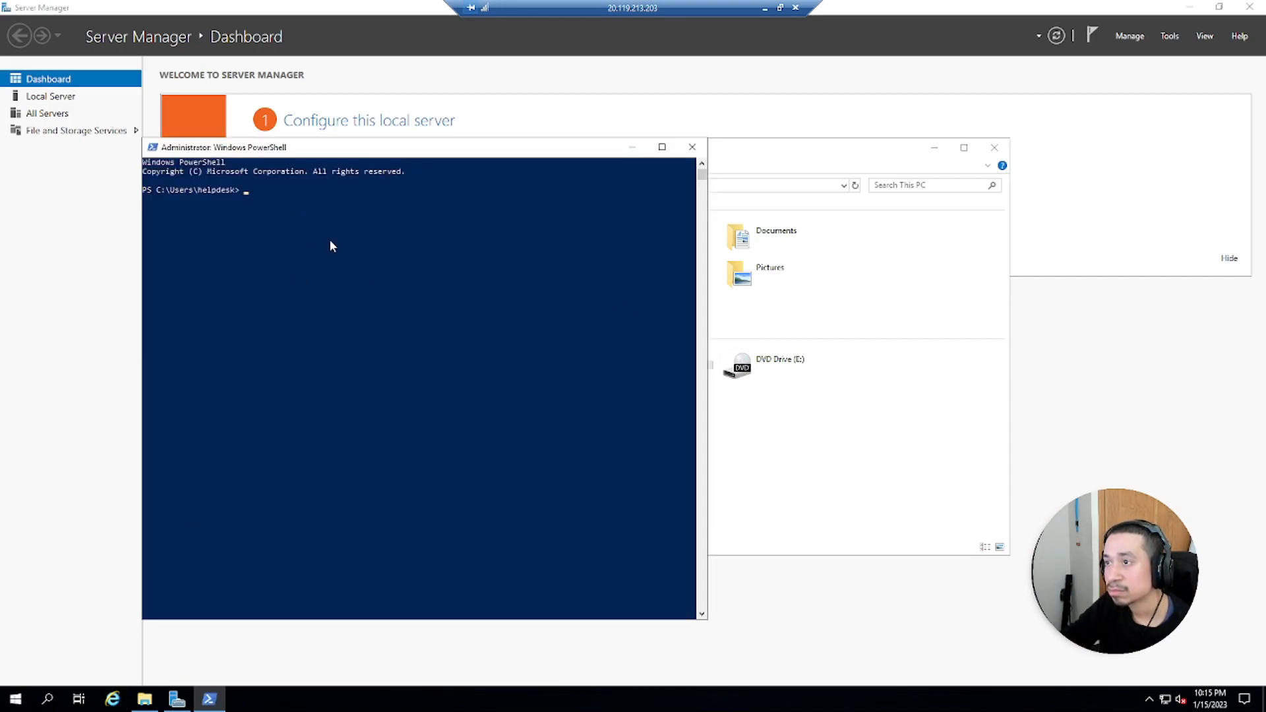
Try to rename the computer to NY-DC01 with the rename command
text(rename)
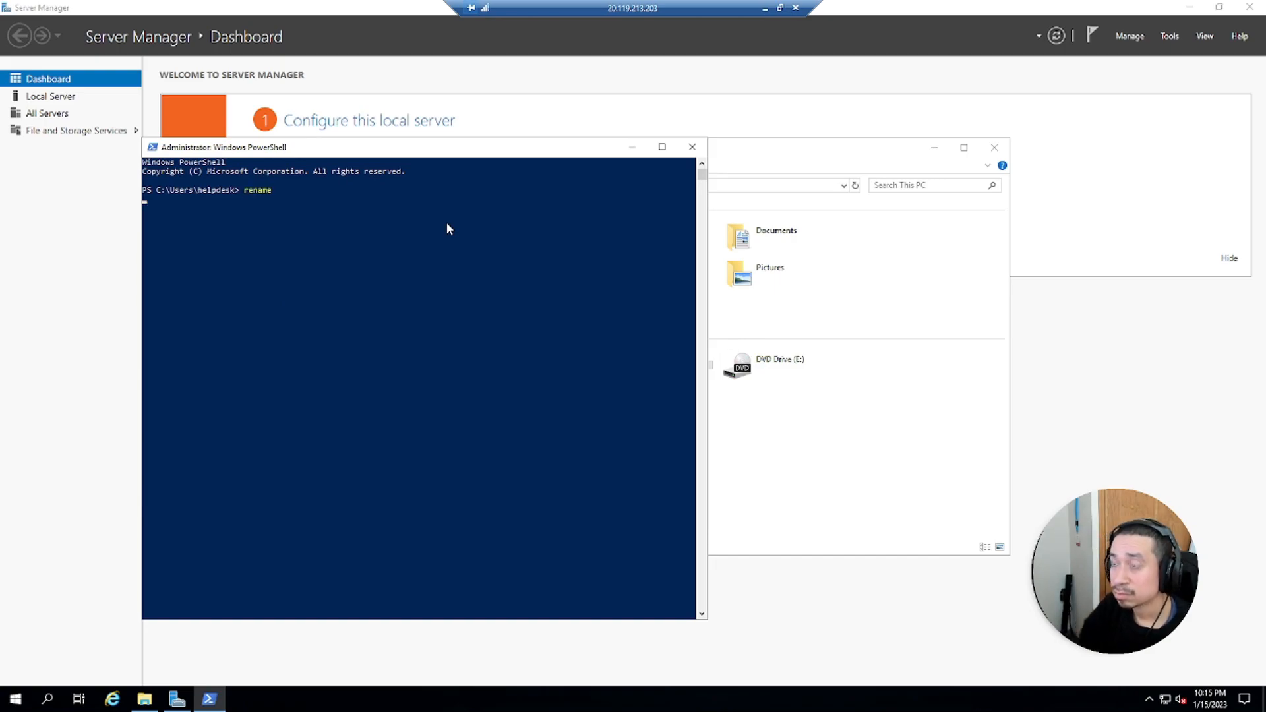
click(306, 236)
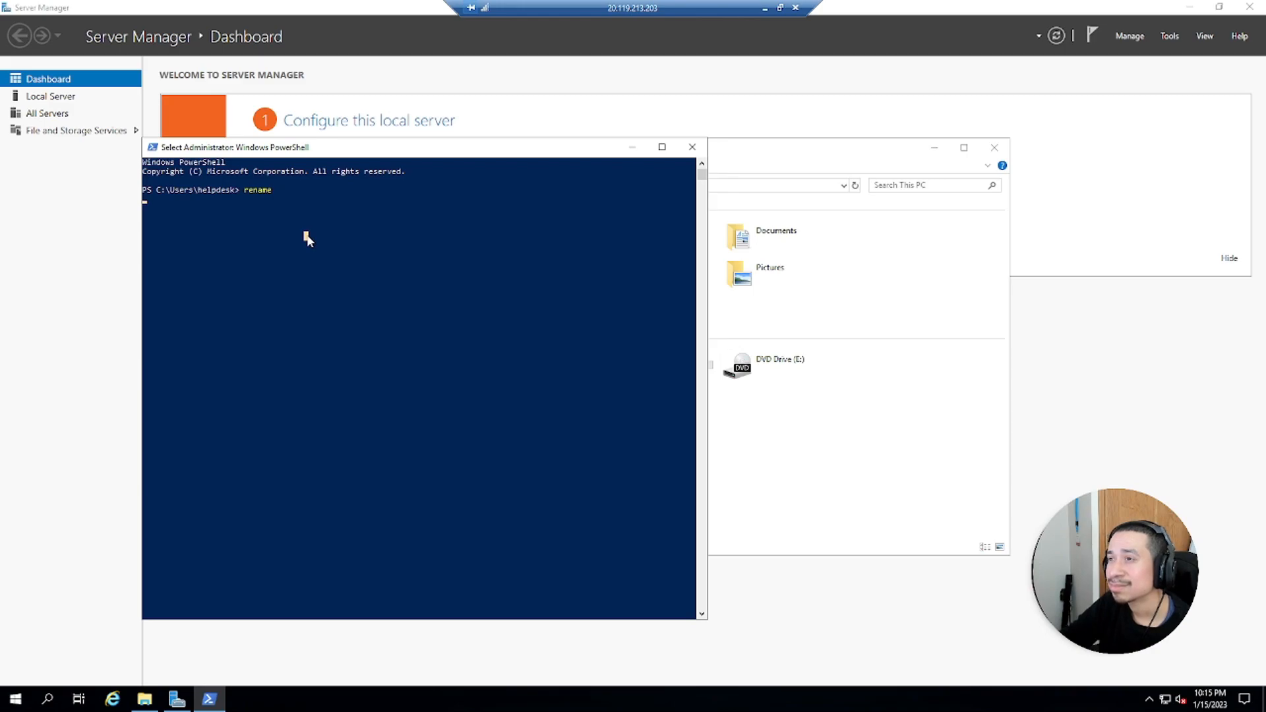
key(Escape)
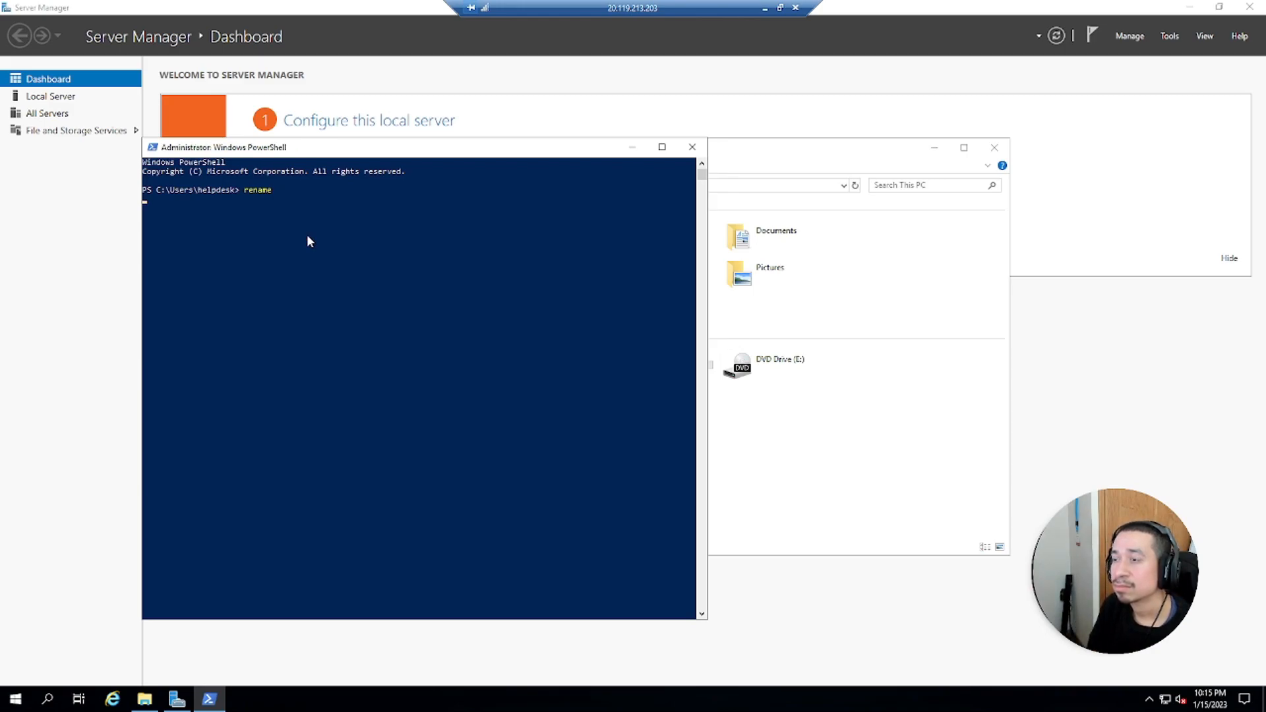
key(Return)
key(Return)
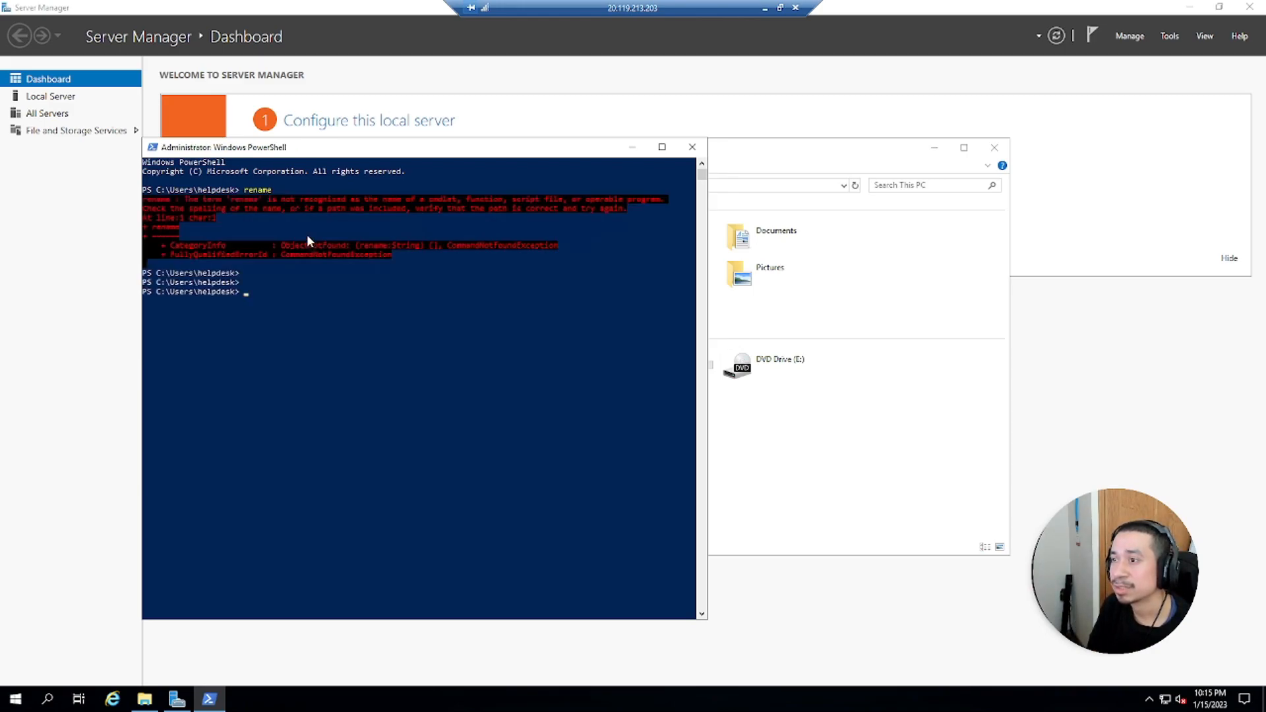
text(ren)
key(BackSpace)
key(BackSpace)
key(BackSpace)
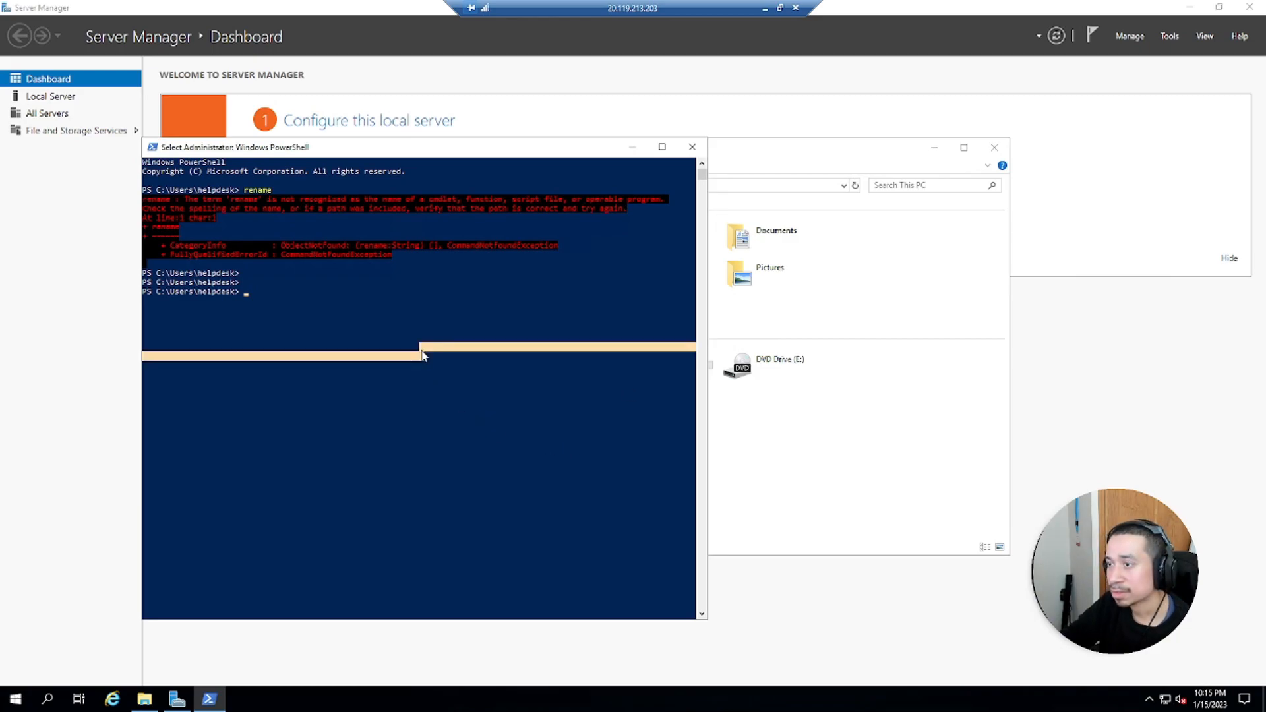
text(rename comput)
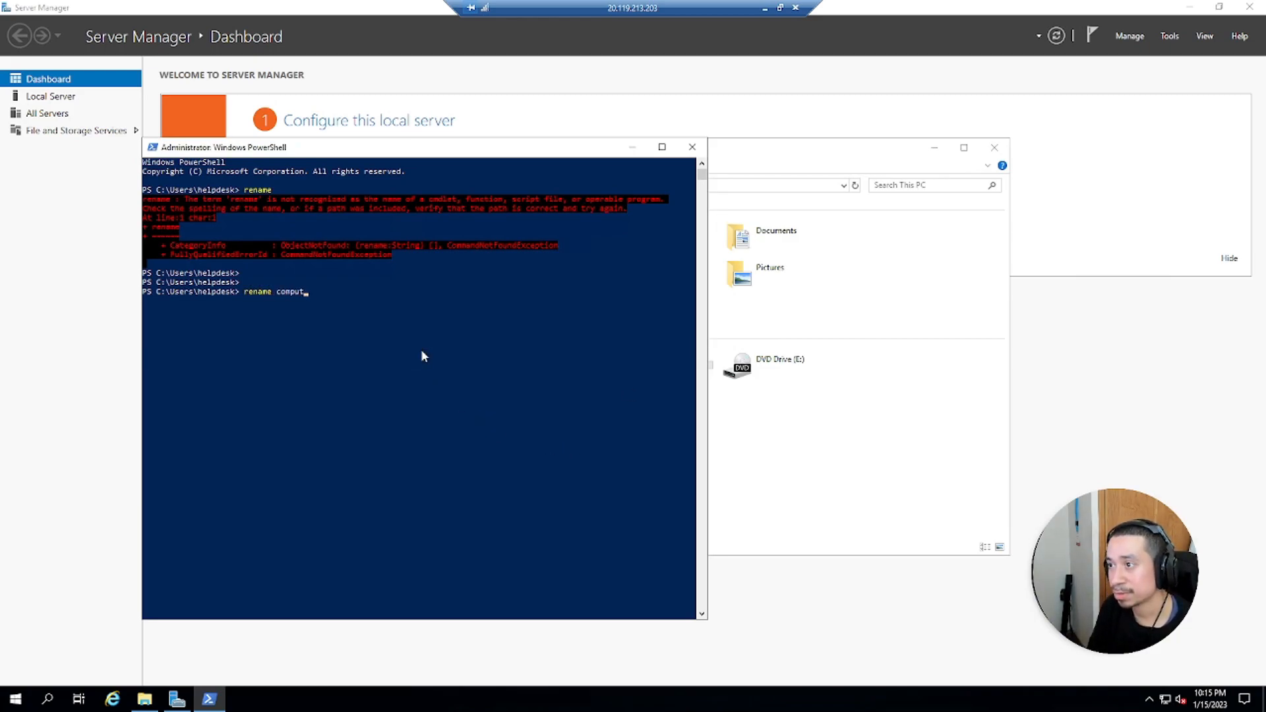
text(er NY)
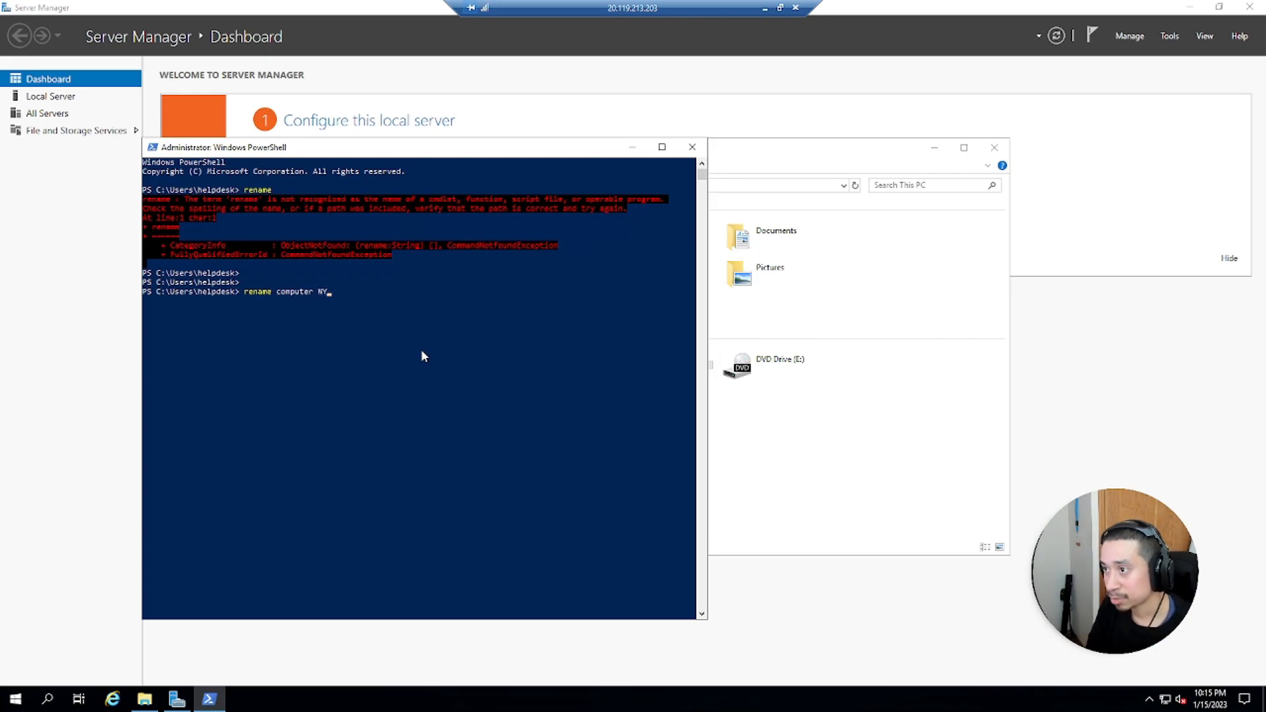
text(-DC01)
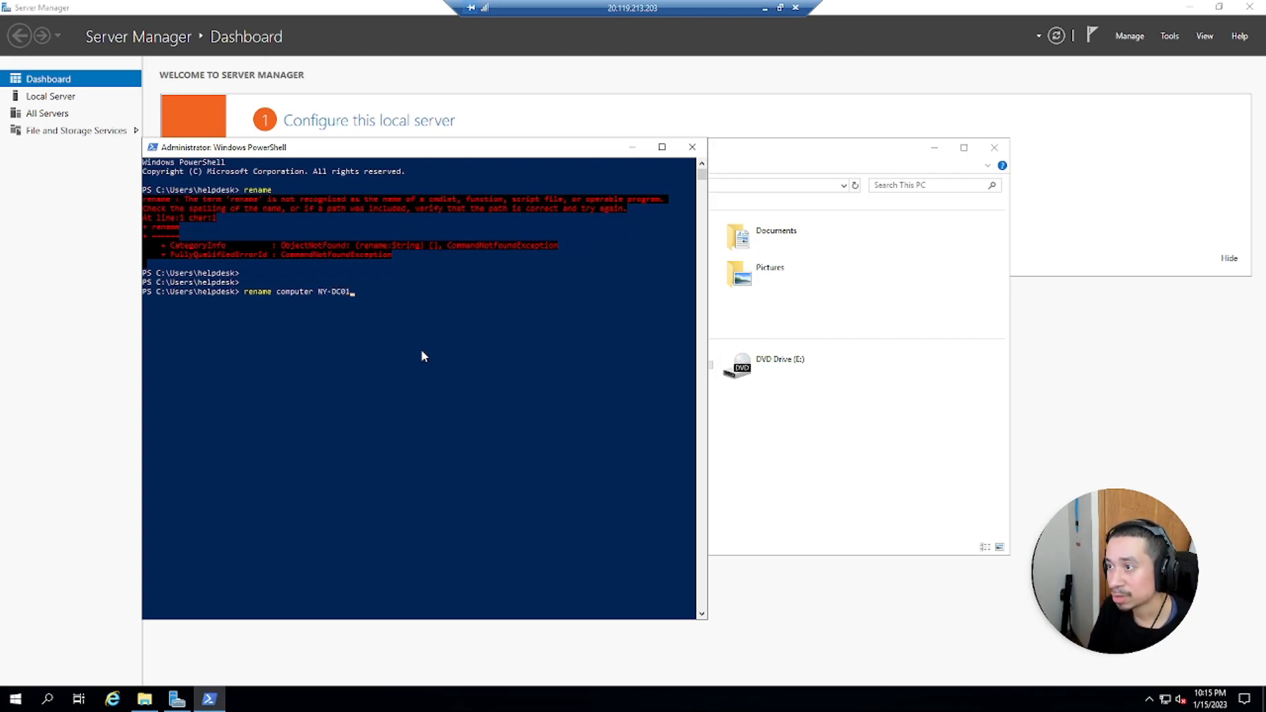
key(Return)
Rename the computer to NY-DC01 using Rename-Computer
key(Up)
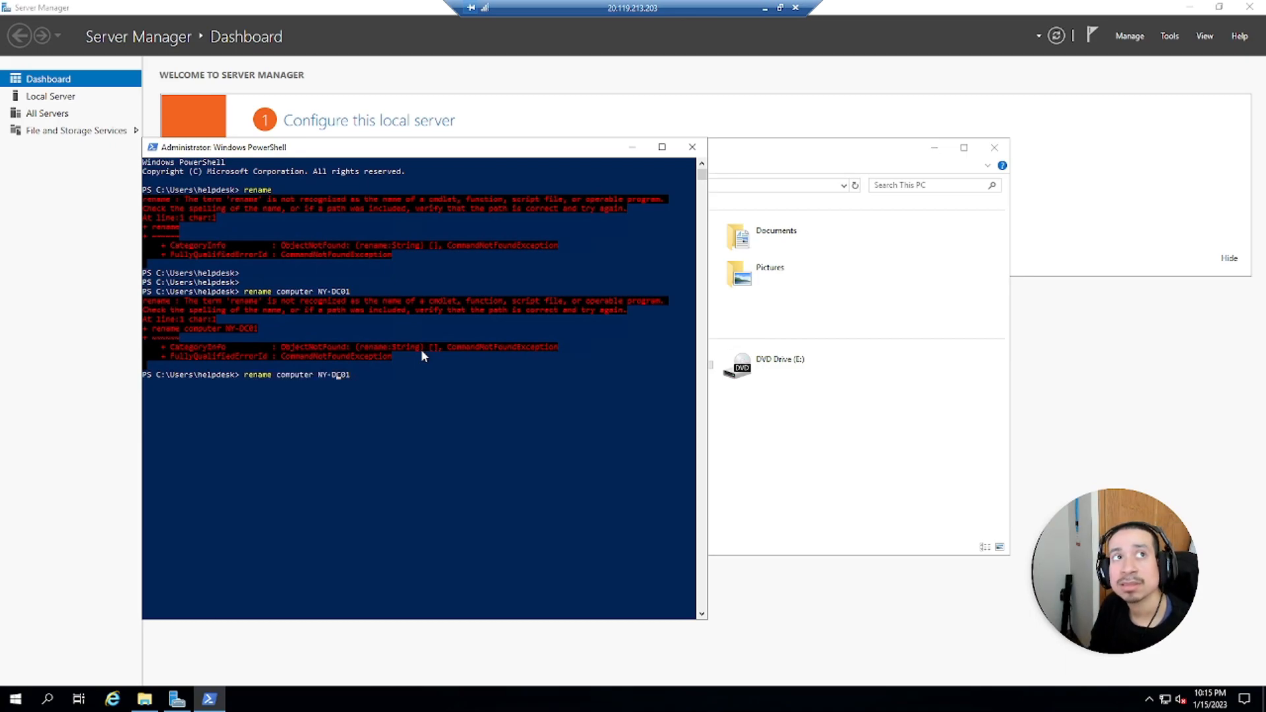
key(BackSpace)
key(BackSpace)
key(BackSpace)
key(BackSpace)
key(BackSpace)
key(BackSpace)
key(BackSpace)
key(BackSpace)
key(BackSpace)
key(BackSpace)
key(BackSpace)
key(BackSpace)
key(BackSpace)
key(BackSpace)
key(BackSpace)
key(BackSpace)
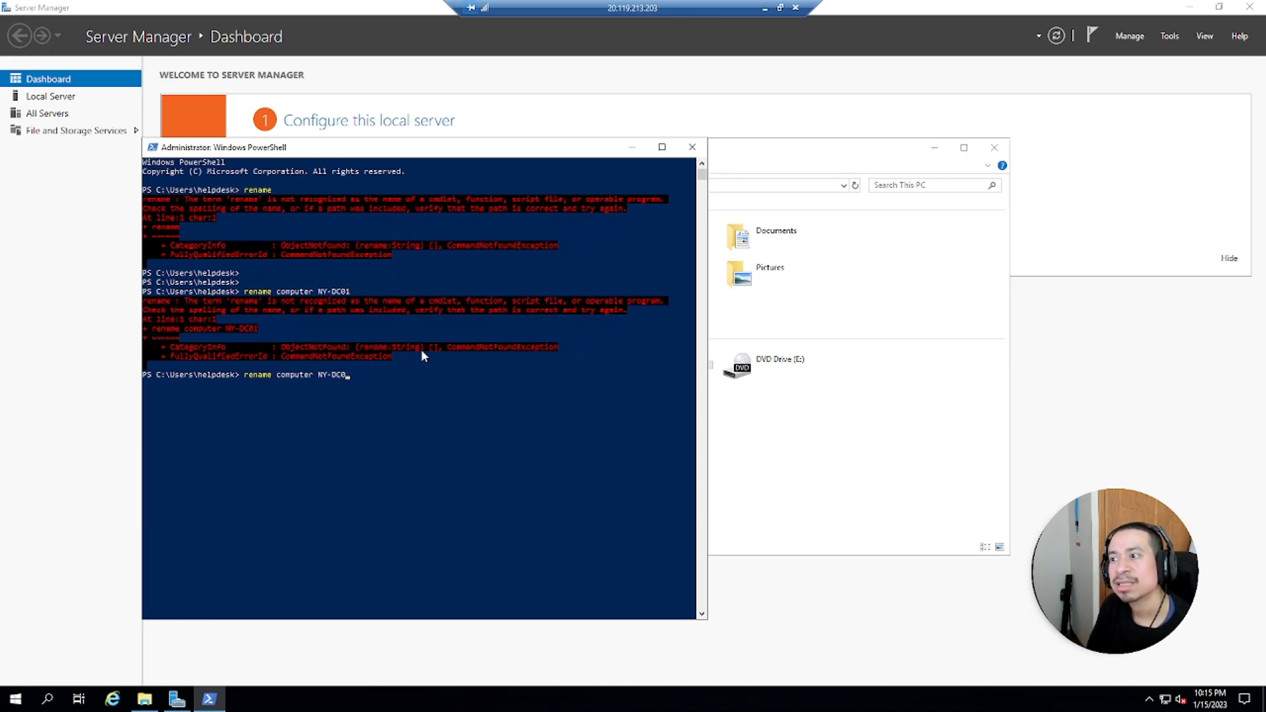
text(-computer)
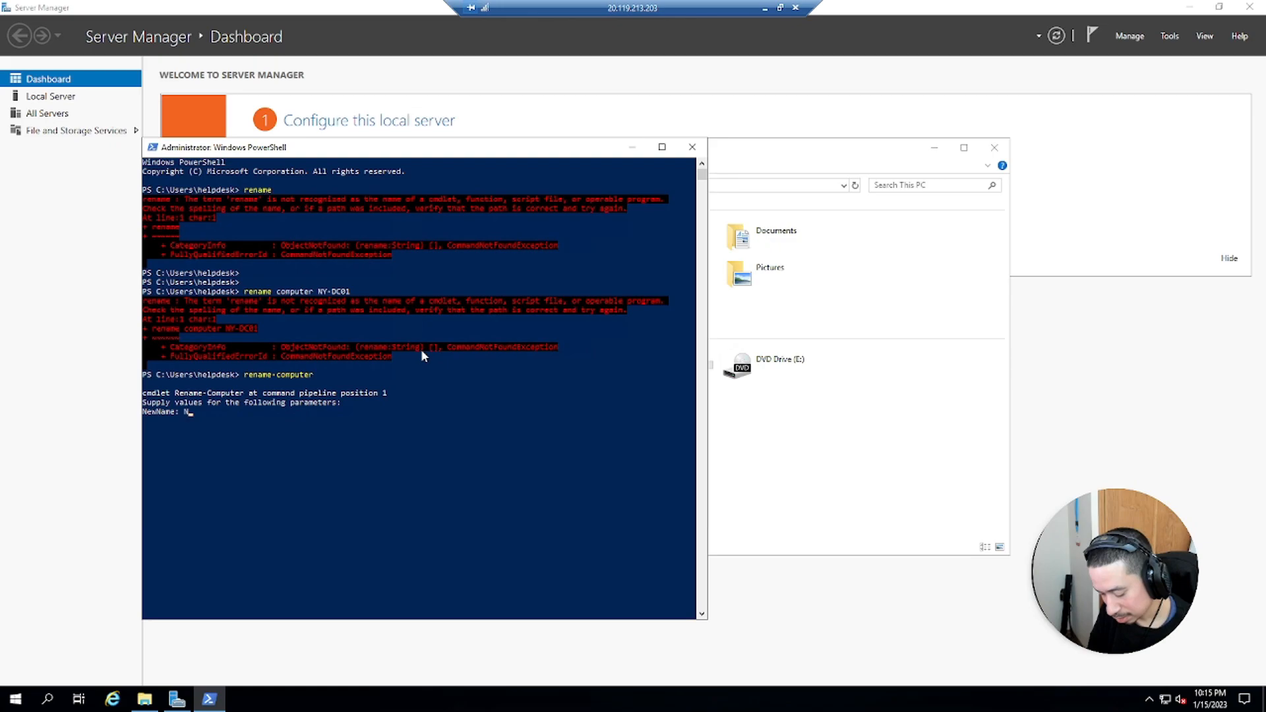
text(DC)
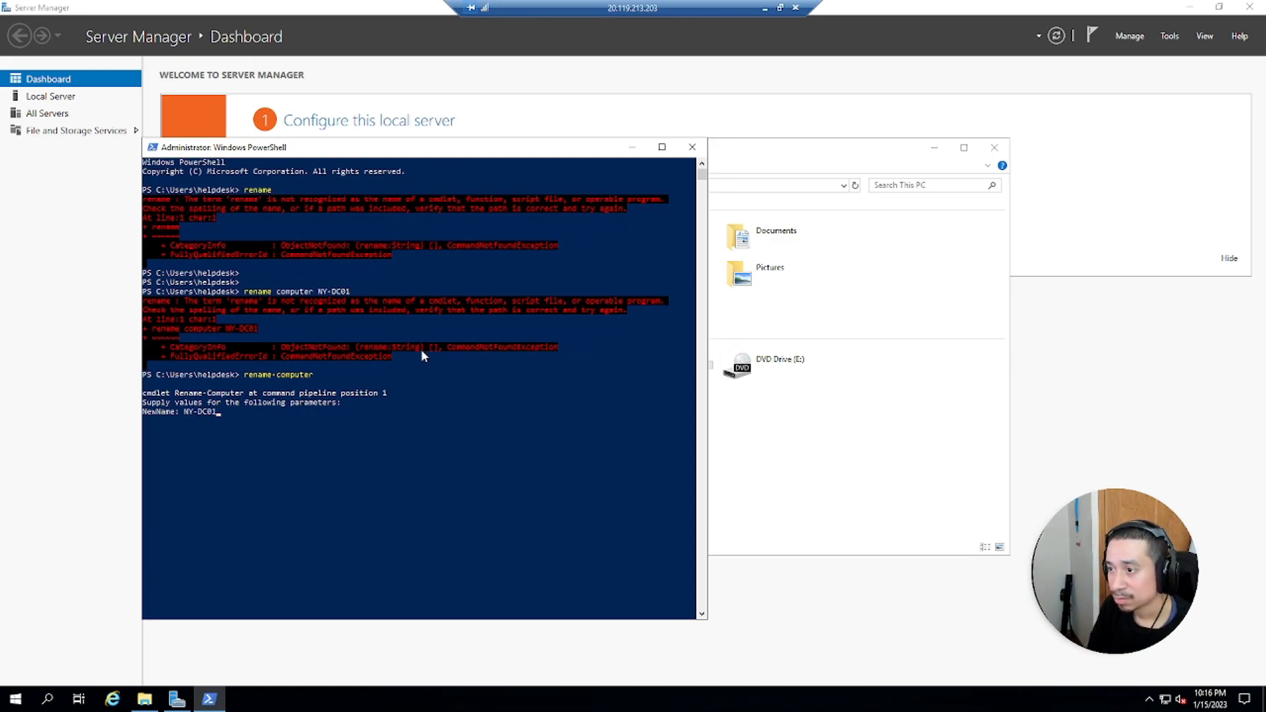
key(Return)
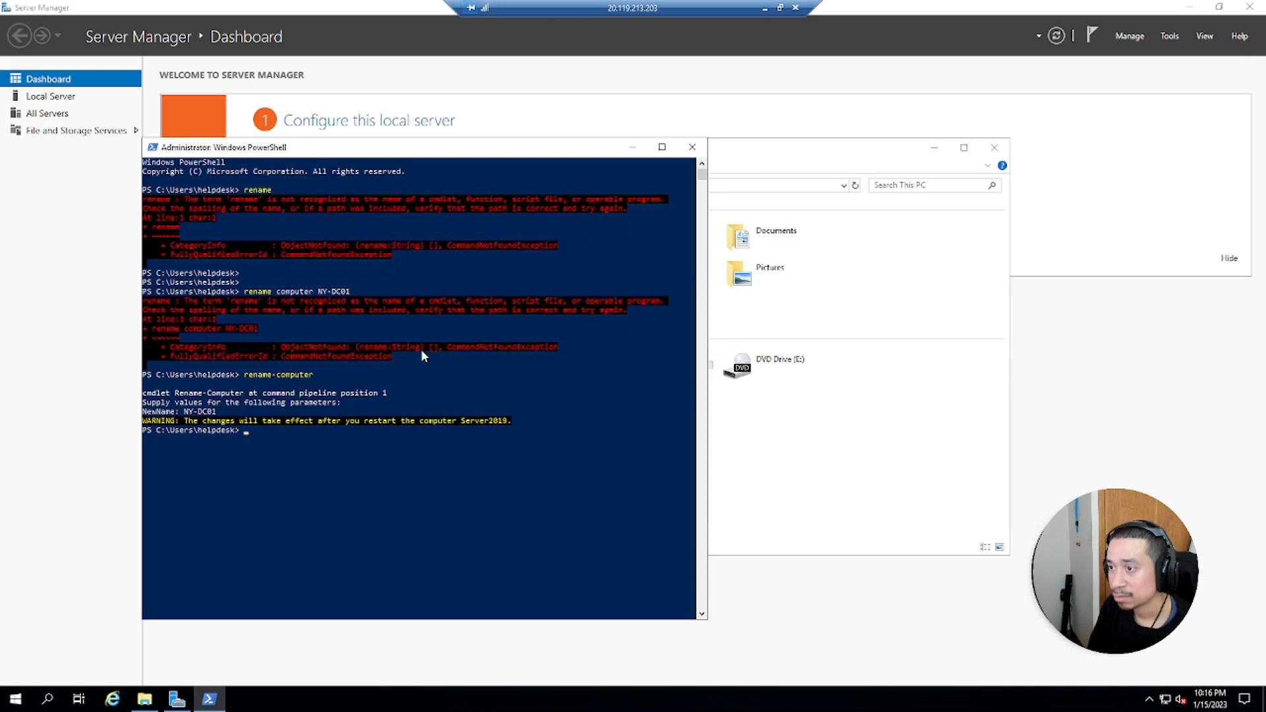
Restart the server with shutdown -r
text(sh)
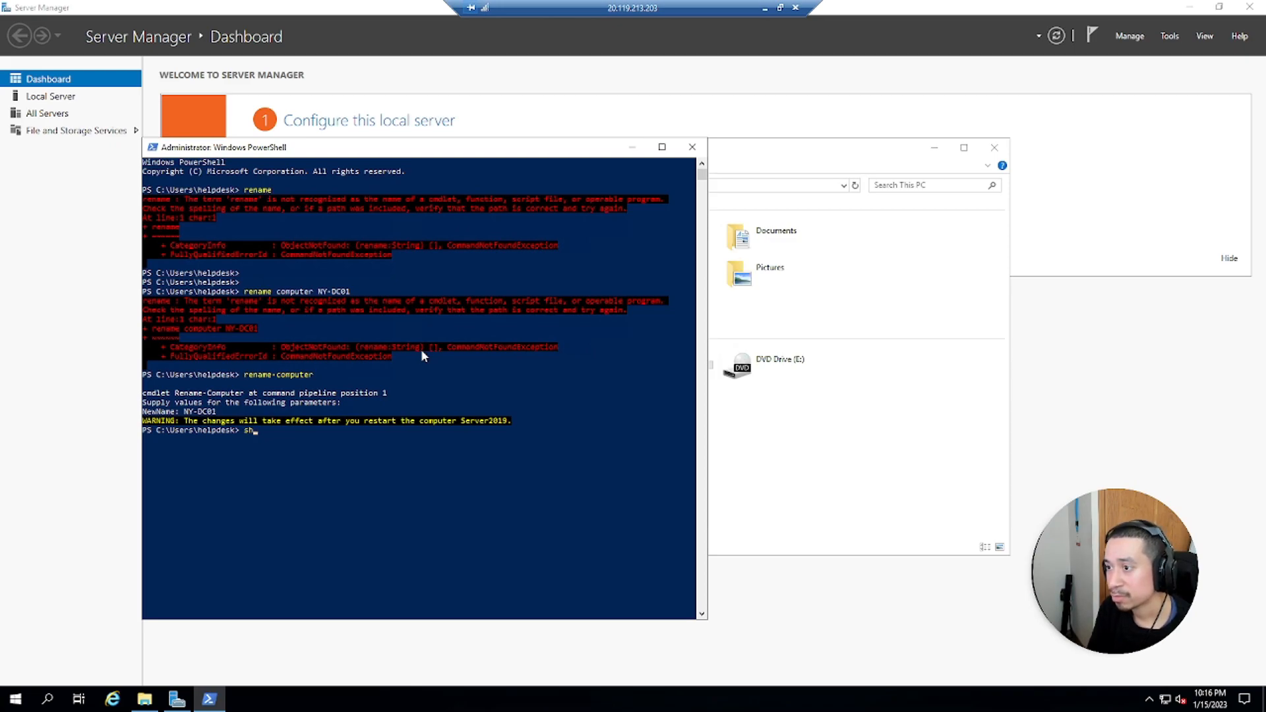
text(utdown -r)
key(Return)
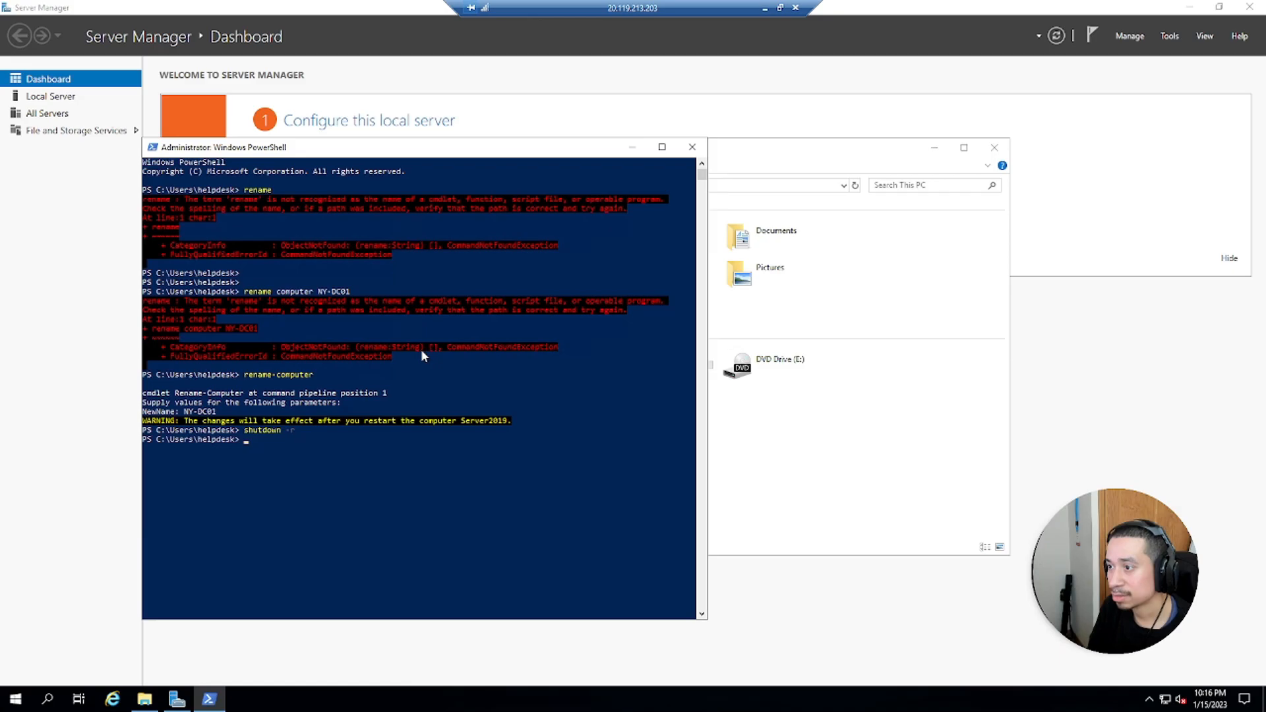
key(Return)
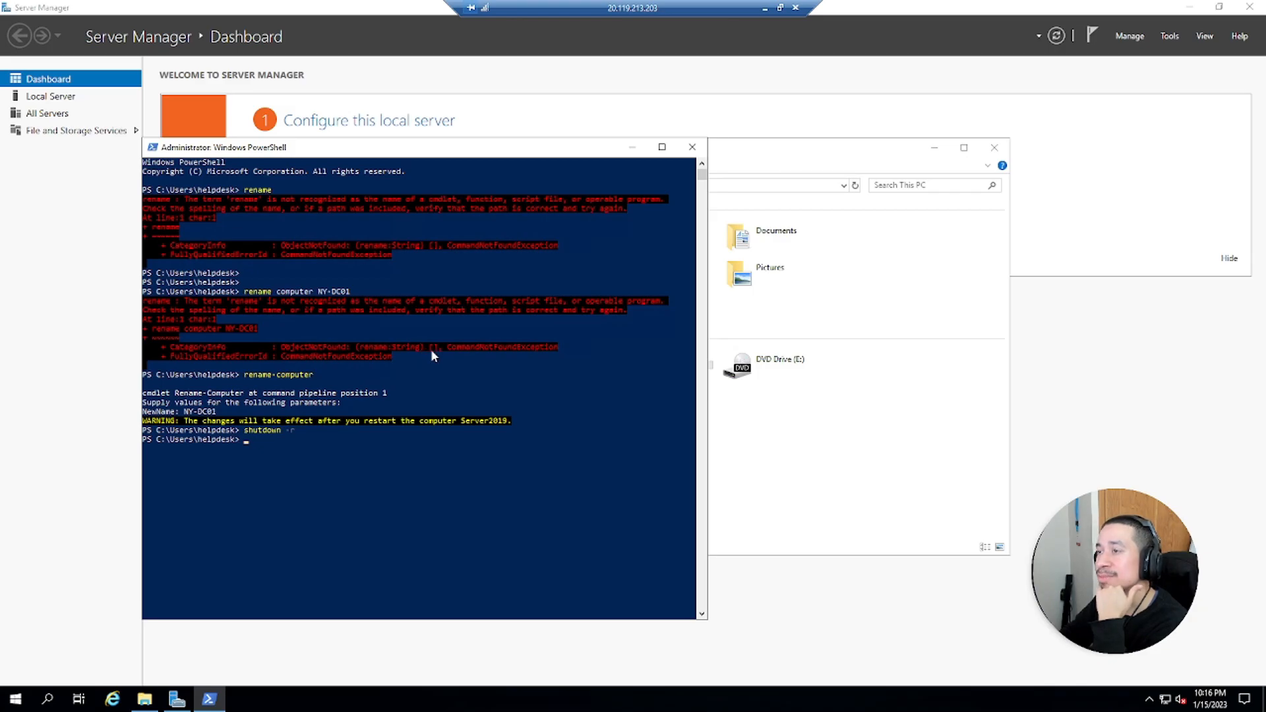
Close File Explorer, and open and close Task Manager from the taskbar
click(994, 147)
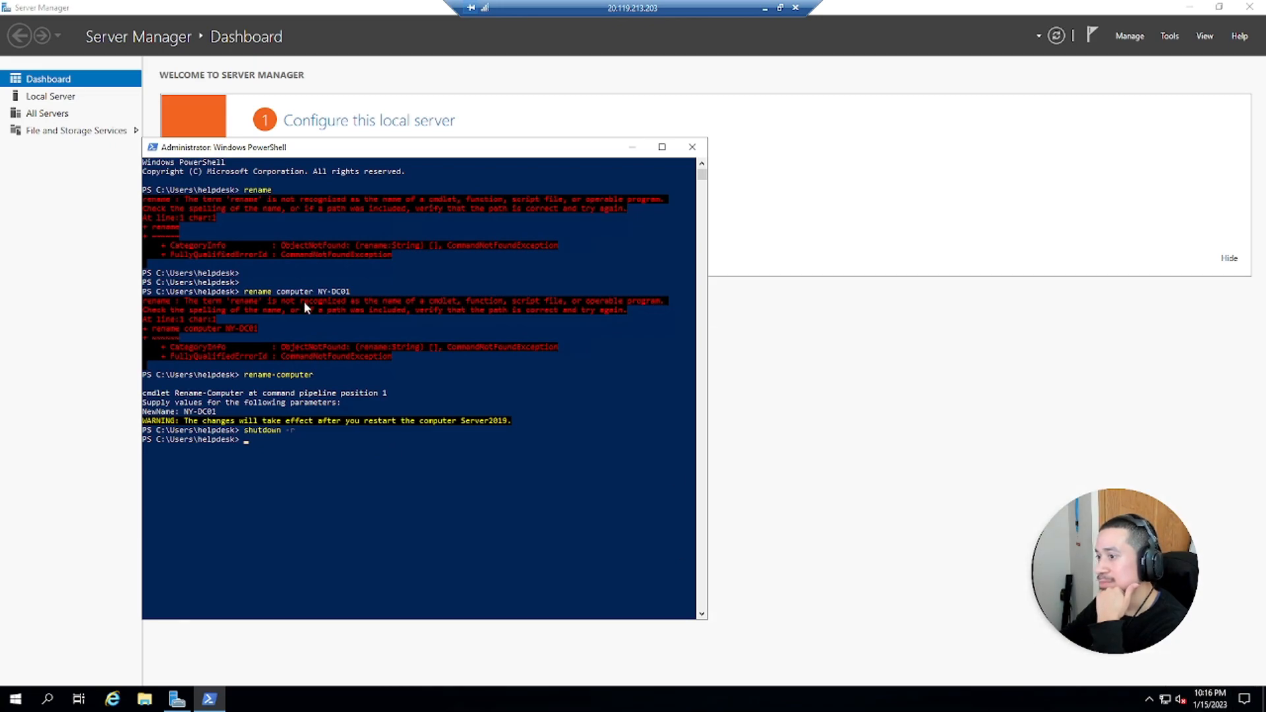
right_click(1207, 699)
click(1138, 650)
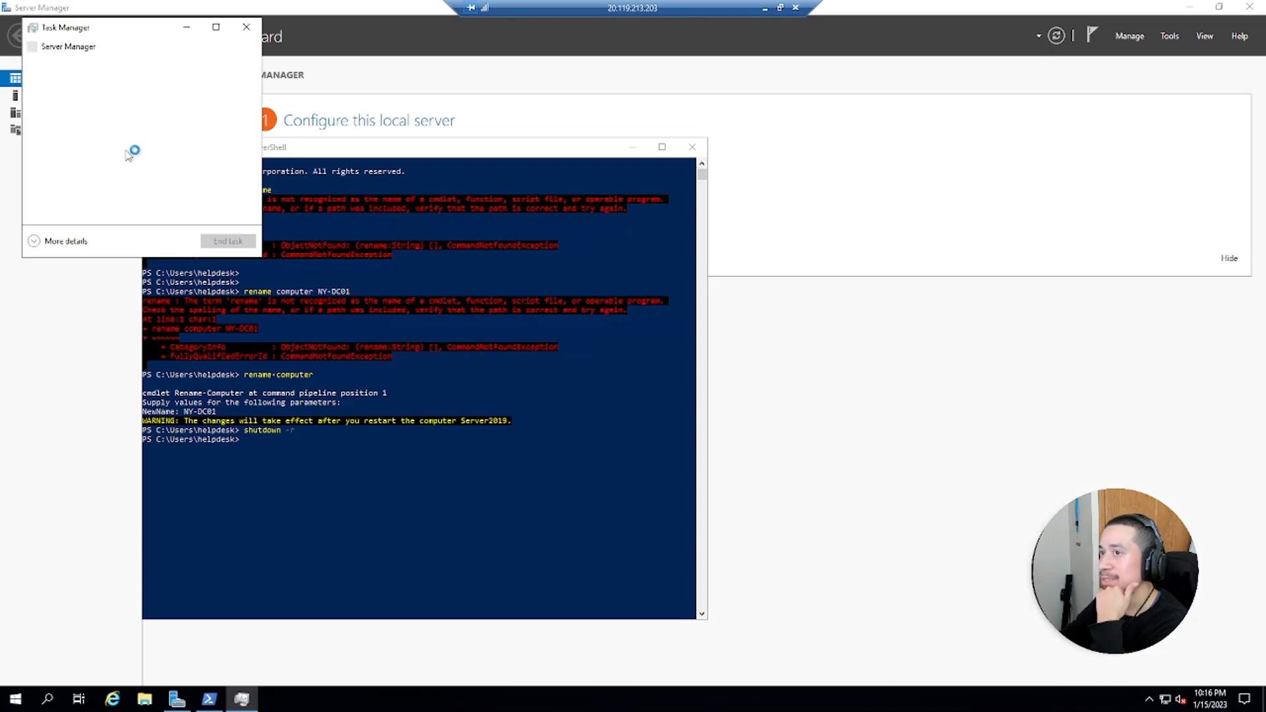
click(247, 27)
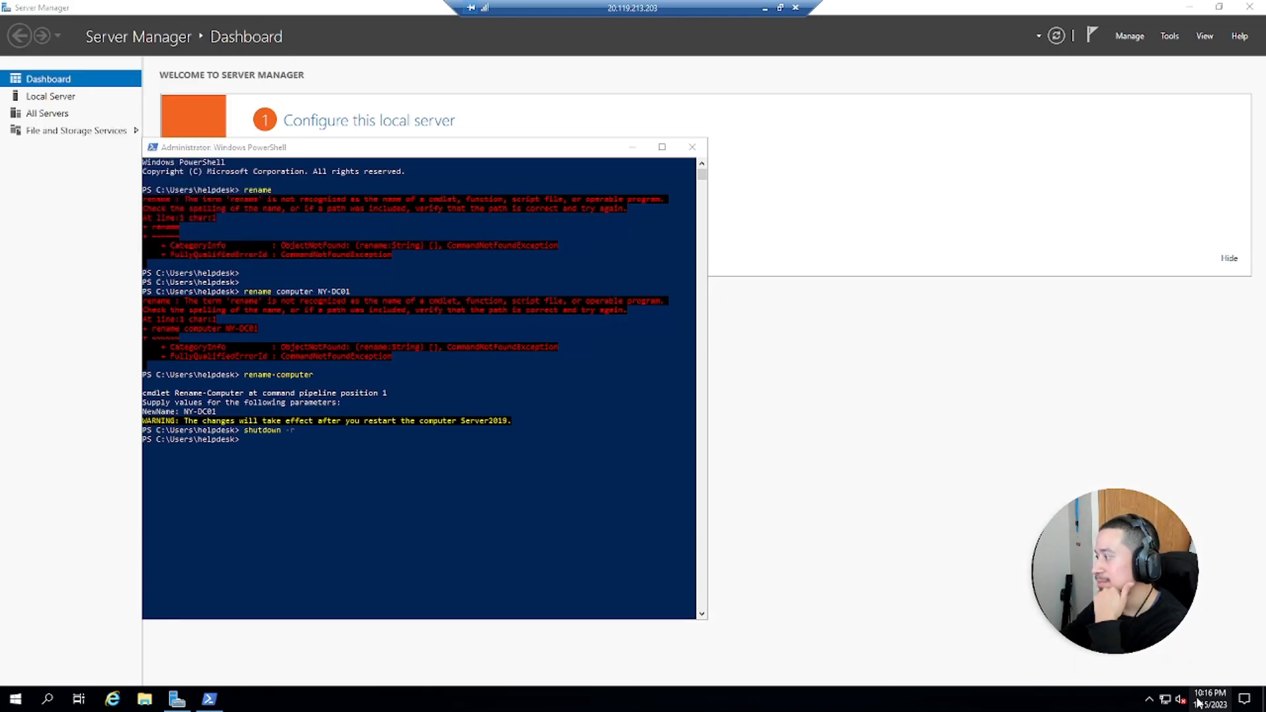
right_click(1134, 699)
click(1130, 404)
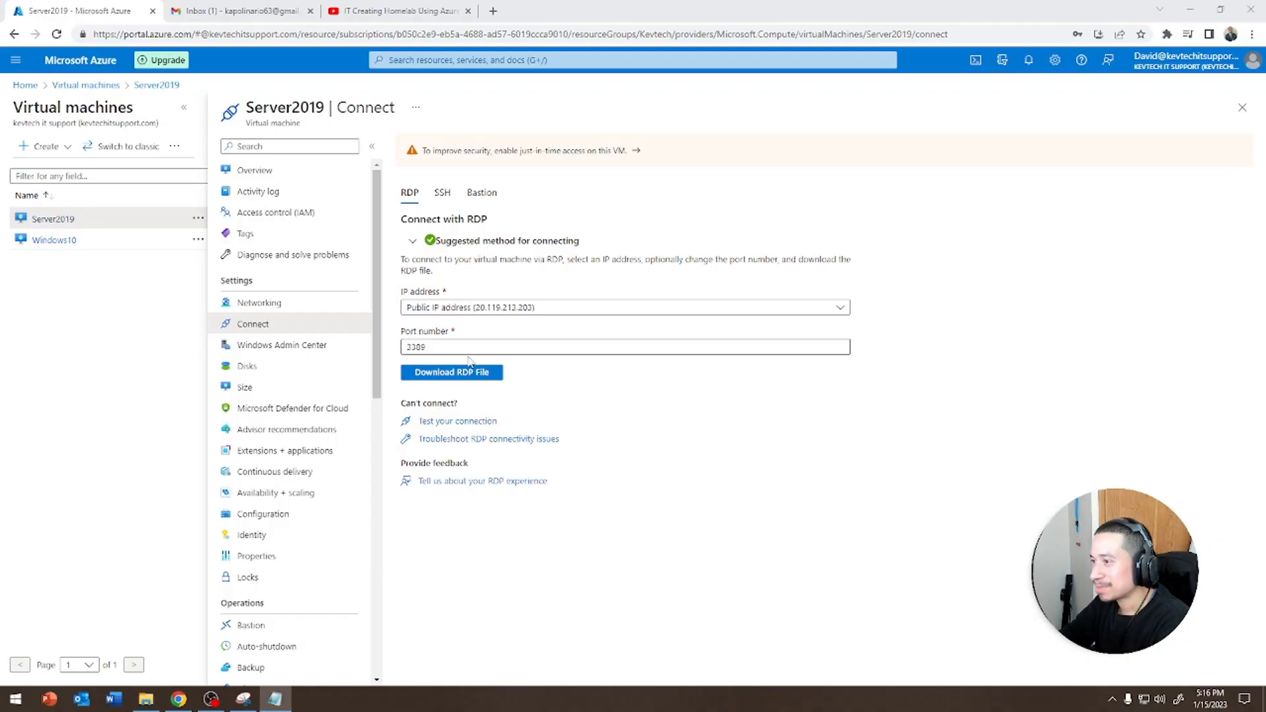
Open the Server2019 overview in the Azure portal and refresh it
click(256, 171)
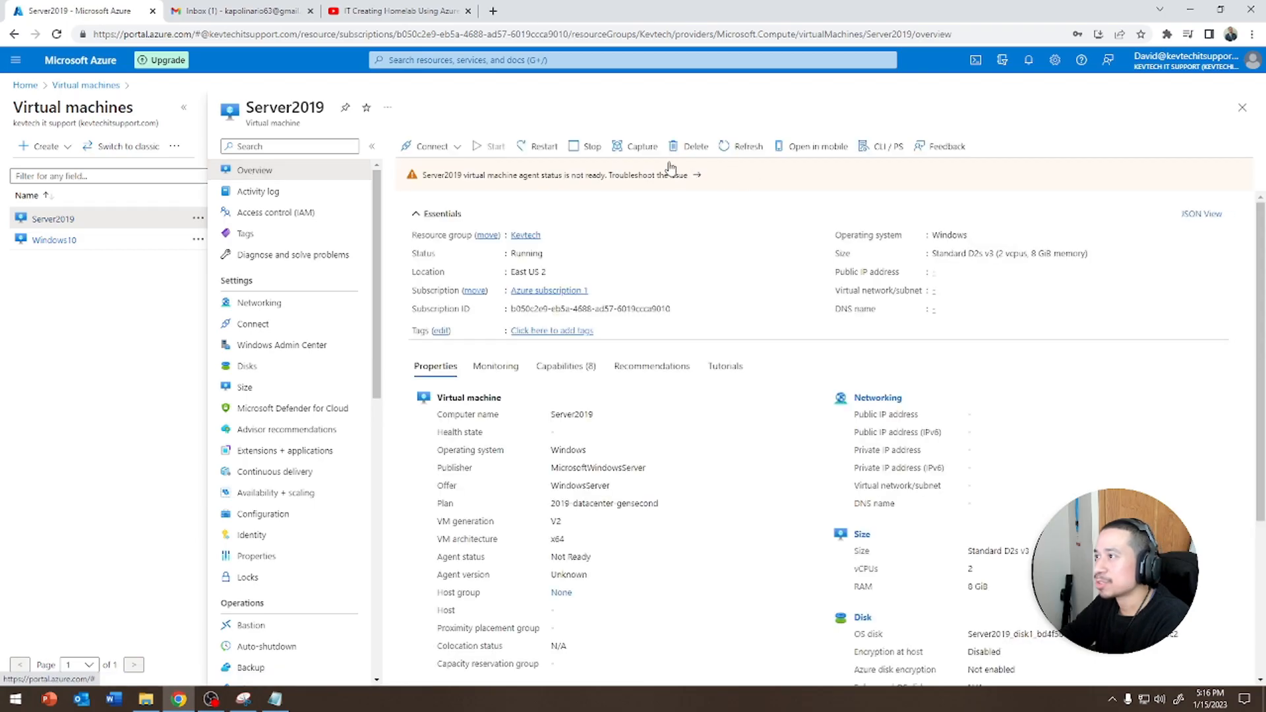
click(748, 146)
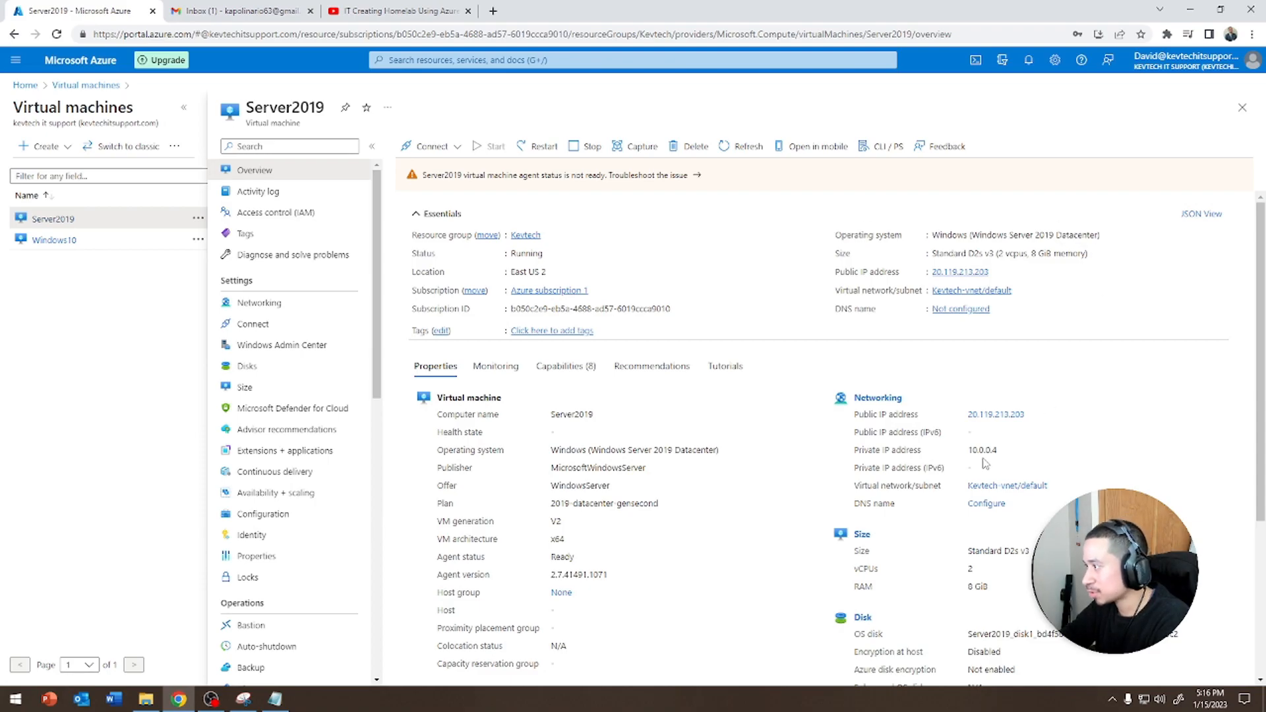
Check the Windows10 VM's overview, then return to the Server2019 VM
click(54, 240)
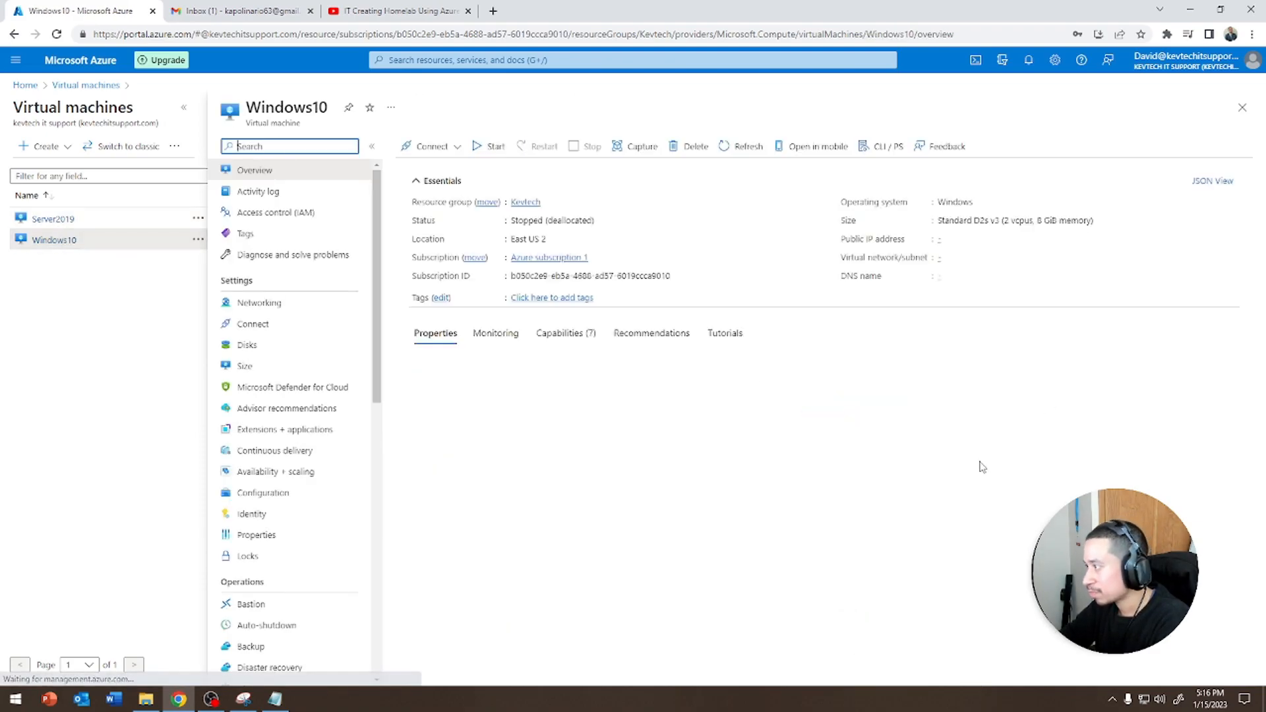
drag(977, 416, 1015, 426)
click(72, 219)
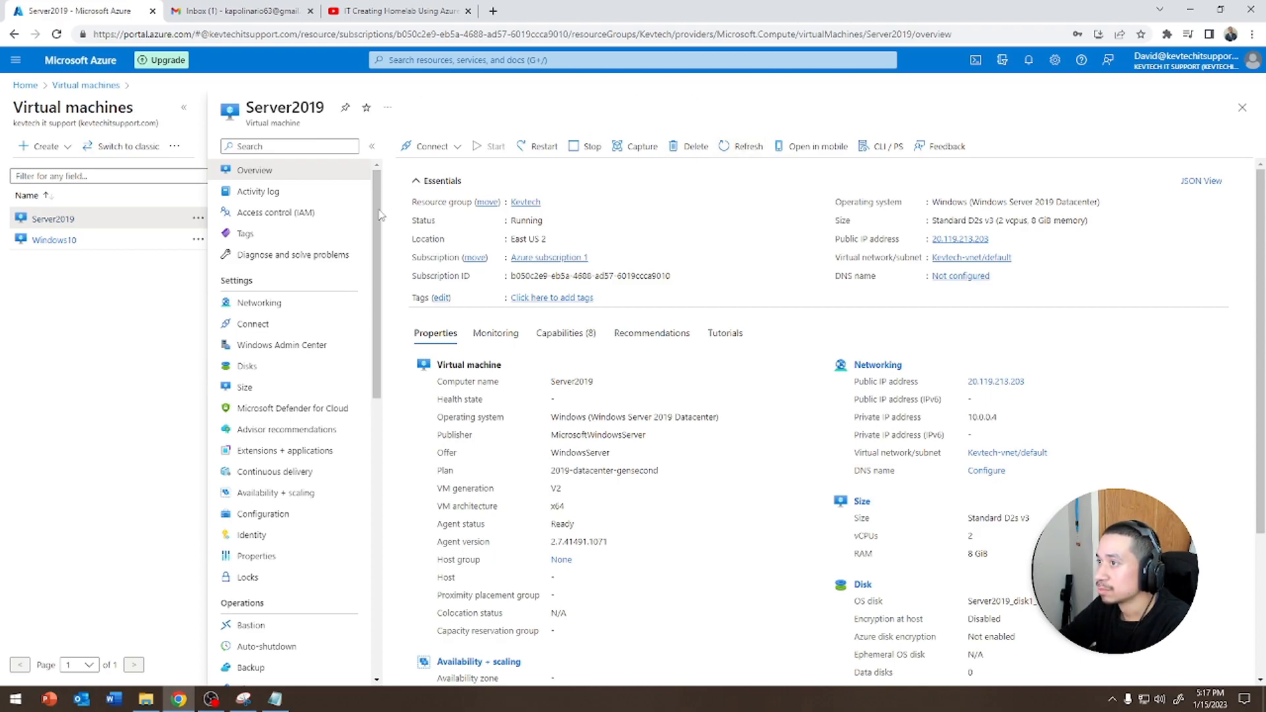
Connect to Server2019 over RDP using the downloaded RDP file and the helpdesk account password
click(432, 147)
click(422, 163)
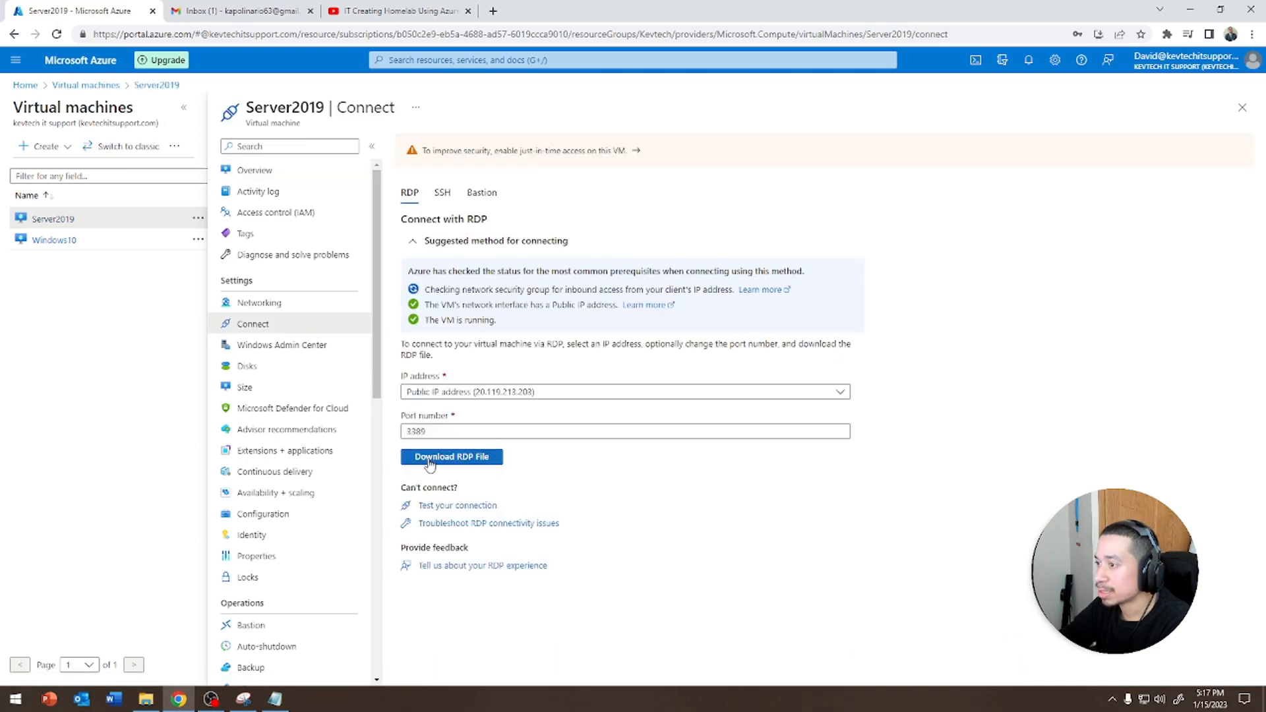
click(441, 457)
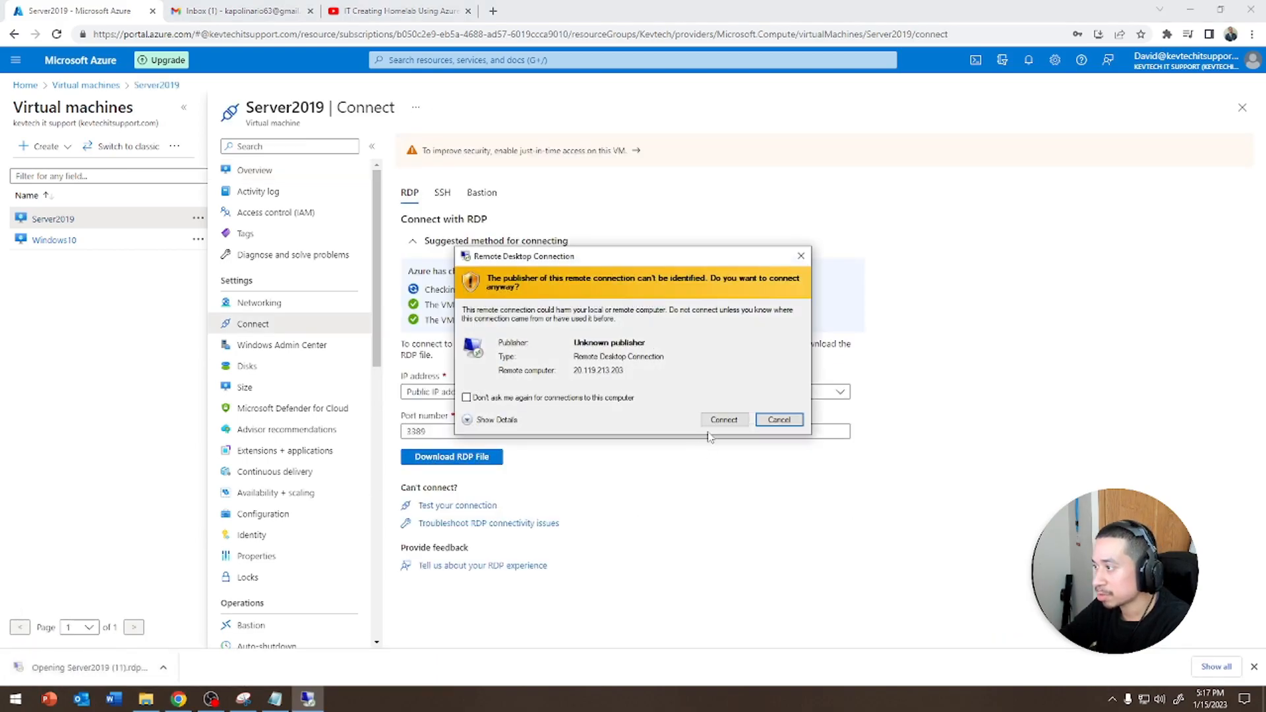
click(720, 416)
text(P)
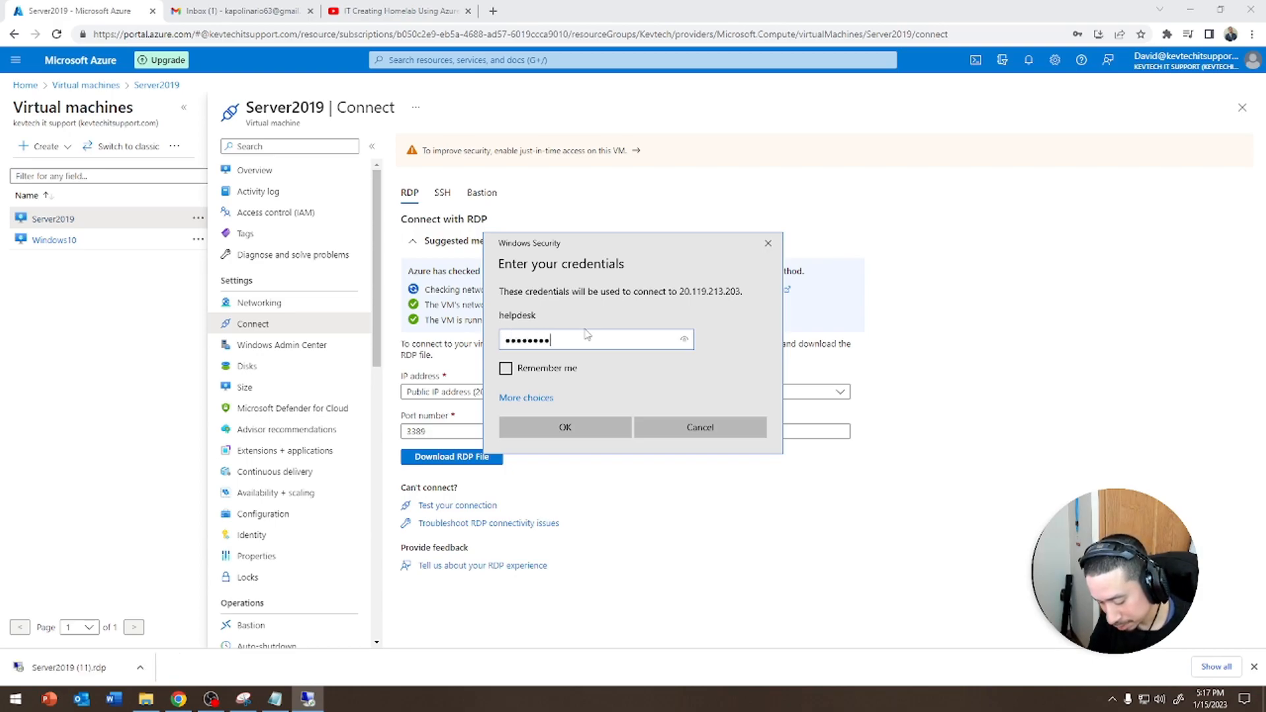
text(!!)
key(Return)
click(674, 456)
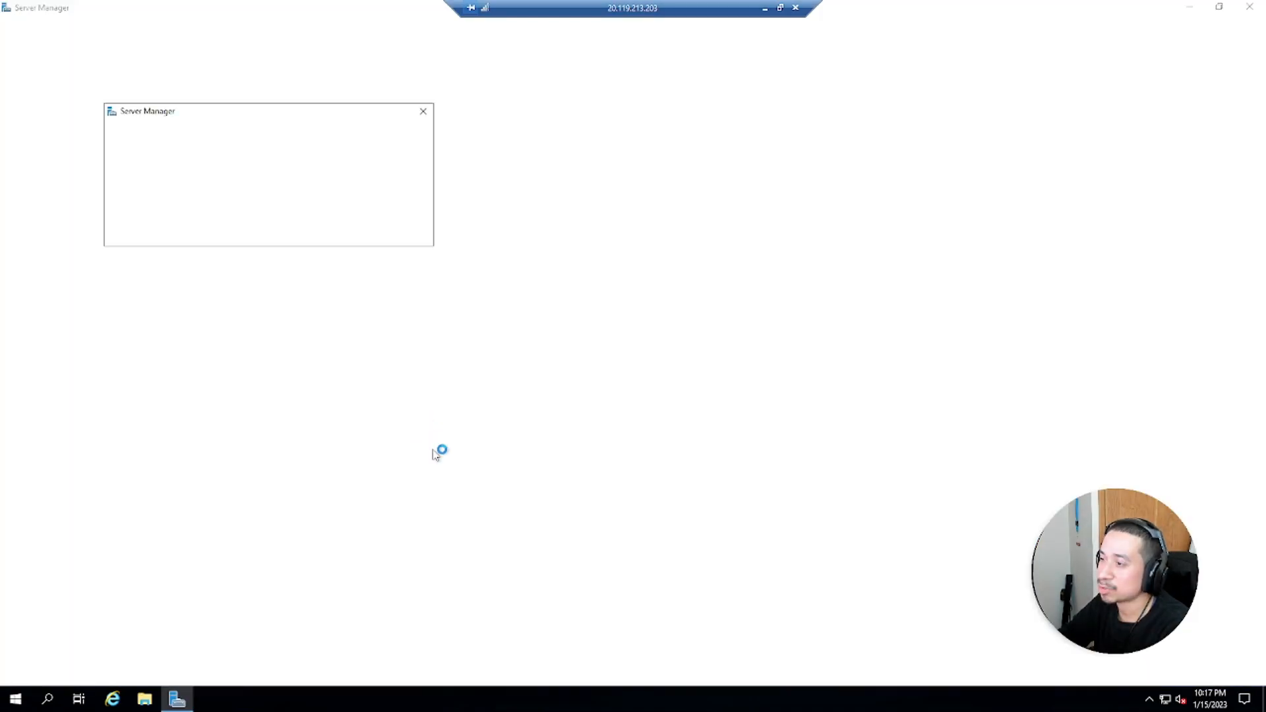
Open This PC's system properties to check the computer name, then close the System and File Explorer windows
click(145, 699)
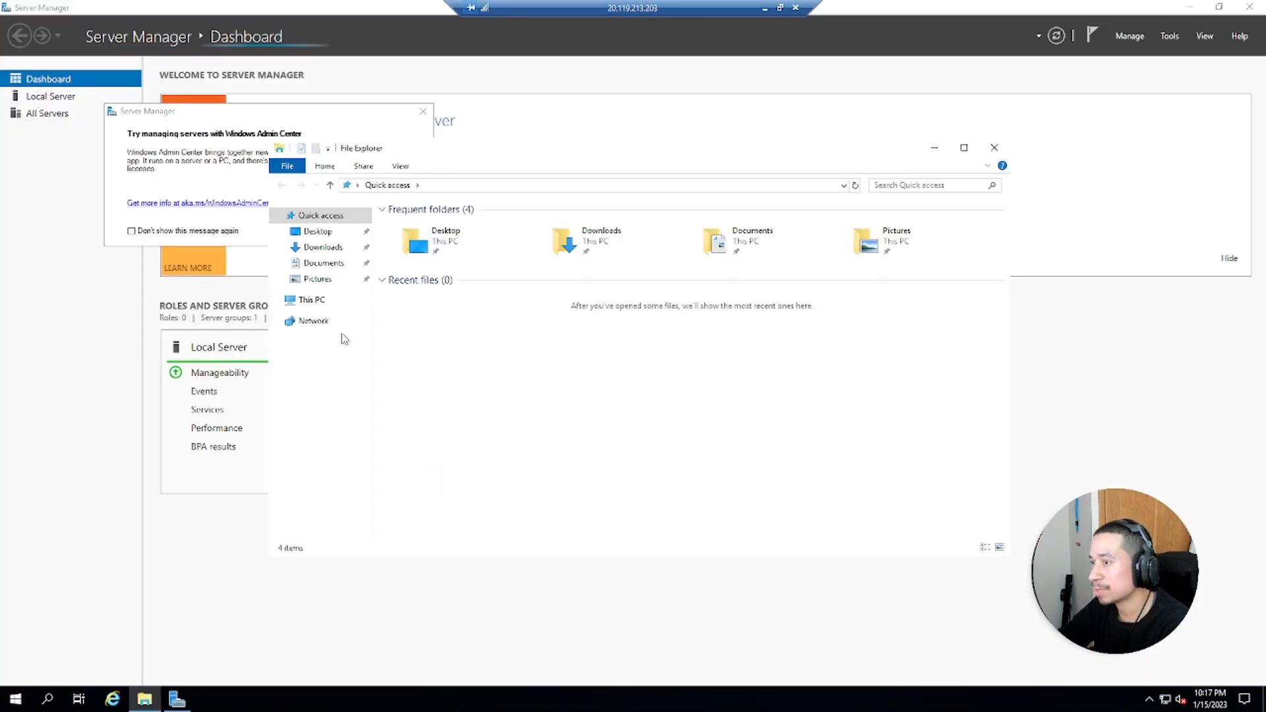
right_click(310, 303)
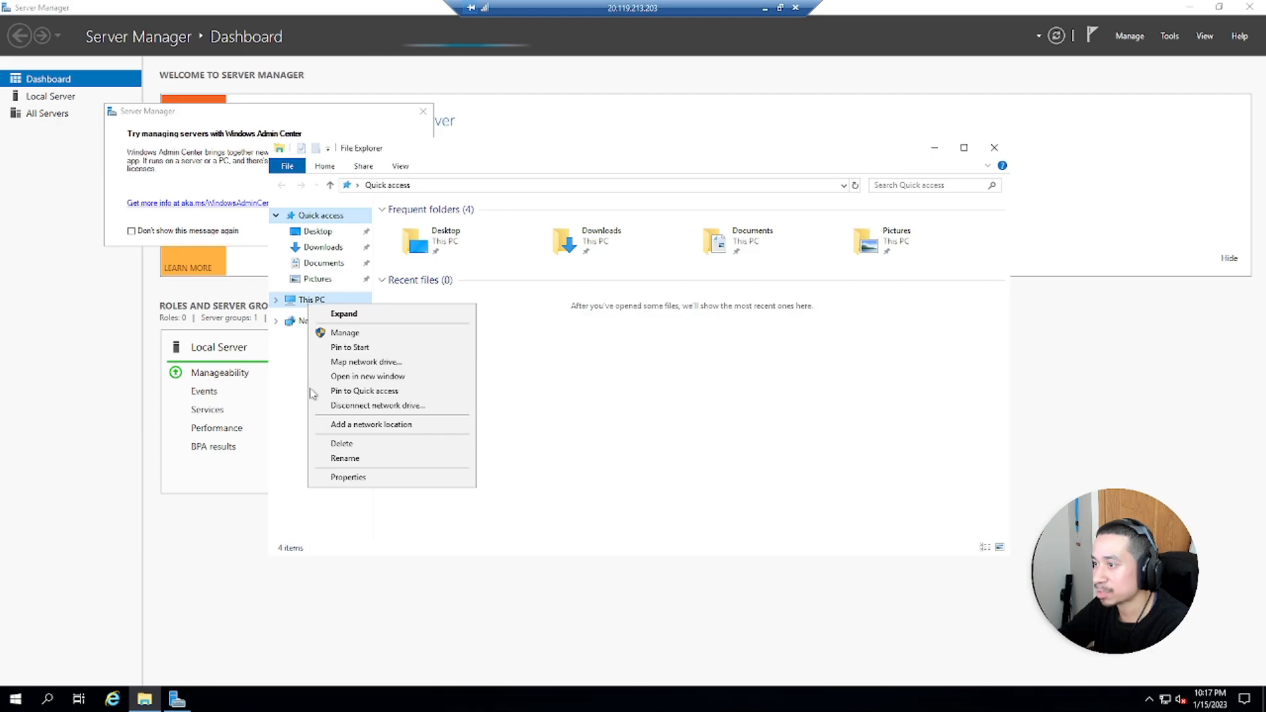
click(348, 477)
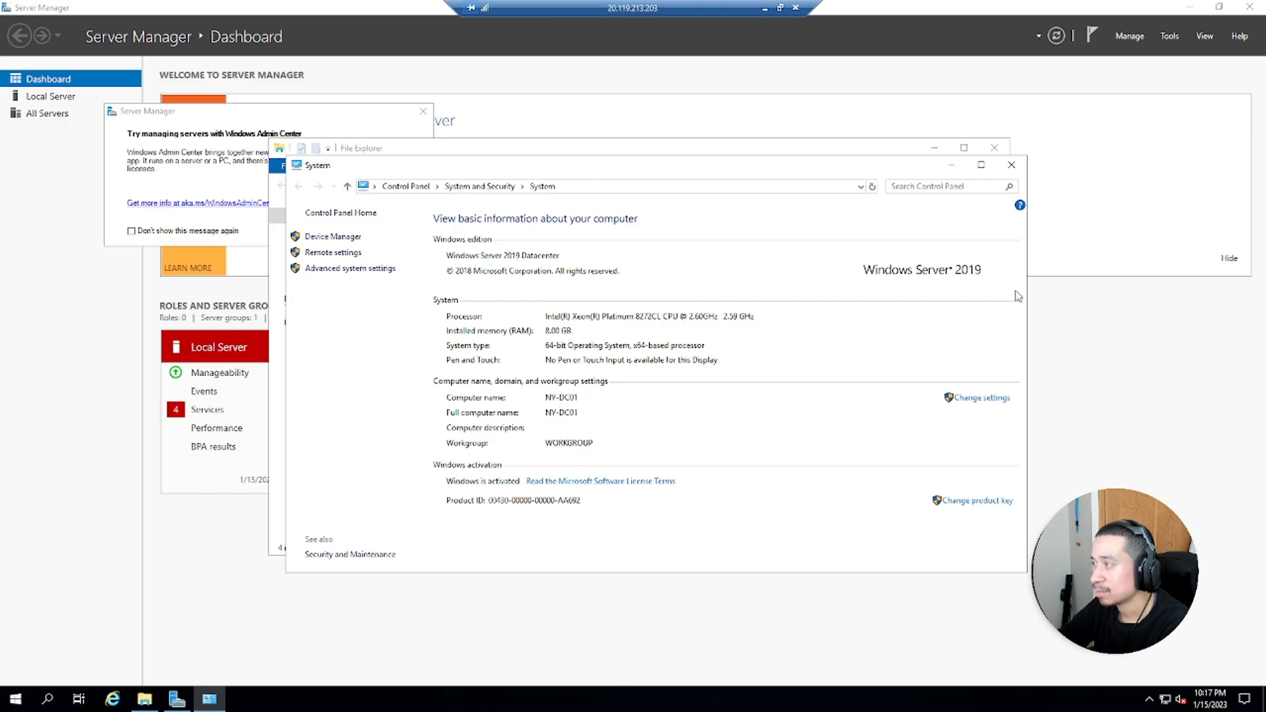
click(1012, 166)
click(994, 148)
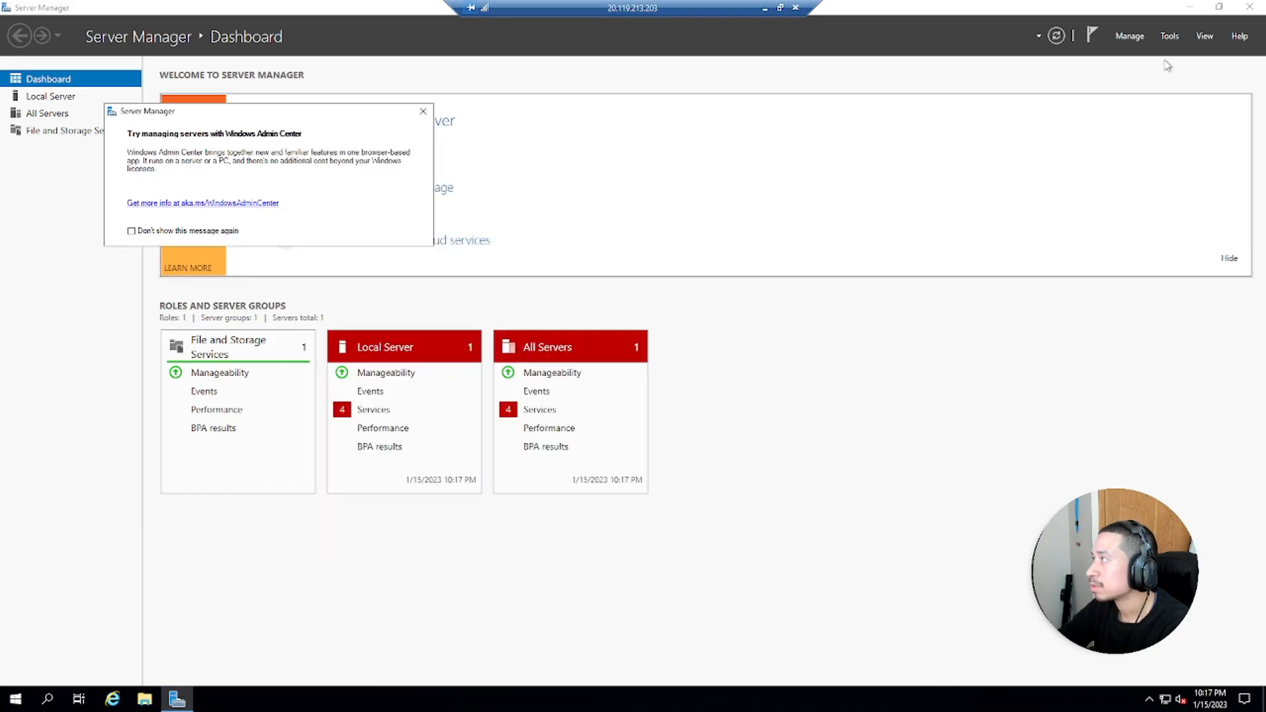
Open the Add Roles and Features wizard and advance with role-based installation to the server roles page
click(1176, 40)
click(416, 117)
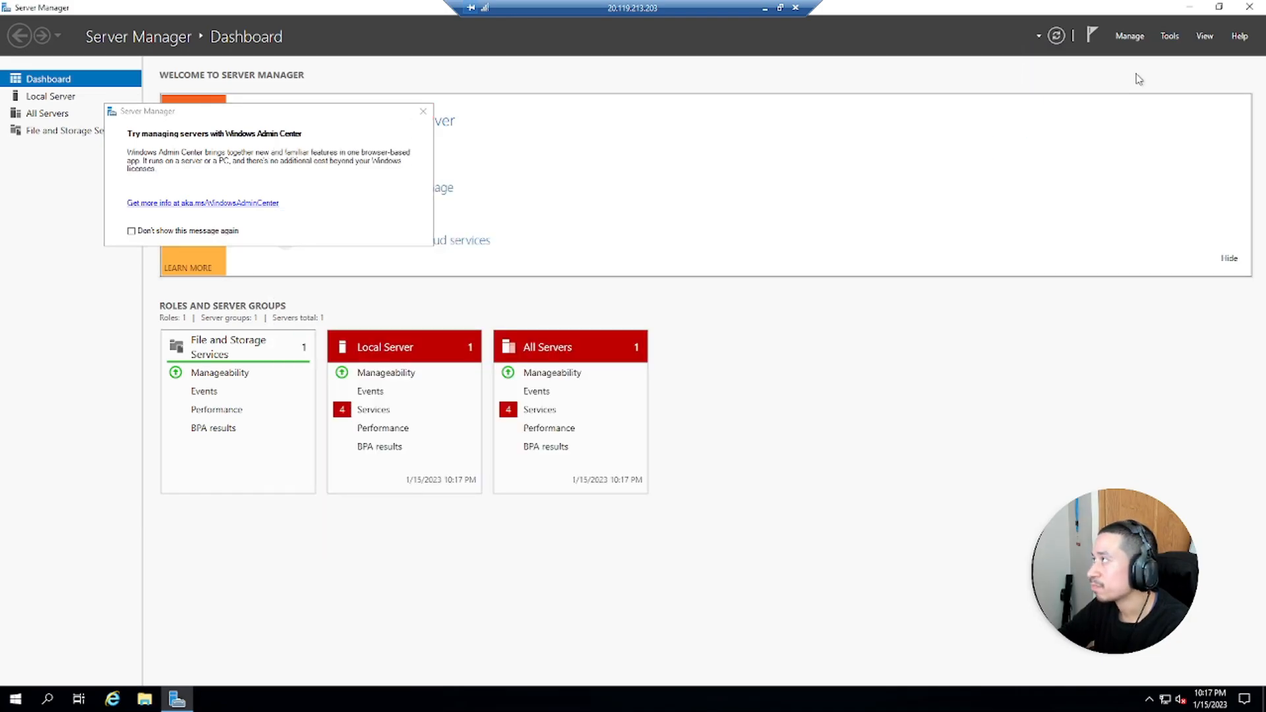
click(1129, 37)
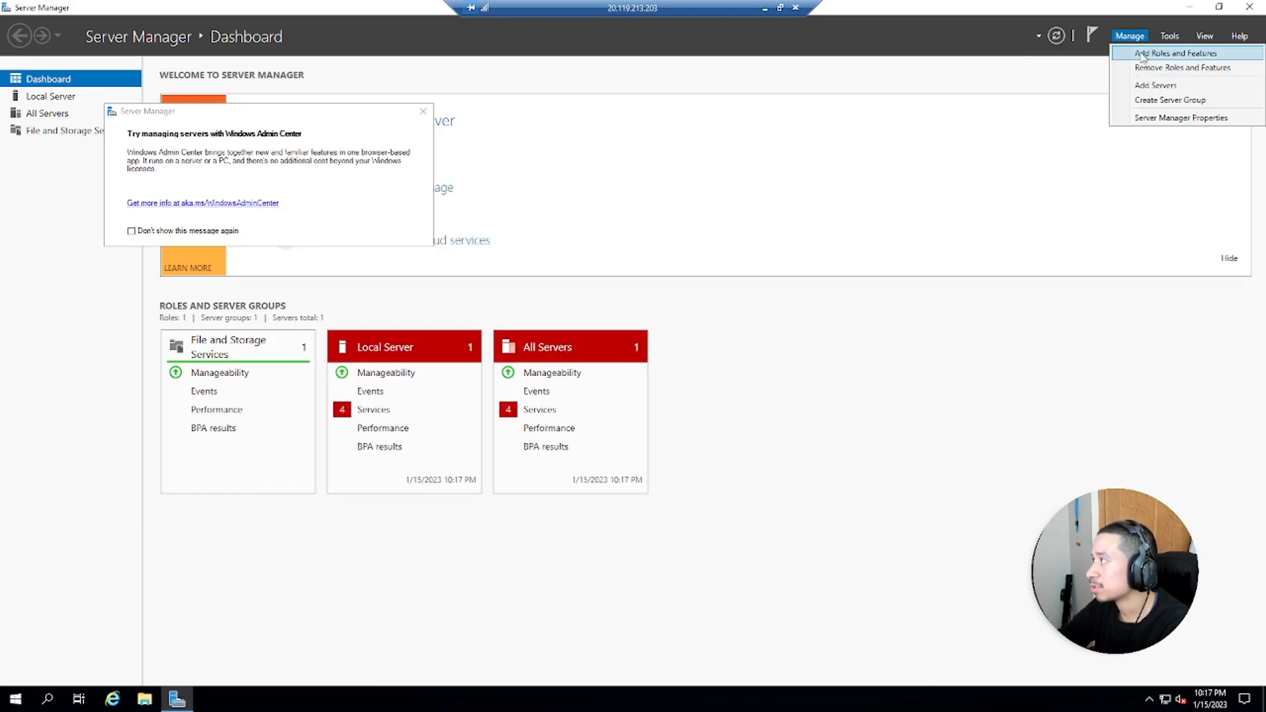
click(1143, 56)
click(476, 475)
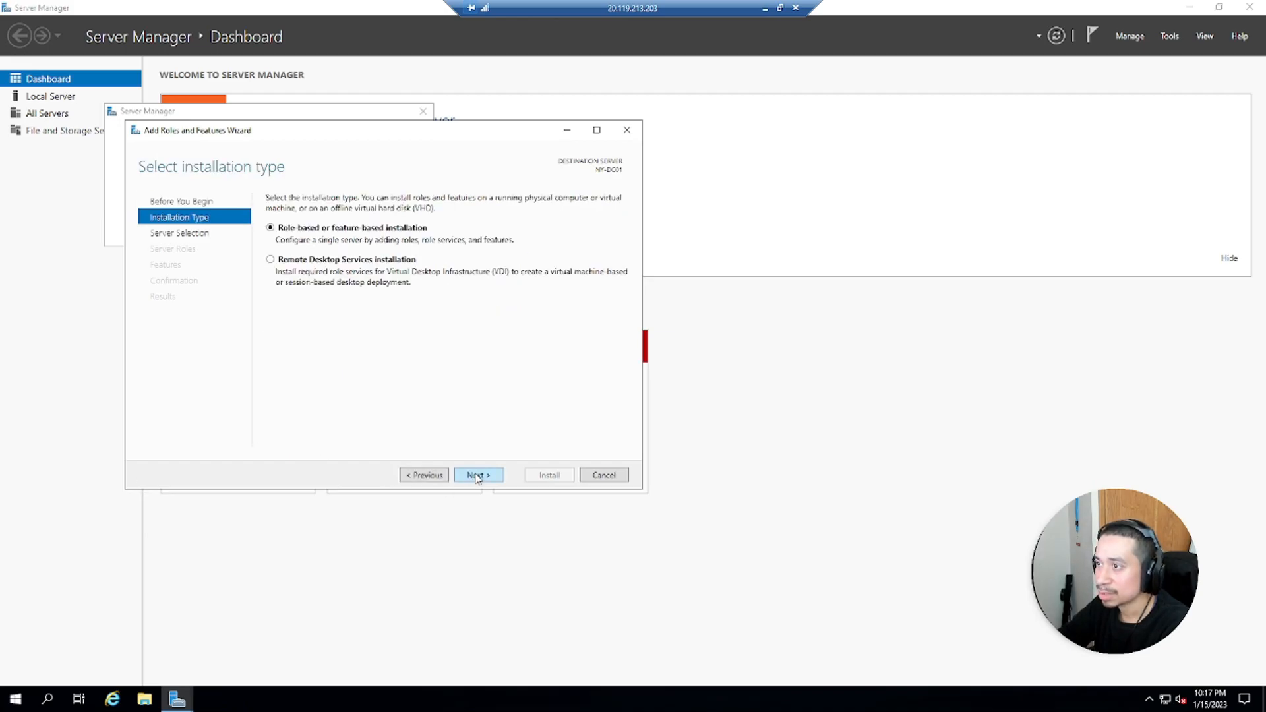
click(476, 477)
click(473, 480)
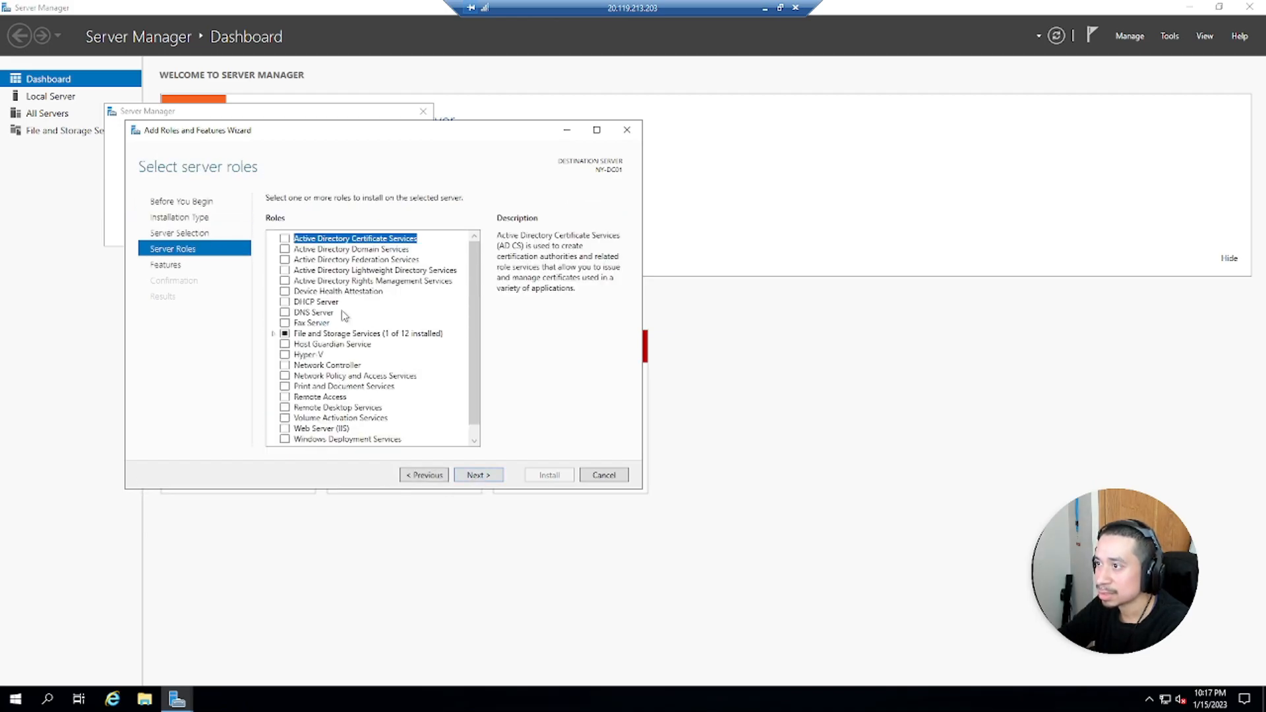
Select the Active Directory Domain Services role with its required features and install it
click(277, 249)
click(436, 426)
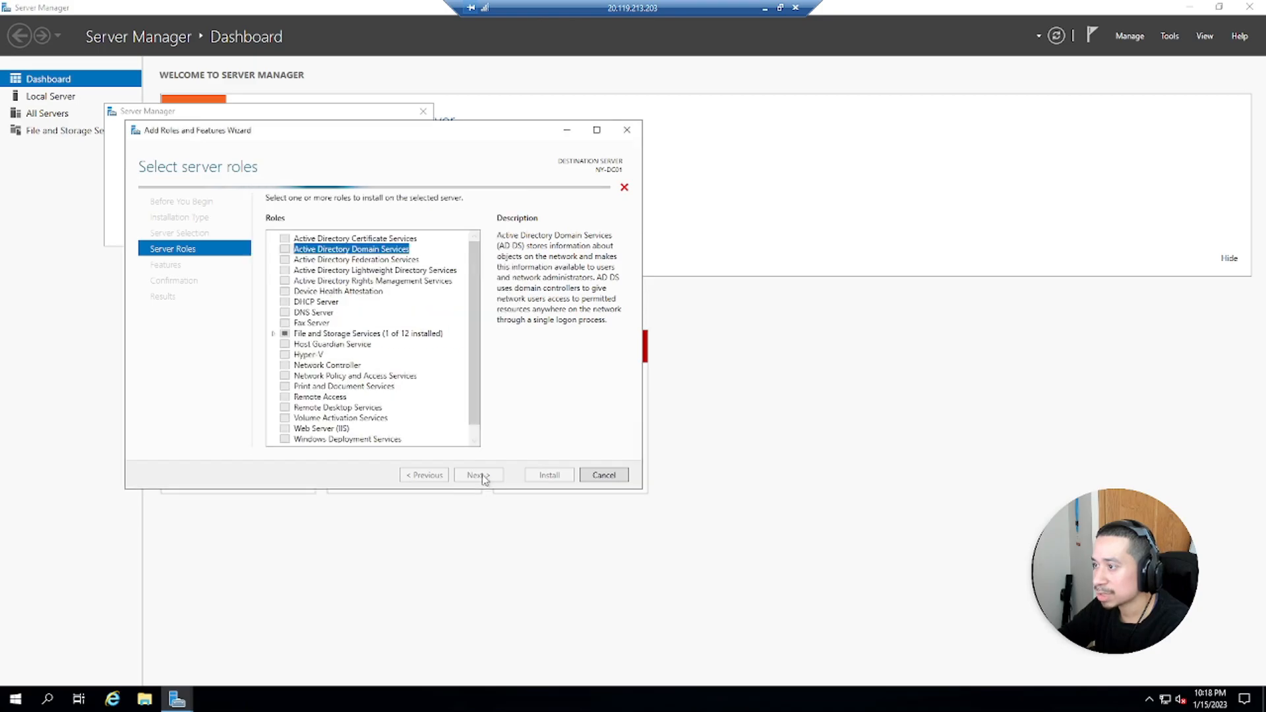
click(483, 480)
click(480, 484)
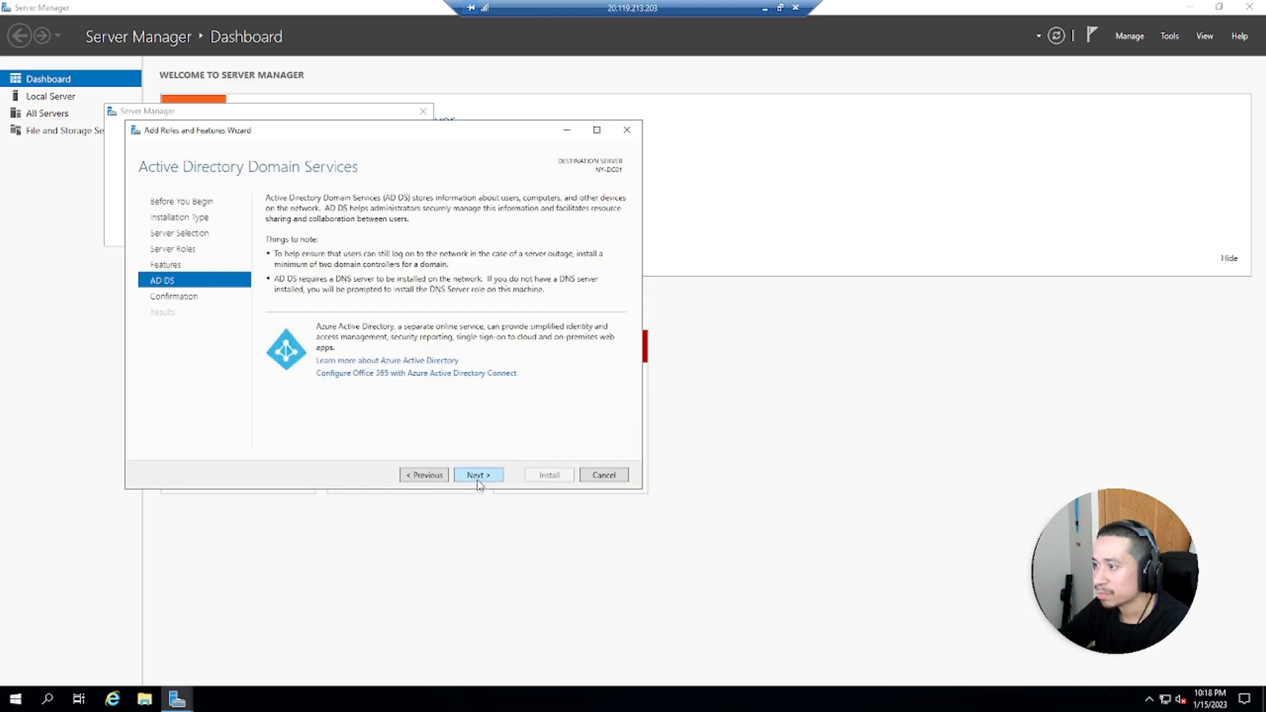
click(478, 482)
click(537, 476)
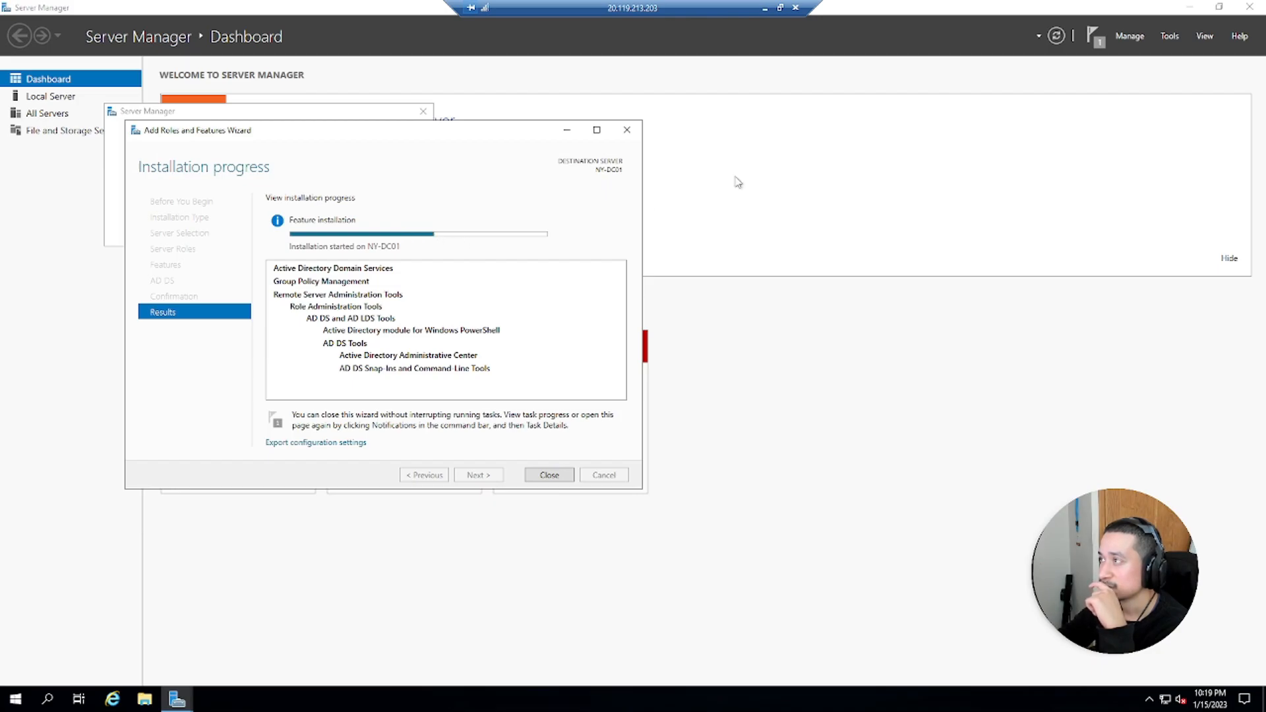
Minimize the remote session and close the Gmail and YouTube browser tabs
click(763, 8)
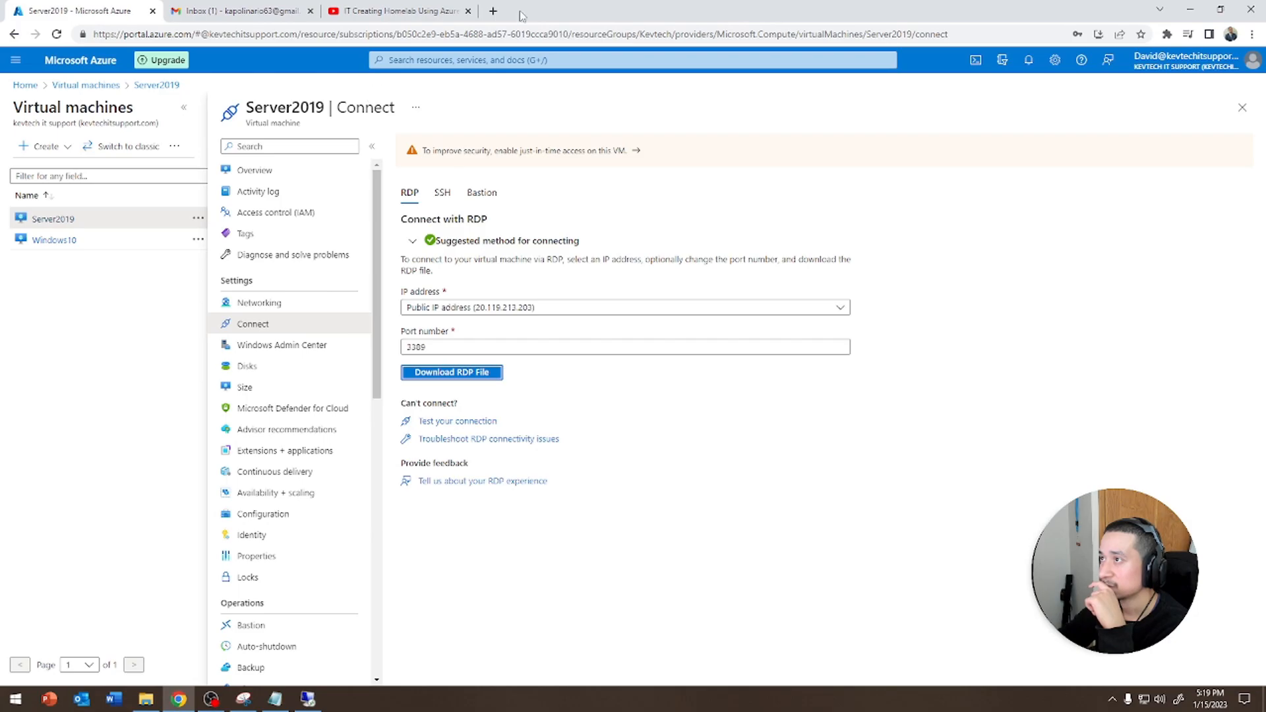
click(468, 11)
click(310, 10)
click(308, 699)
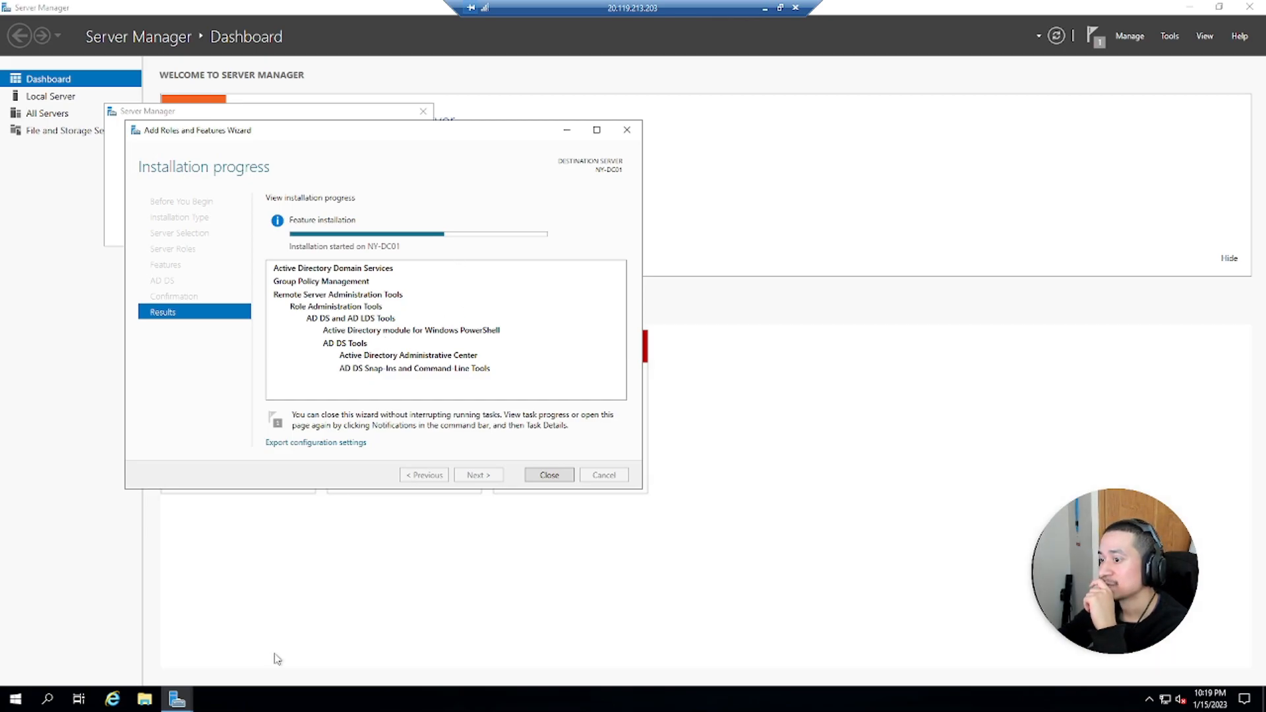
click(144, 699)
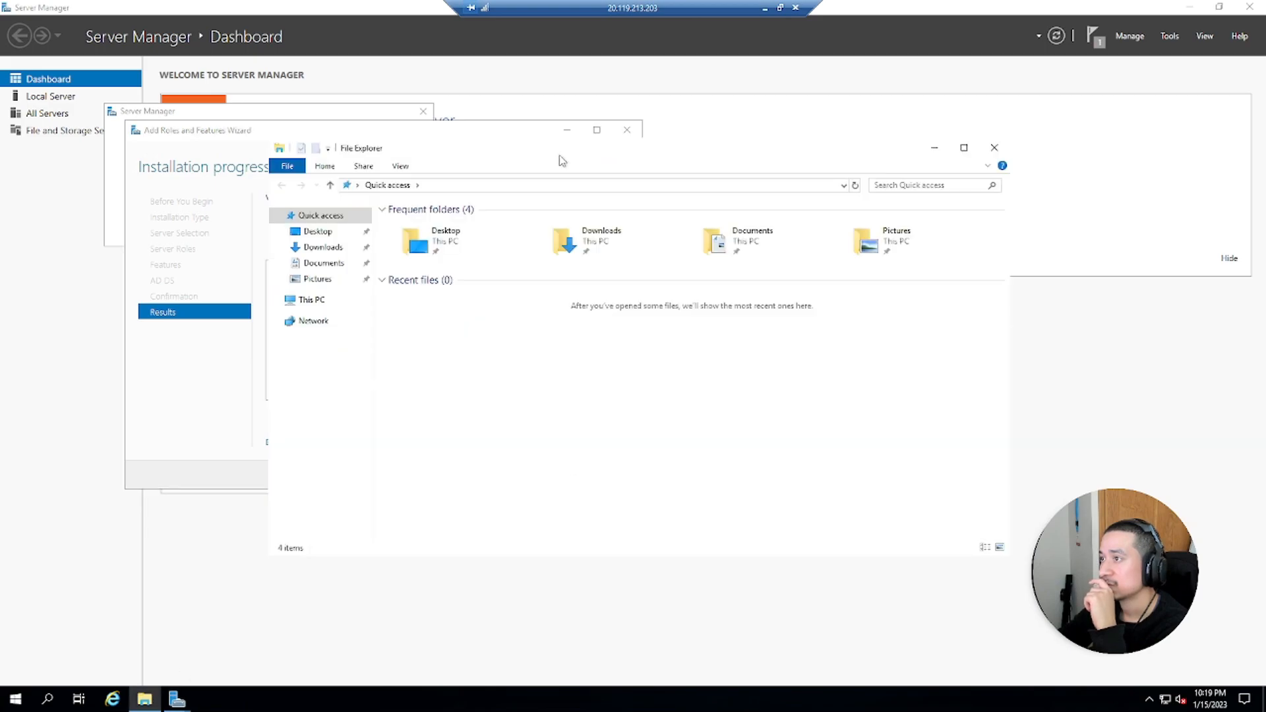
drag(805, 153, 1063, 68)
click(536, 212)
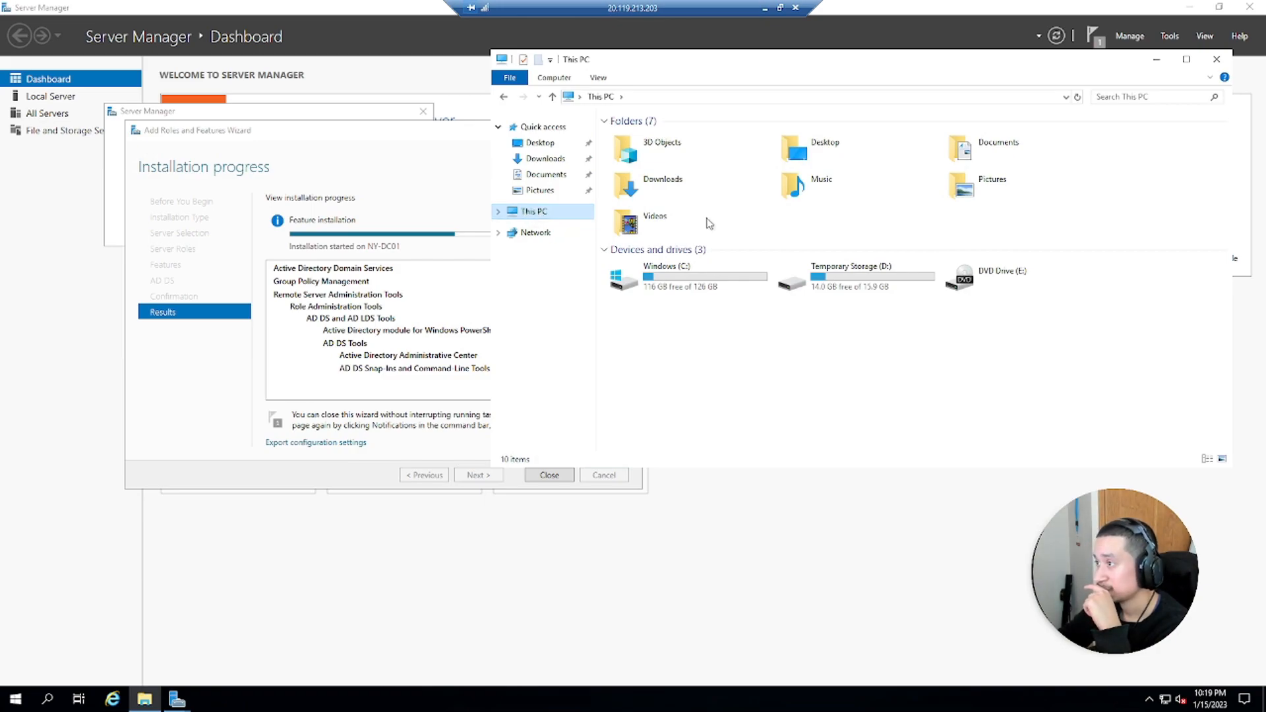
click(1213, 61)
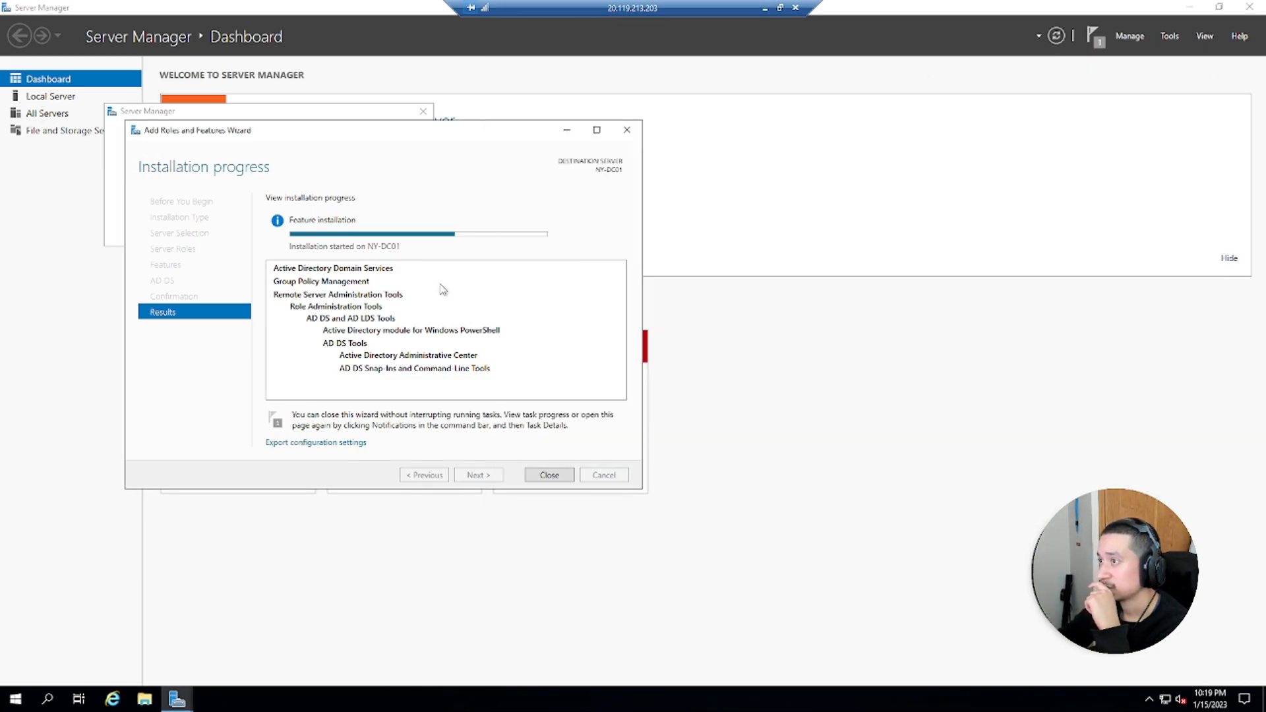
mouse_move(476, 239)
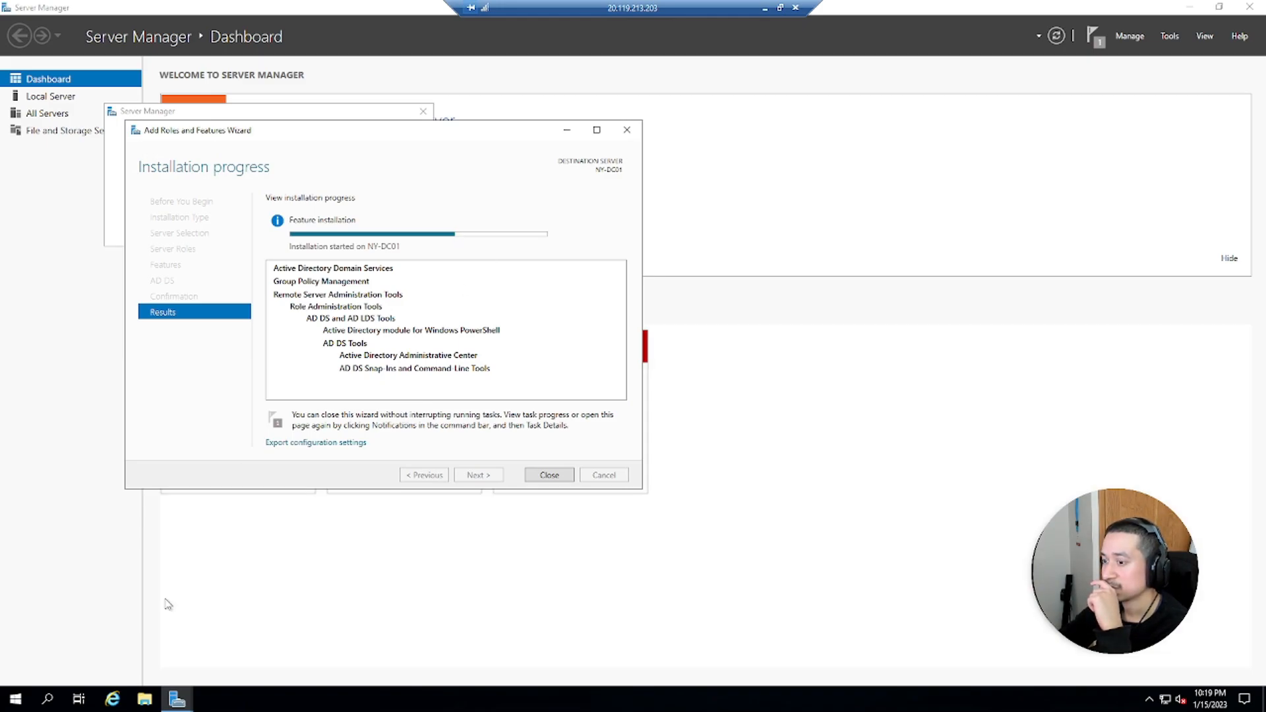
Check the Windows10 VM's connect page and overview, then return to the Server2019 remote session
click(764, 8)
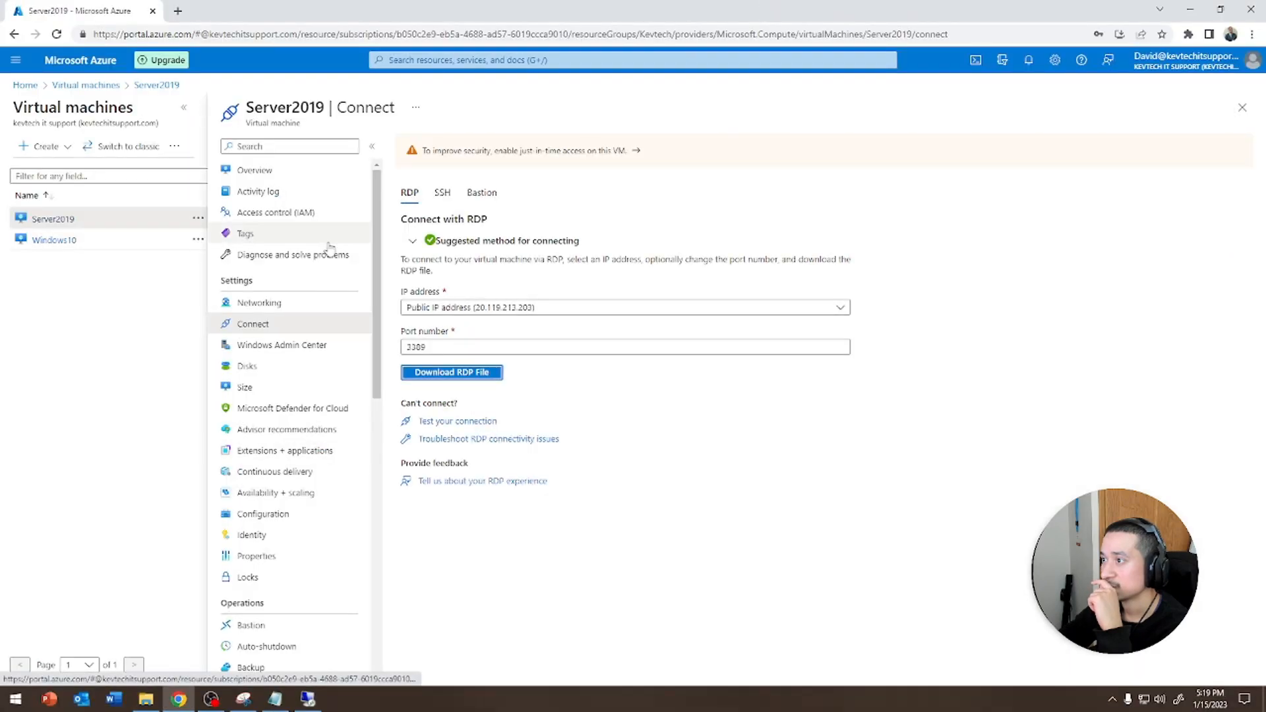
click(97, 242)
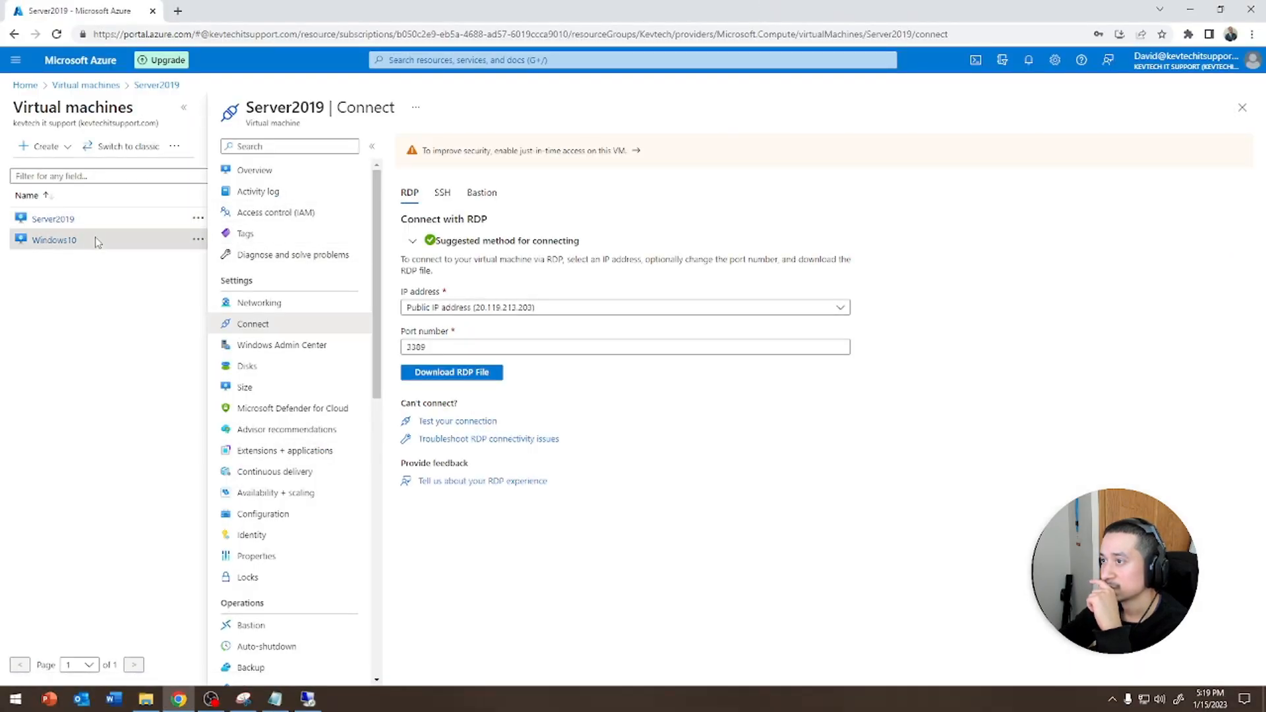
click(66, 242)
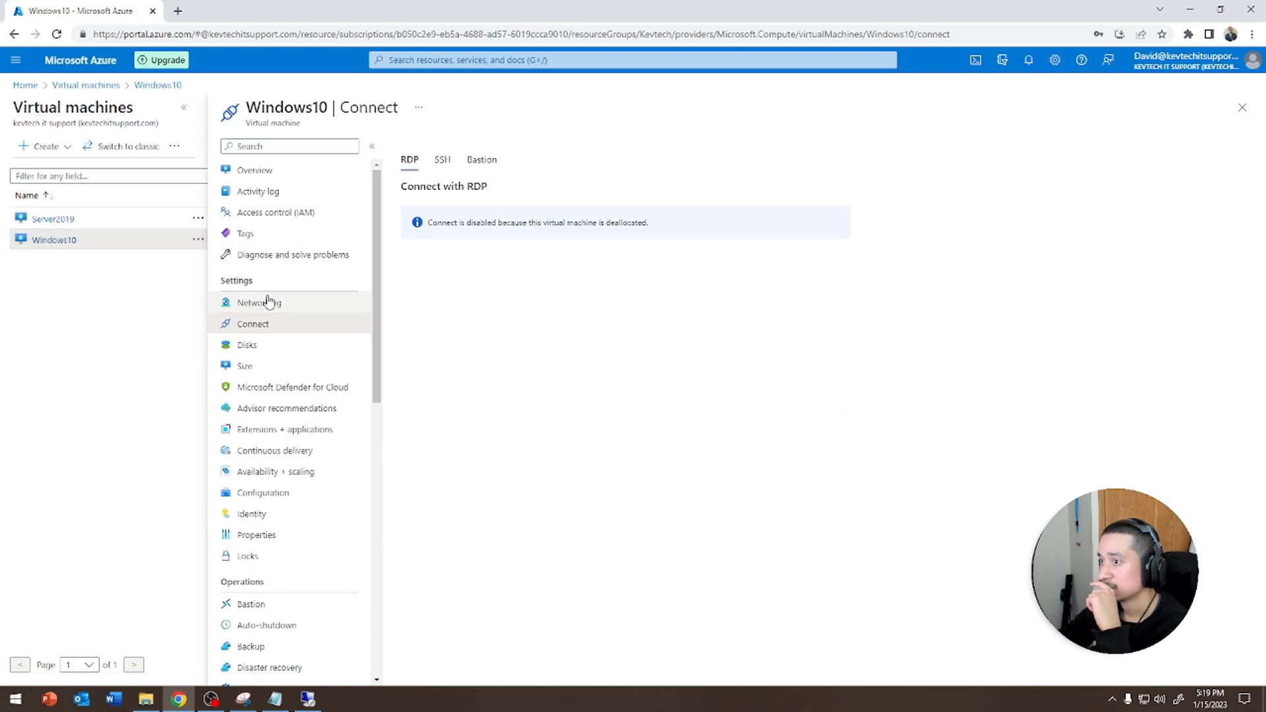
click(265, 172)
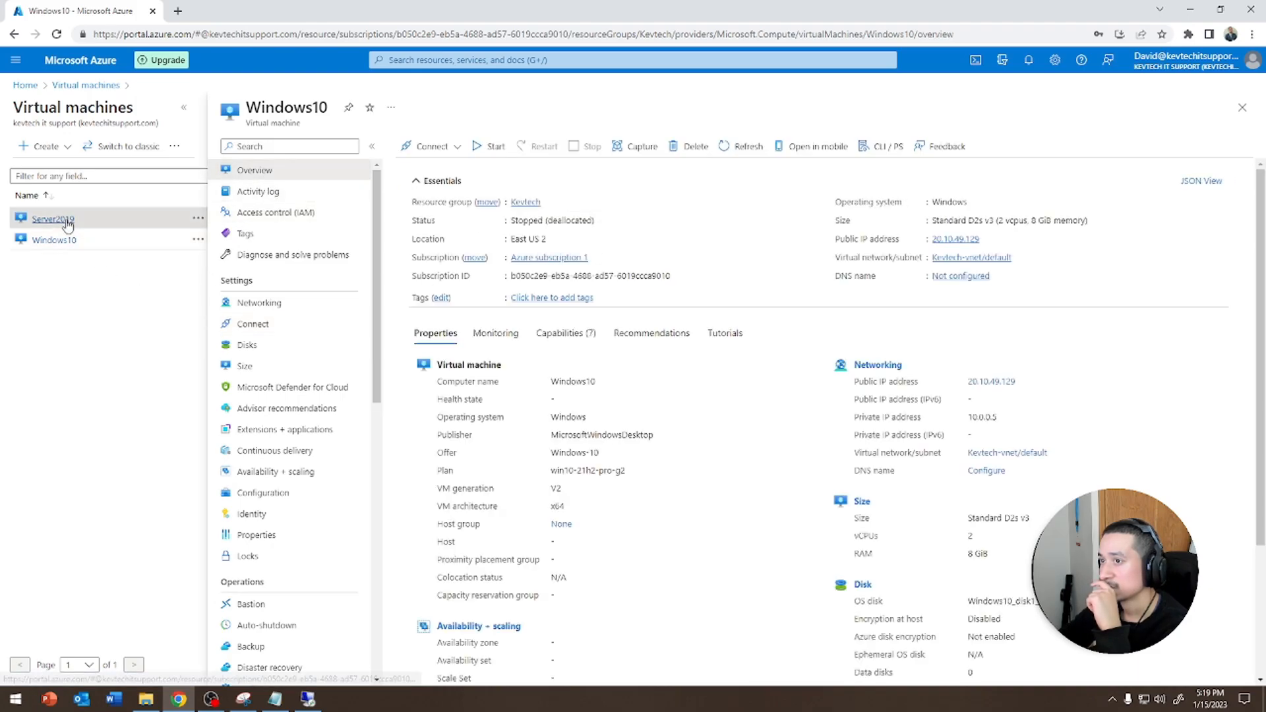
click(66, 219)
click(308, 699)
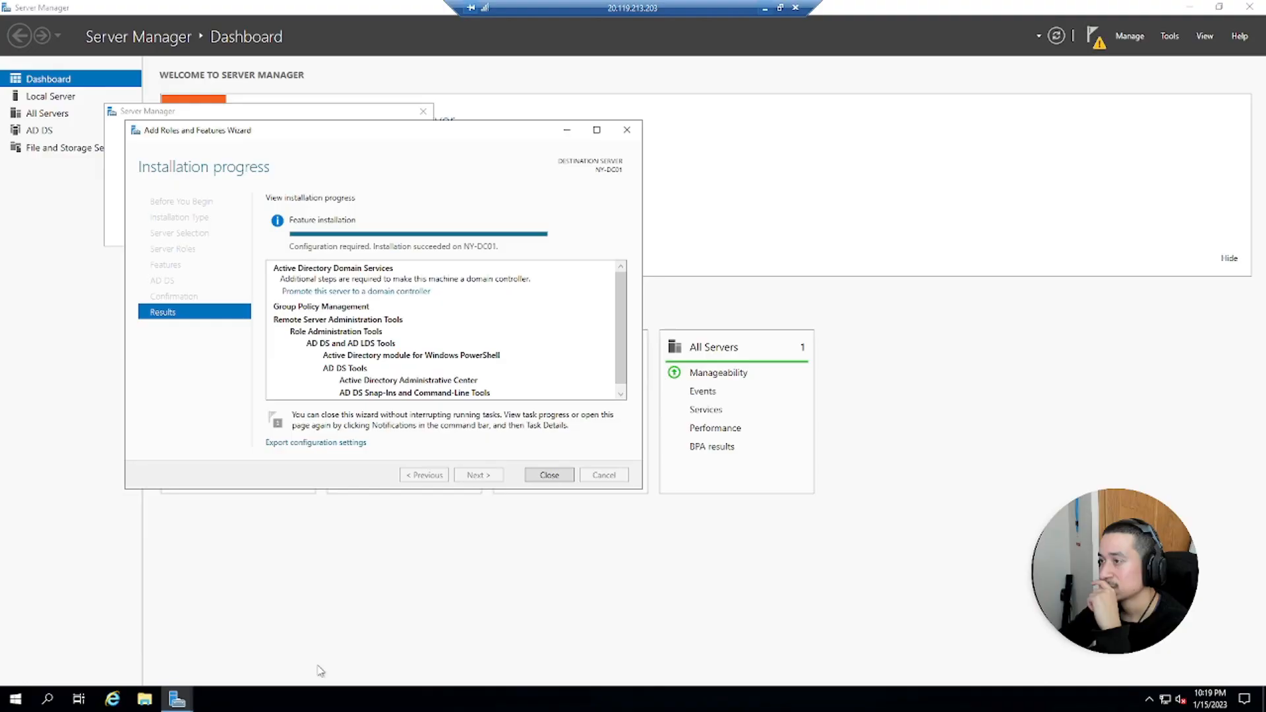
Promote the server to a domain controller, adding a new forest with root domain name kevtech.local
click(353, 292)
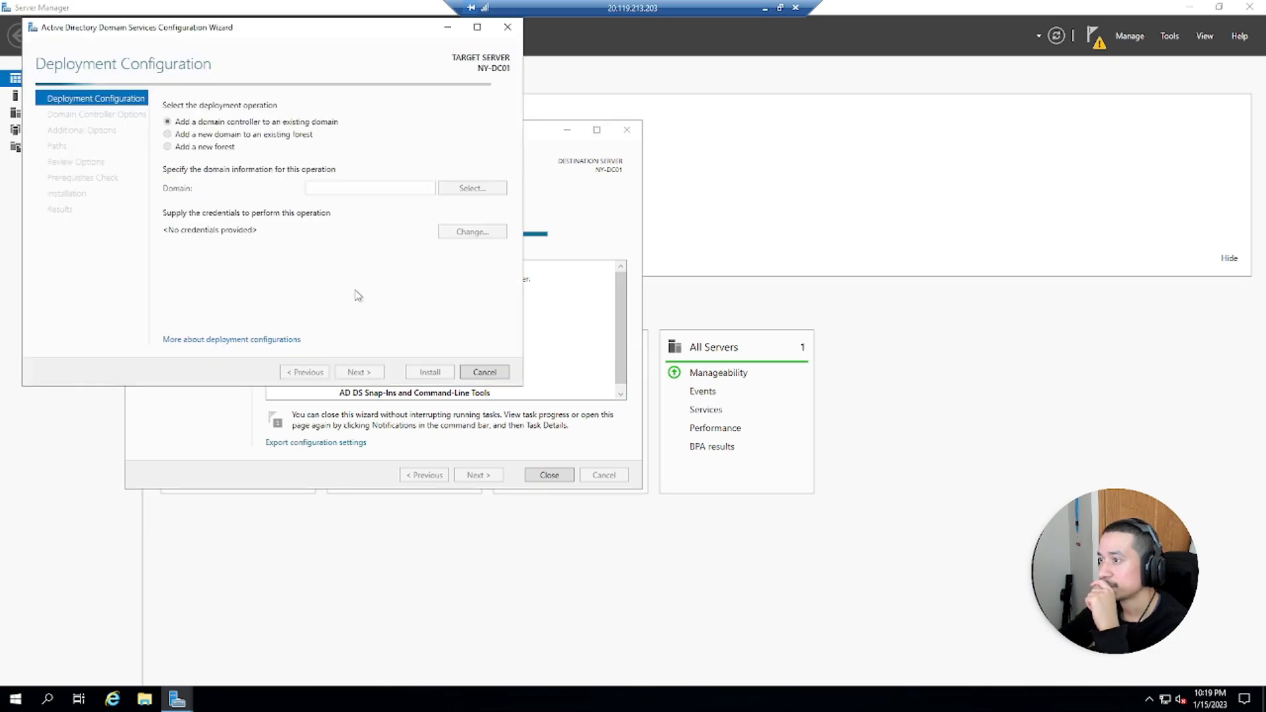
click(195, 135)
click(202, 147)
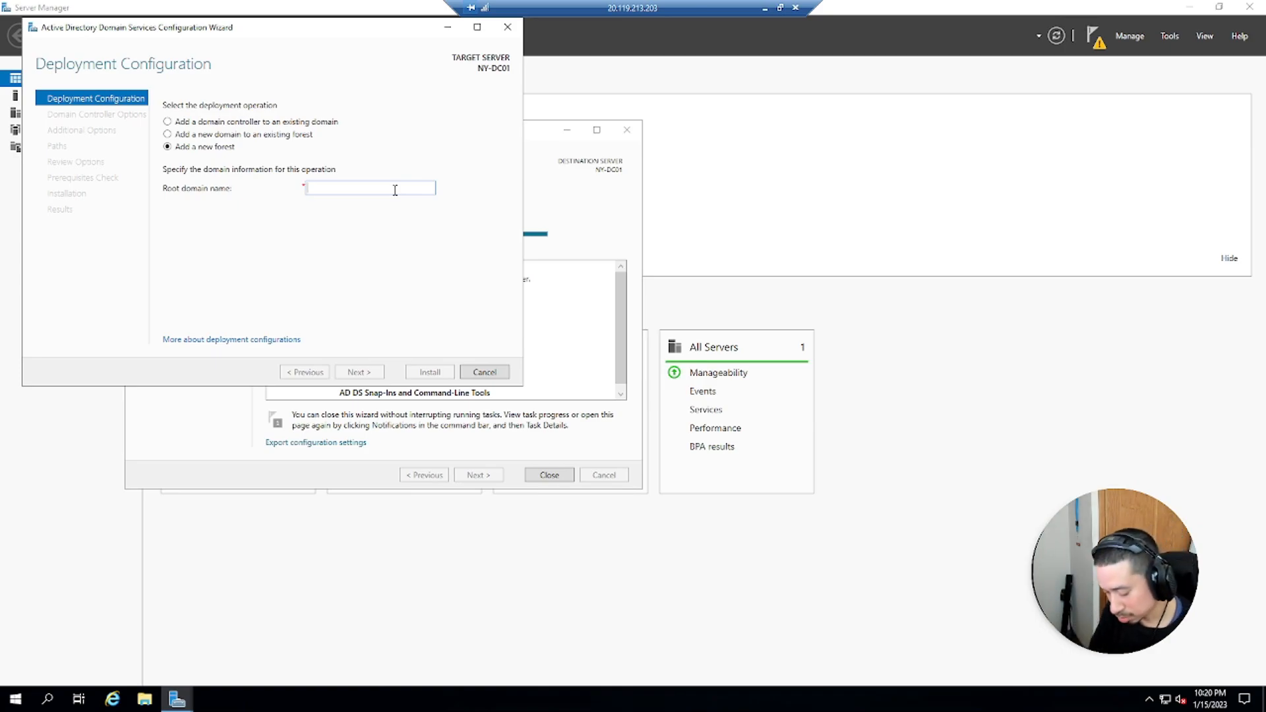
text(ke)
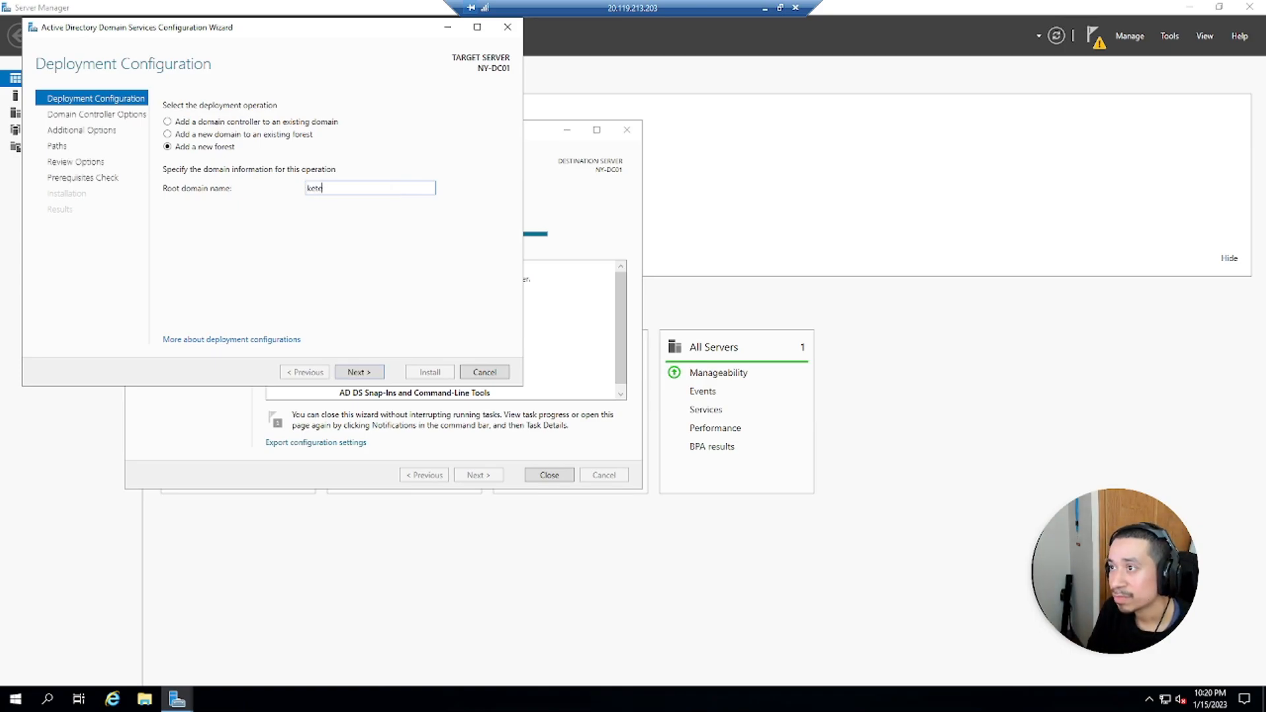
text(vtech.loc)
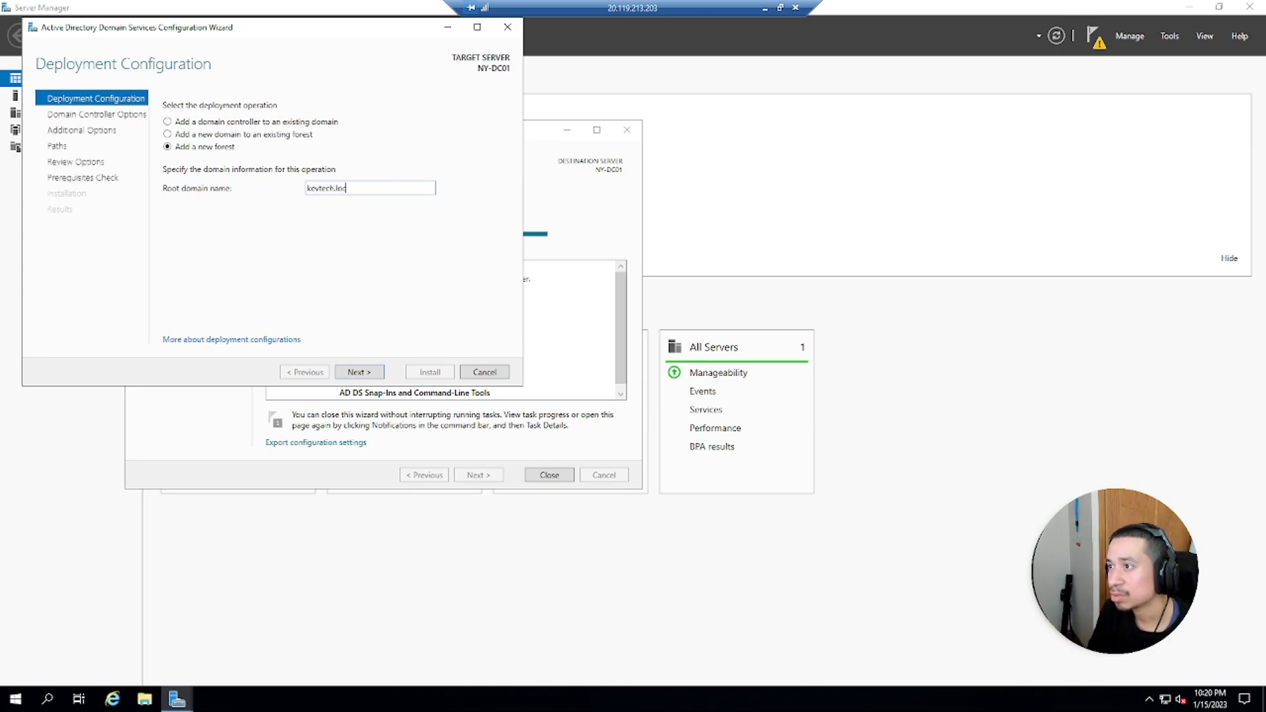
text(al)
key(Return)
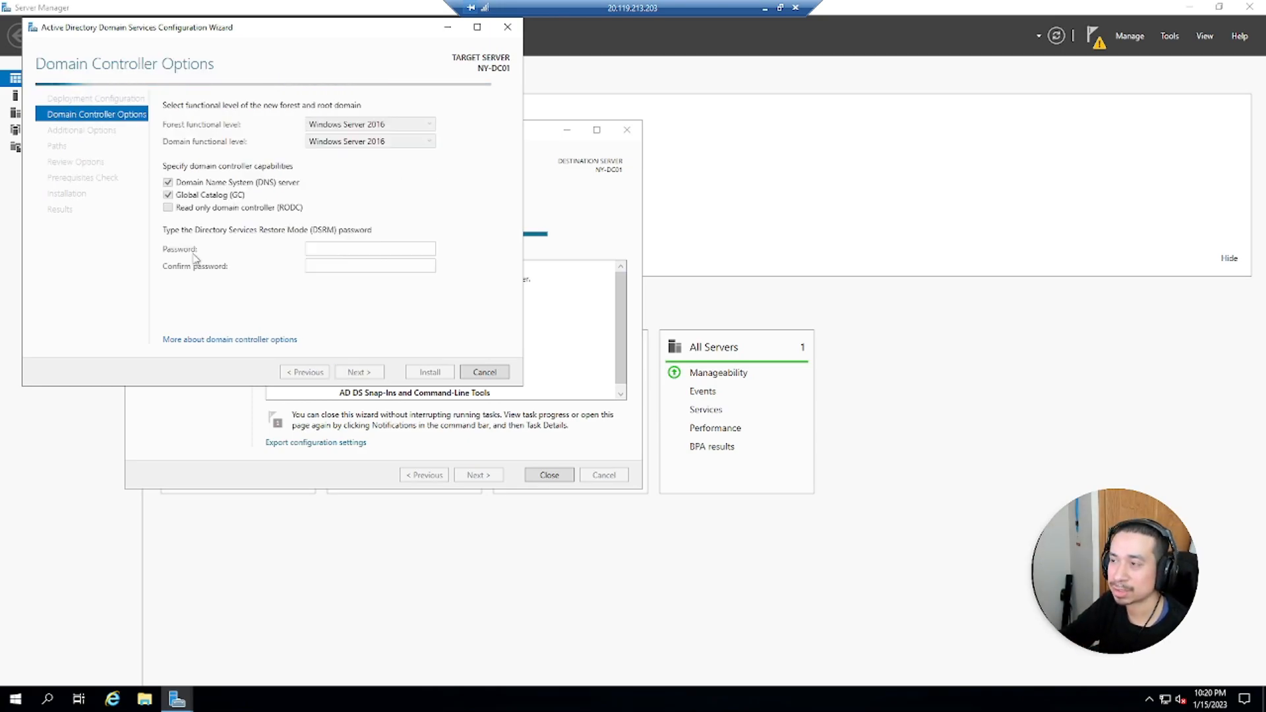
Enter and confirm the Directory Services Restore Mode password, then continue to DNS Options
click(389, 247)
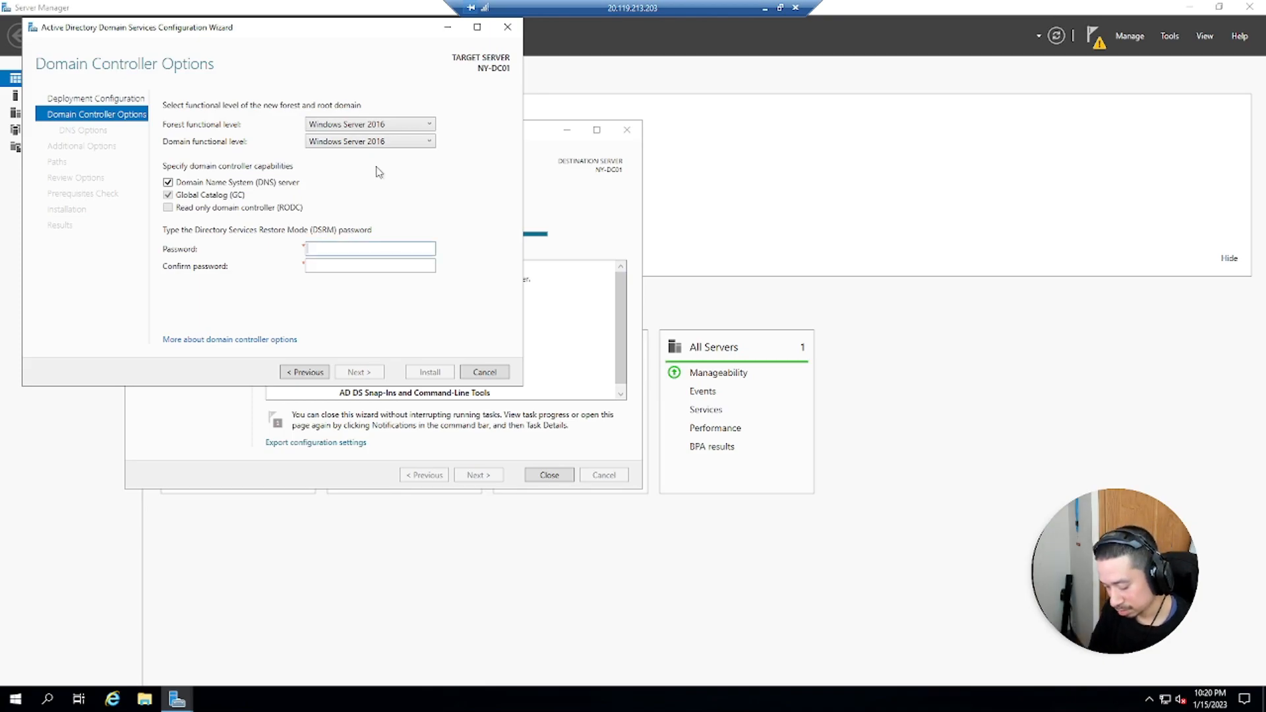
text(!)
key(Tab)
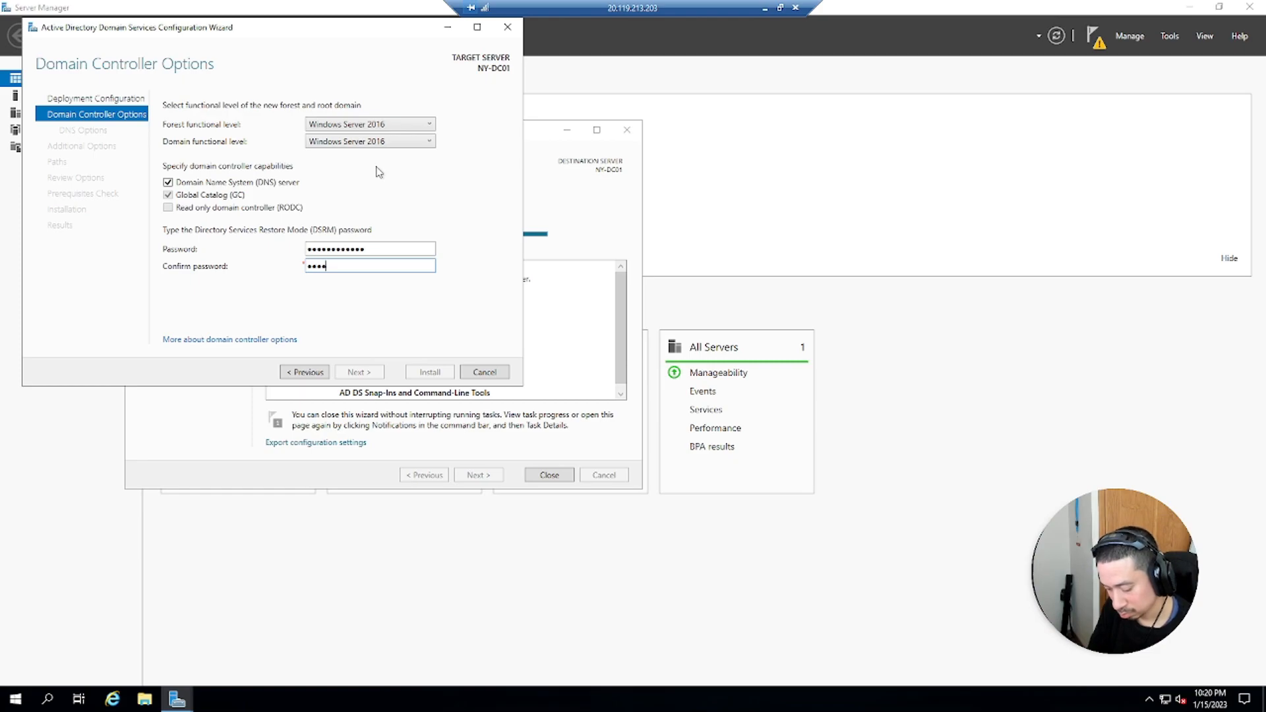
text(!)
key(Return)
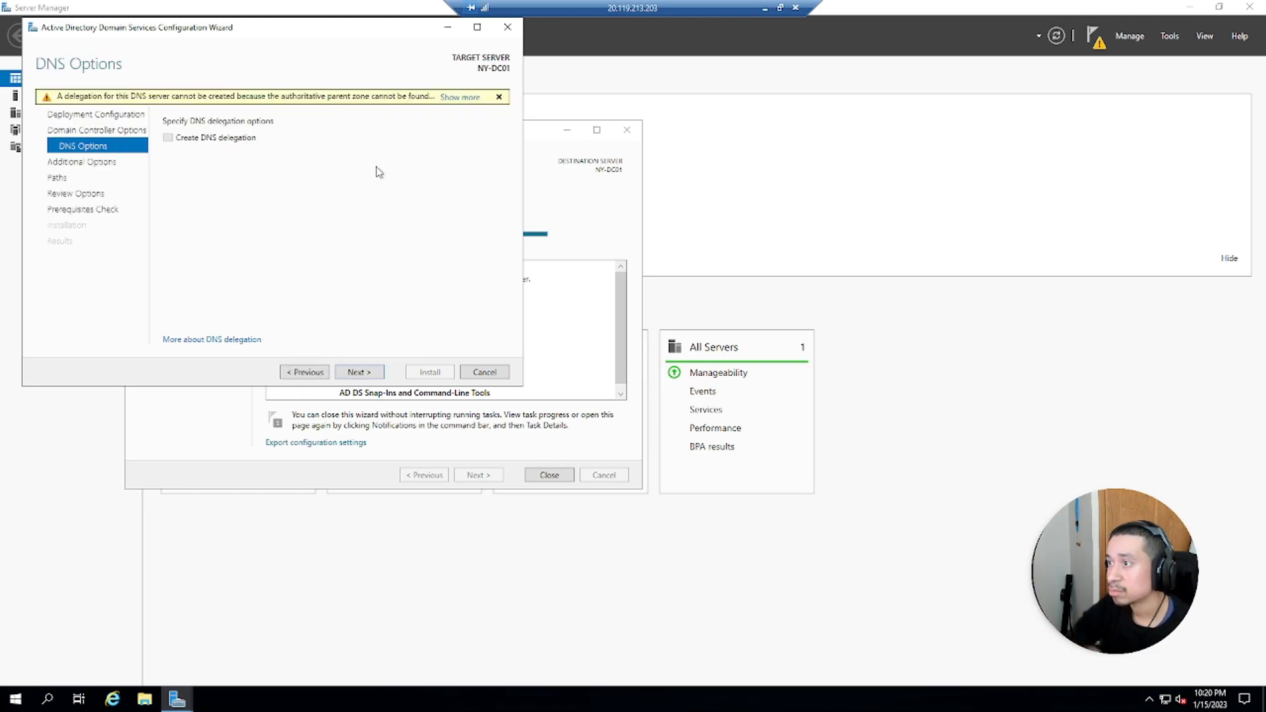
Accept the default DNS, NetBIOS name KEVTECH, paths and review options, then start the domain controller installation
click(362, 371)
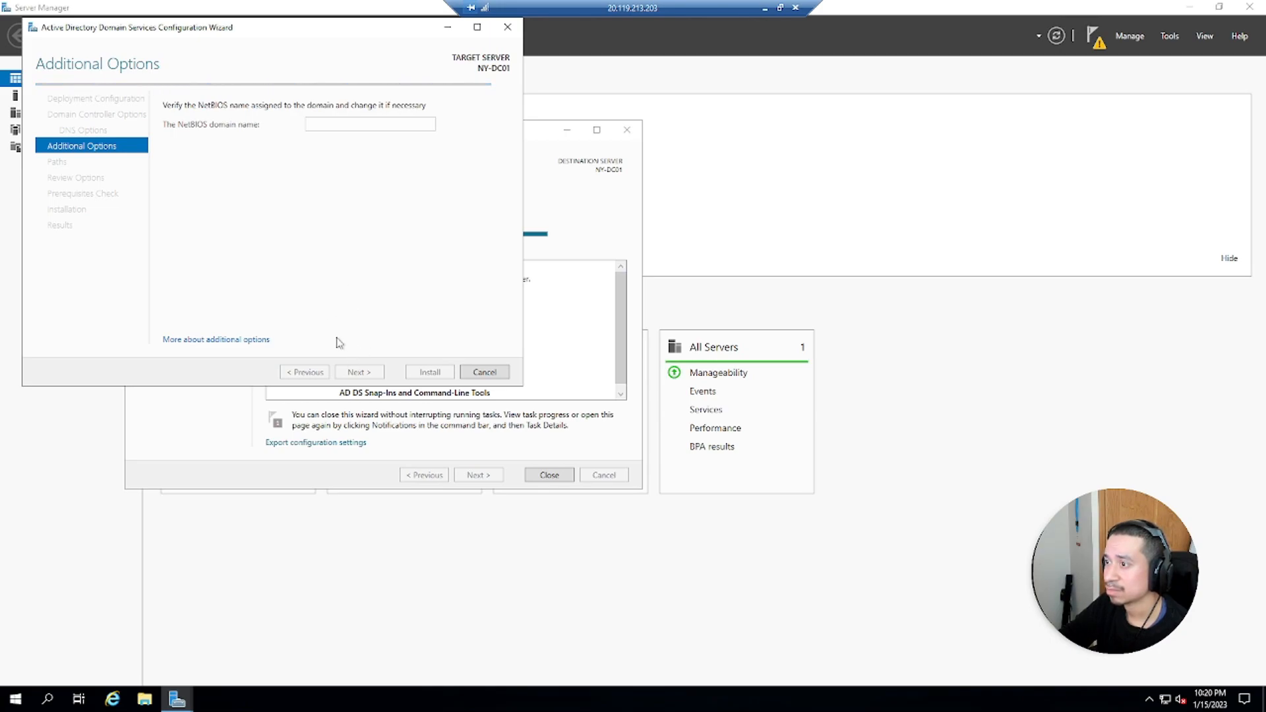
click(368, 373)
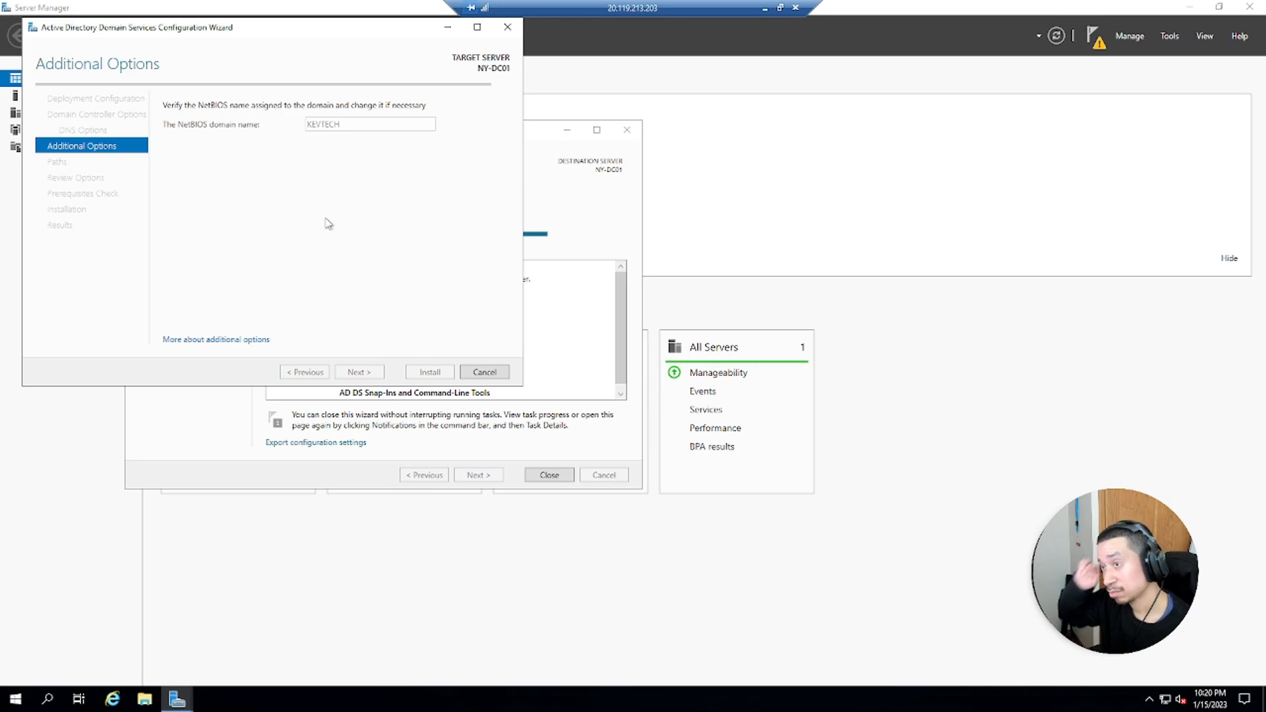
click(358, 373)
click(368, 372)
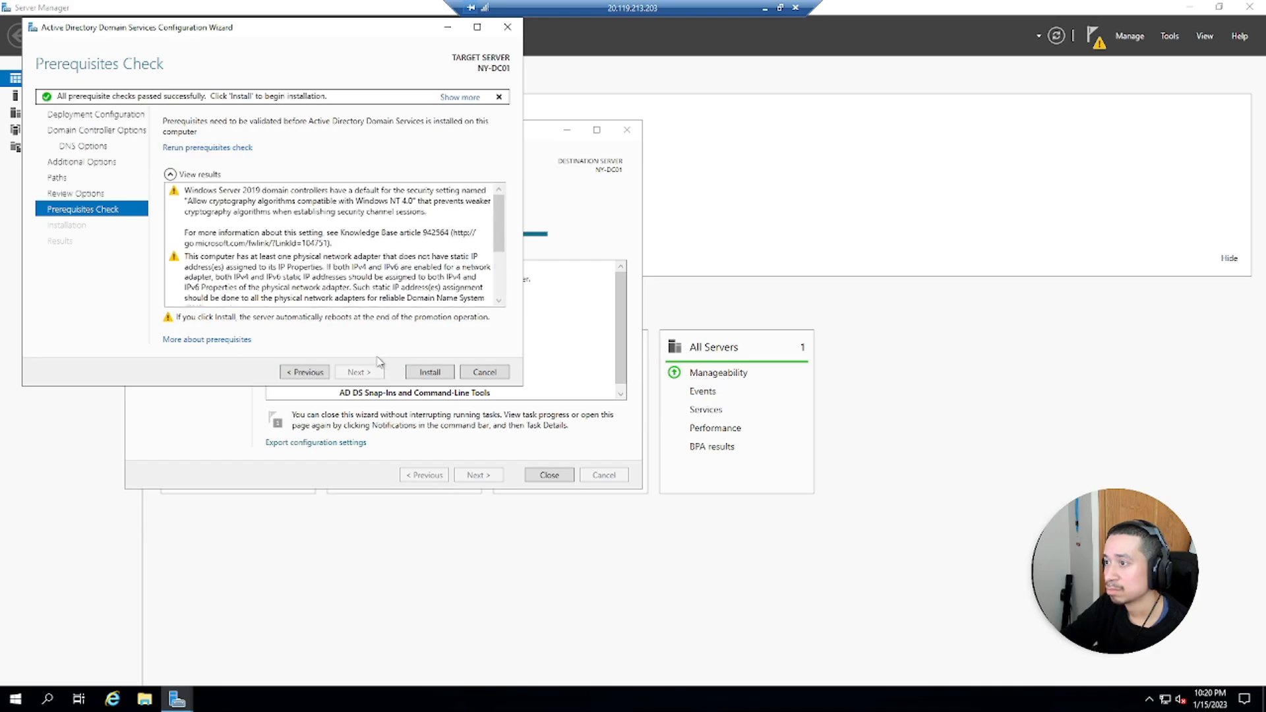
click(424, 374)
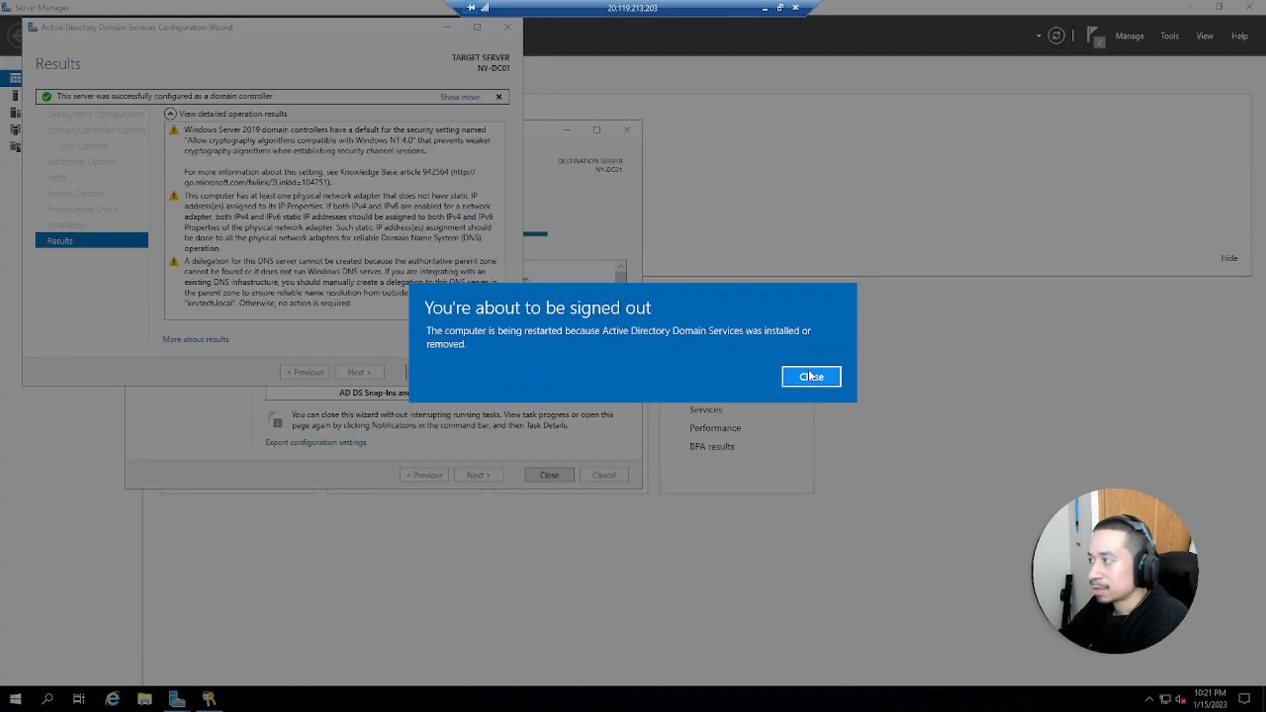
Dismiss the sign-out notice and close the Add Roles and Features wizard
click(810, 376)
click(425, 374)
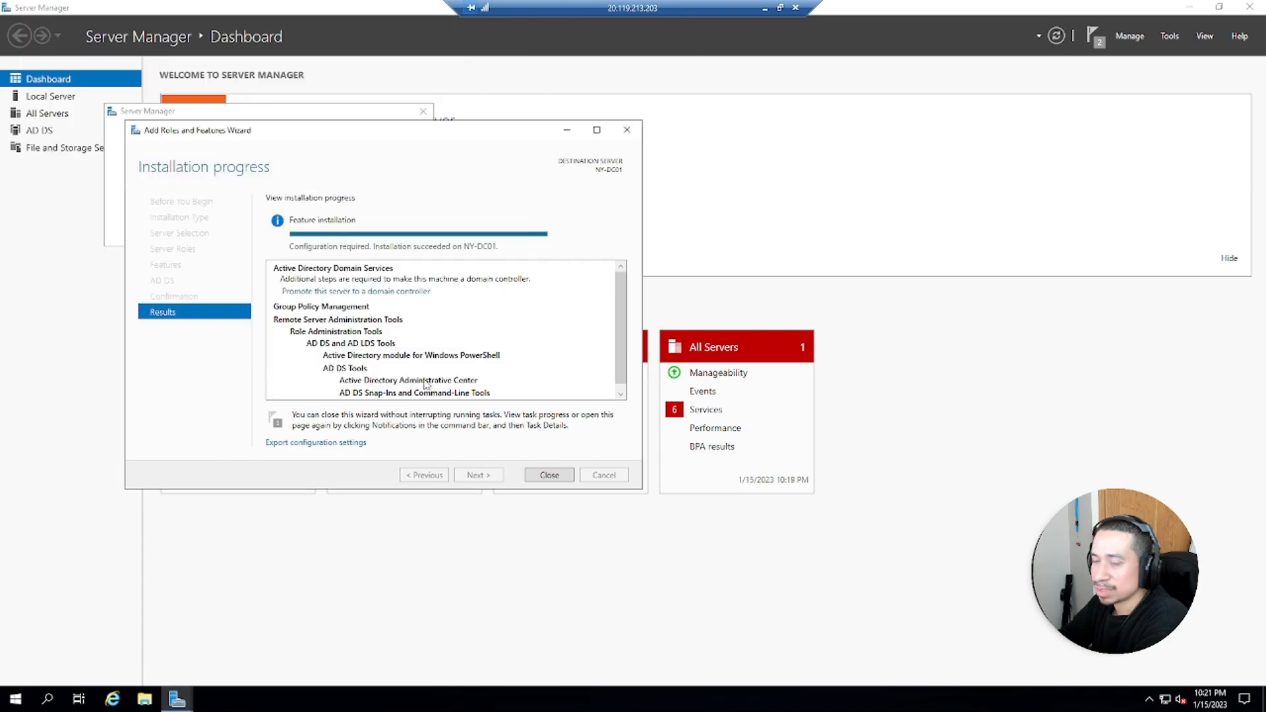
click(558, 475)
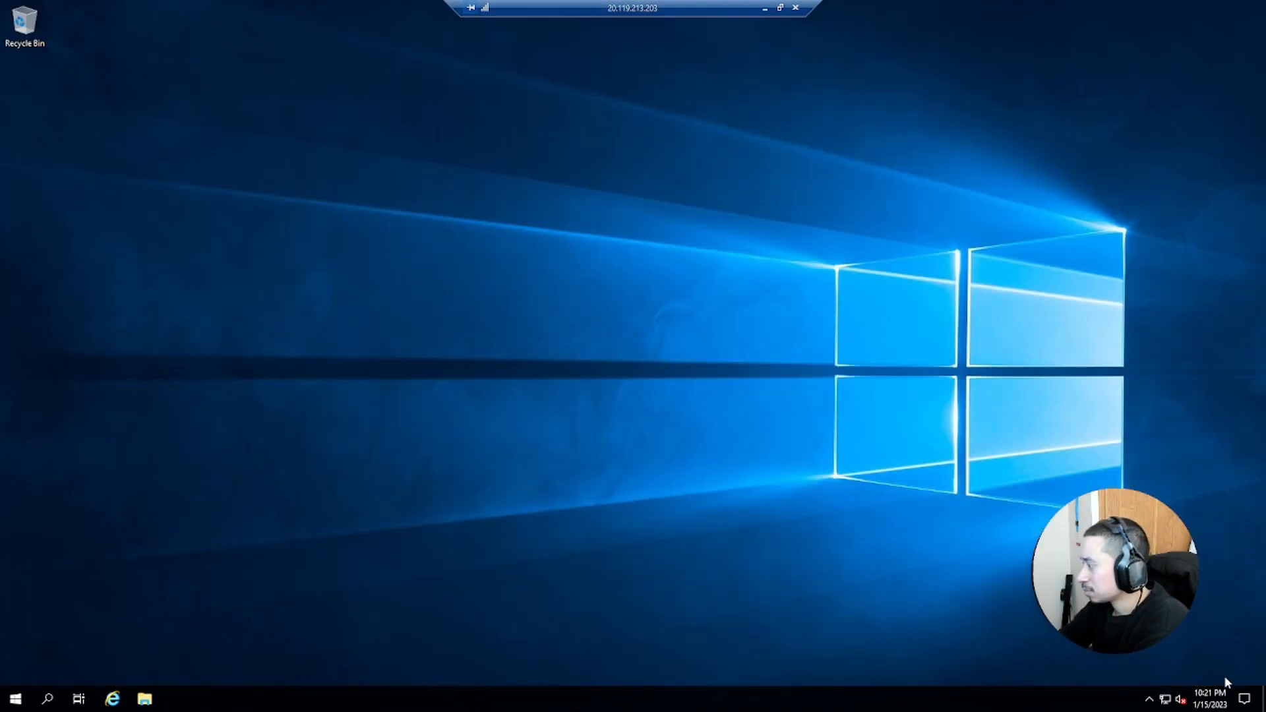
Open the server's Date & time settings and browse the time zone list
right_click(1186, 698)
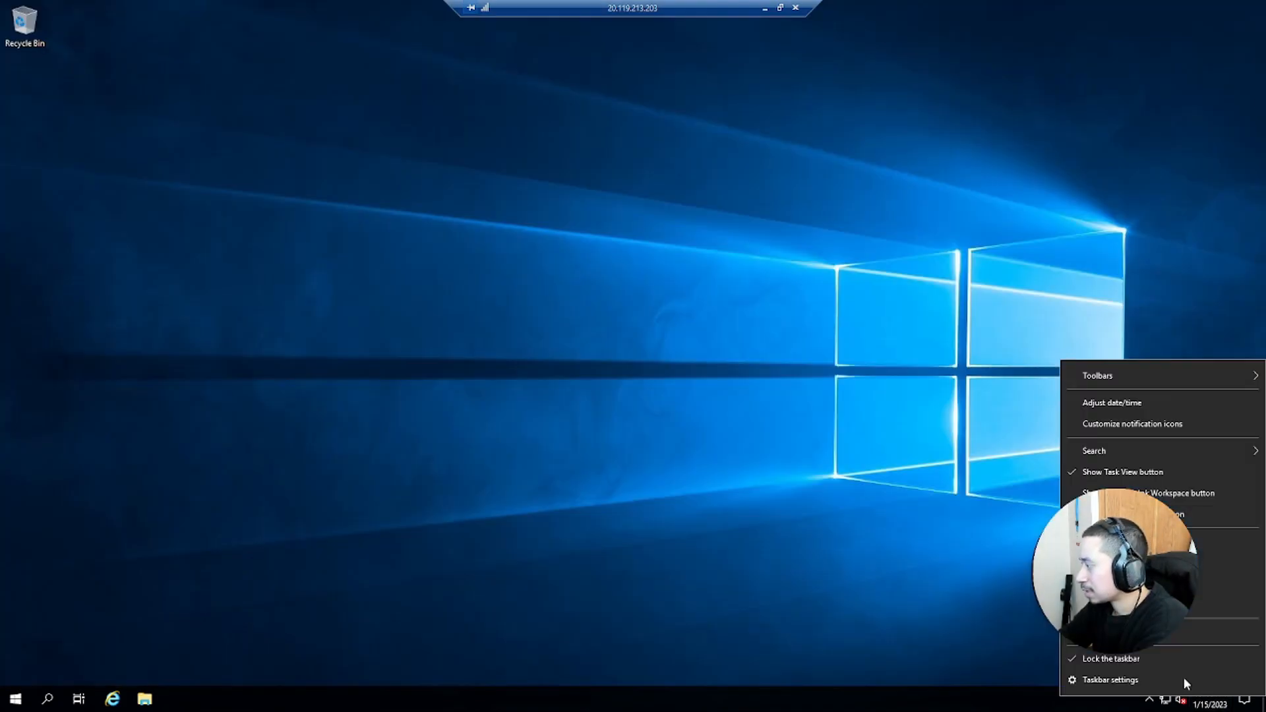
click(1094, 423)
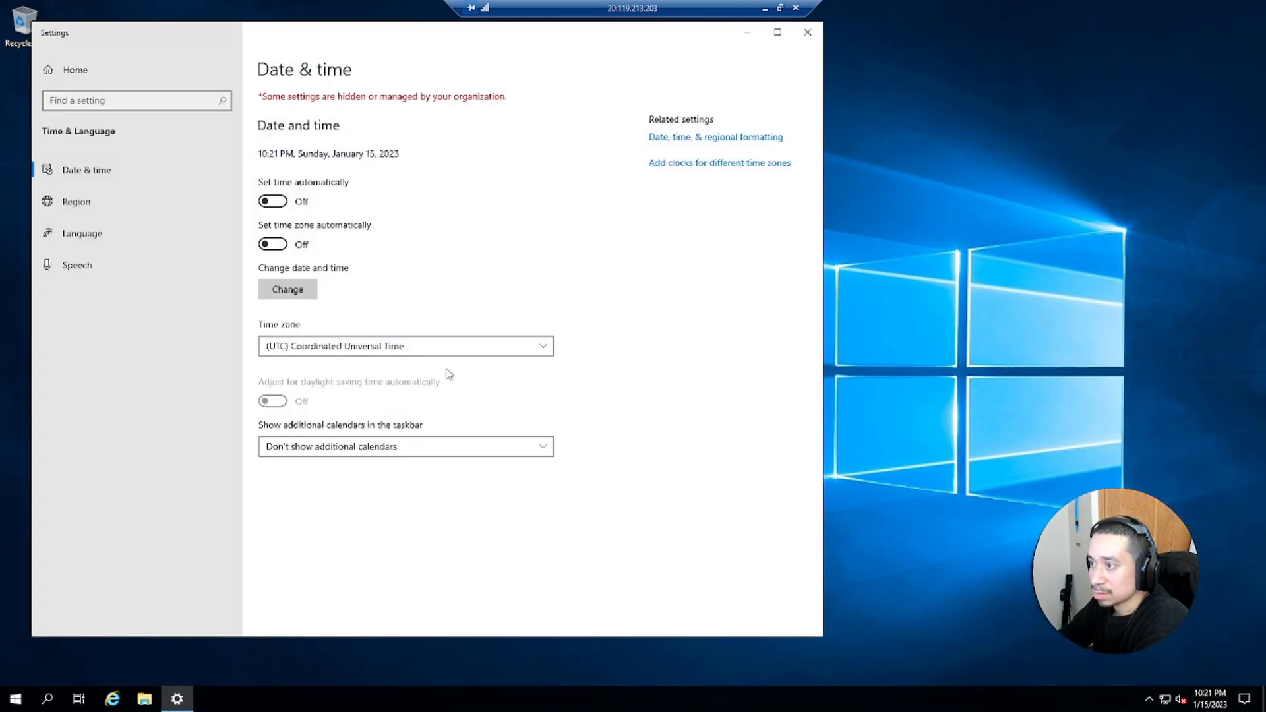
click(438, 346)
scroll(394, 384, up, 6)
scroll(394, 384, up, 6)
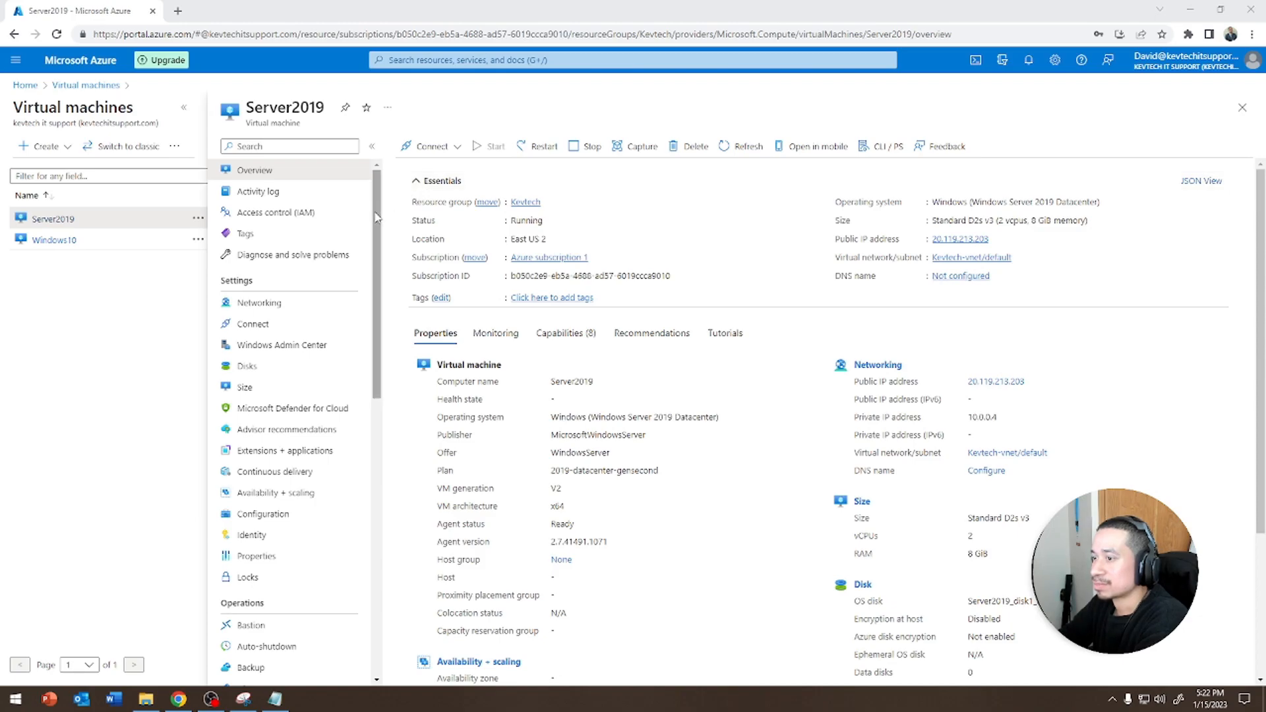
click(178, 11)
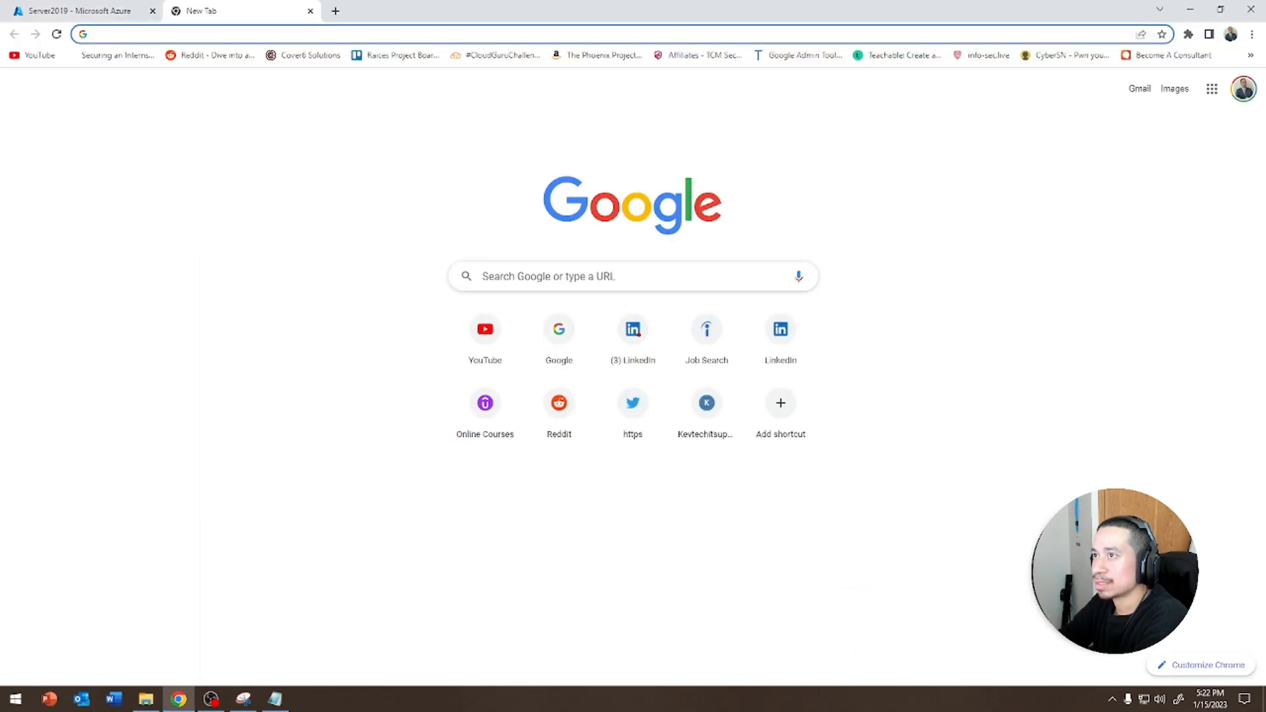
drag(173, 8, 462, 112)
key(ctrl+w)
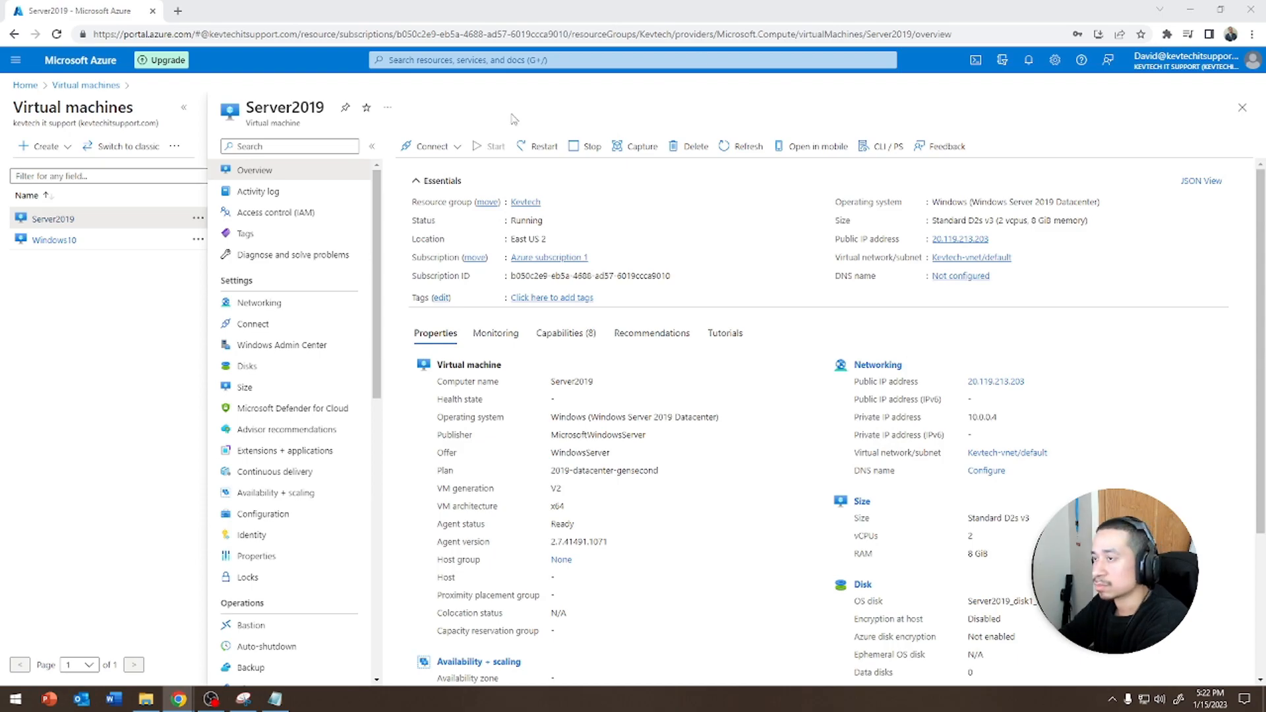
Reconnect to the Server2019 VM over RDP with the downloaded RDP file, entering the account password and accepting the certificate
click(432, 155)
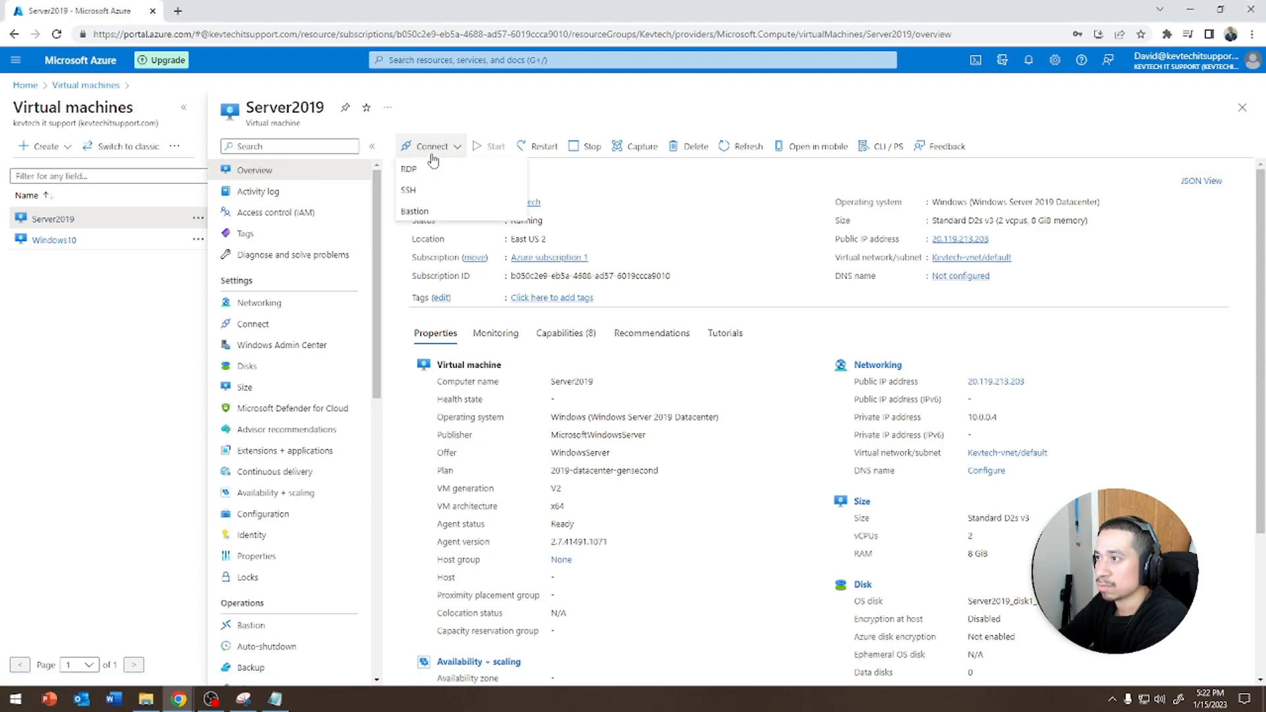
click(410, 168)
click(451, 456)
click(68, 668)
click(725, 416)
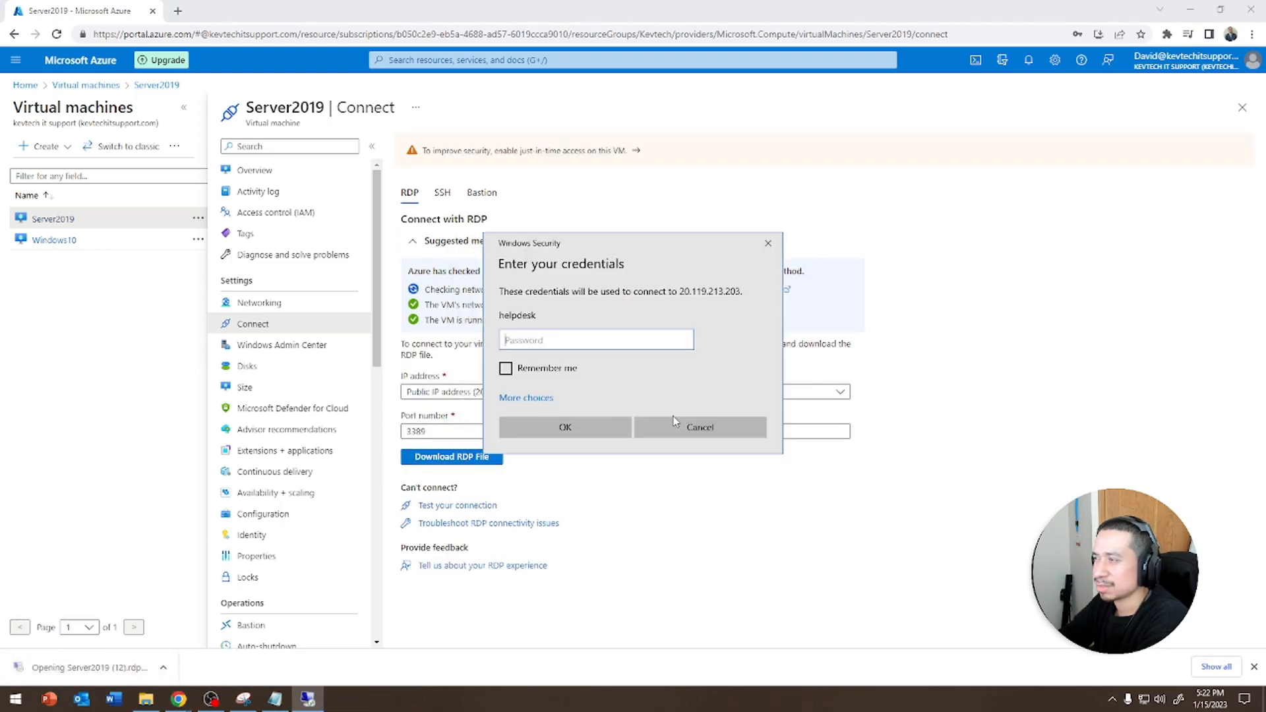
text(*********)
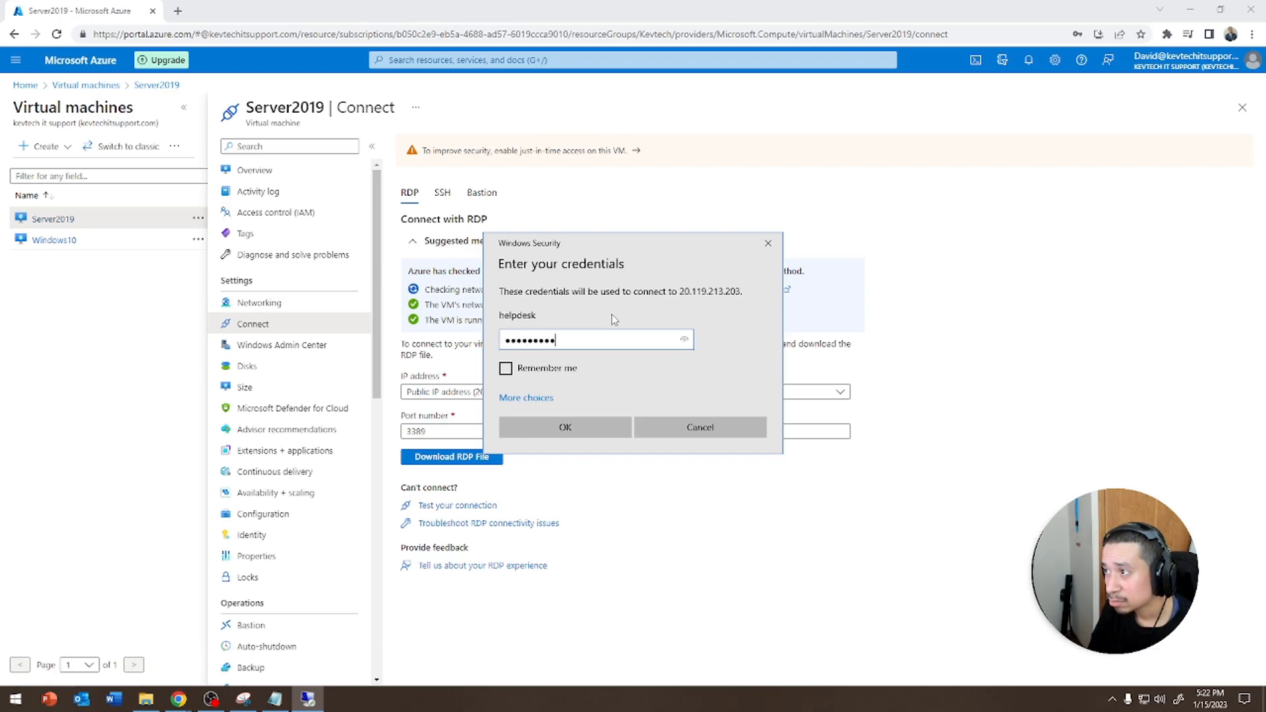
key(Return)
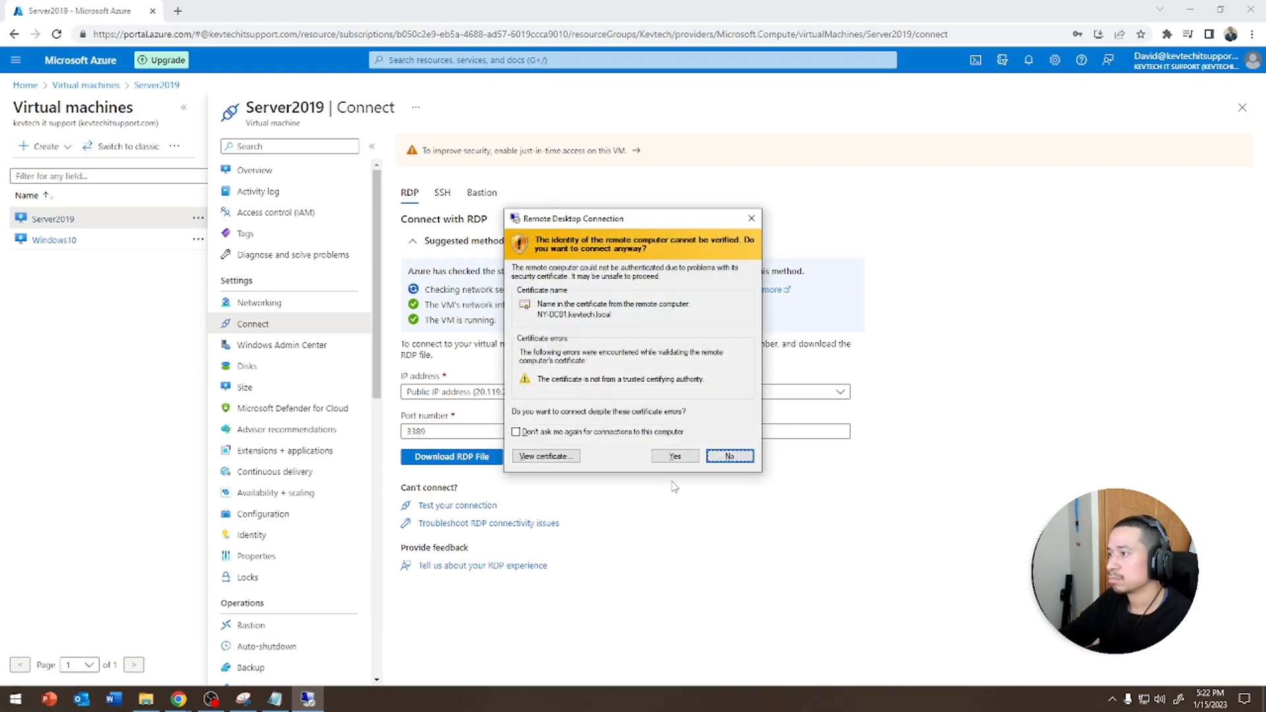
click(673, 457)
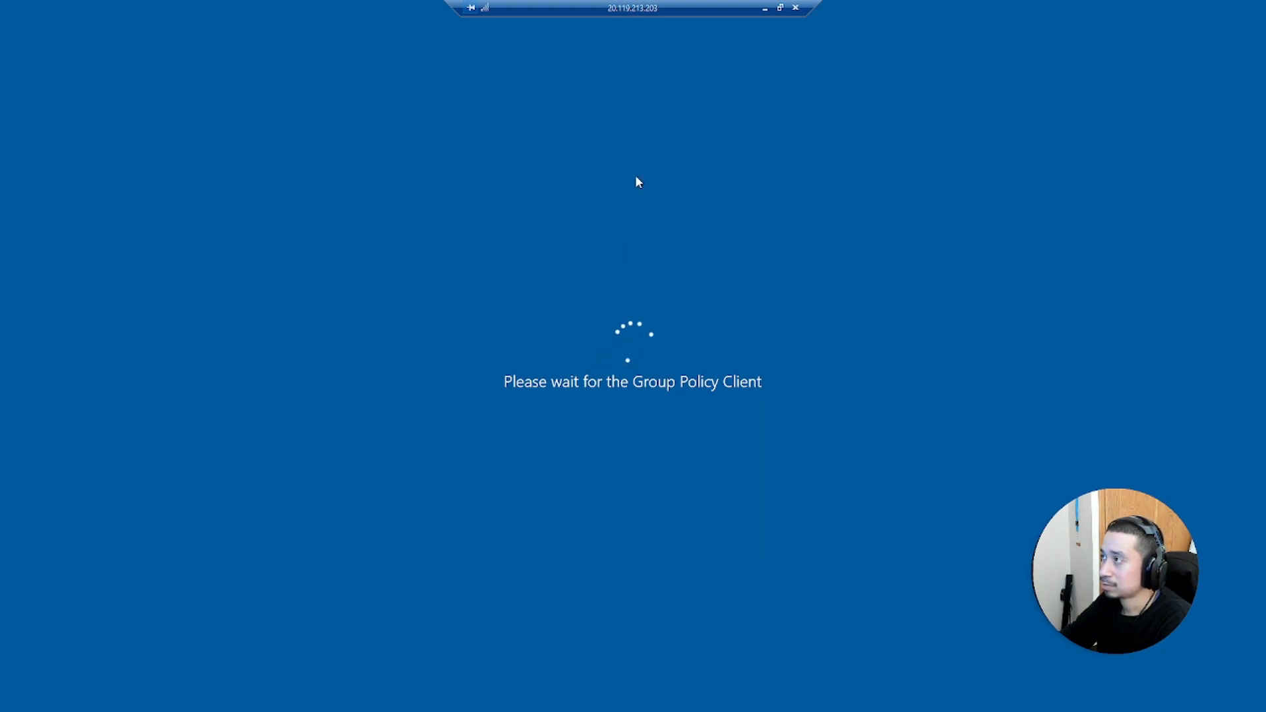
Minimize the restarting remote session and return to the Server2019 VM overview
click(765, 8)
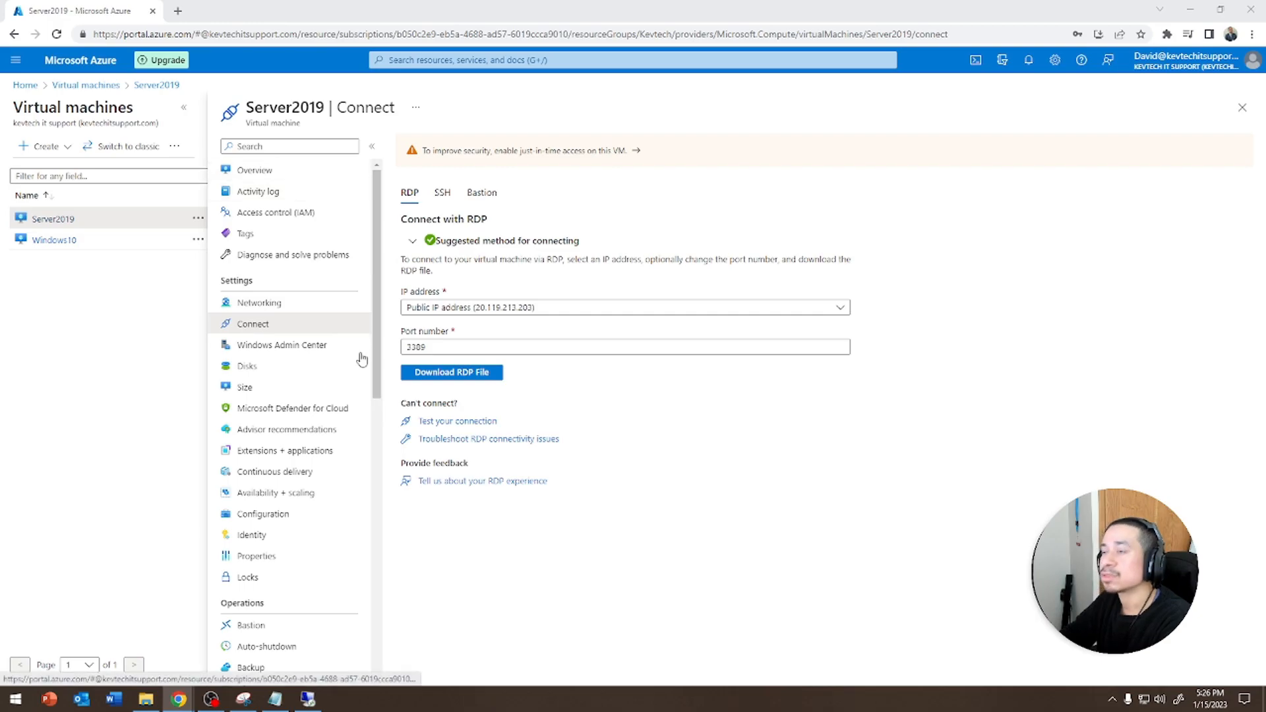
scroll(336, 375, down, 9)
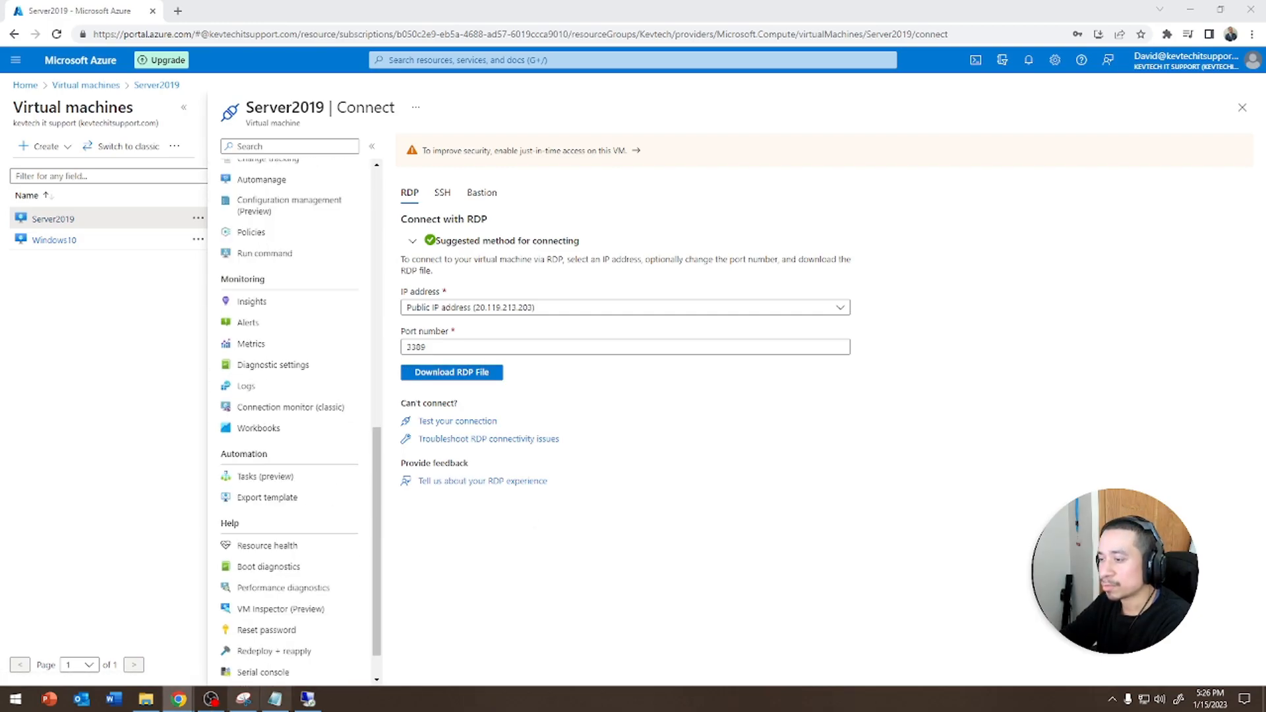
click(307, 699)
click(766, 9)
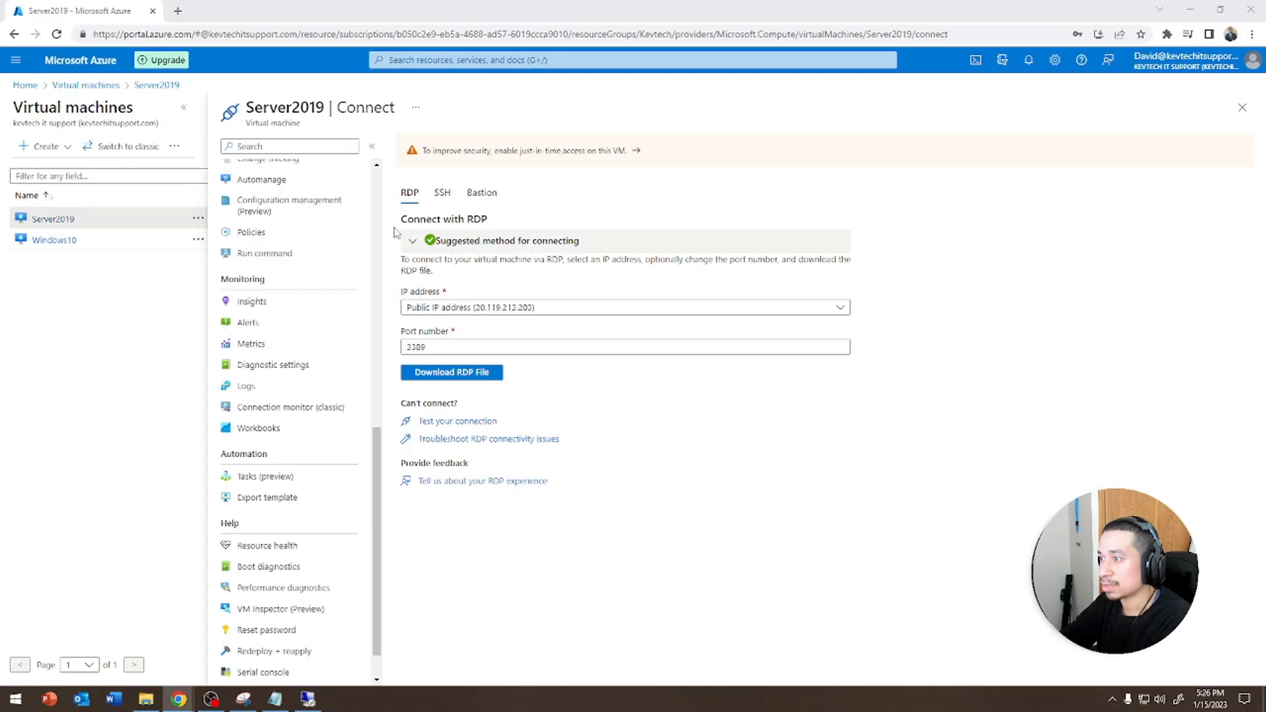
scroll(295, 250, up, 10)
click(254, 170)
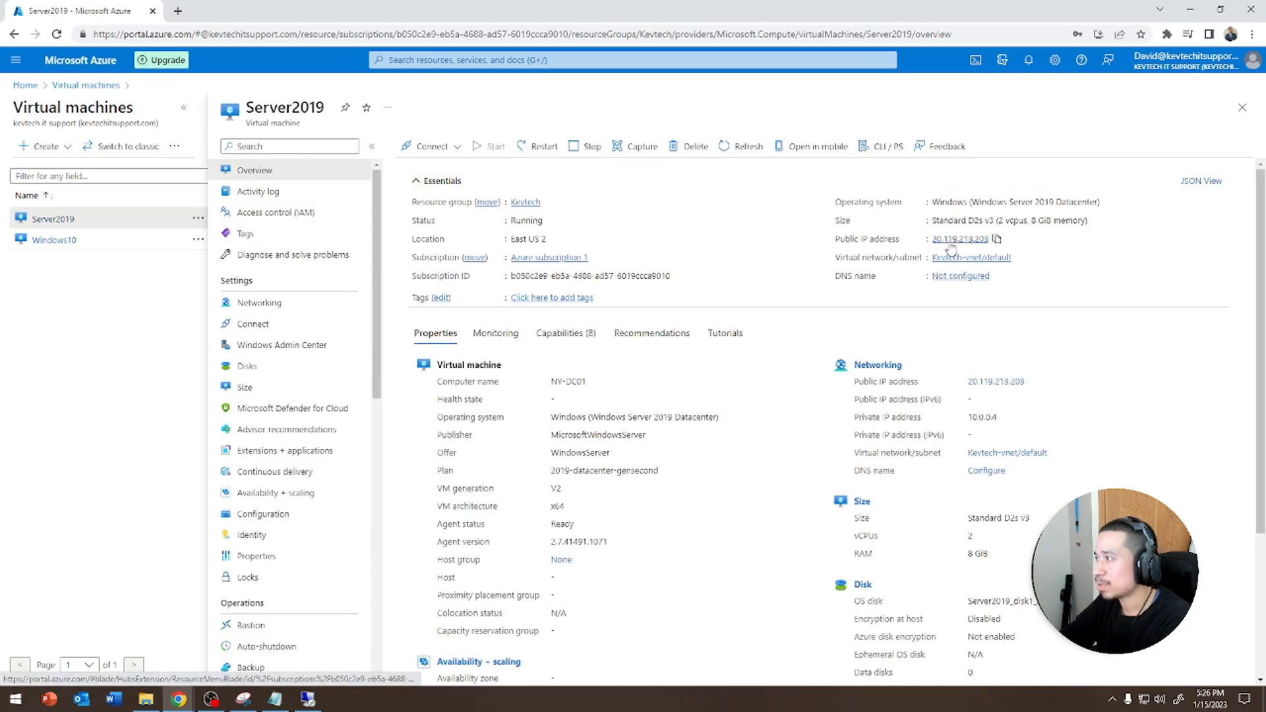
Compare the Windows10 and Server2019 VM overviews, checking the remote session in between
click(54, 239)
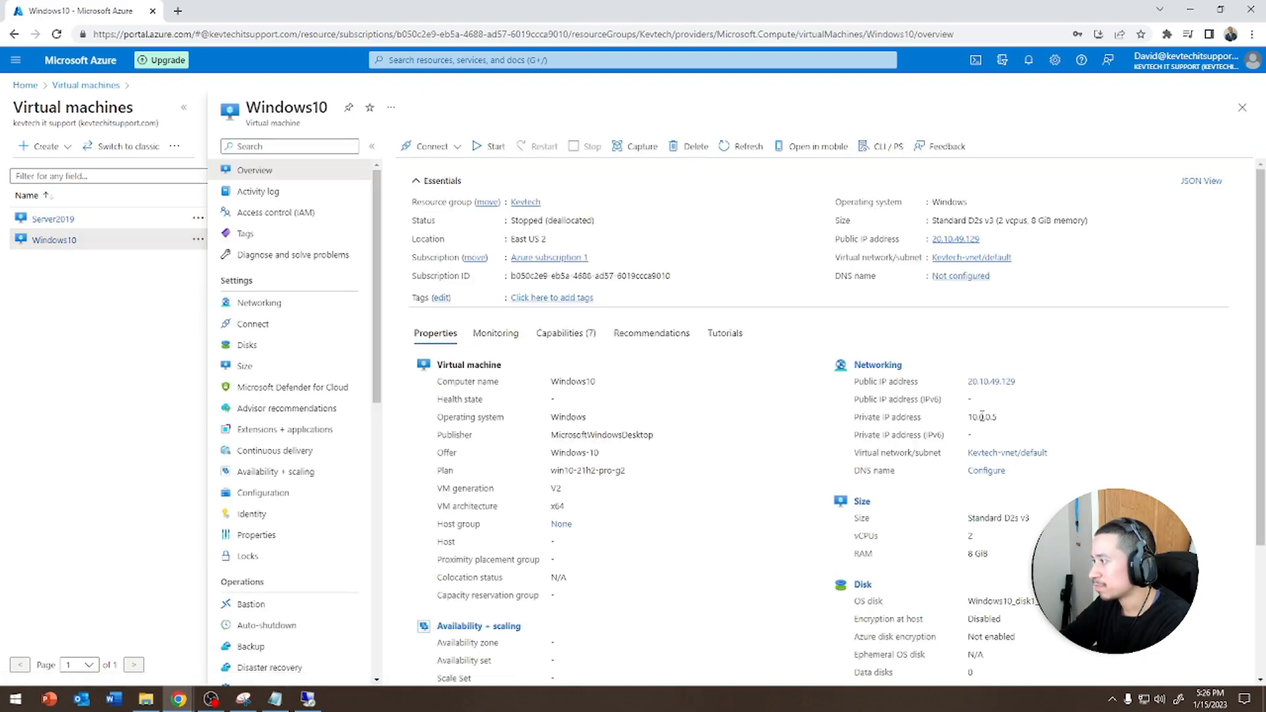
click(106, 228)
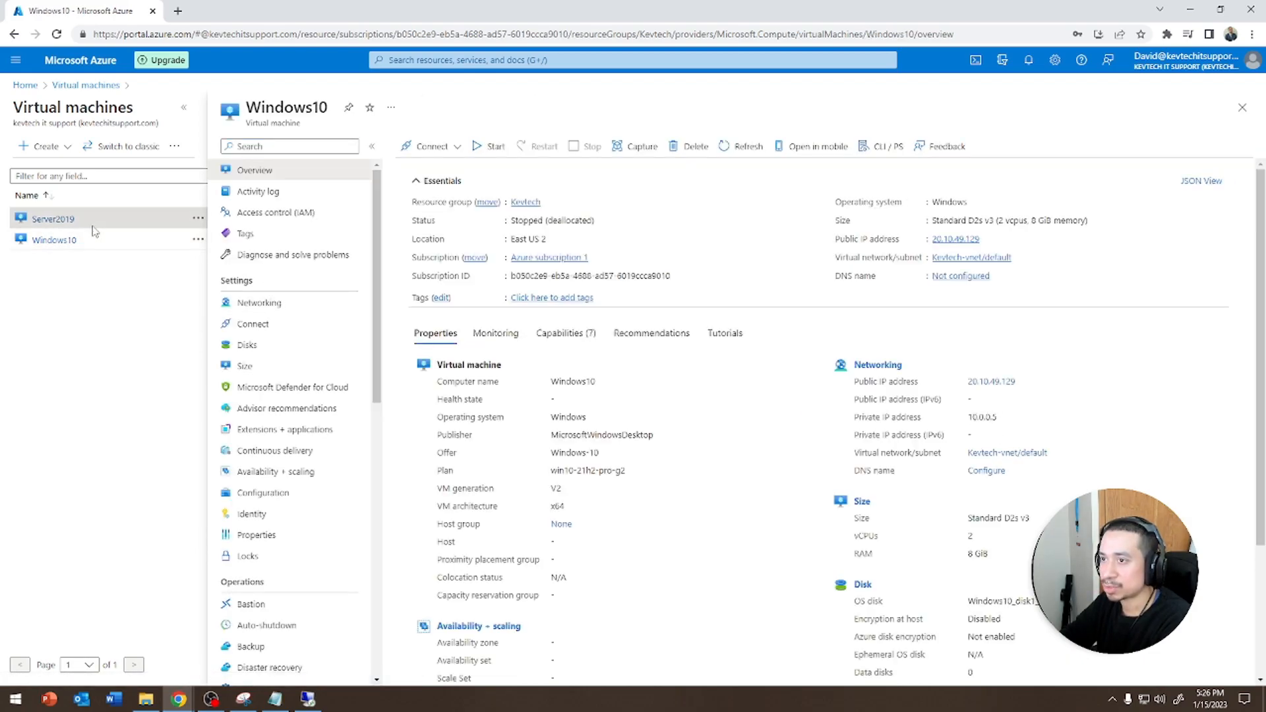
click(63, 220)
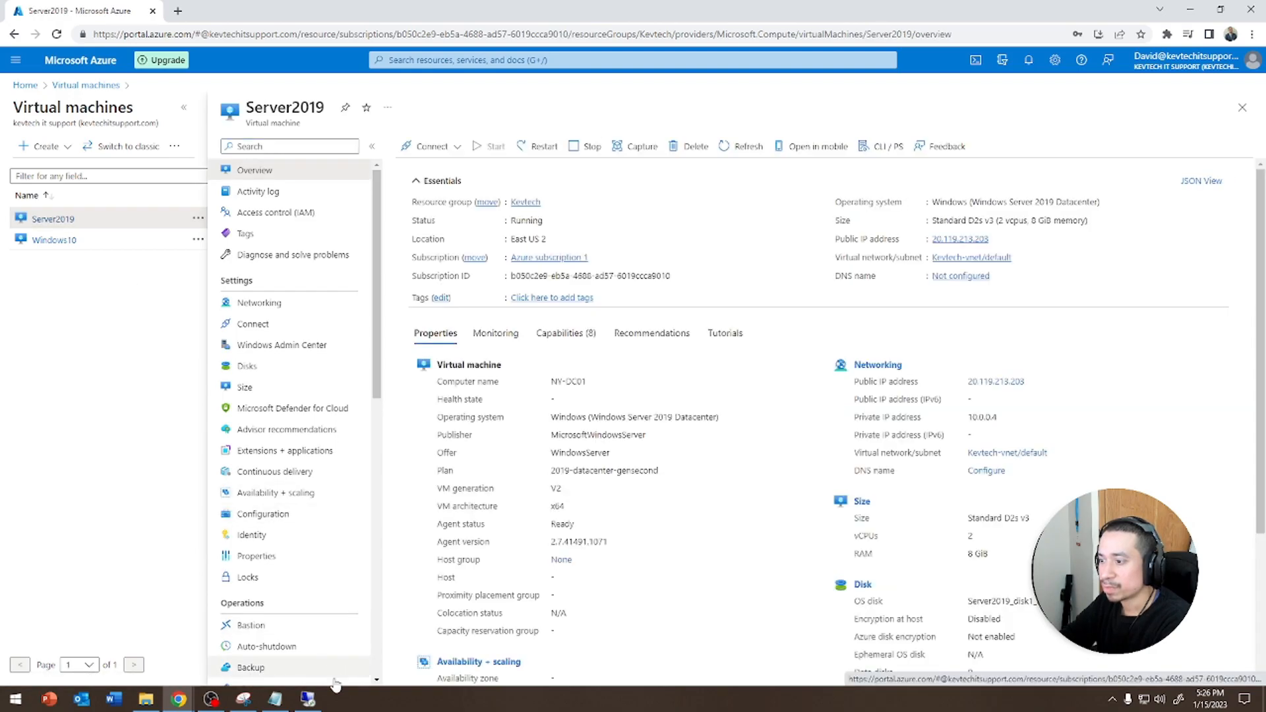
click(316, 700)
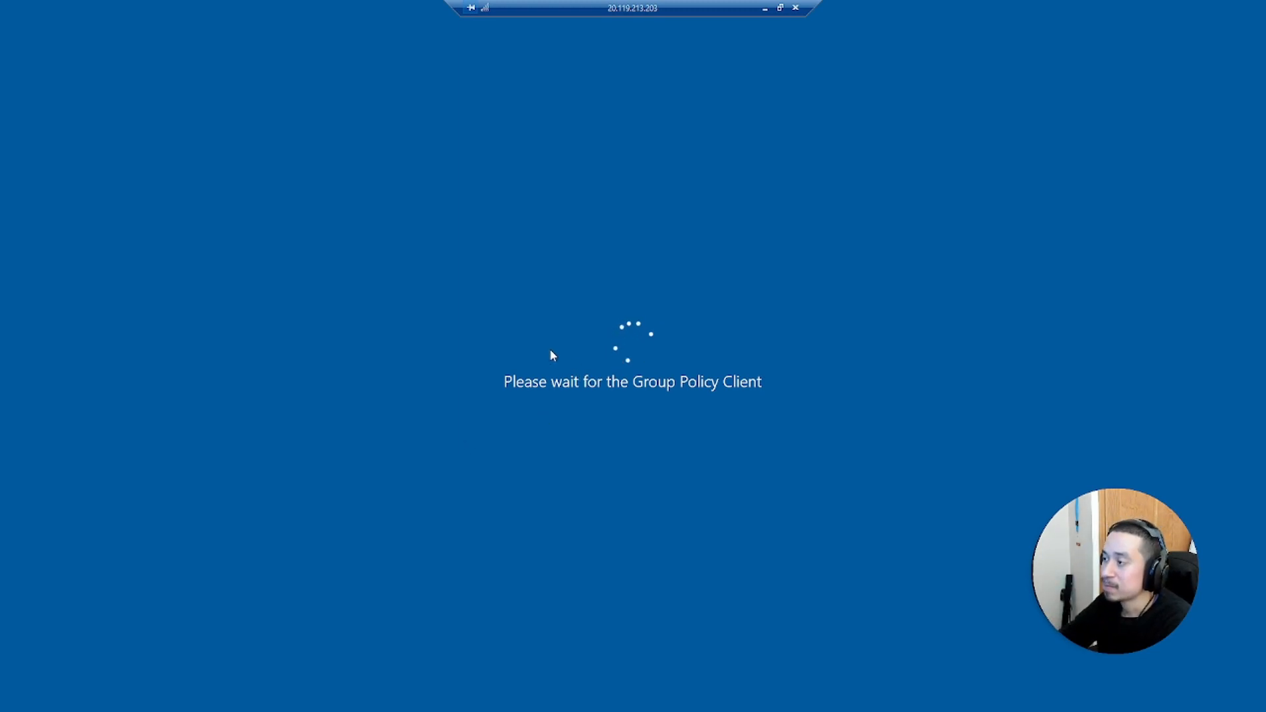
click(764, 10)
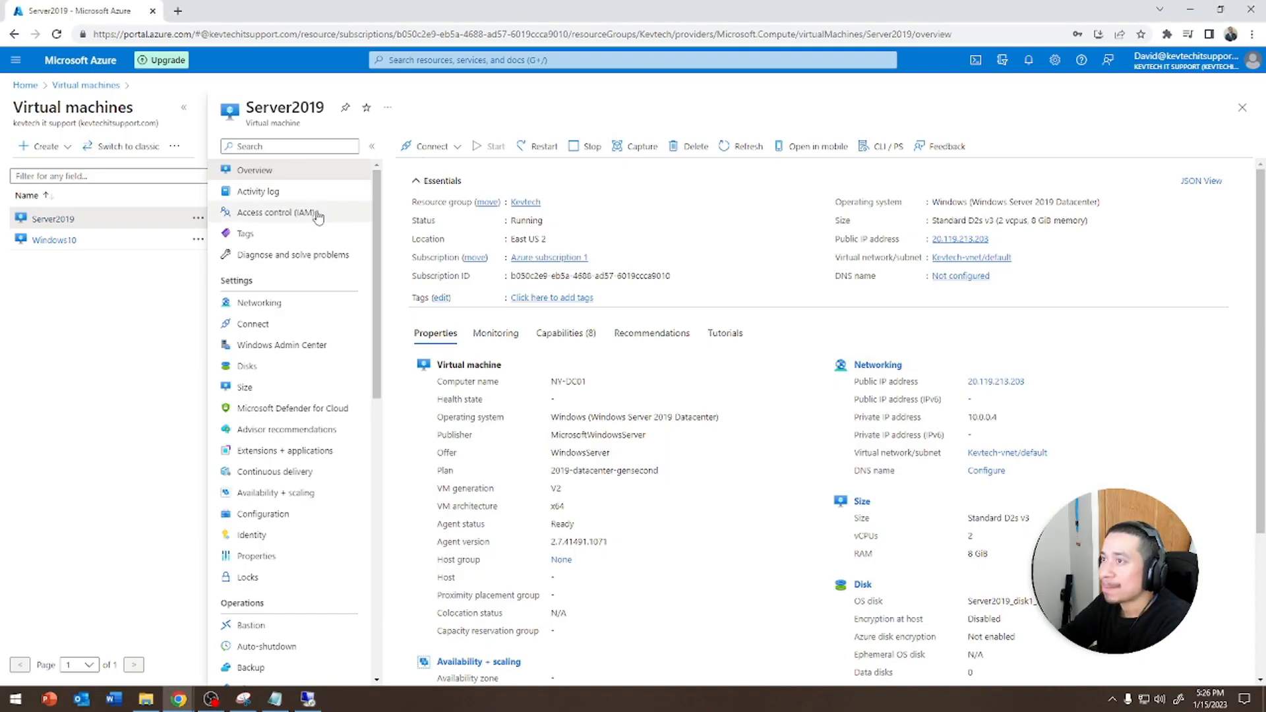
Review the Windows10 VM's overview properties
click(54, 240)
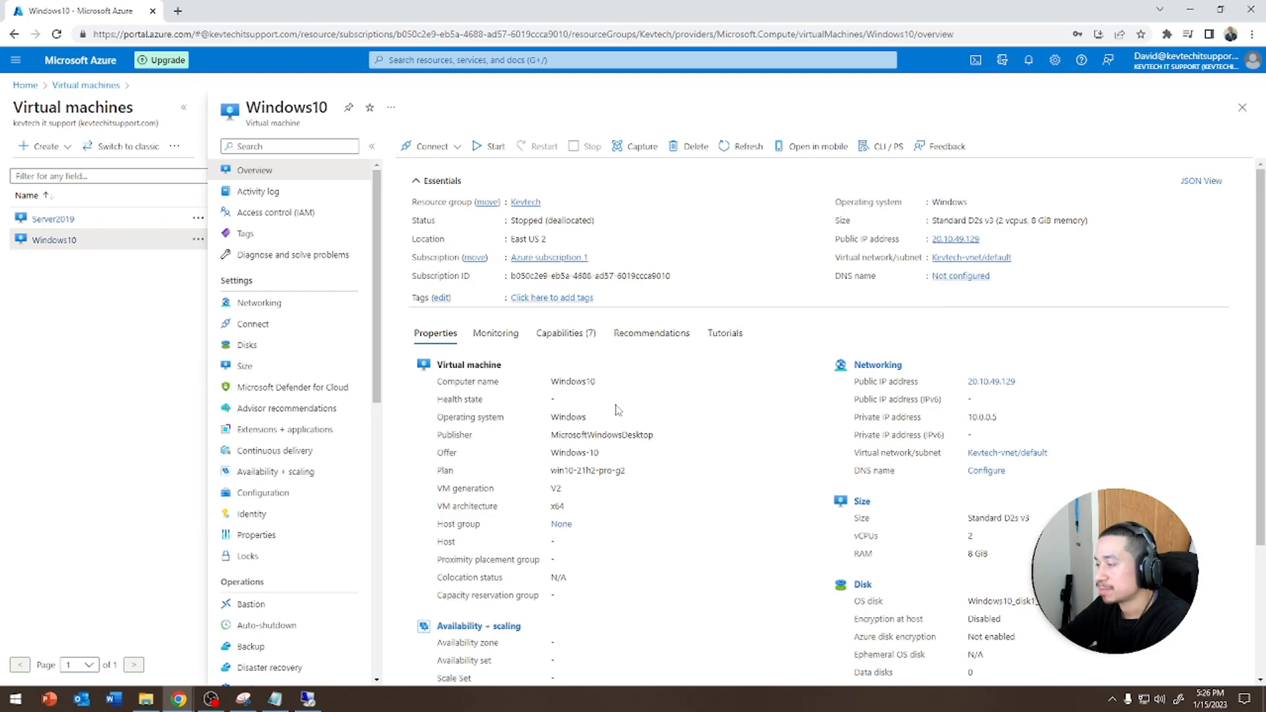
scroll(686, 470, down, 2)
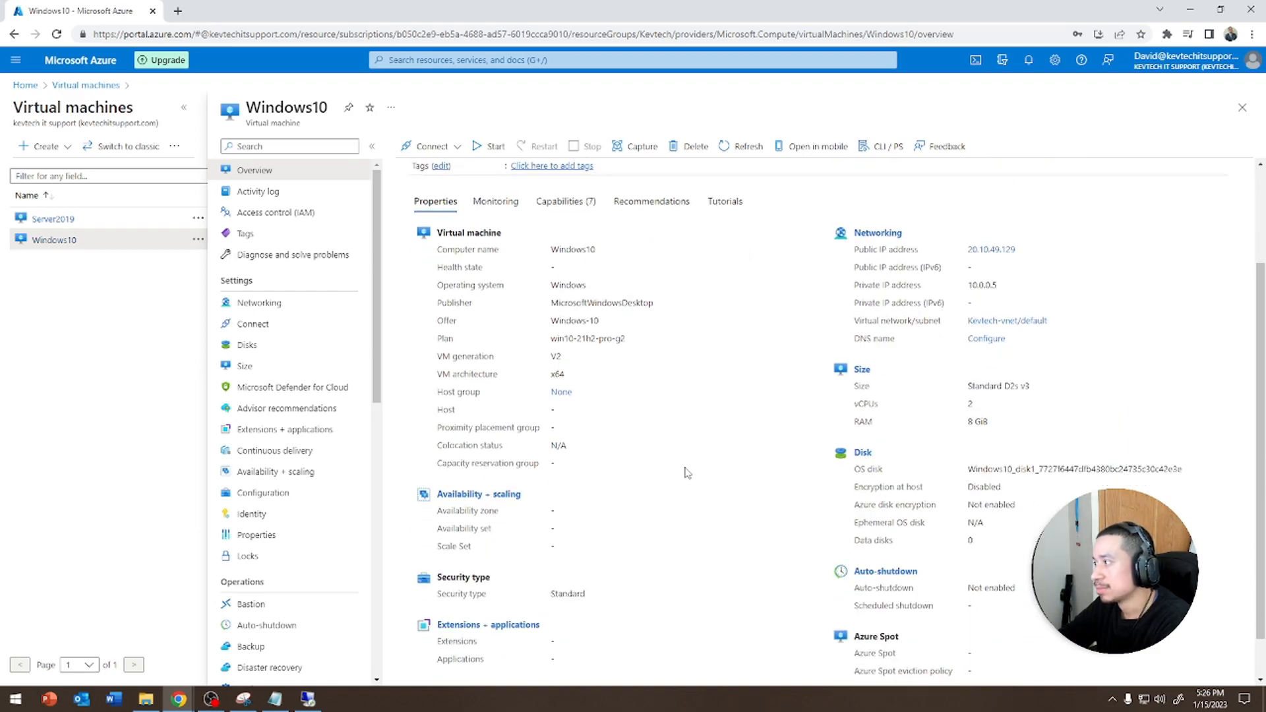
scroll(594, 455, down, 1)
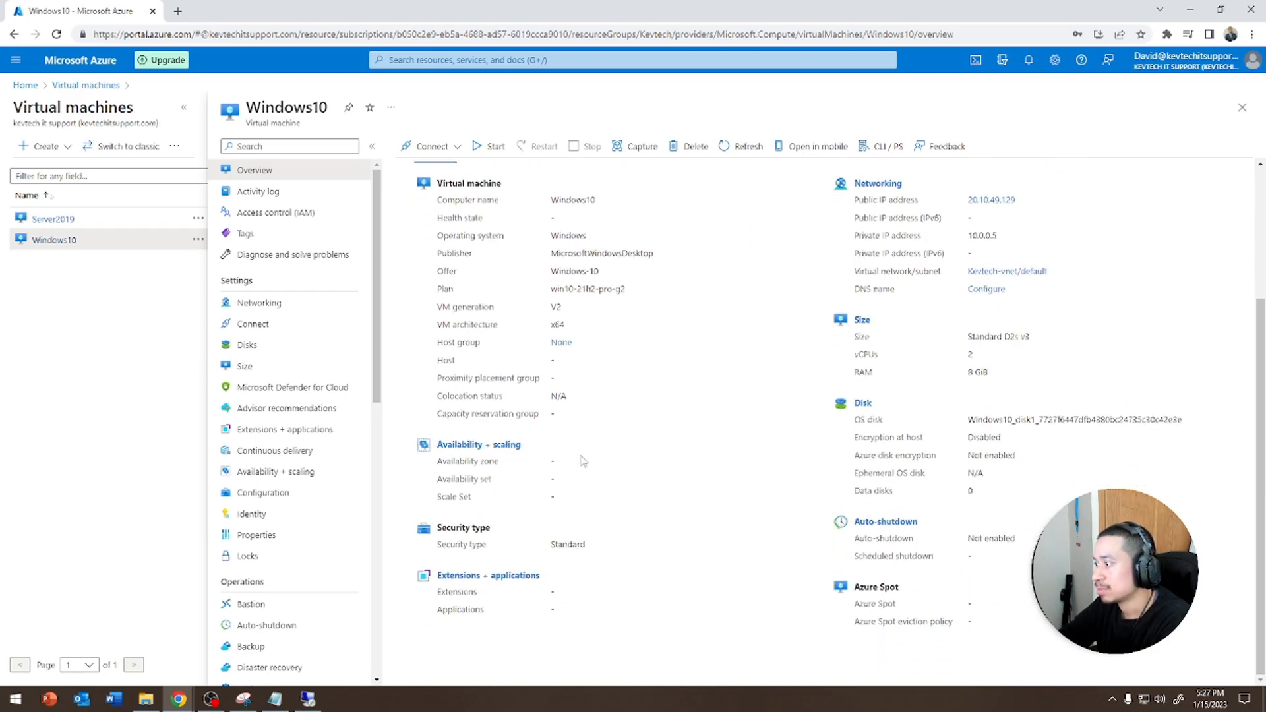
scroll(583, 462, up, 3)
scroll(587, 451, down, 4)
scroll(556, 373, up, 4)
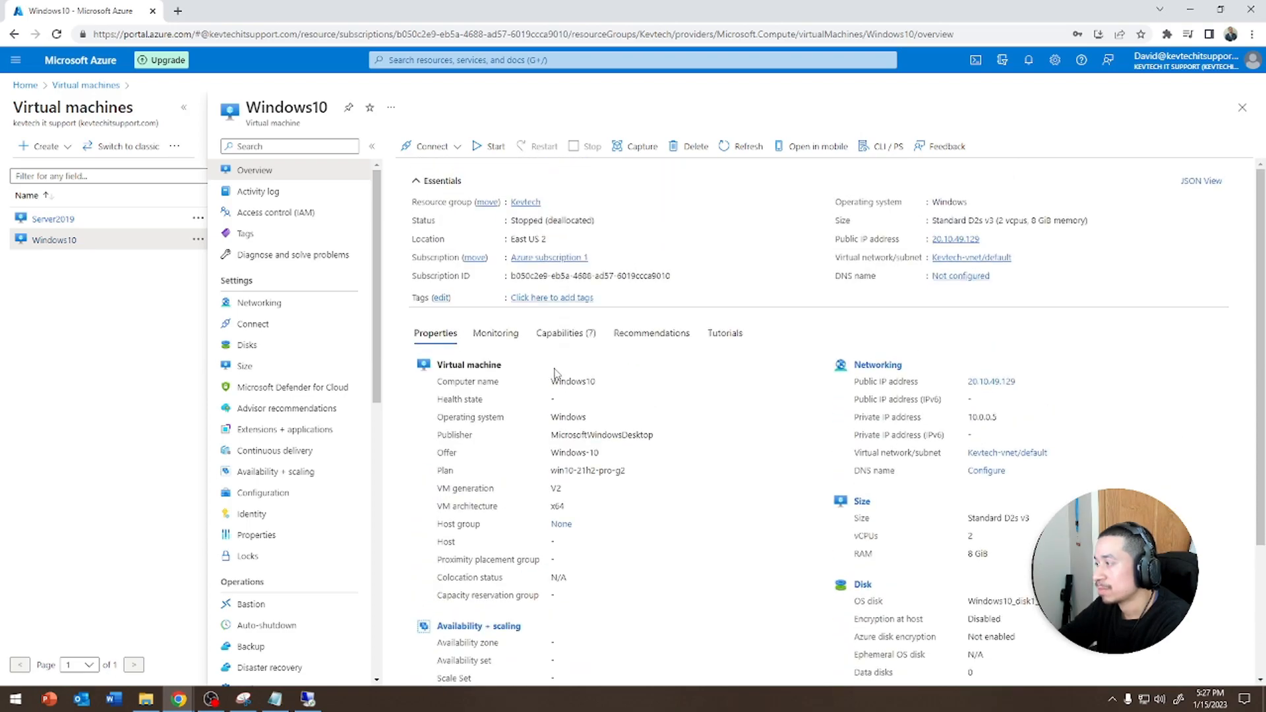
scroll(554, 374, down, 3)
scroll(533, 417, up, 3)
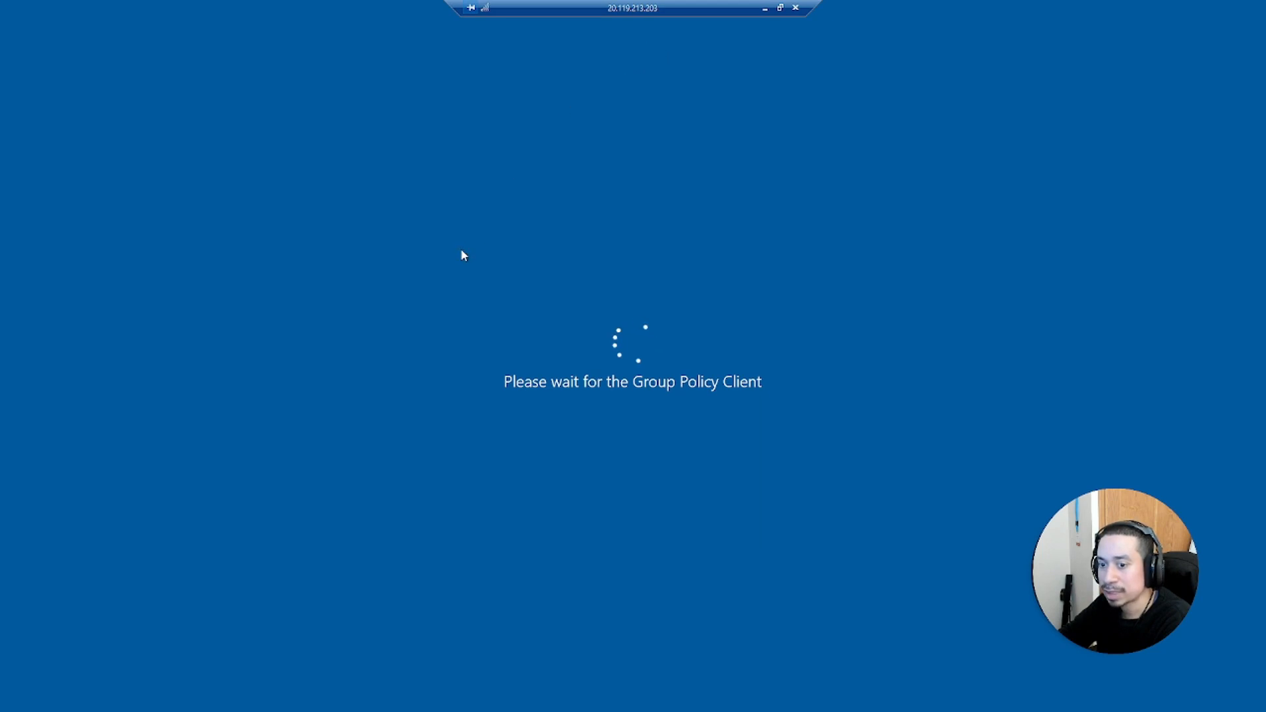
Minimize the remote session and open the Virtual machines list
click(765, 8)
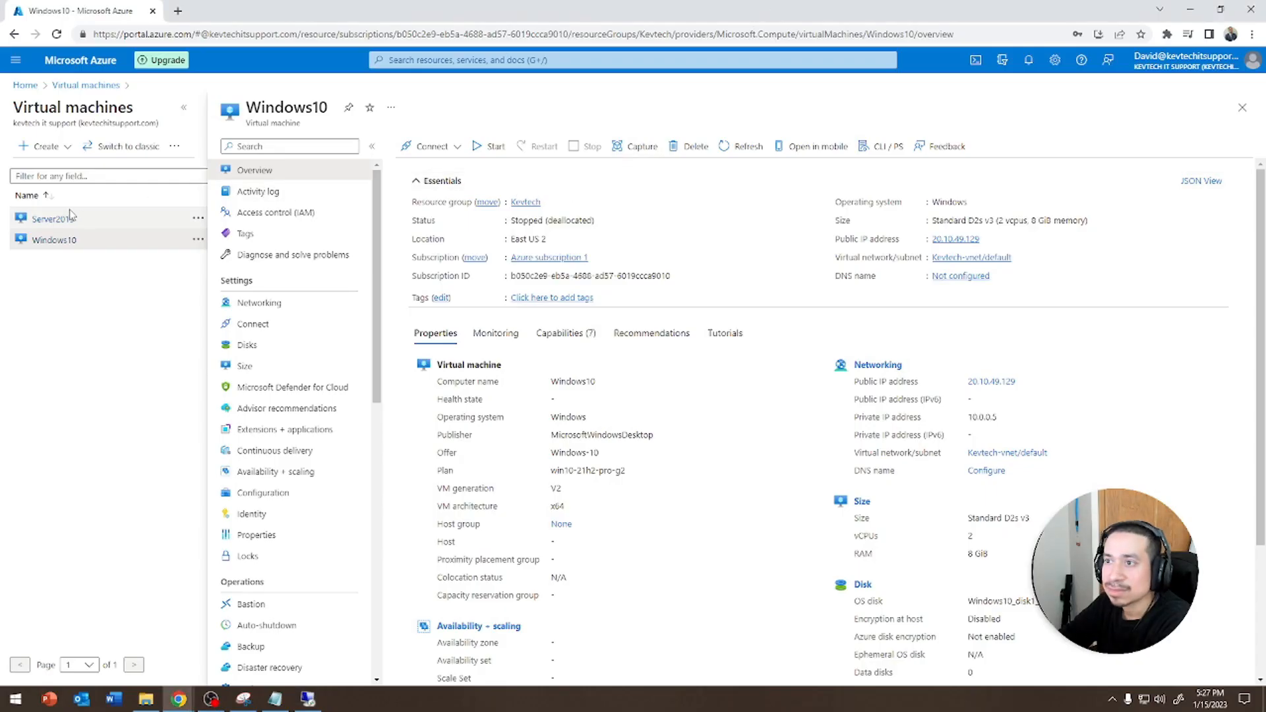
click(80, 87)
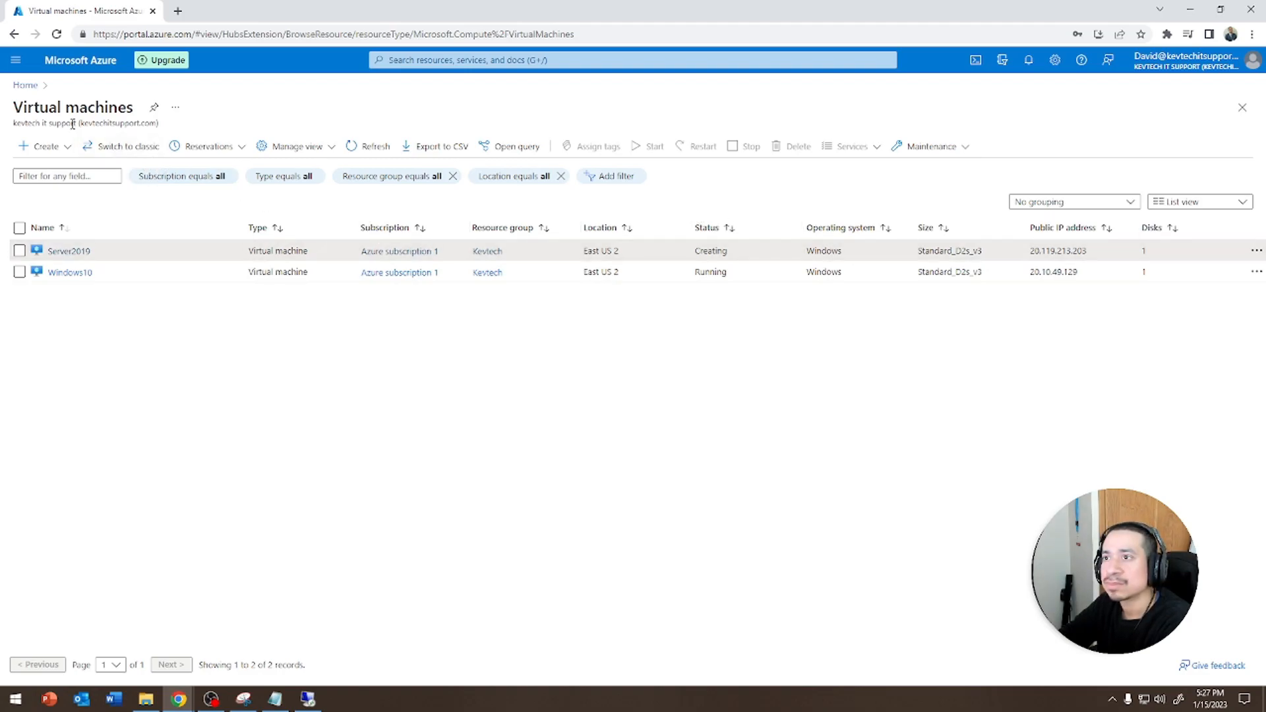
Open the Server2019 VM overview and check the remote session before minimizing it again
click(59, 251)
click(314, 703)
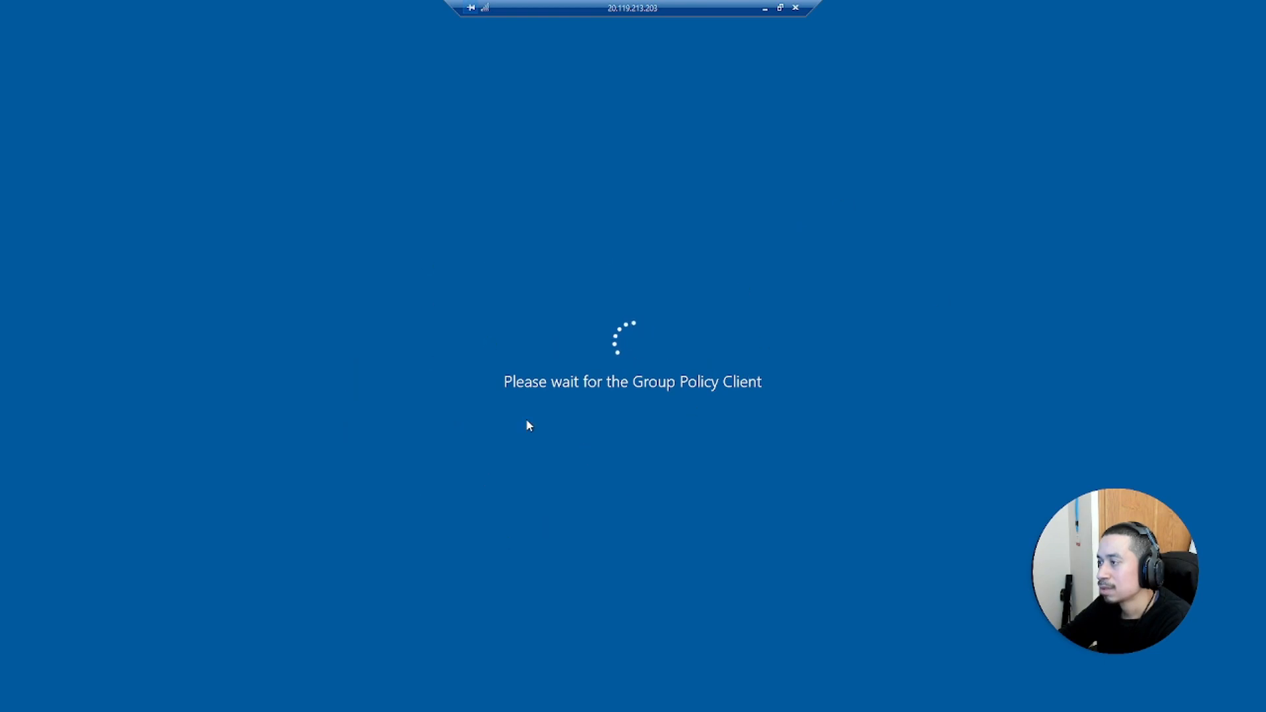
click(765, 9)
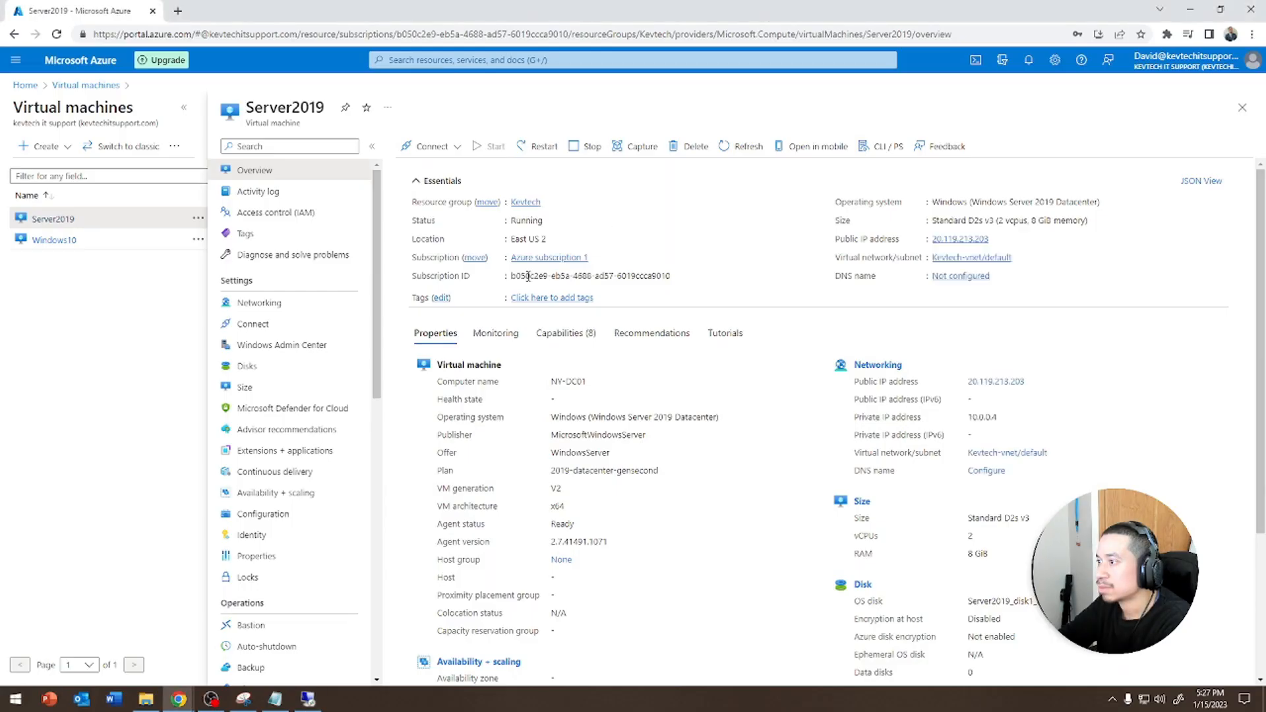
Select the computer name NY-DC01 on the VM's overview and check the still-loading remote session again
drag(587, 383, 557, 377)
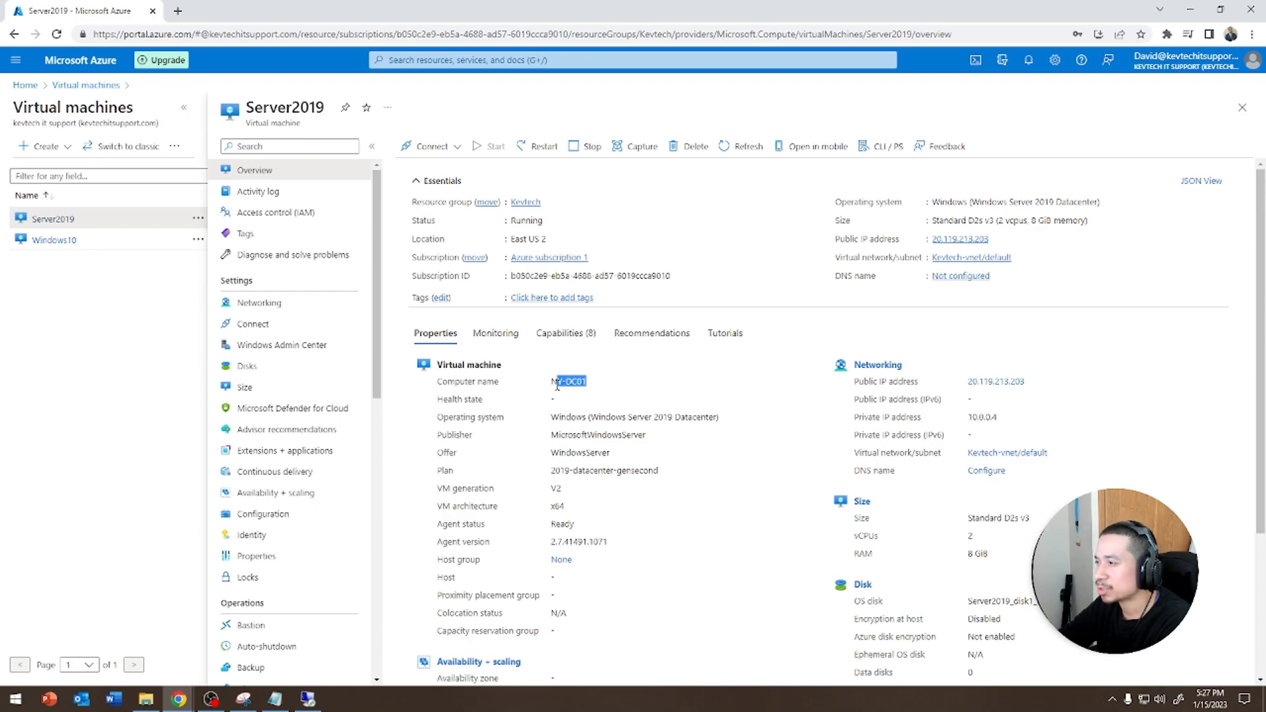
click(567, 386)
click(275, 699)
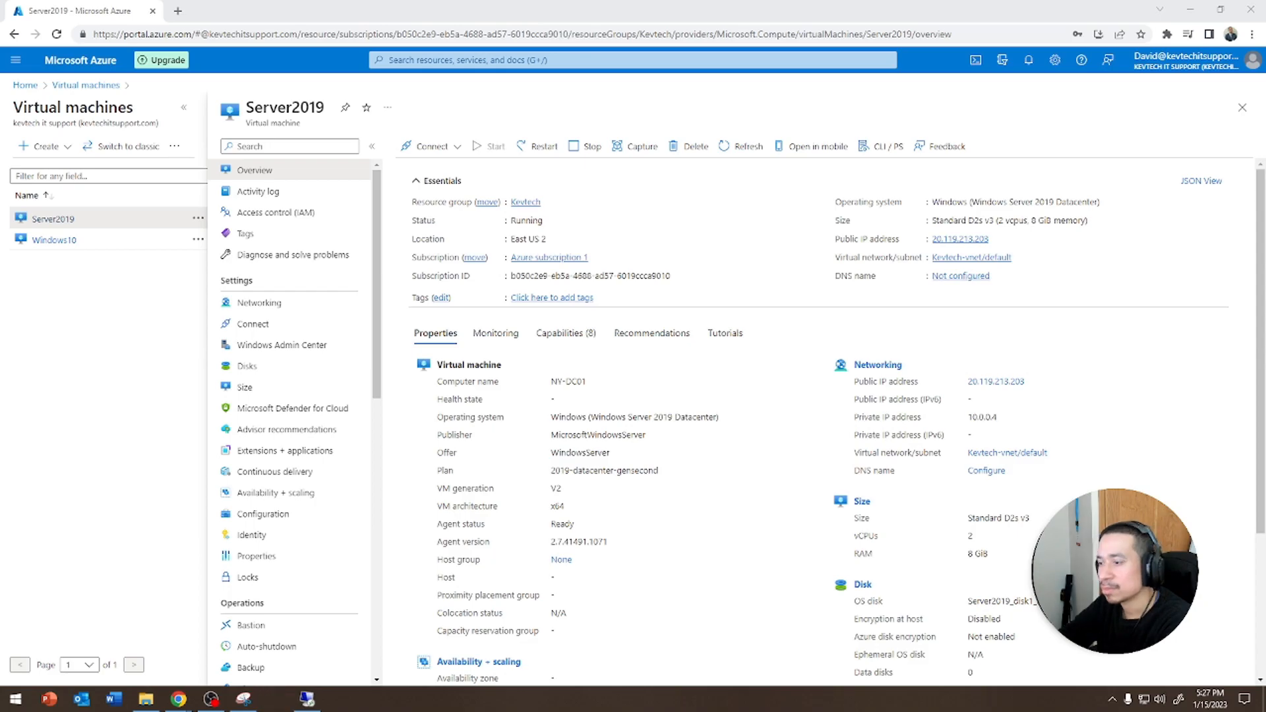
click(308, 699)
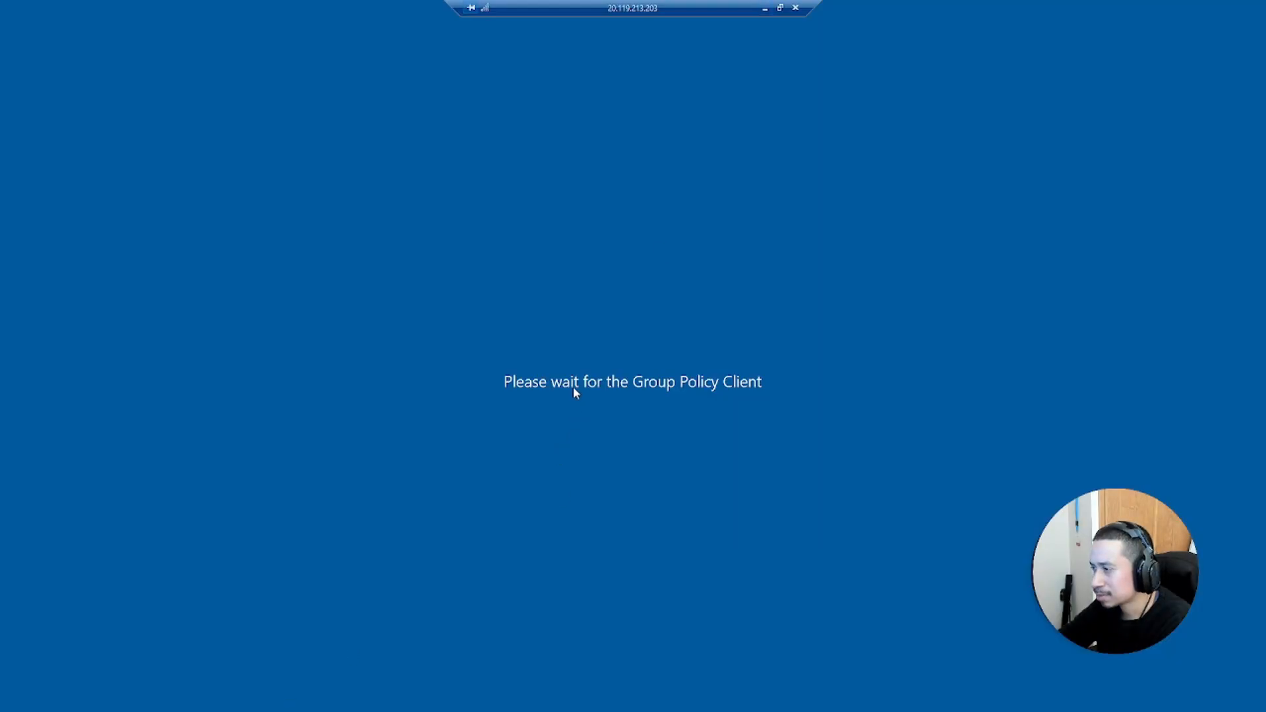
click(765, 8)
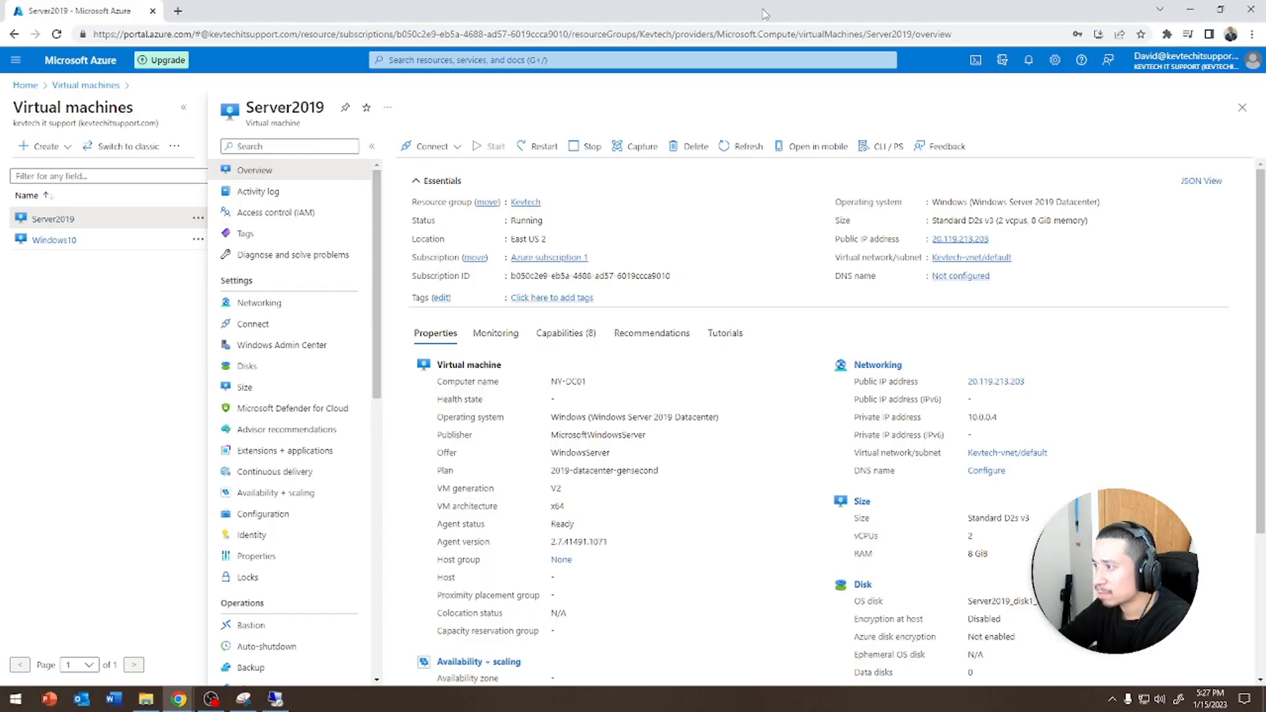
Return to the remote session, dismiss the Windows Admin Center notice, and open Active Directory Users and Computers from Server Manager's tools
click(275, 699)
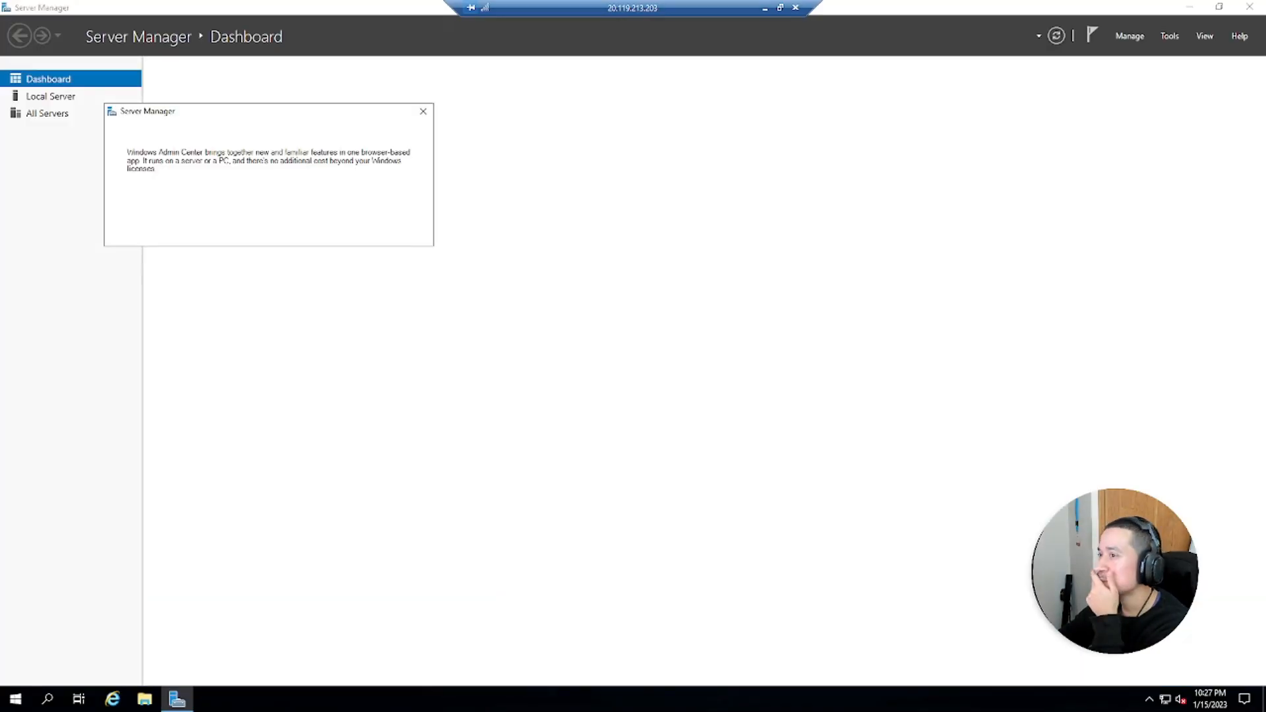
click(423, 111)
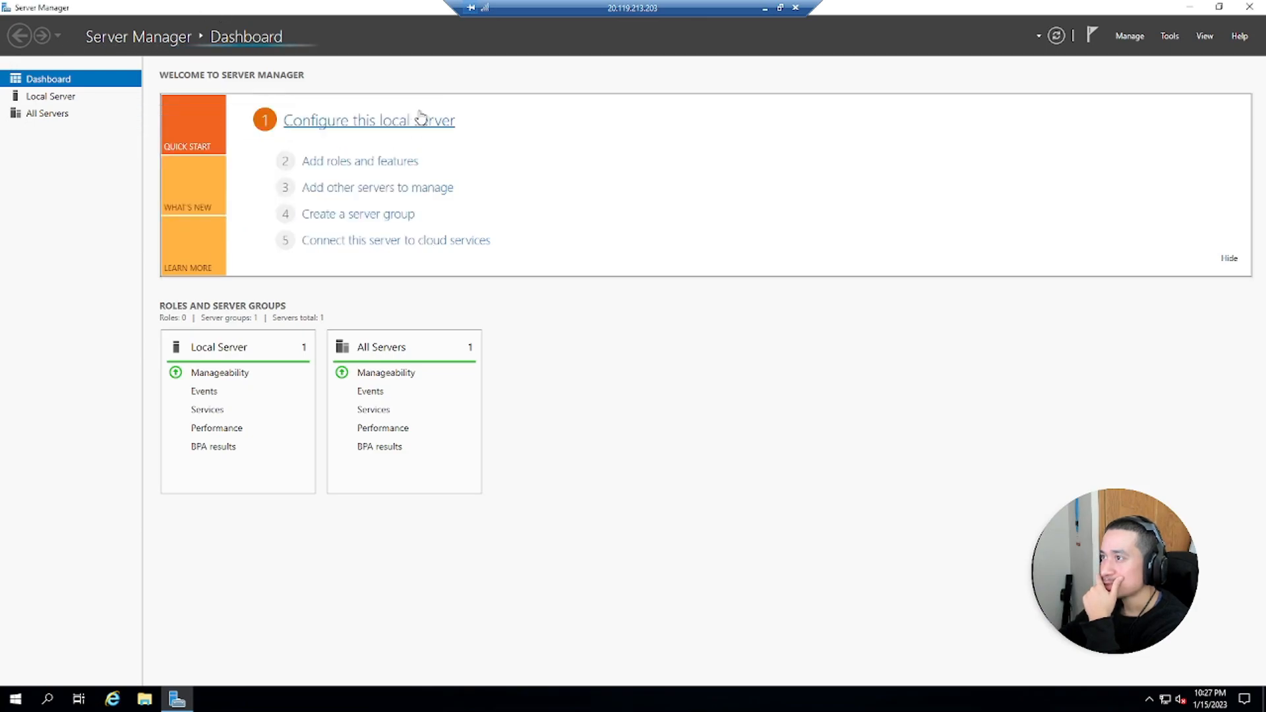
click(1130, 36)
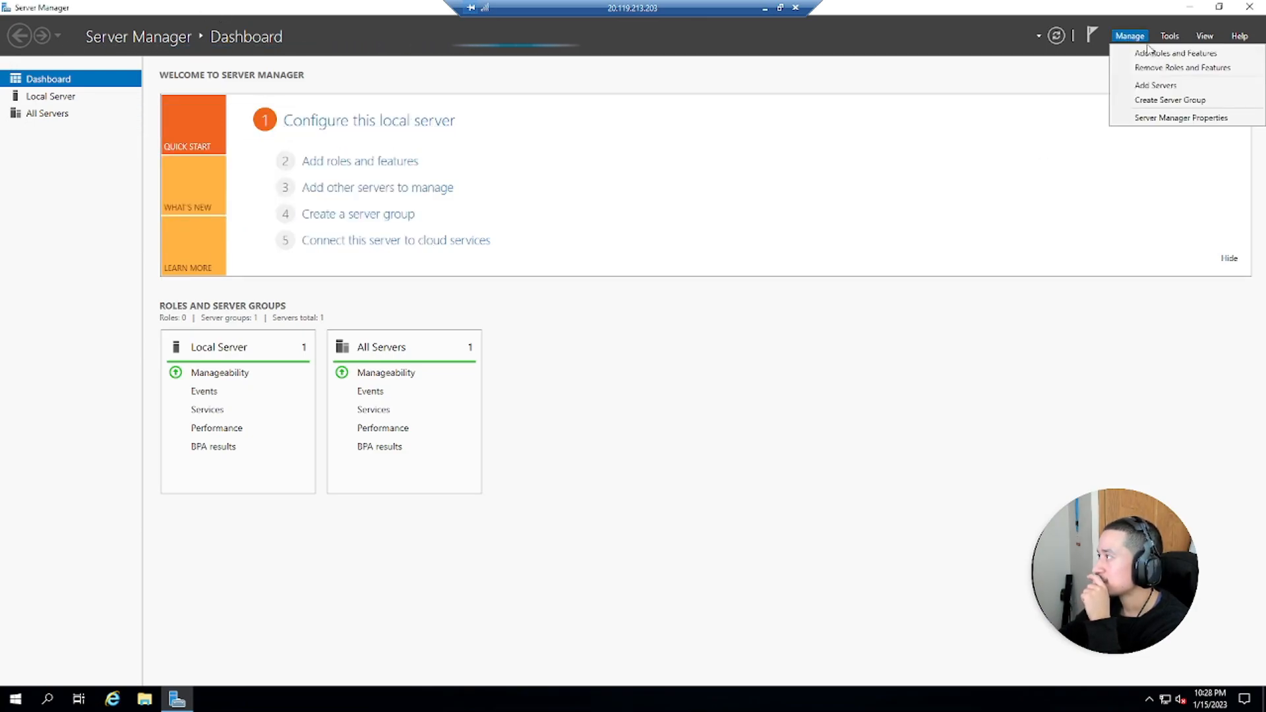
click(1169, 37)
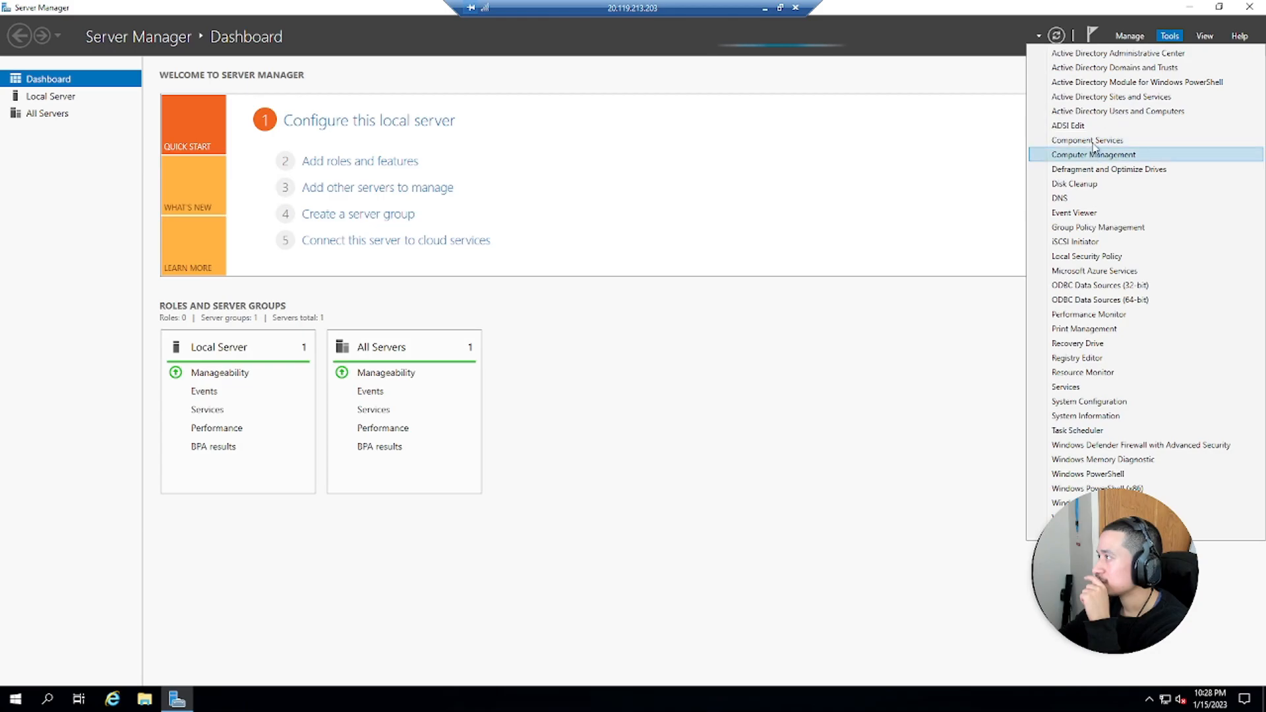
click(1106, 112)
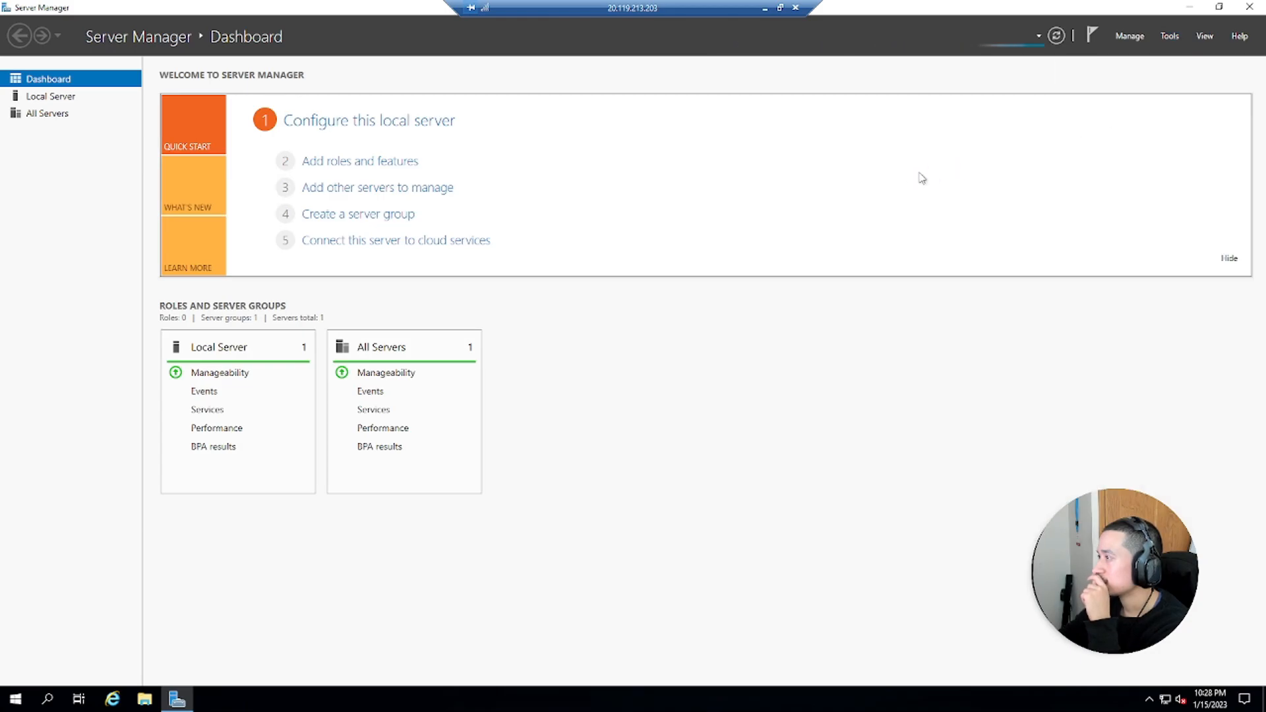
click(1250, 7)
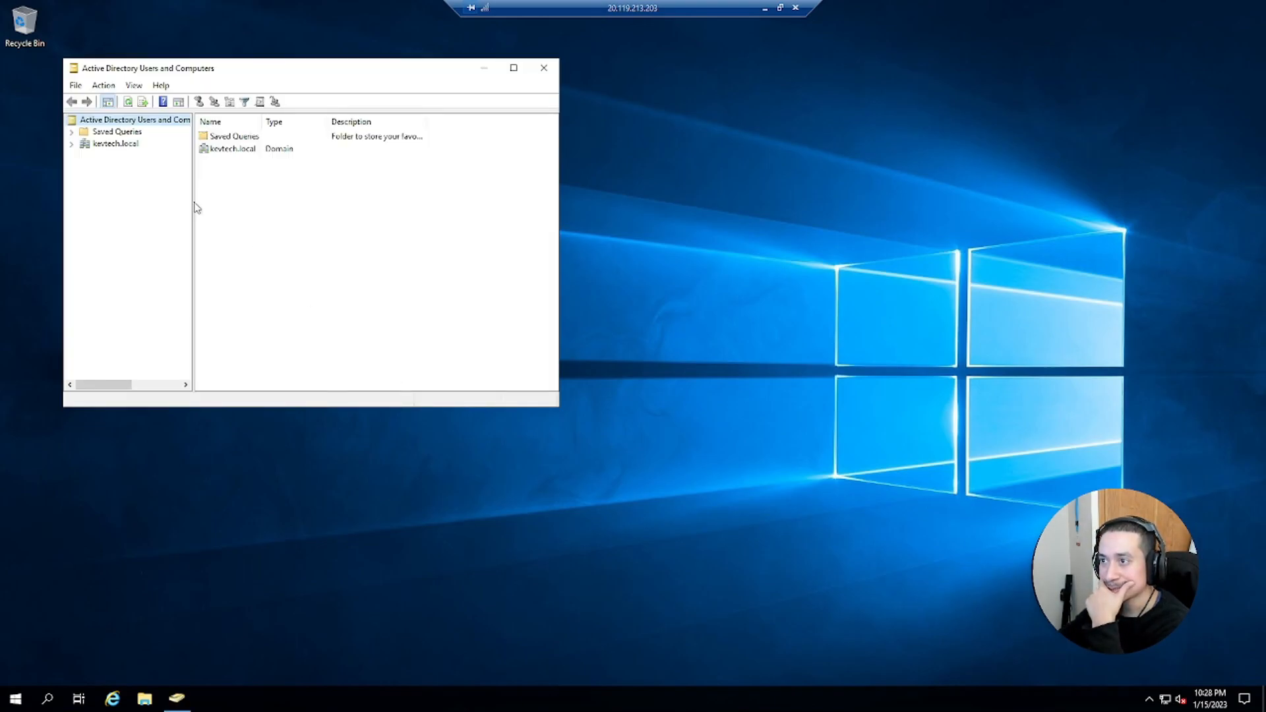
Create a new domain user in kevtech.local's Users container, entering the first name, logon name and account password
click(71, 143)
click(114, 216)
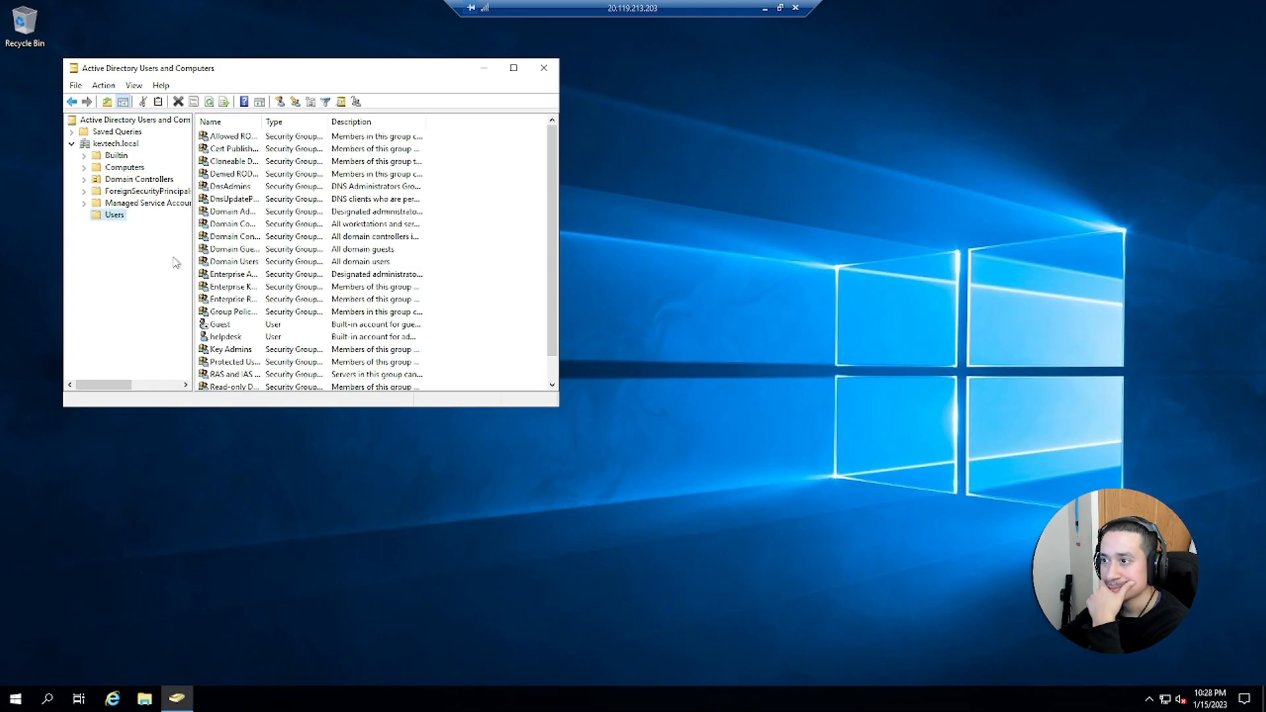
right_click(110, 218)
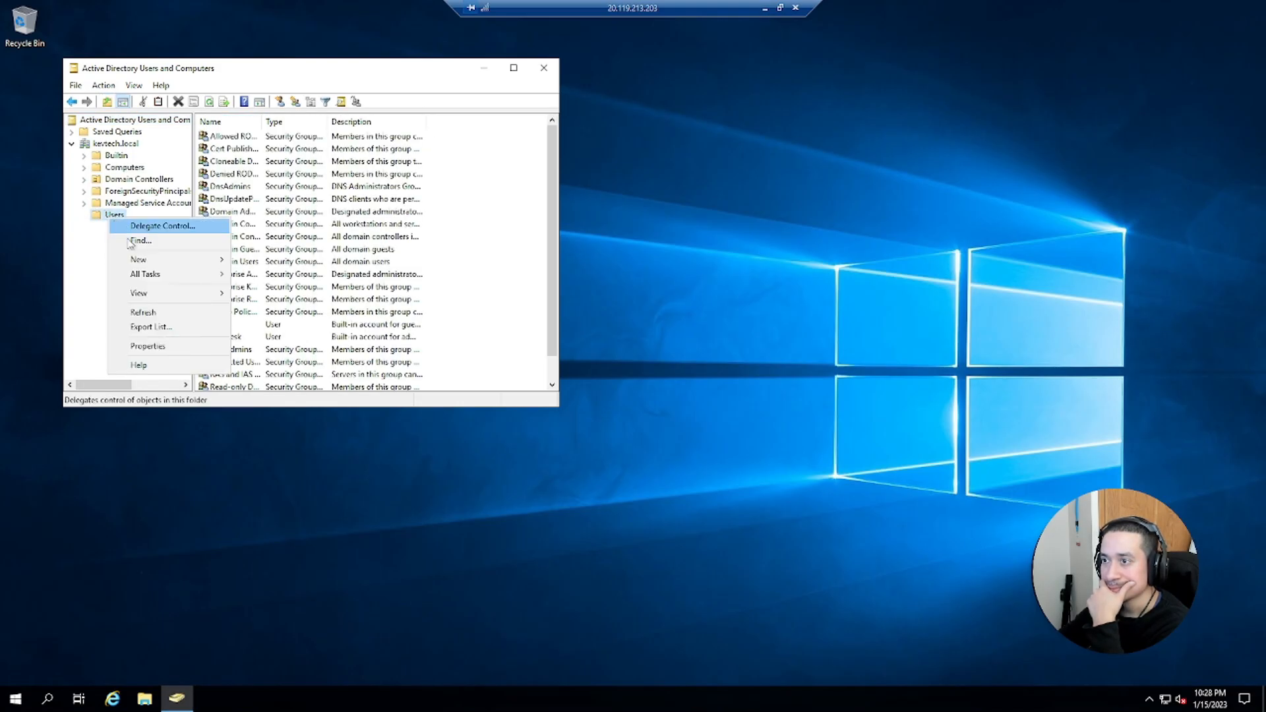
mouse_move(147, 264)
click(277, 405)
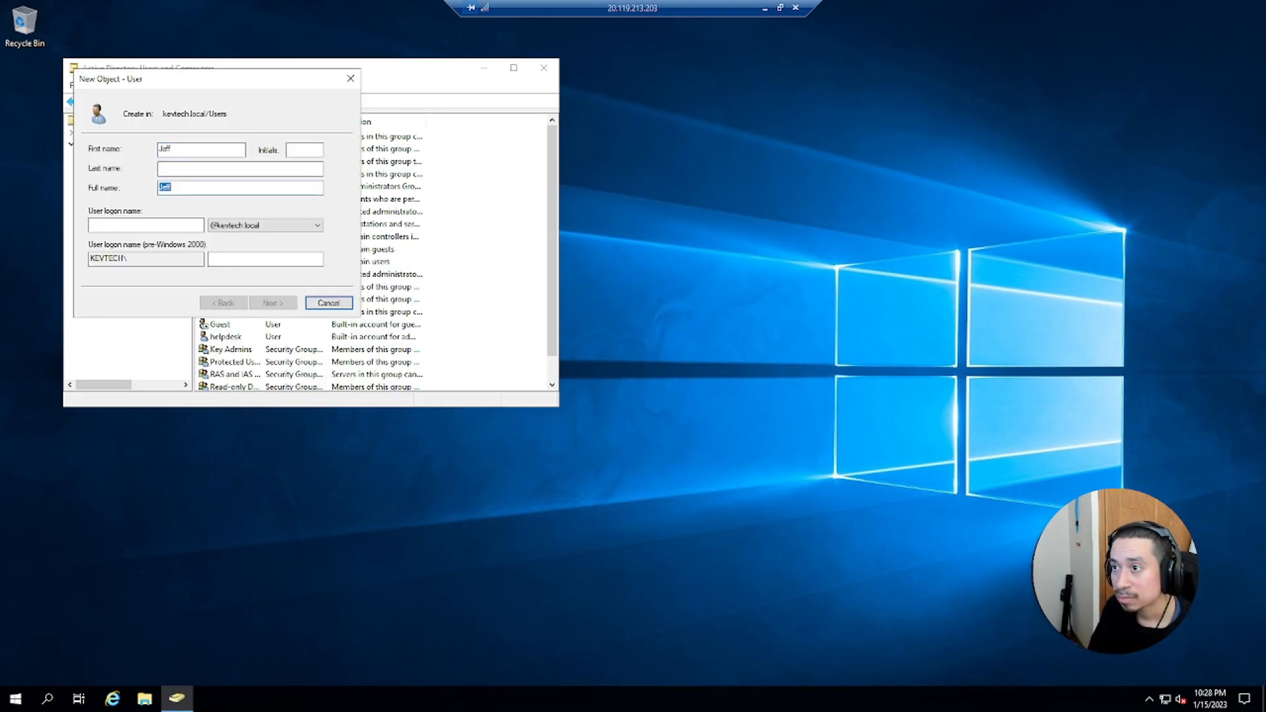
text(Jeff)
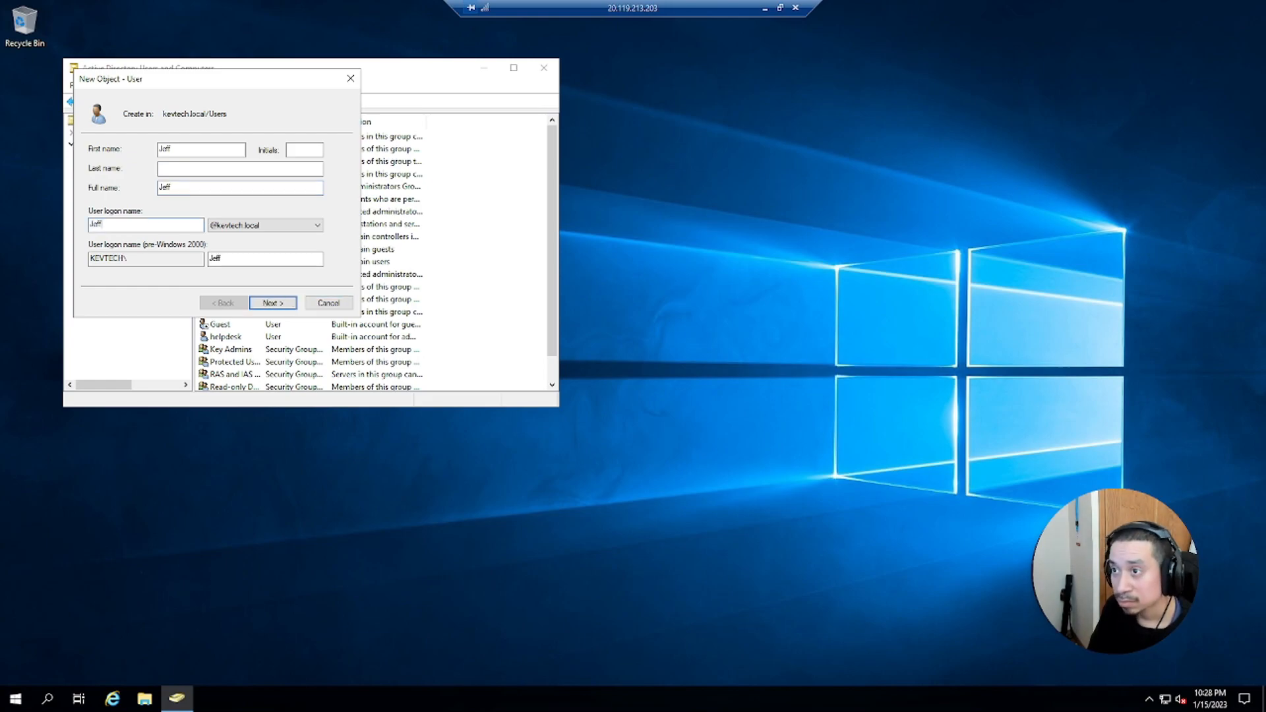
key(Return)
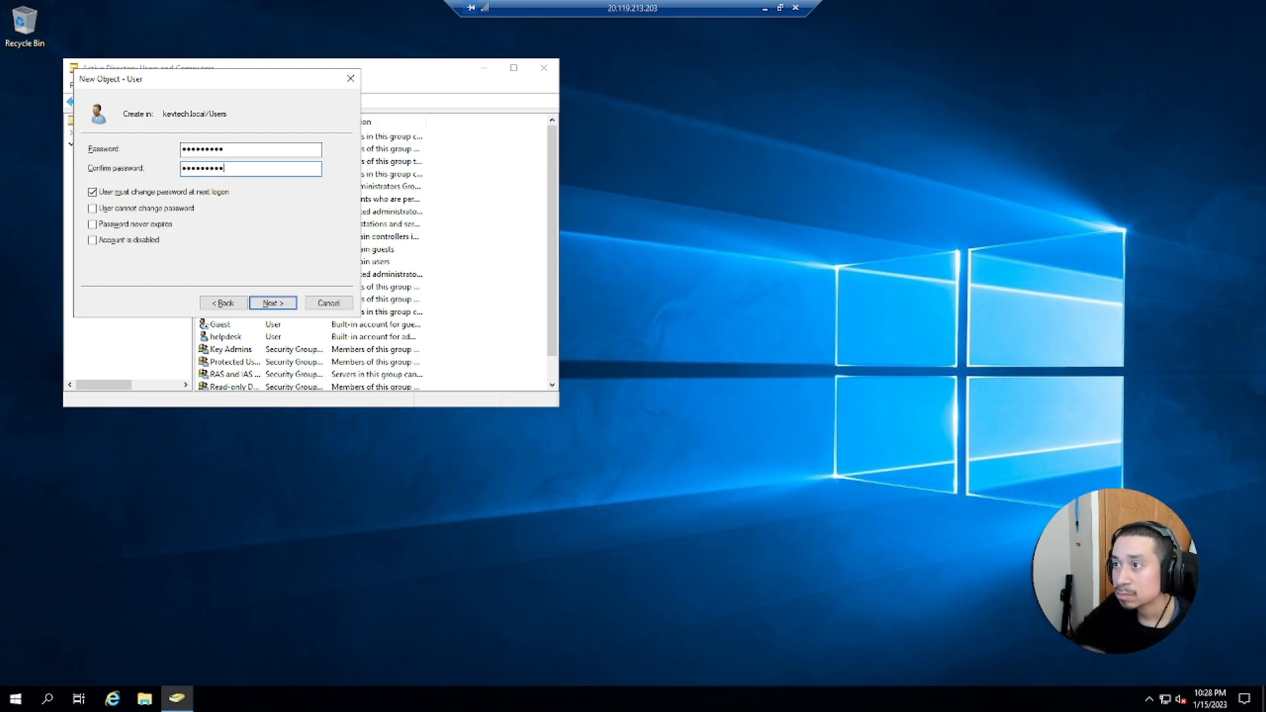
click(273, 304)
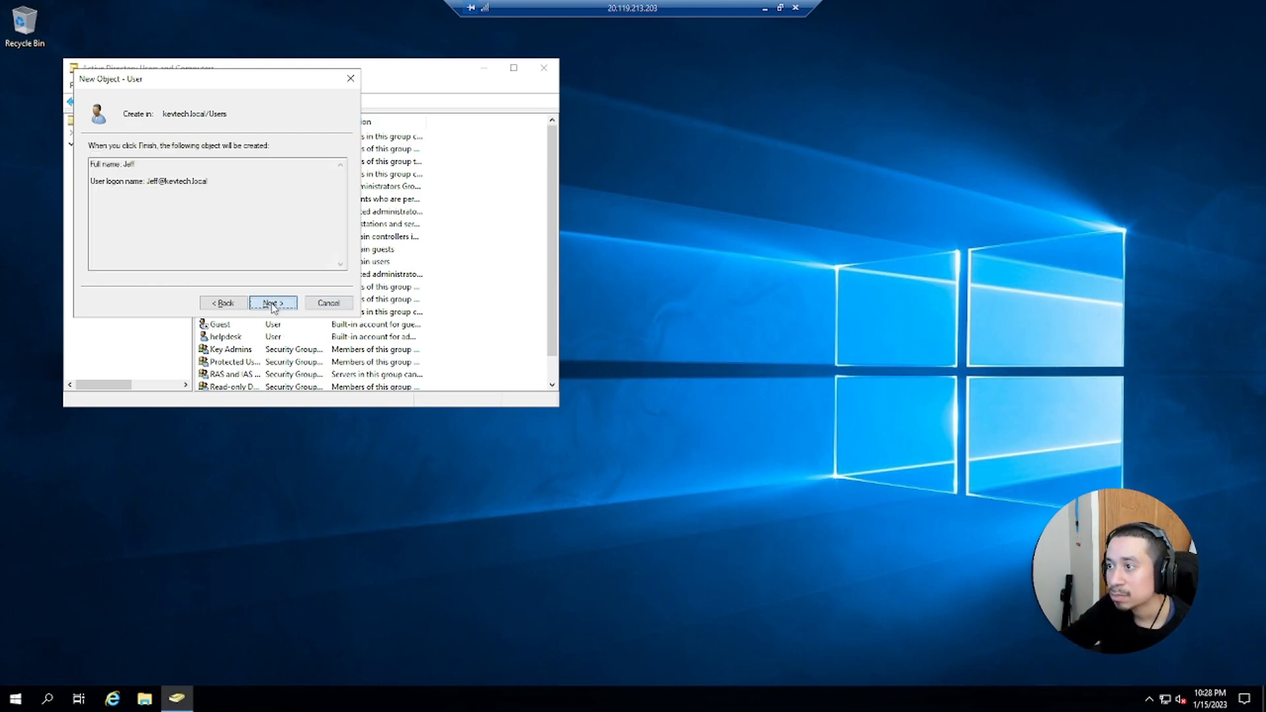
click(273, 304)
Start creating a second user in the Users container, entering the user's first name and logon name
right_click(110, 219)
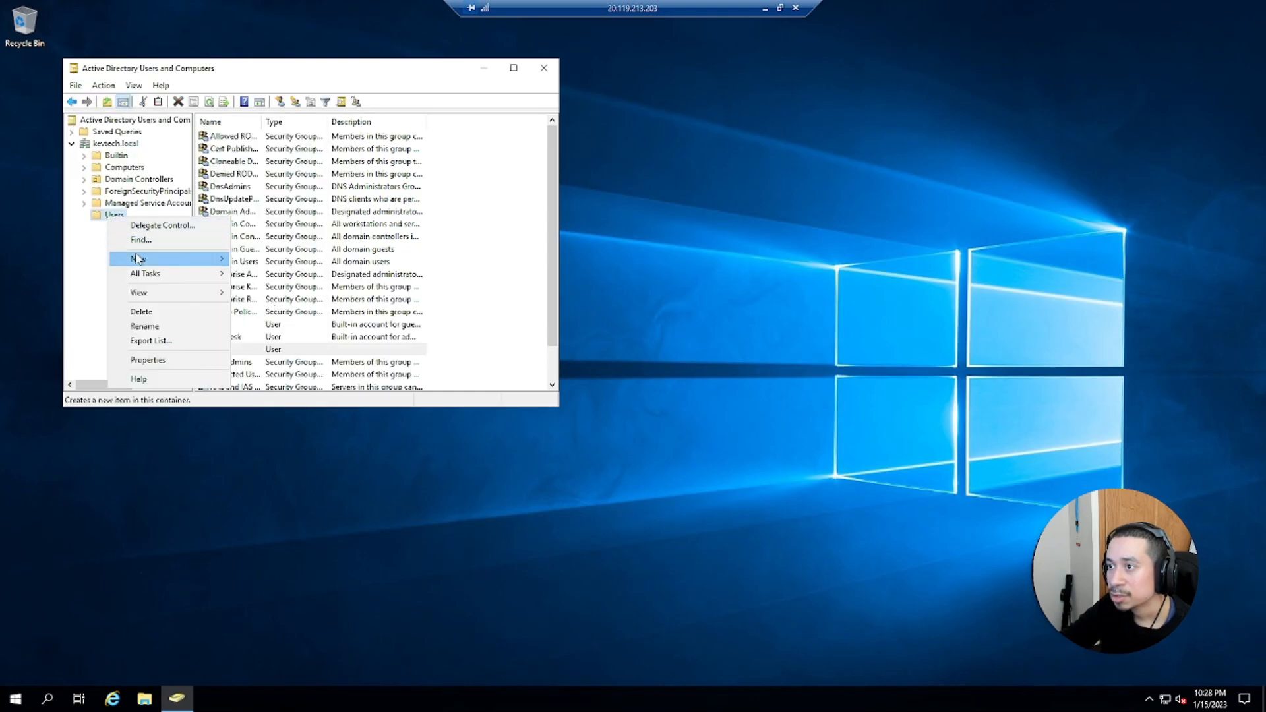
mouse_move(211, 259)
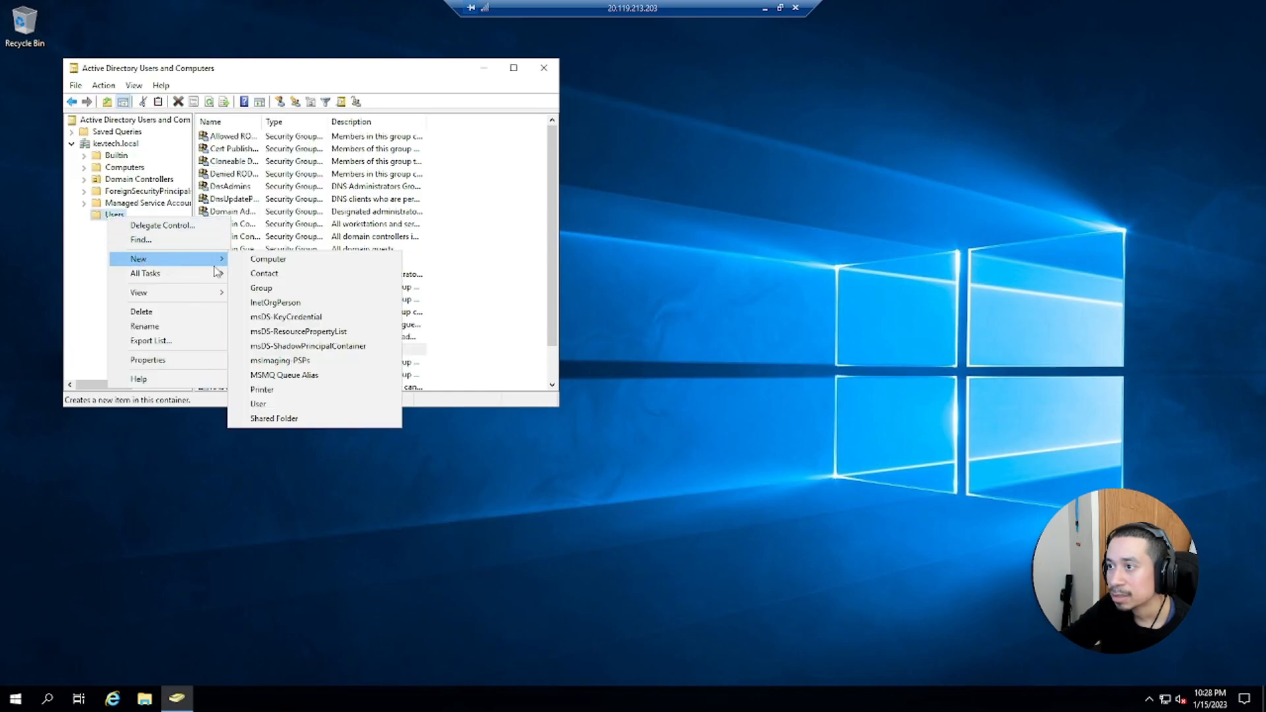
click(259, 404)
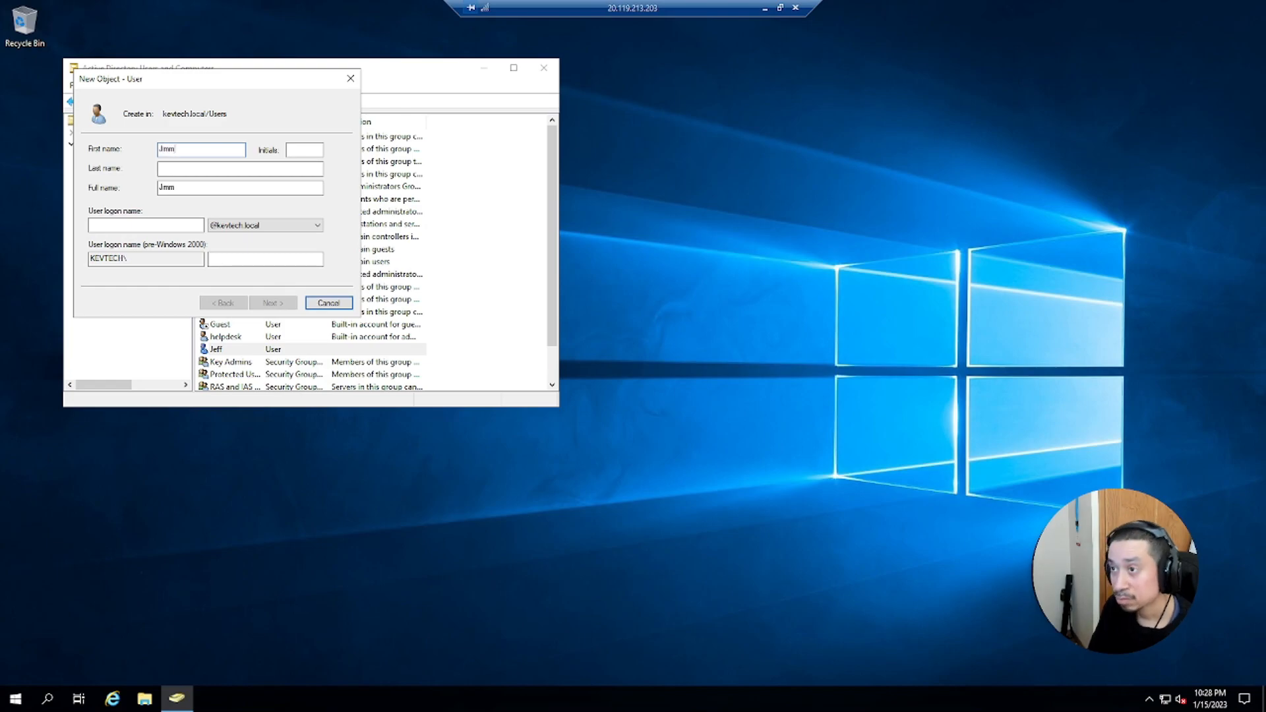
key(Tab)
key(Tab)
key(Tab)
text(jimmy)
key(Return)
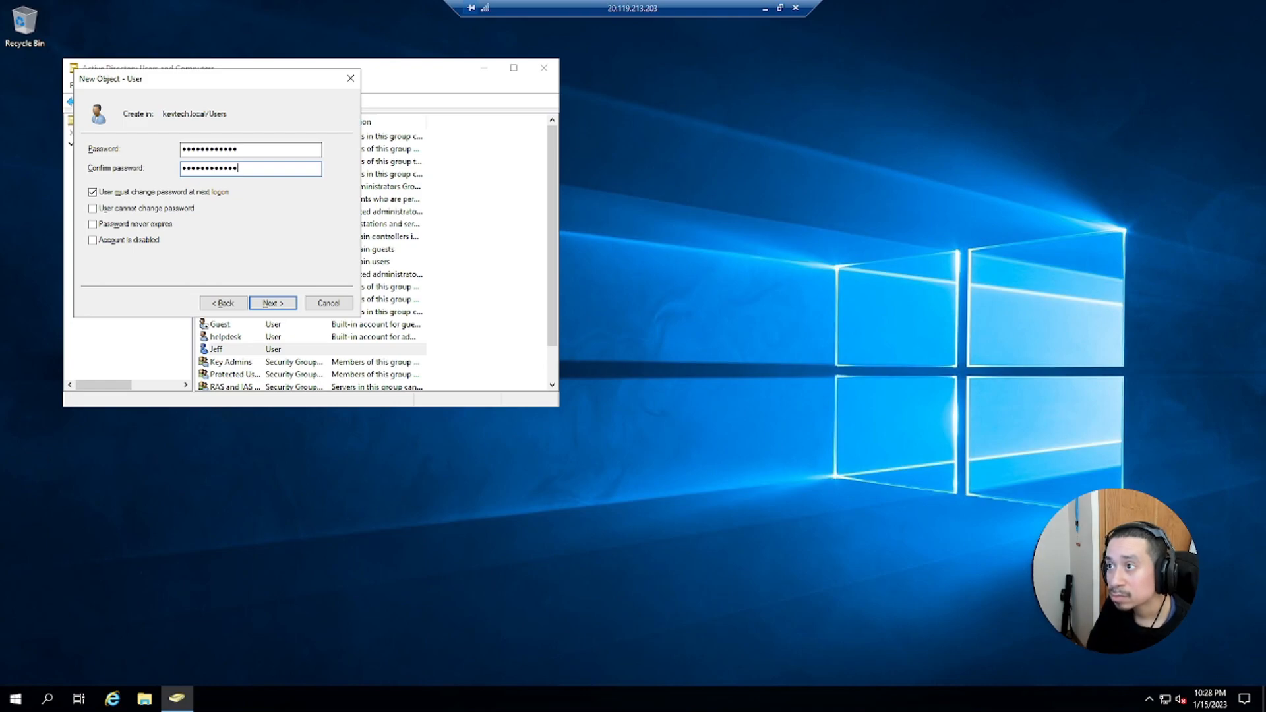
Turn off 'User must change password at next logon', re-enter the password and confirmation, and finish creating the user
click(93, 193)
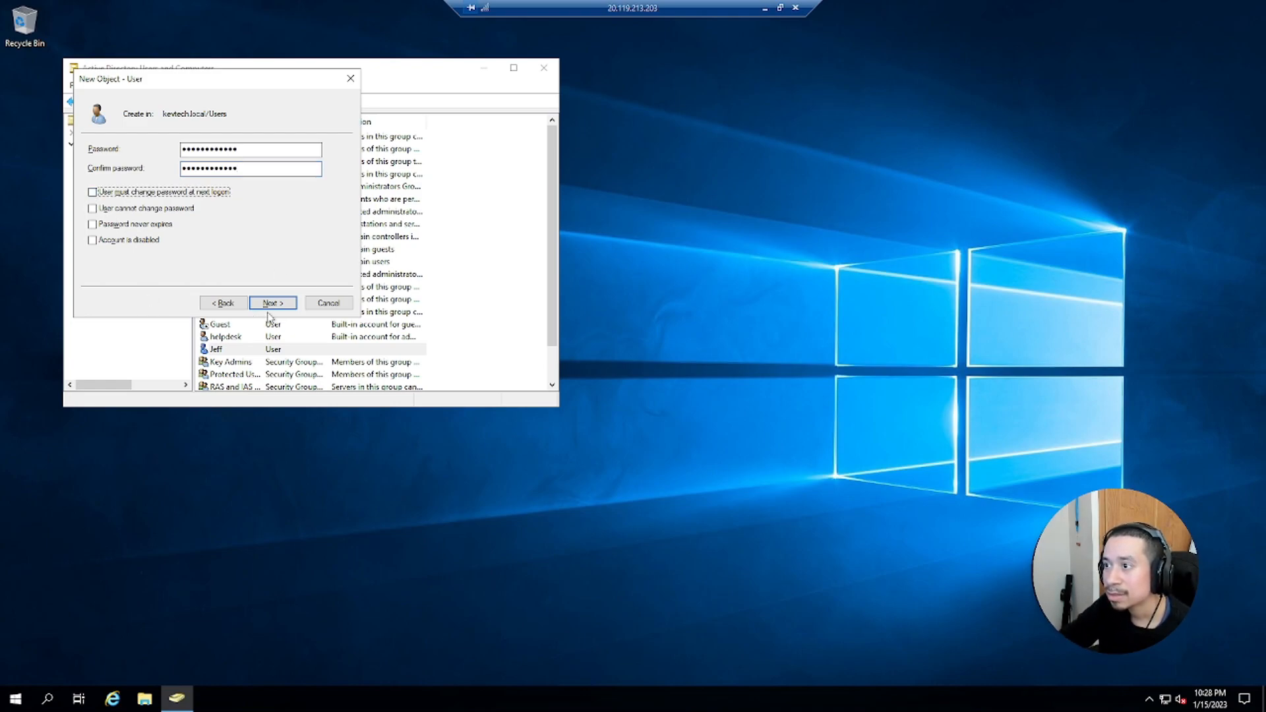
click(274, 305)
click(684, 397)
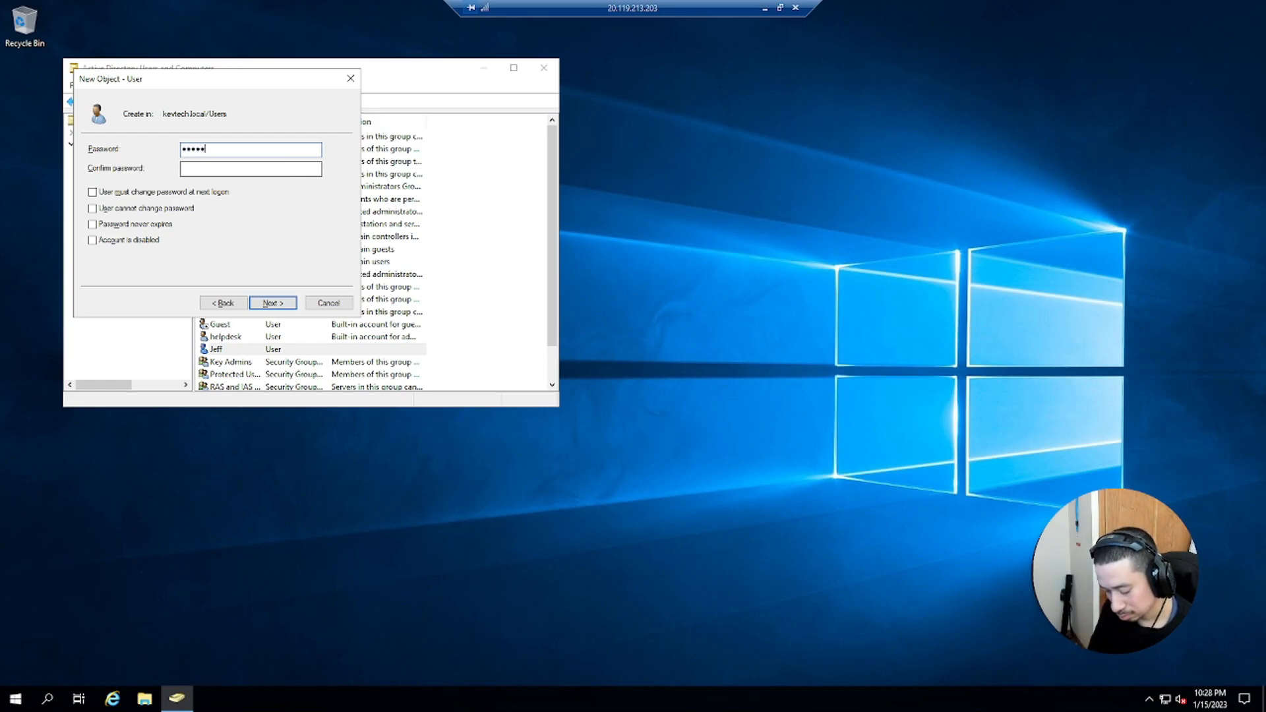
key(BackSpace)
key(BackSpace)
key(BackSpace)
key(BackSpace)
key(BackSpace)
key(BackSpace)
key(BackSpace)
key(BackSpace)
key(BackSpace)
key(BackSpace)
key(BackSpace)
text(•••••••••)
key(Tab)
text(•••••••••)
key(Return)
key(Return)
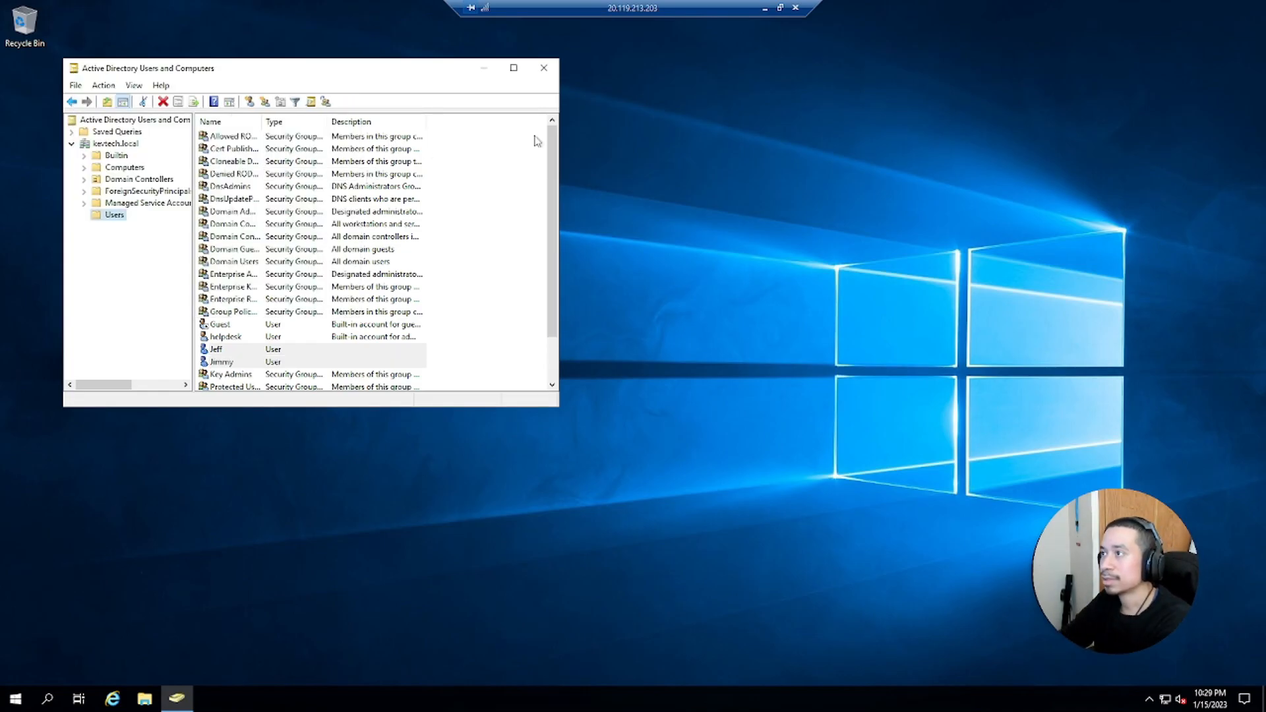
Close Active Directory Users and Computers and sign out of the Server2019 remote session
click(543, 68)
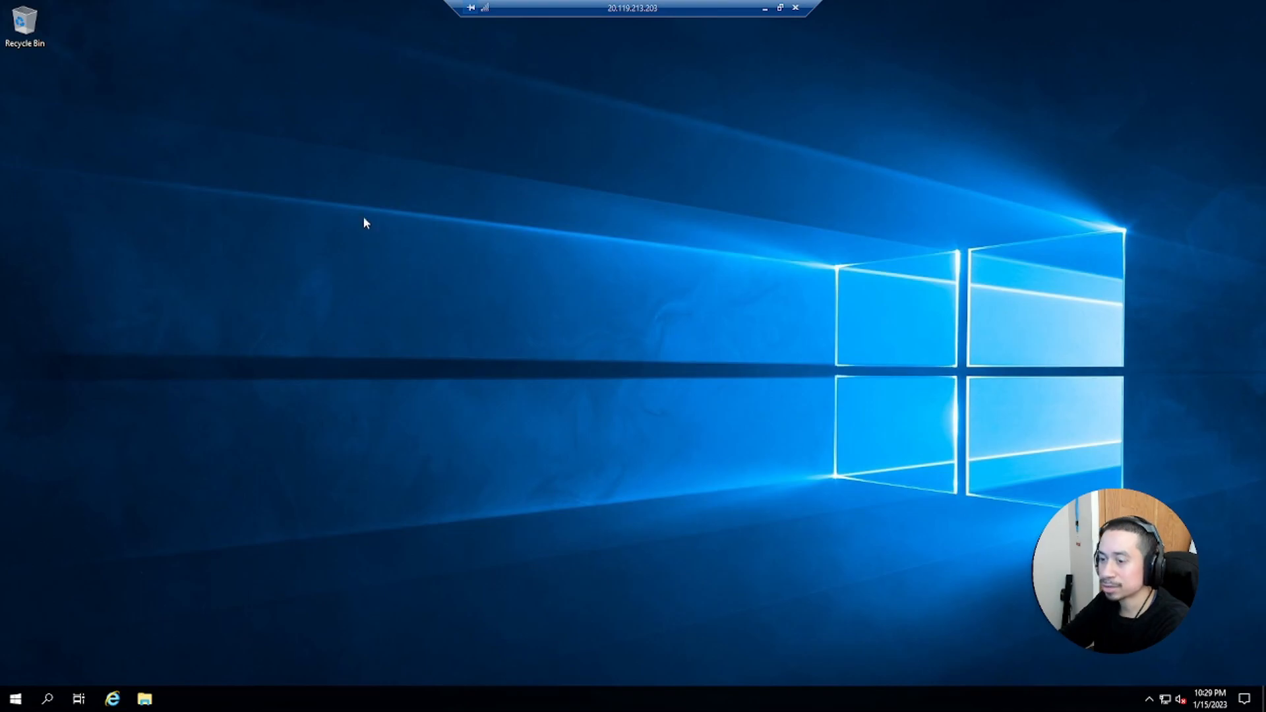
right_click(15, 698)
mouse_move(116, 664)
click(236, 616)
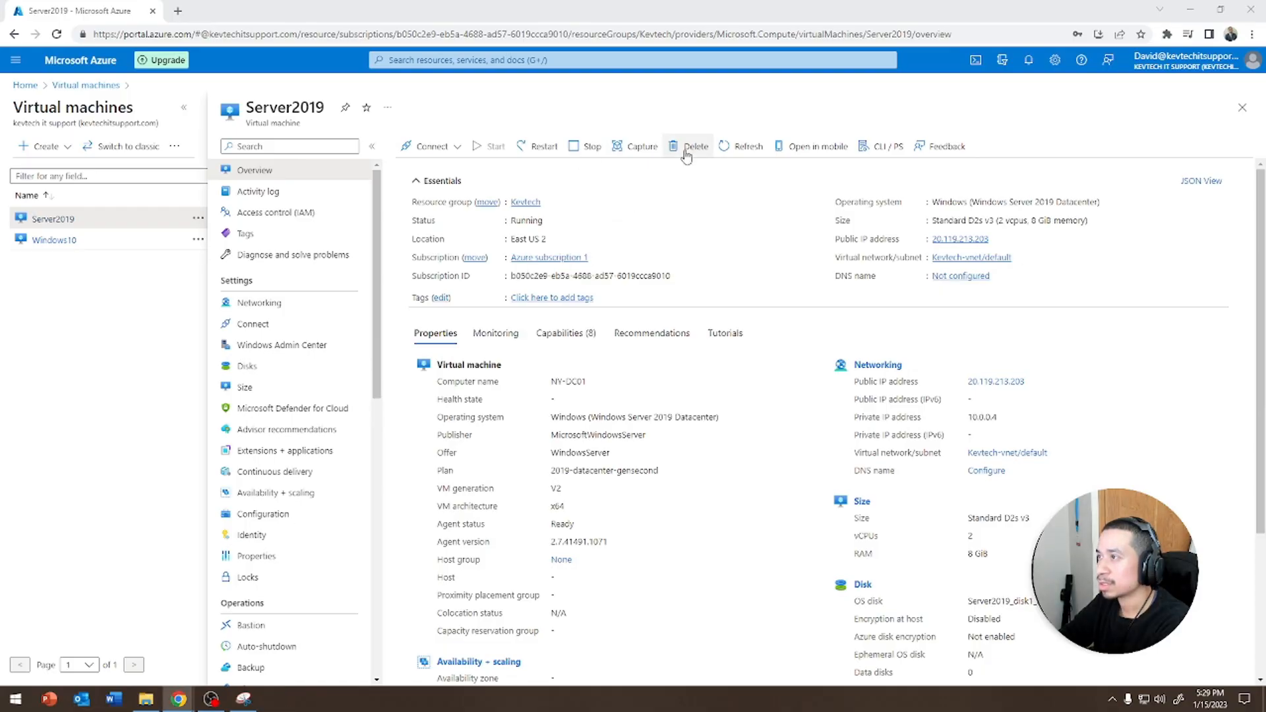
click(588, 146)
click(421, 219)
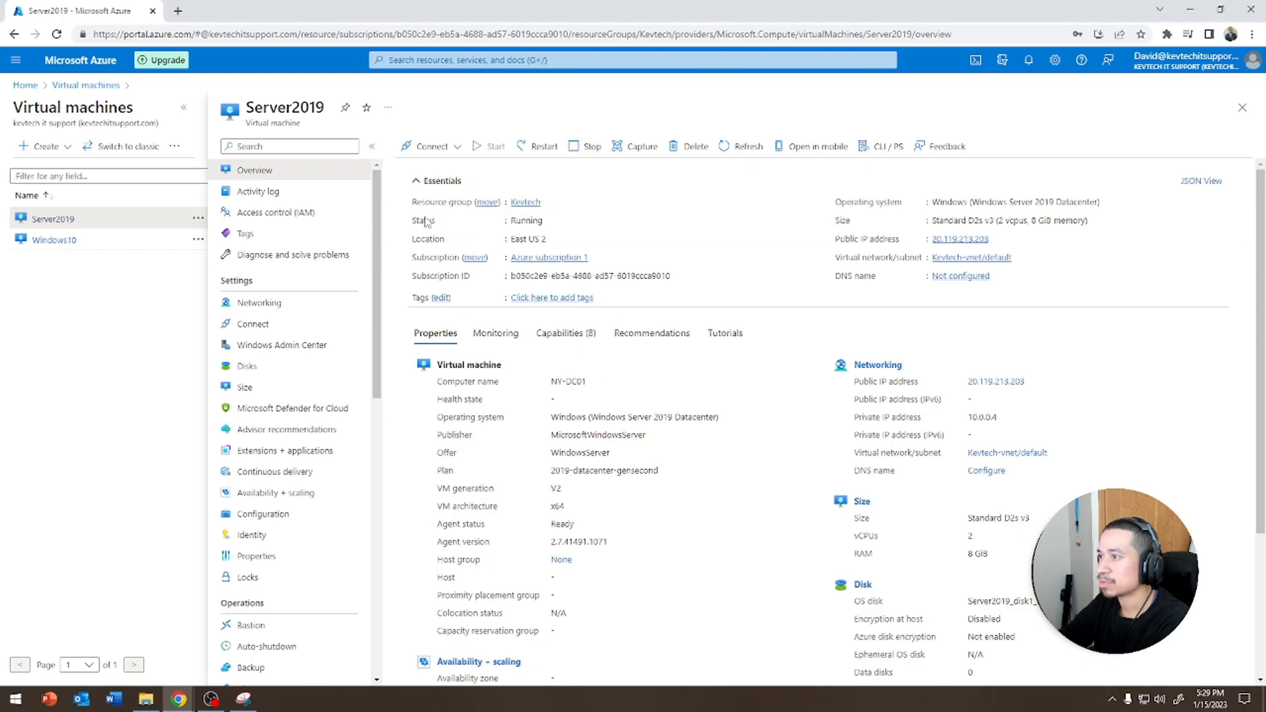
Return to the Virtual machines list and refresh the VM statuses
click(76, 86)
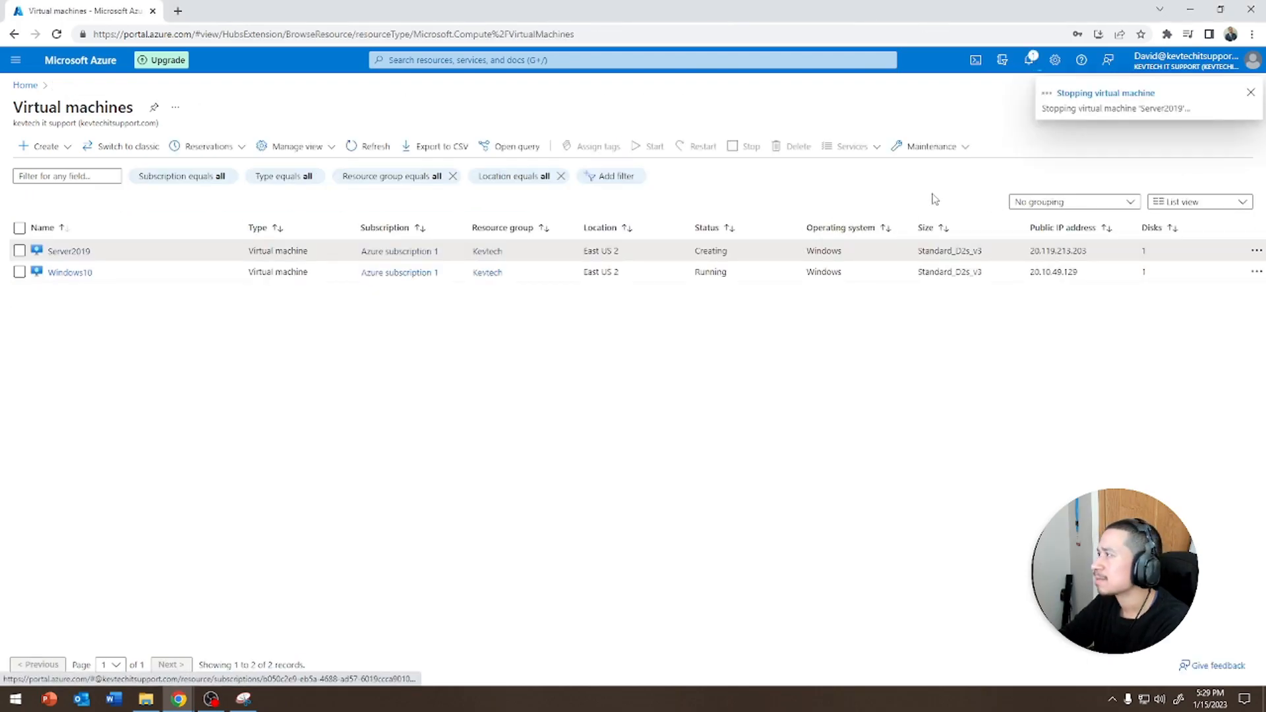
click(362, 145)
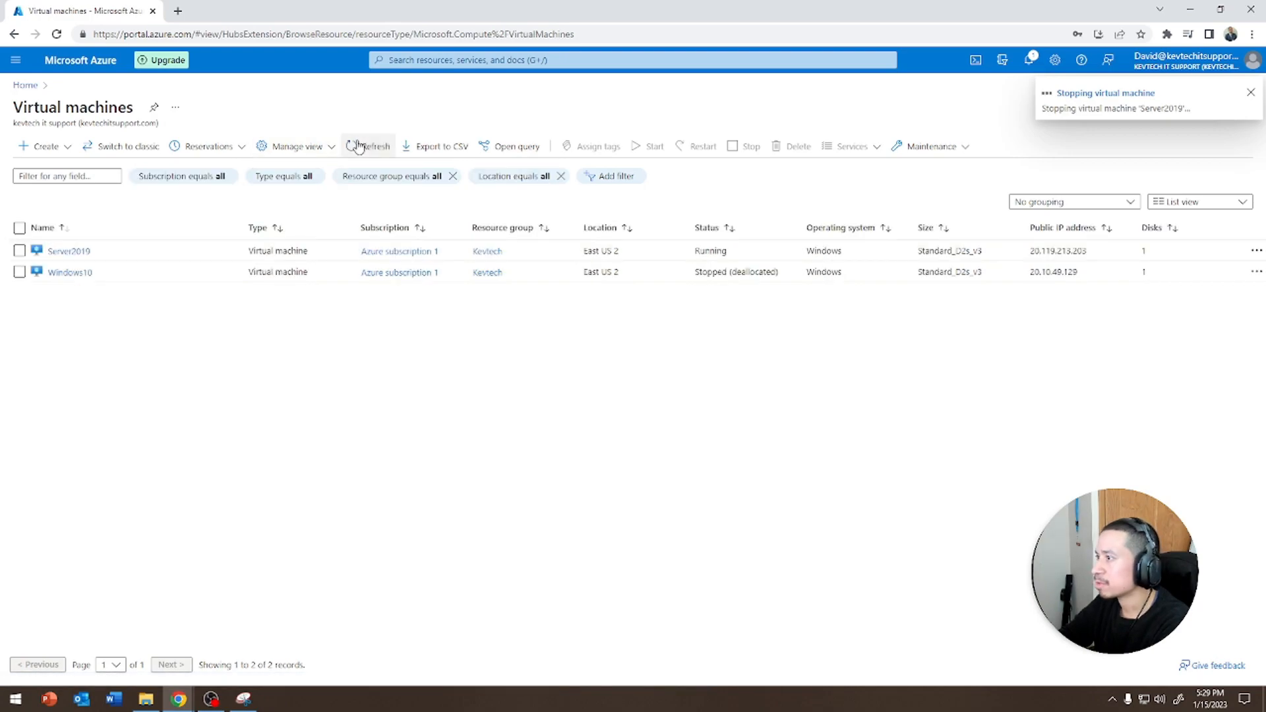
click(360, 145)
click(359, 145)
click(359, 146)
click(360, 146)
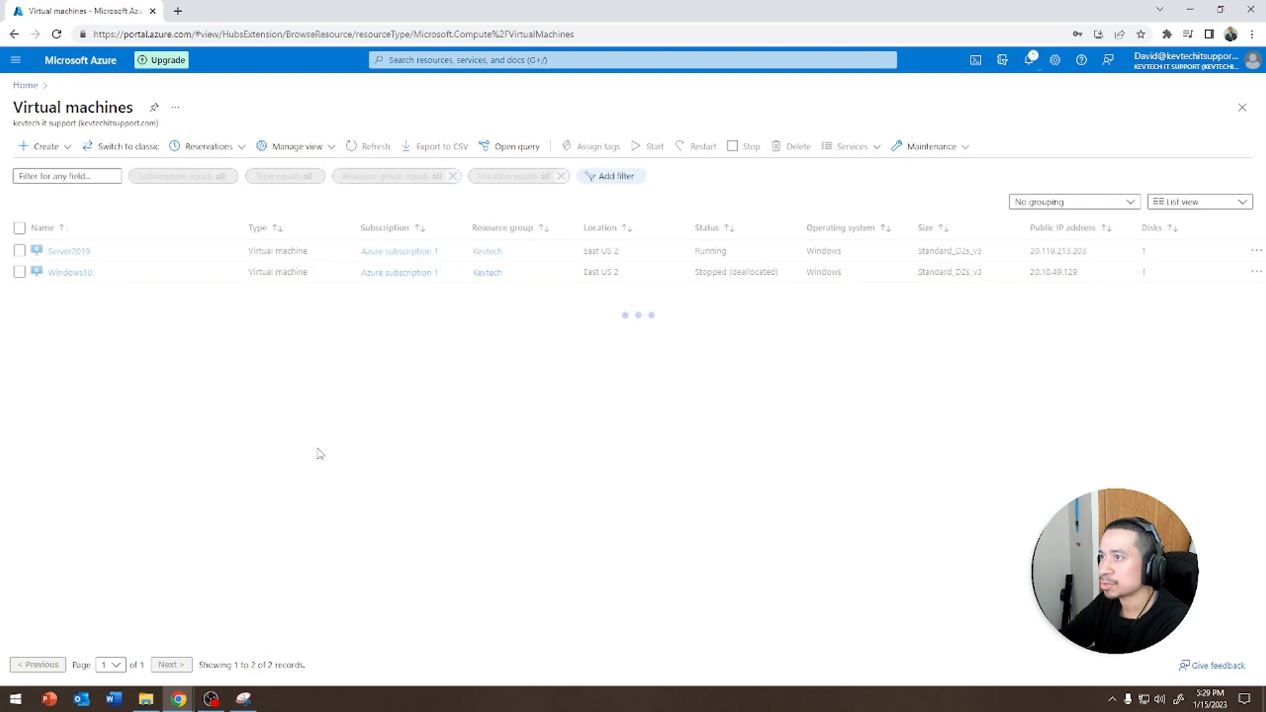
click(377, 149)
click(376, 148)
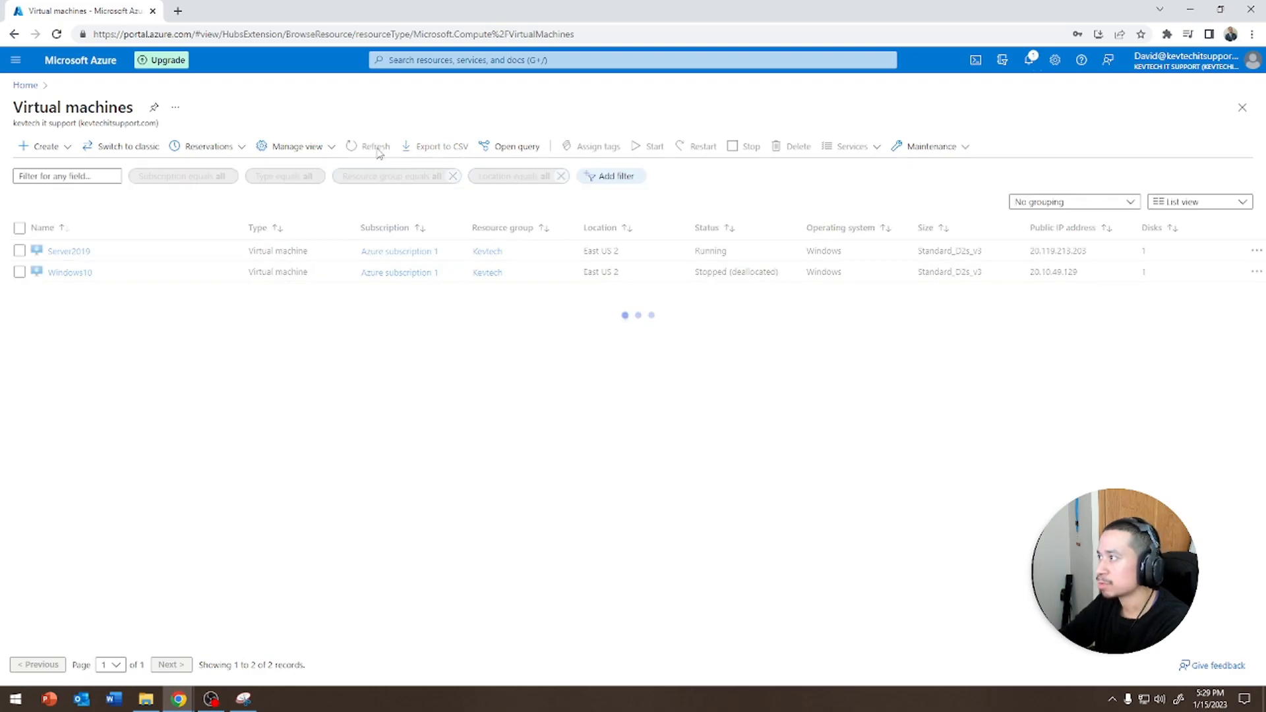
Stop the Server2019 virtual machine, confirming the stop, and refresh the list
click(19, 250)
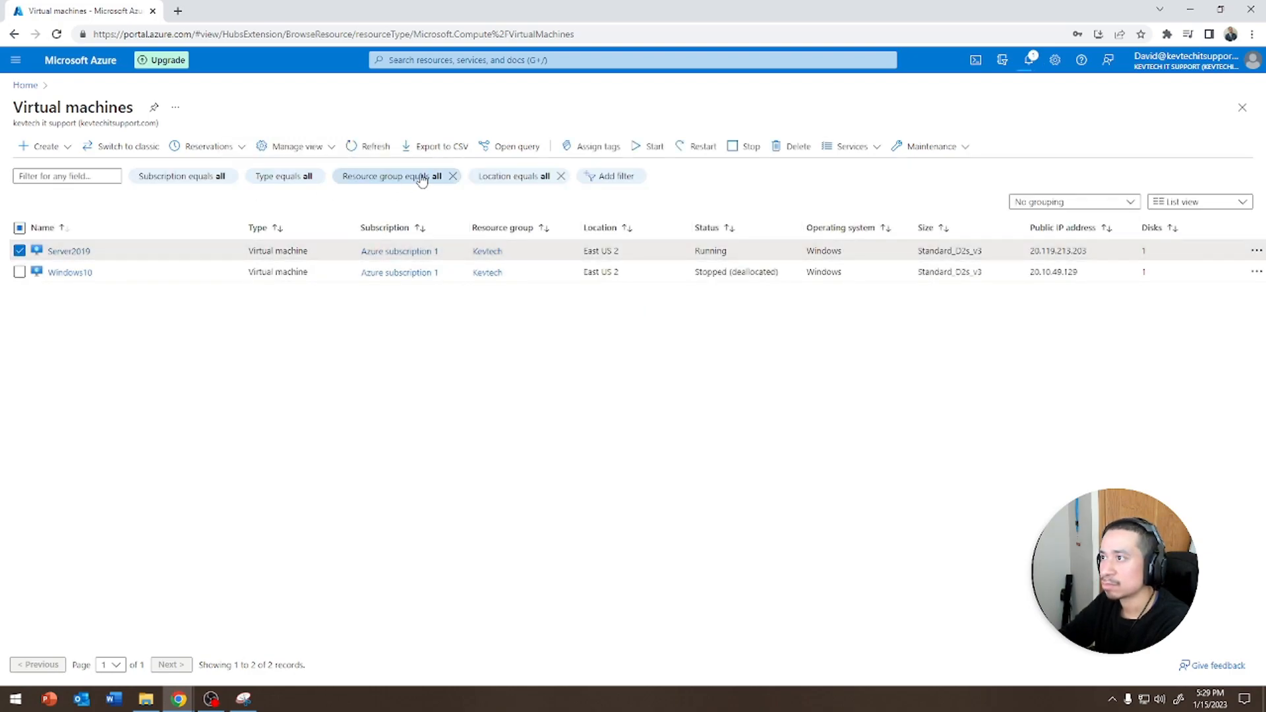
click(742, 152)
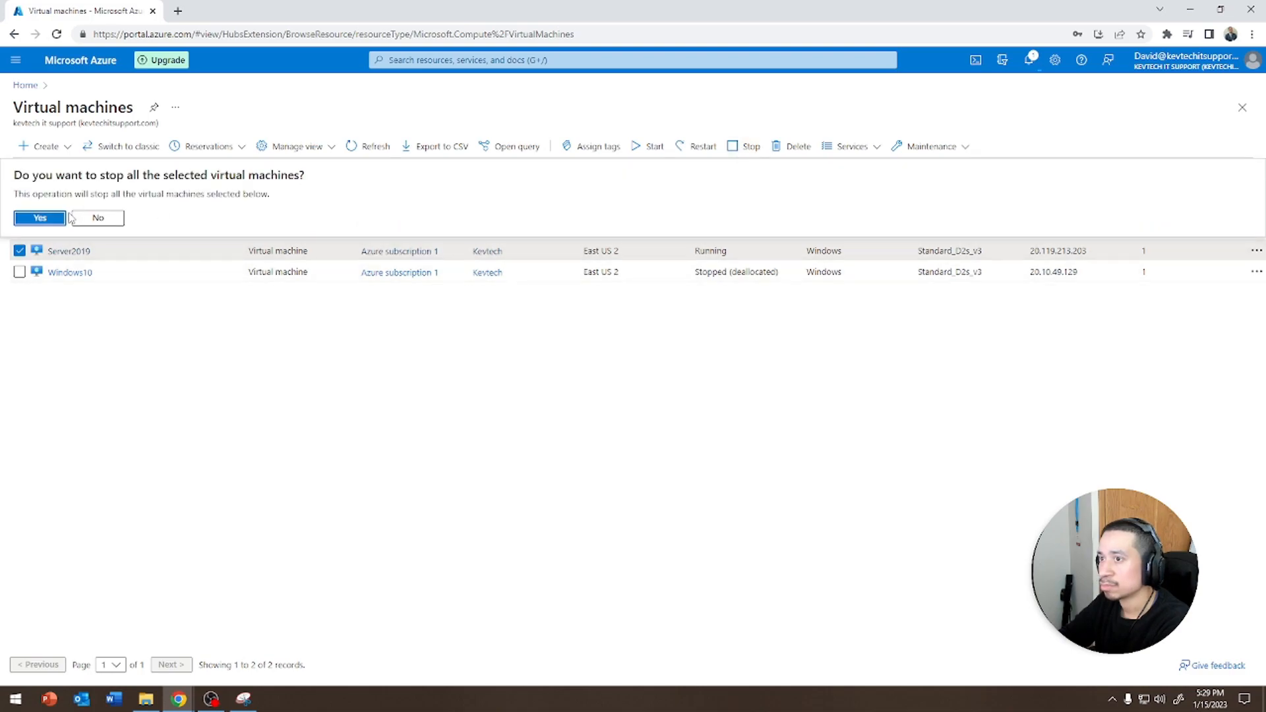
click(48, 217)
click(368, 149)
click(368, 149)
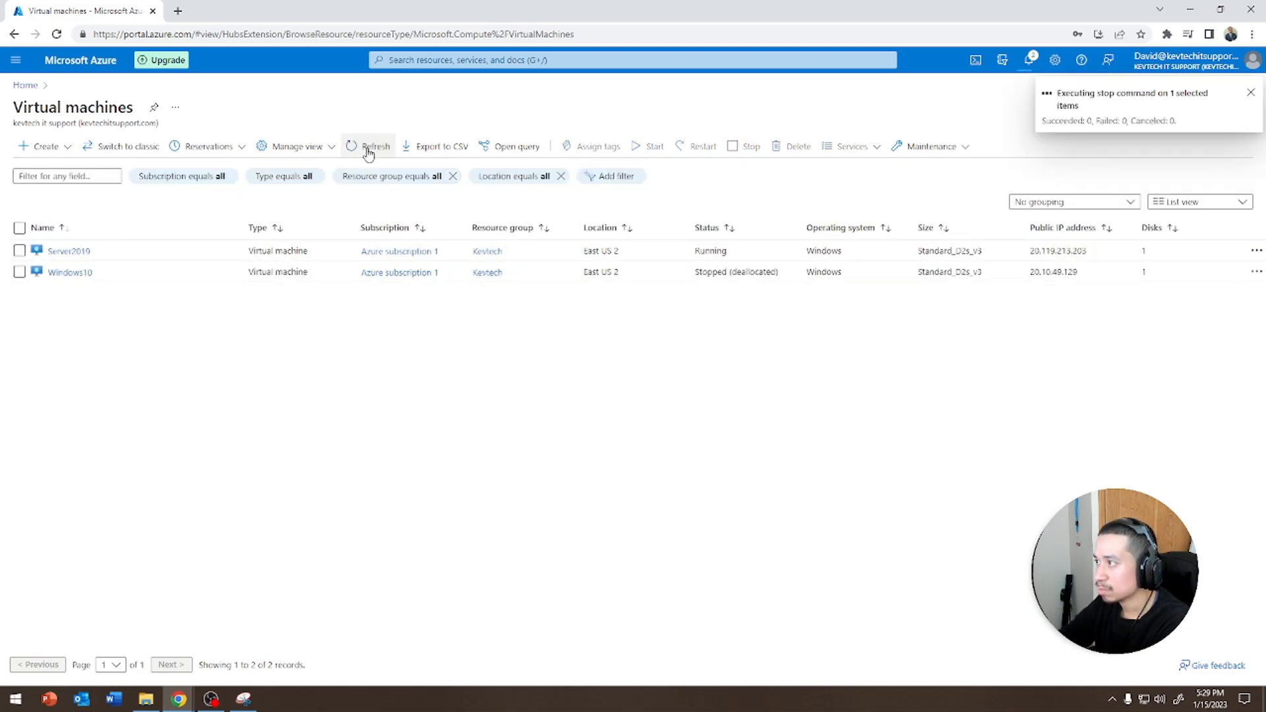
Keep refreshing the Virtual machines list to check the stop status of the Server2019 virtual machine
click(368, 149)
click(368, 149)
click(368, 149)
click(367, 149)
click(367, 149)
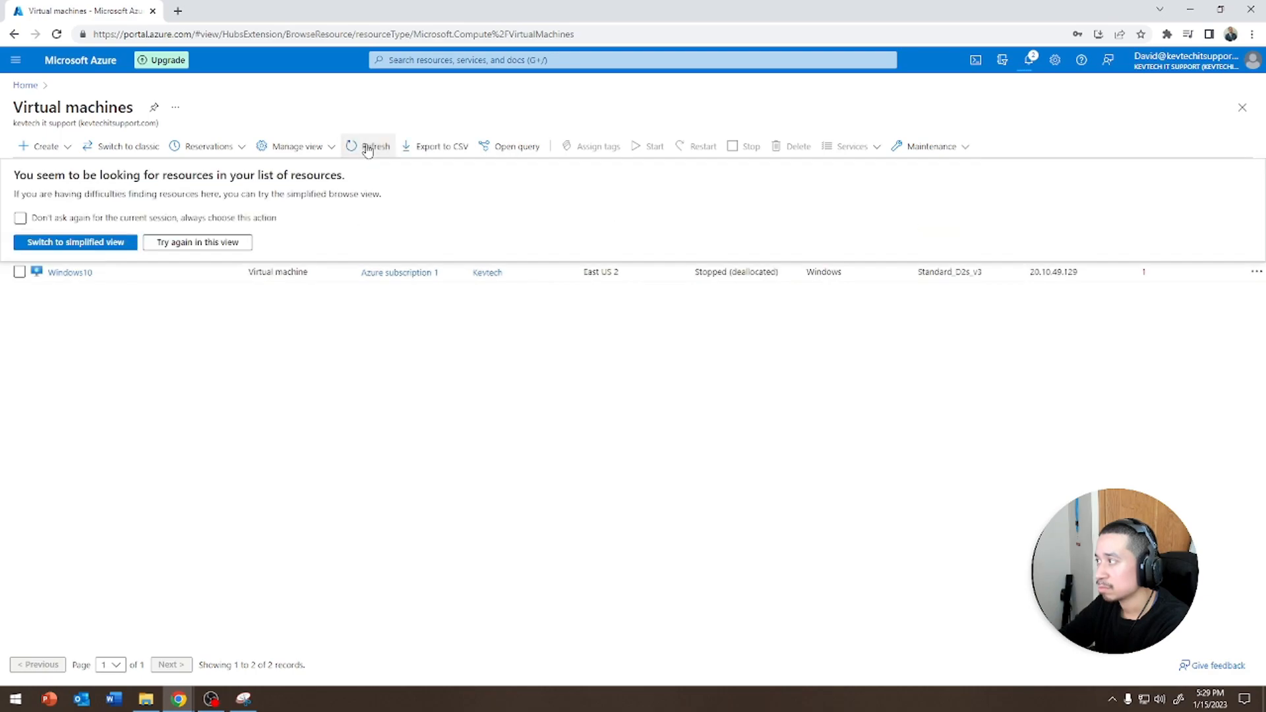
click(394, 387)
click(368, 147)
click(369, 147)
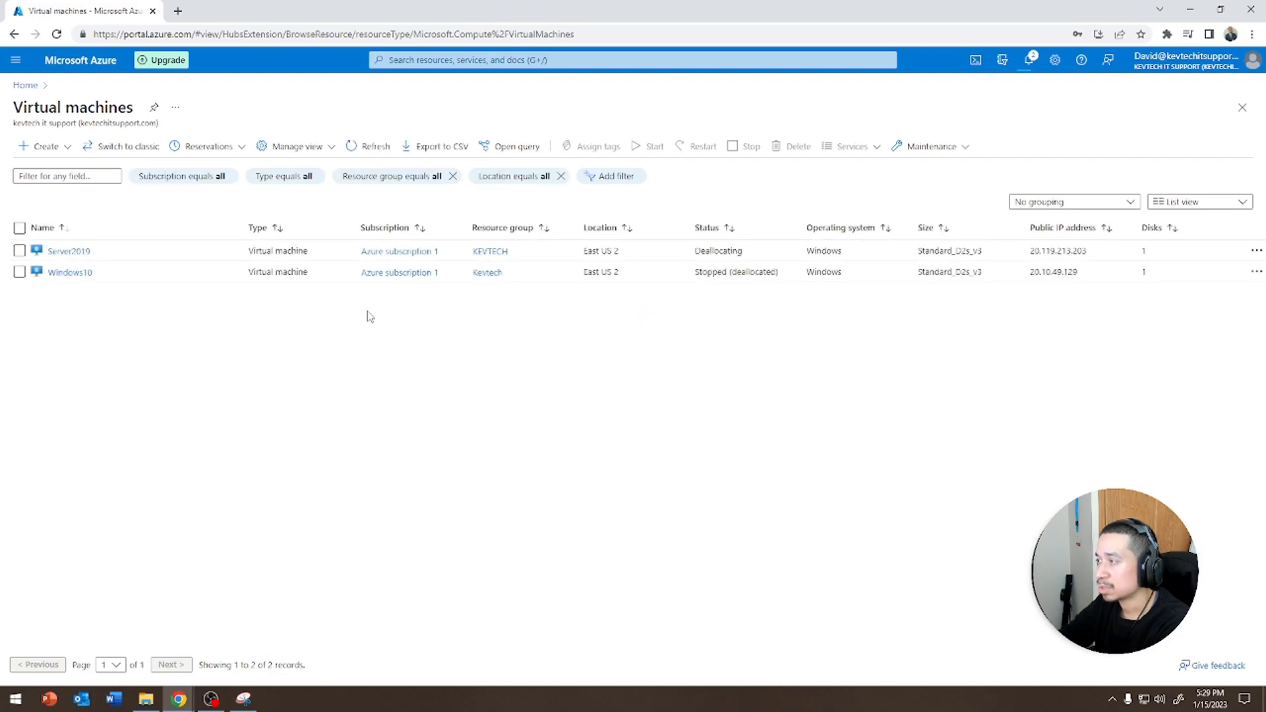
click(374, 147)
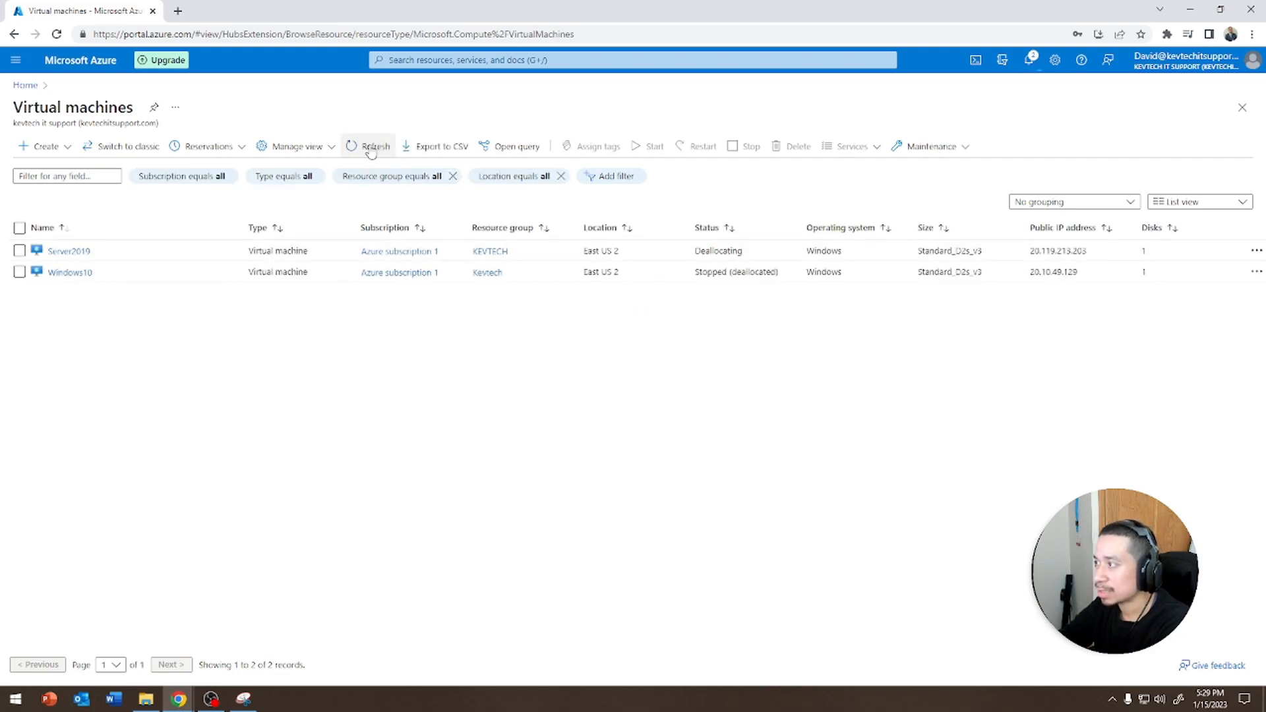
click(376, 147)
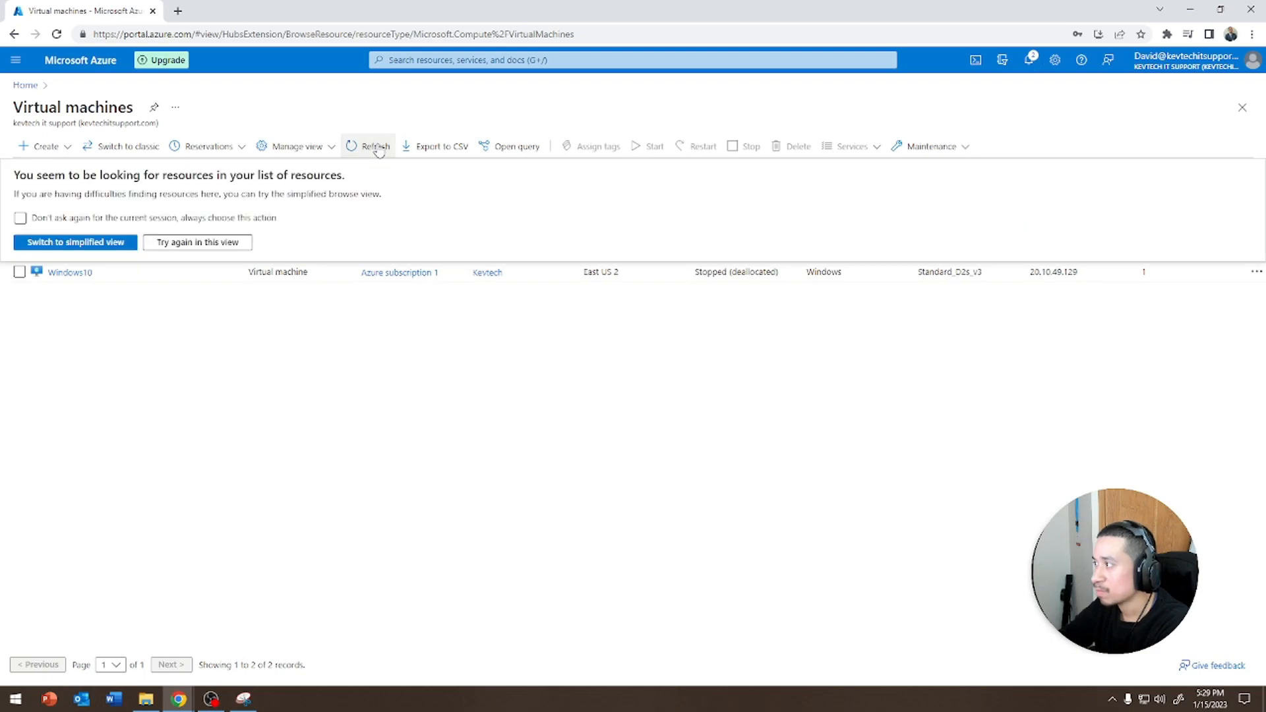
click(374, 147)
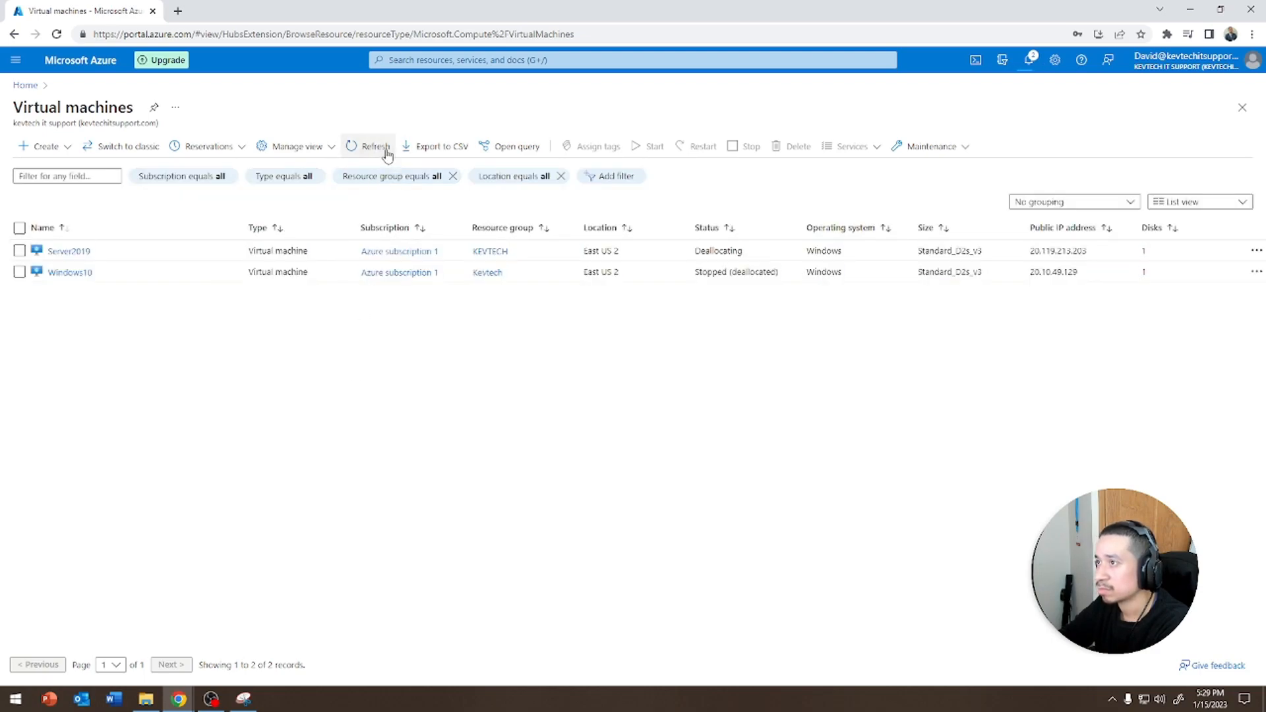
click(386, 150)
click(386, 151)
click(386, 151)
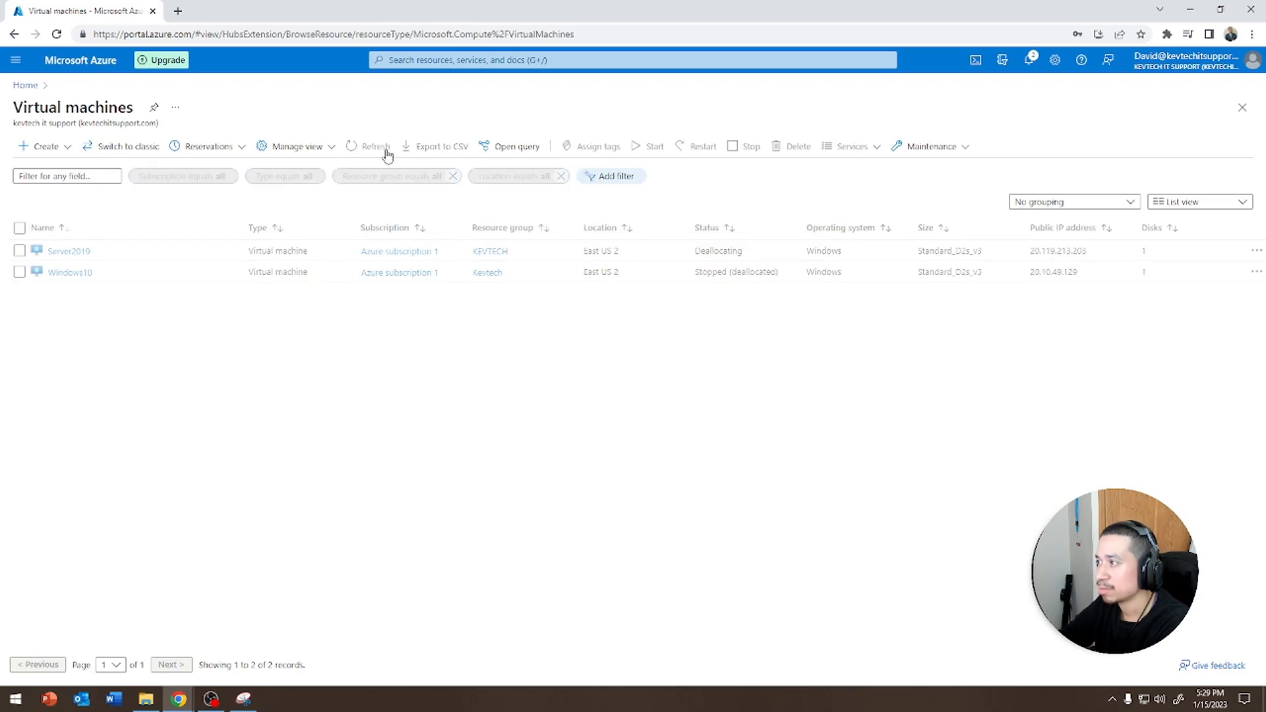
click(386, 150)
click(370, 152)
click(369, 153)
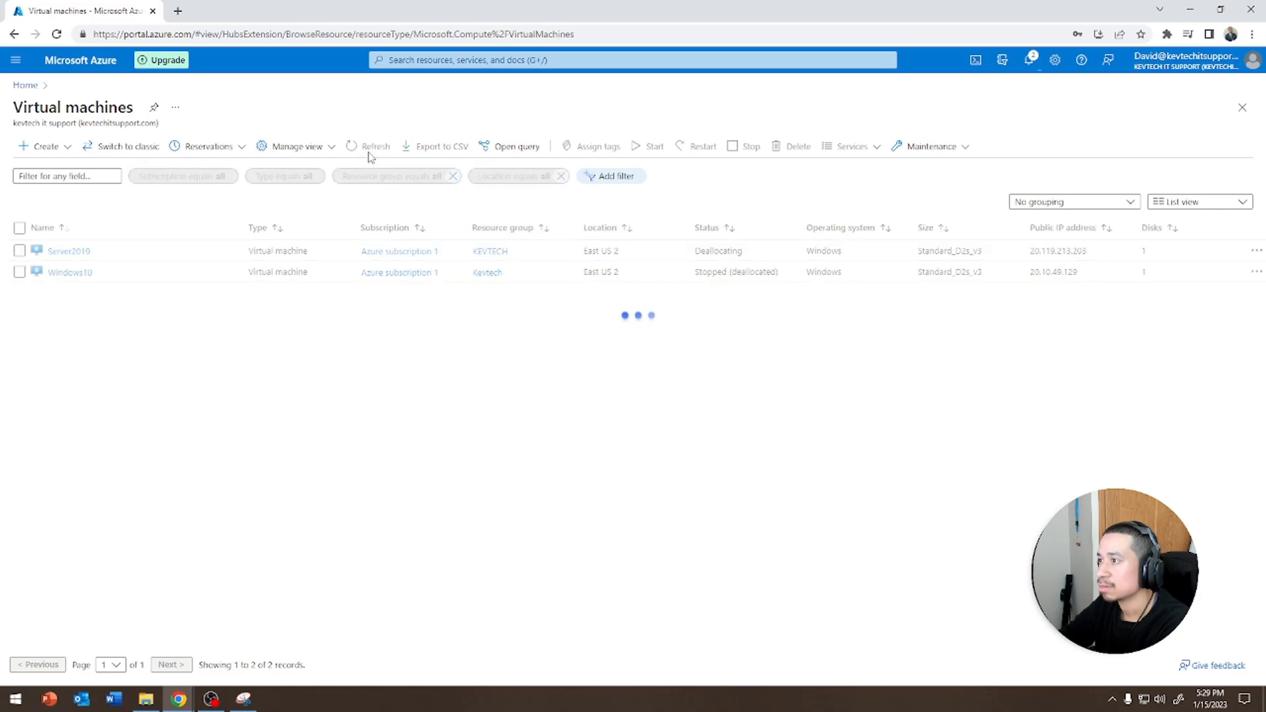
click(368, 153)
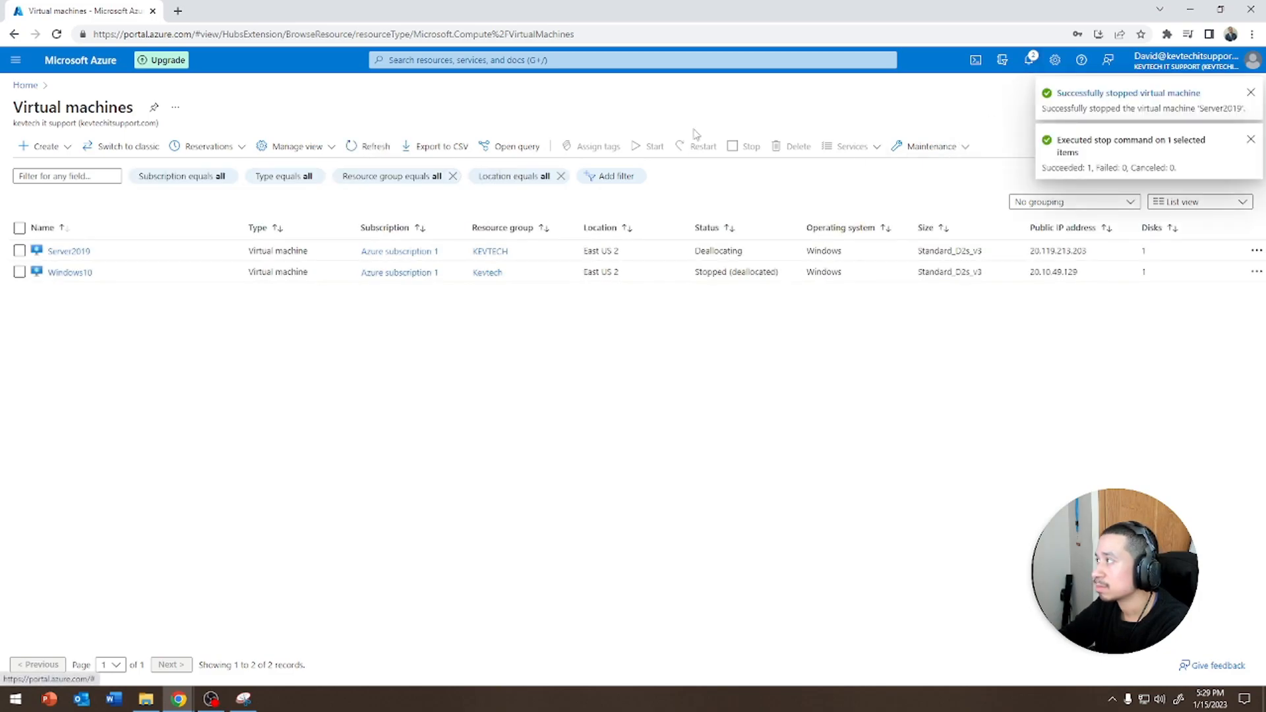
click(354, 151)
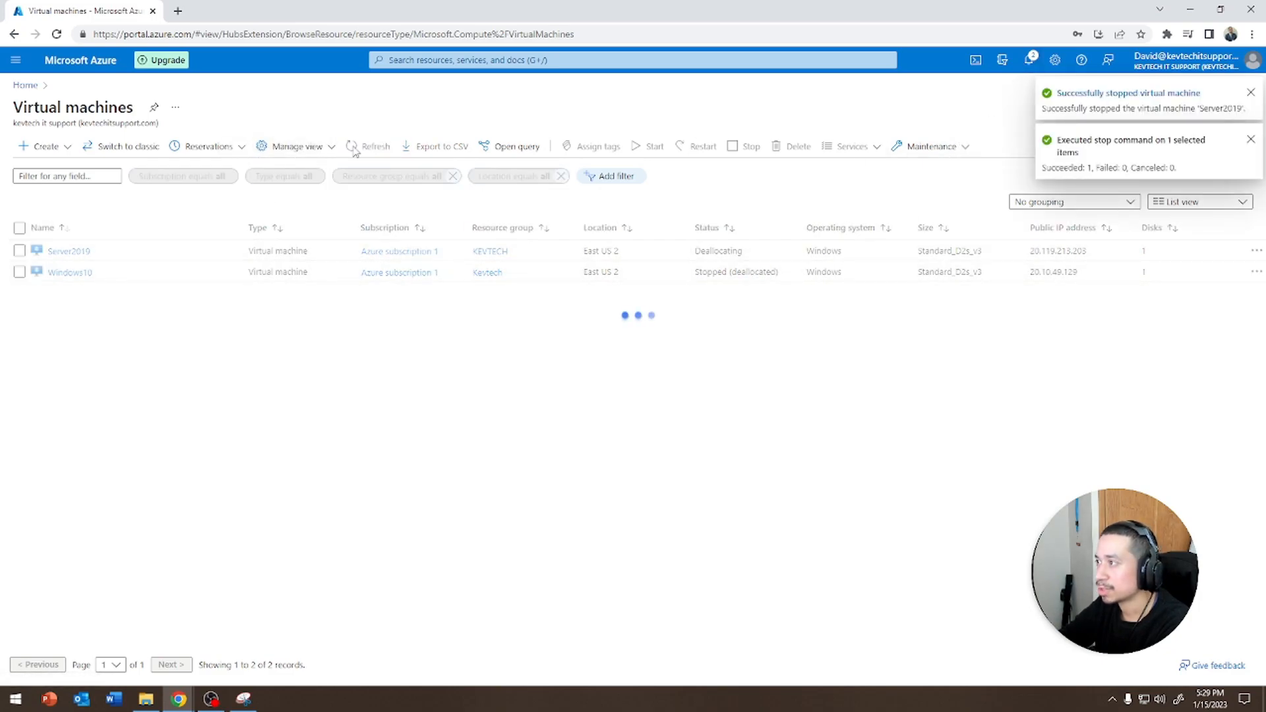
click(354, 150)
click(353, 150)
click(353, 151)
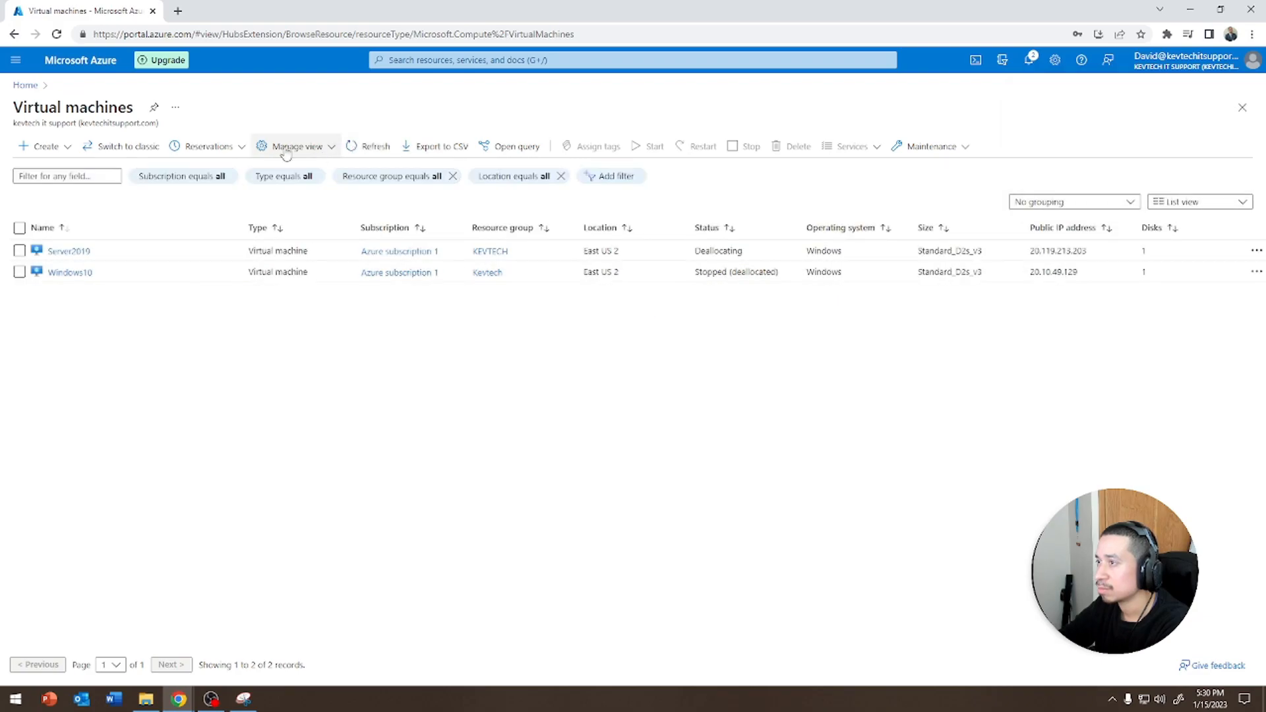
click(25, 85)
click(380, 148)
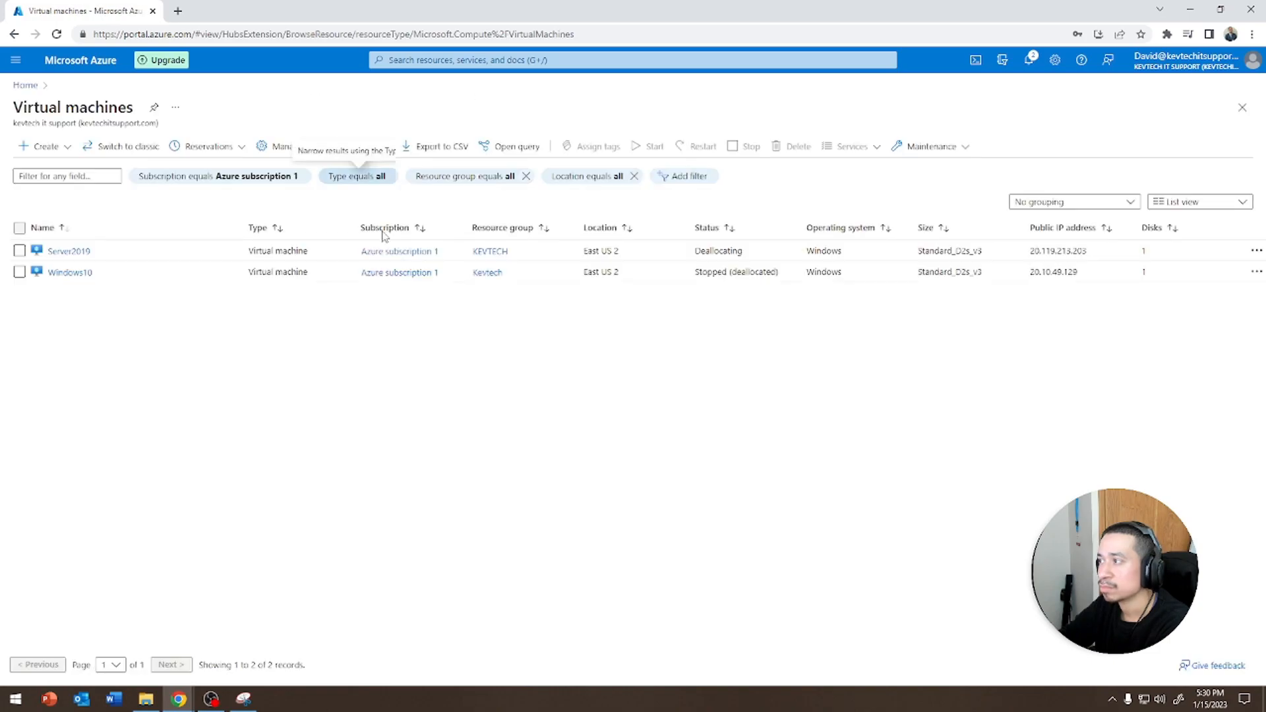
click(355, 151)
click(360, 151)
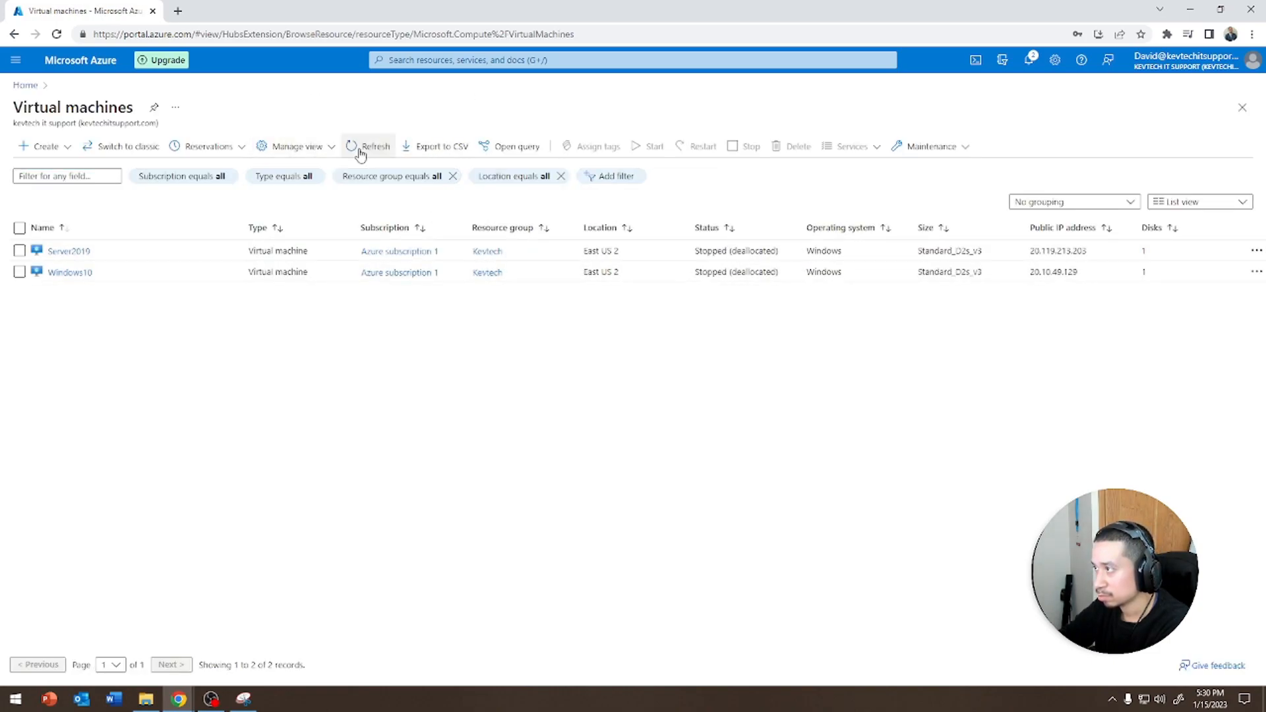